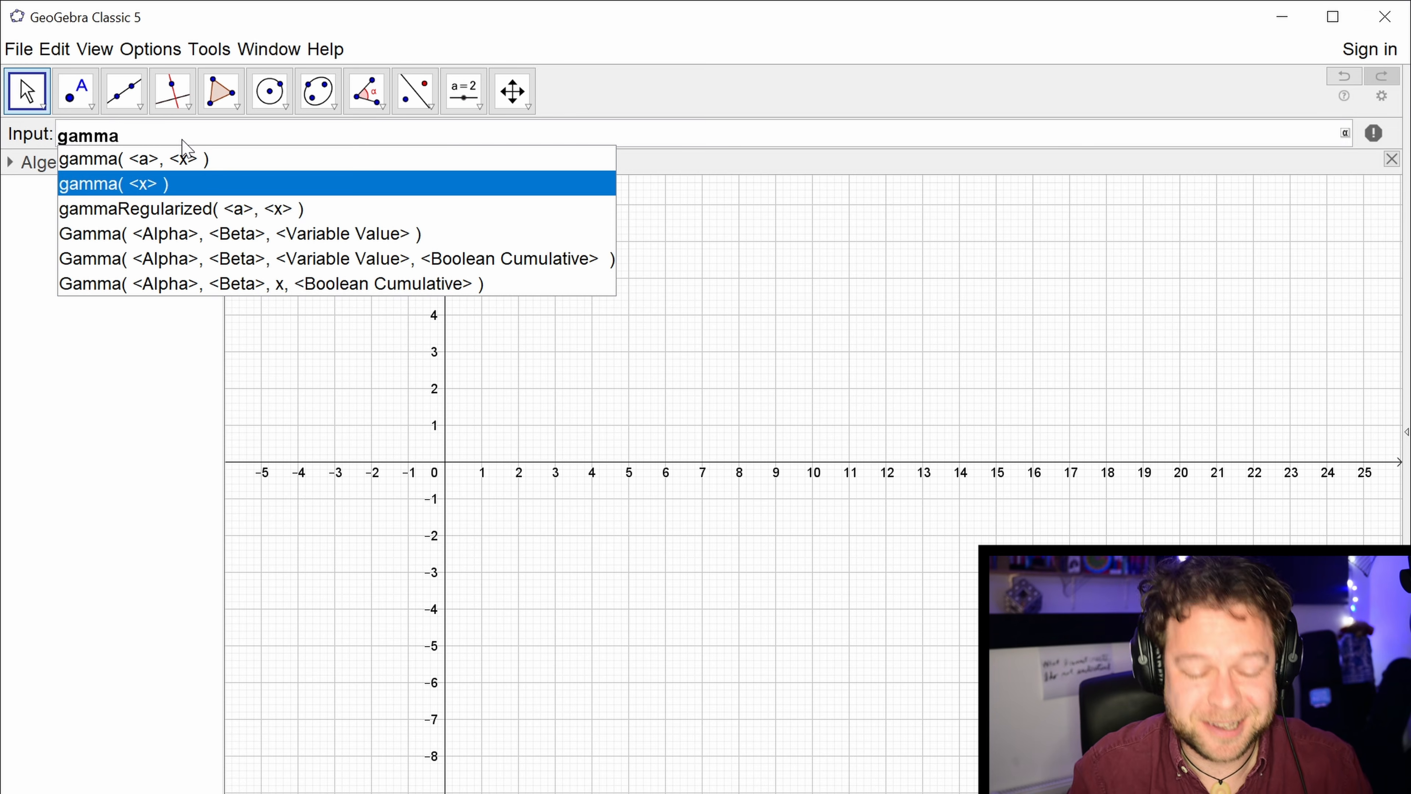
# Plot the gamma function of x using the gamma(x) expression.
pyautogui.press('Return')
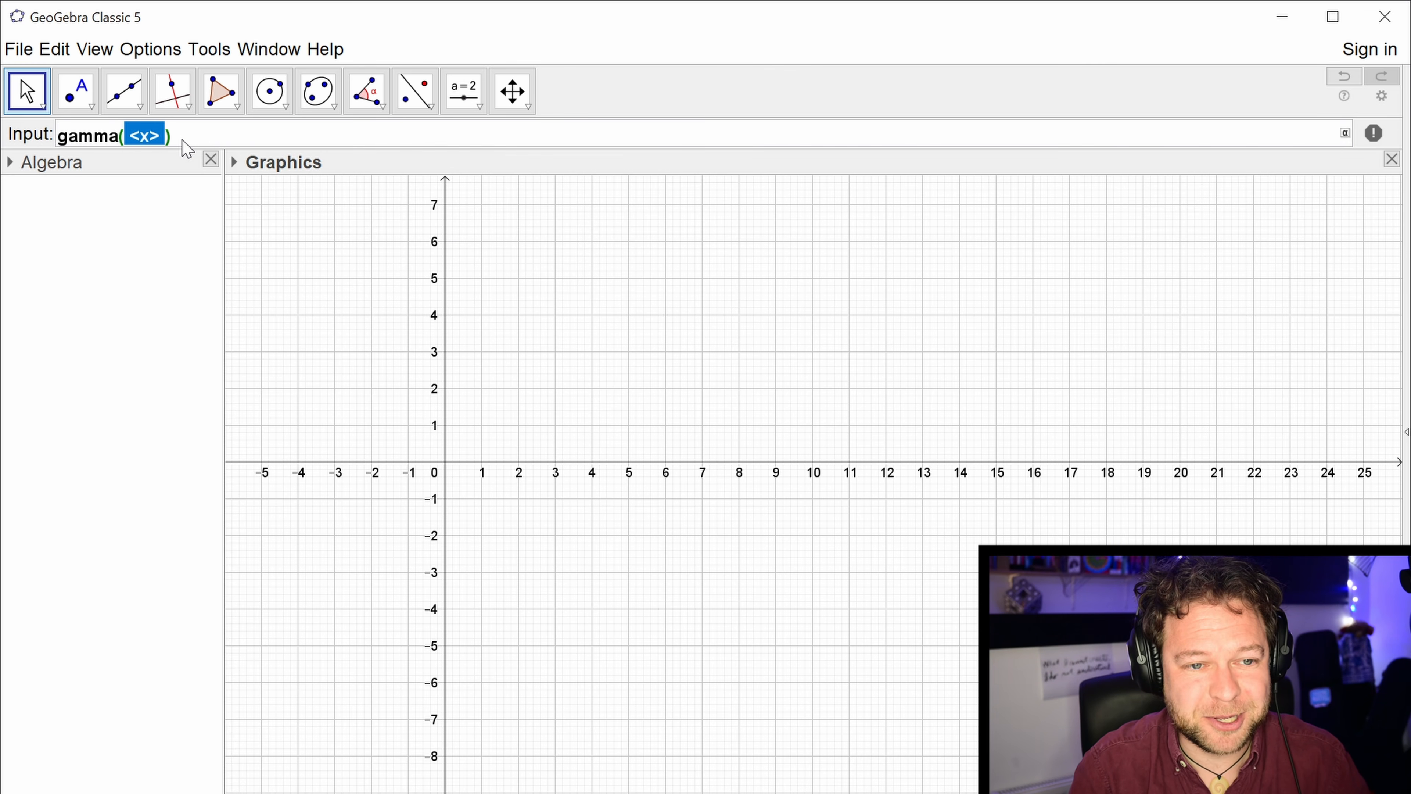
pyautogui.write('x')
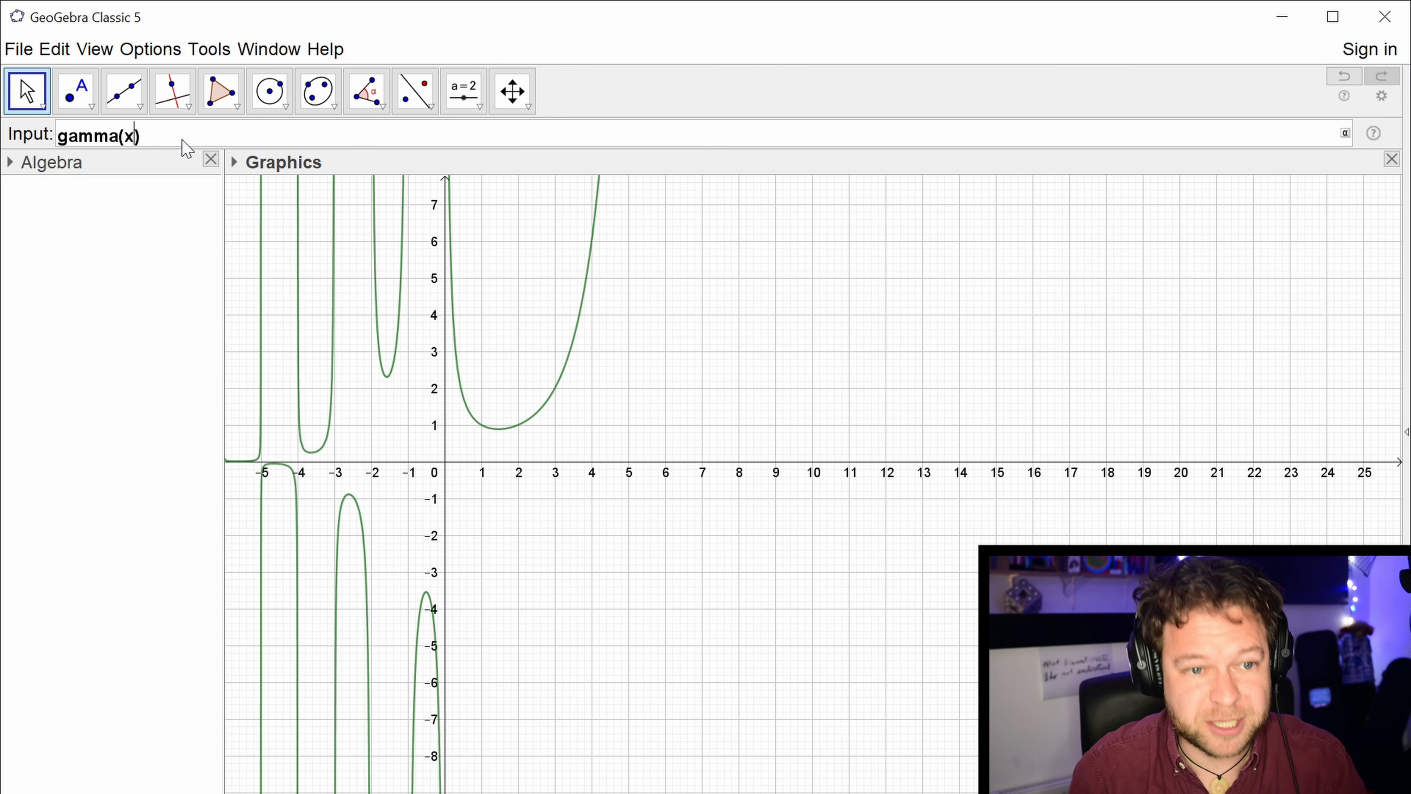
pyautogui.press('Return')
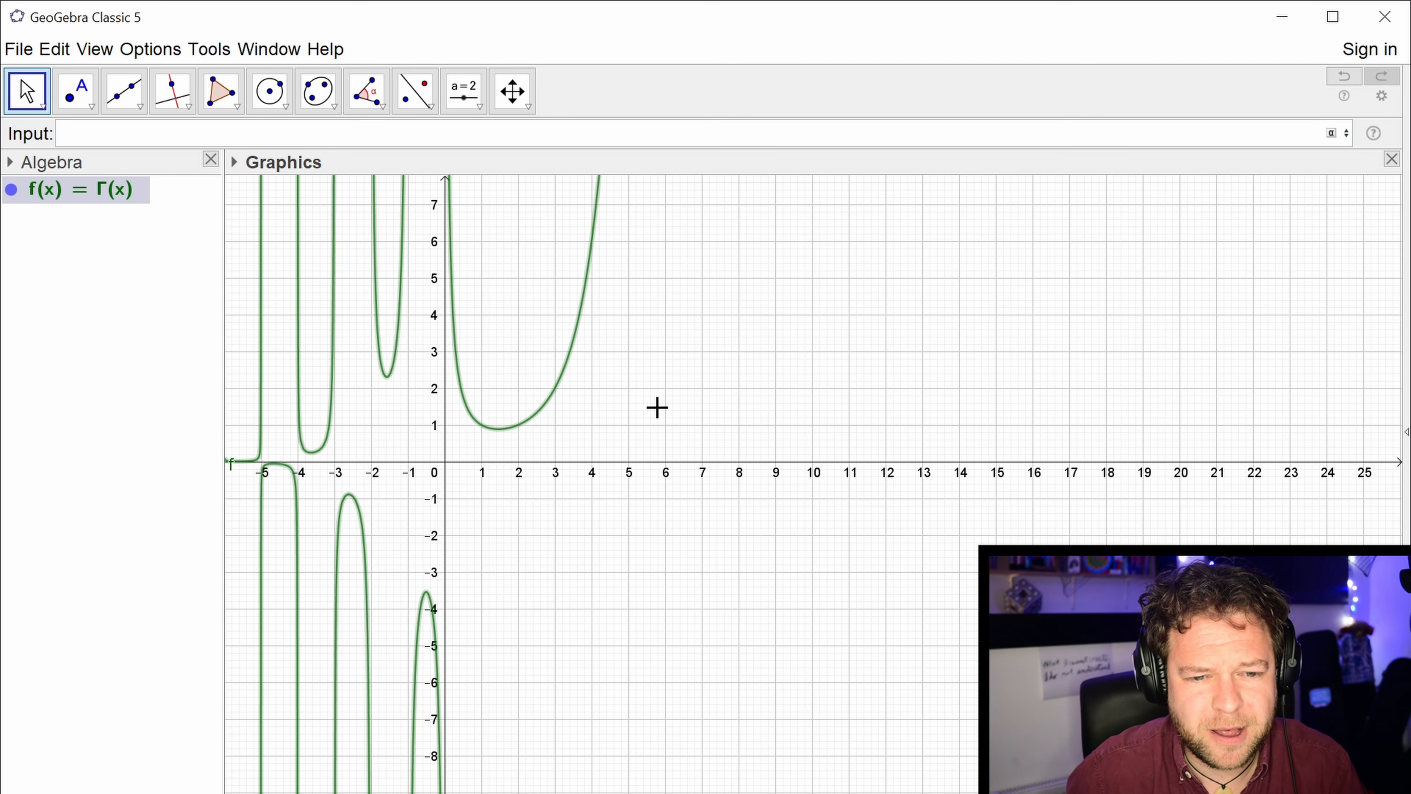
# Examine the gamma curve's shape for positive x at a larger scale with a stretched x-axis.
pyautogui.scroll(1, 554, 434)
pyautogui.scroll(3, 553, 434)
pyautogui.moveTo(594, 420); pyautogui.dragTo(734, 551)
pyautogui.scroll(3, 874, 444)
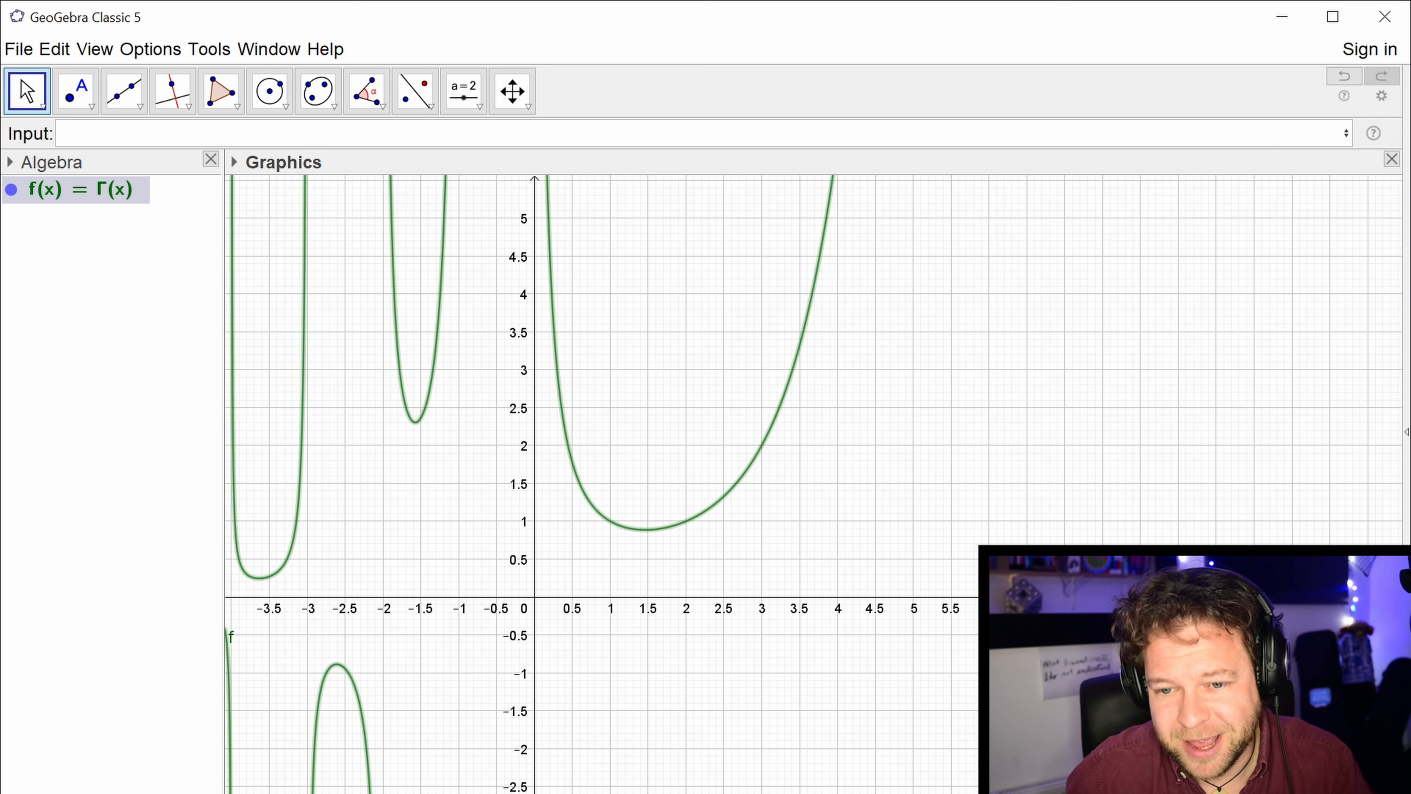
pyautogui.moveTo(733, 597); pyautogui.dragTo(1001, 596)
pyautogui.scroll(-3, 574, 562)
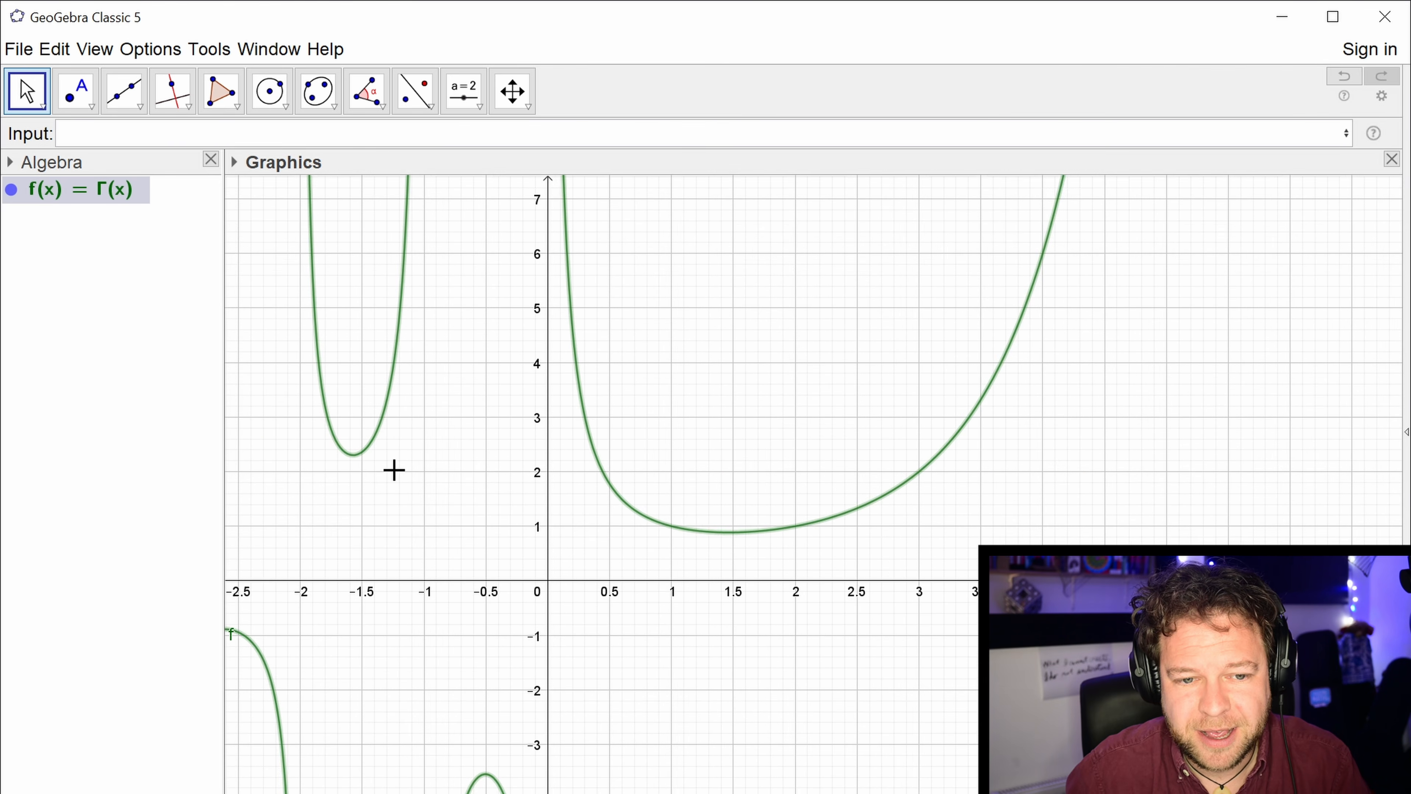
pyautogui.moveTo(435, 525); pyautogui.dragTo(404, 503)
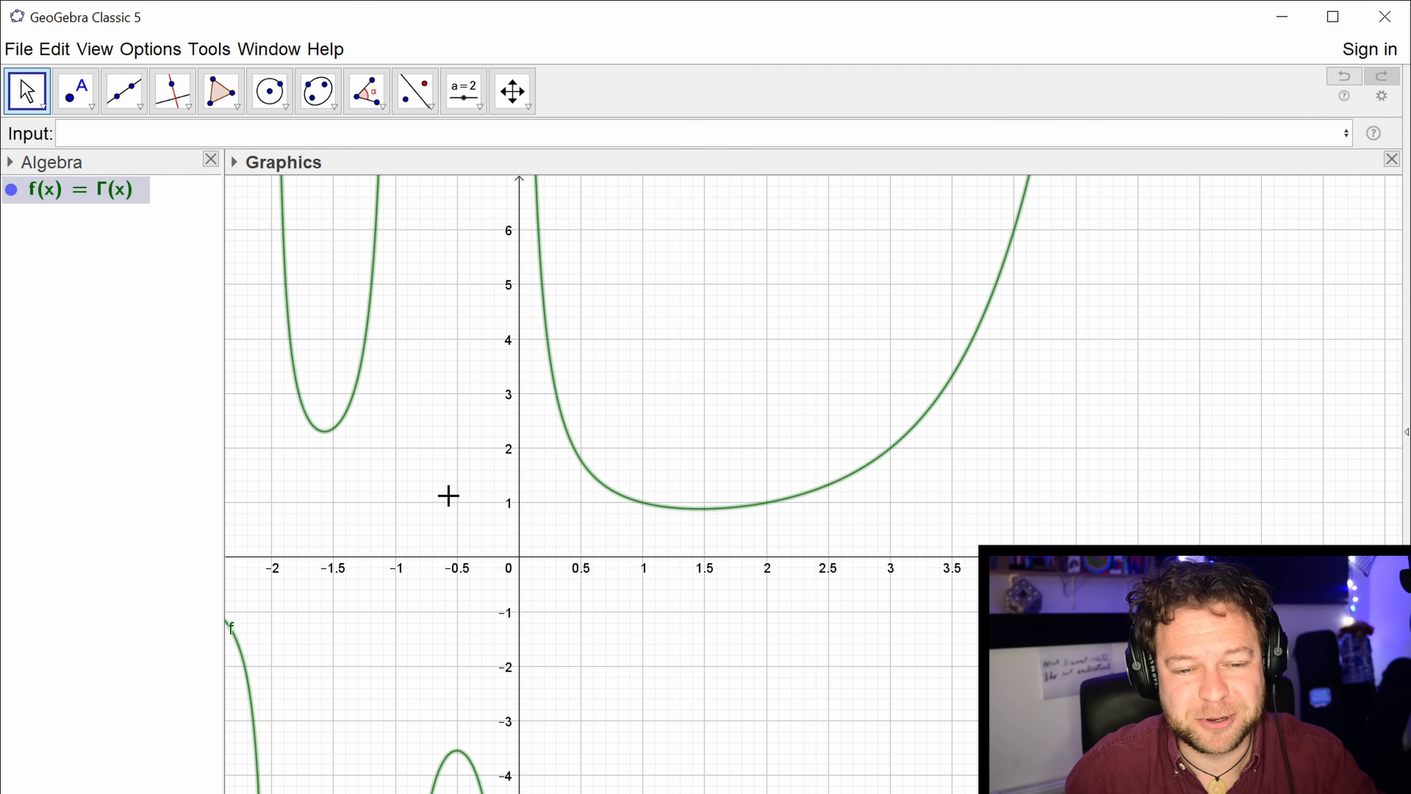
pyautogui.moveTo(822, 439); pyautogui.dragTo(738, 445)
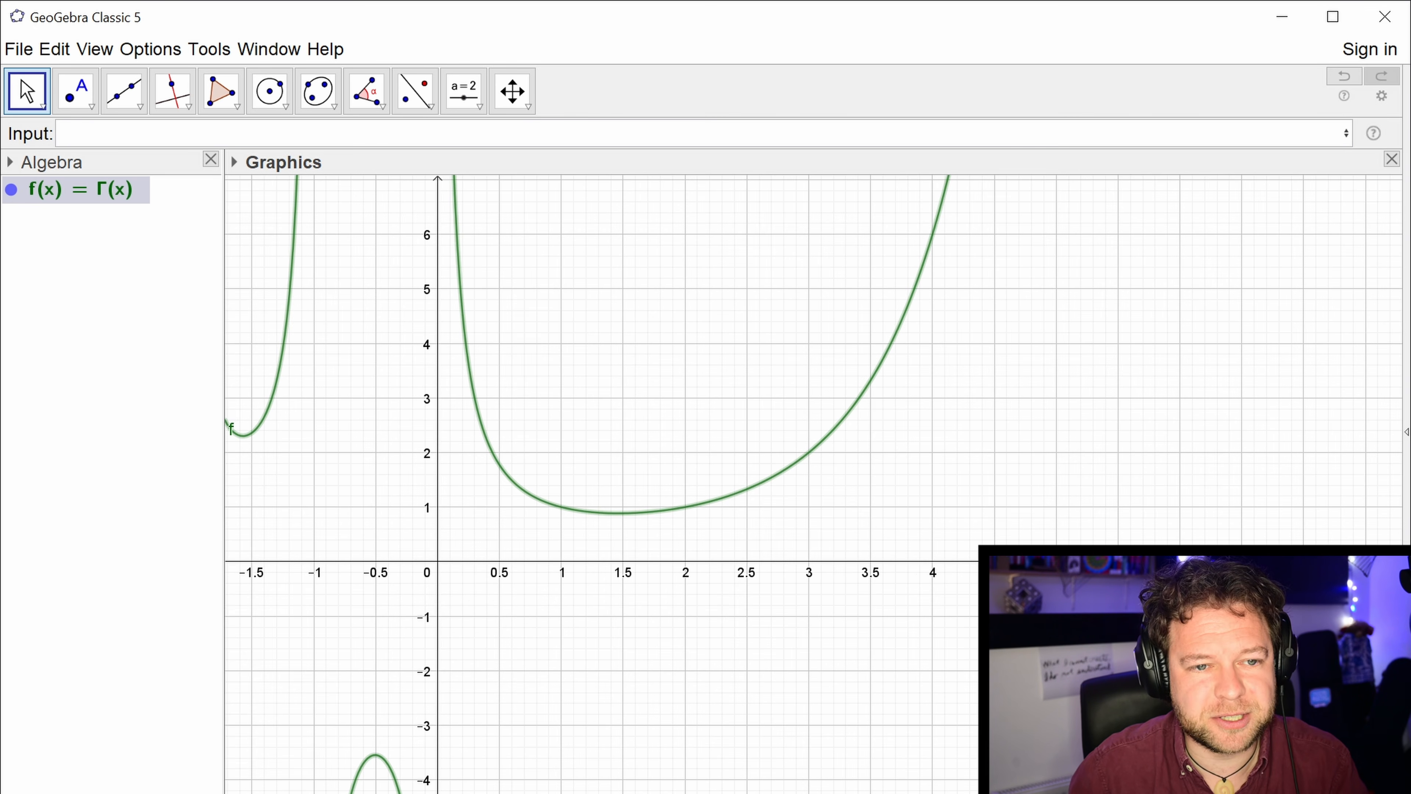
pyautogui.write('(1,')
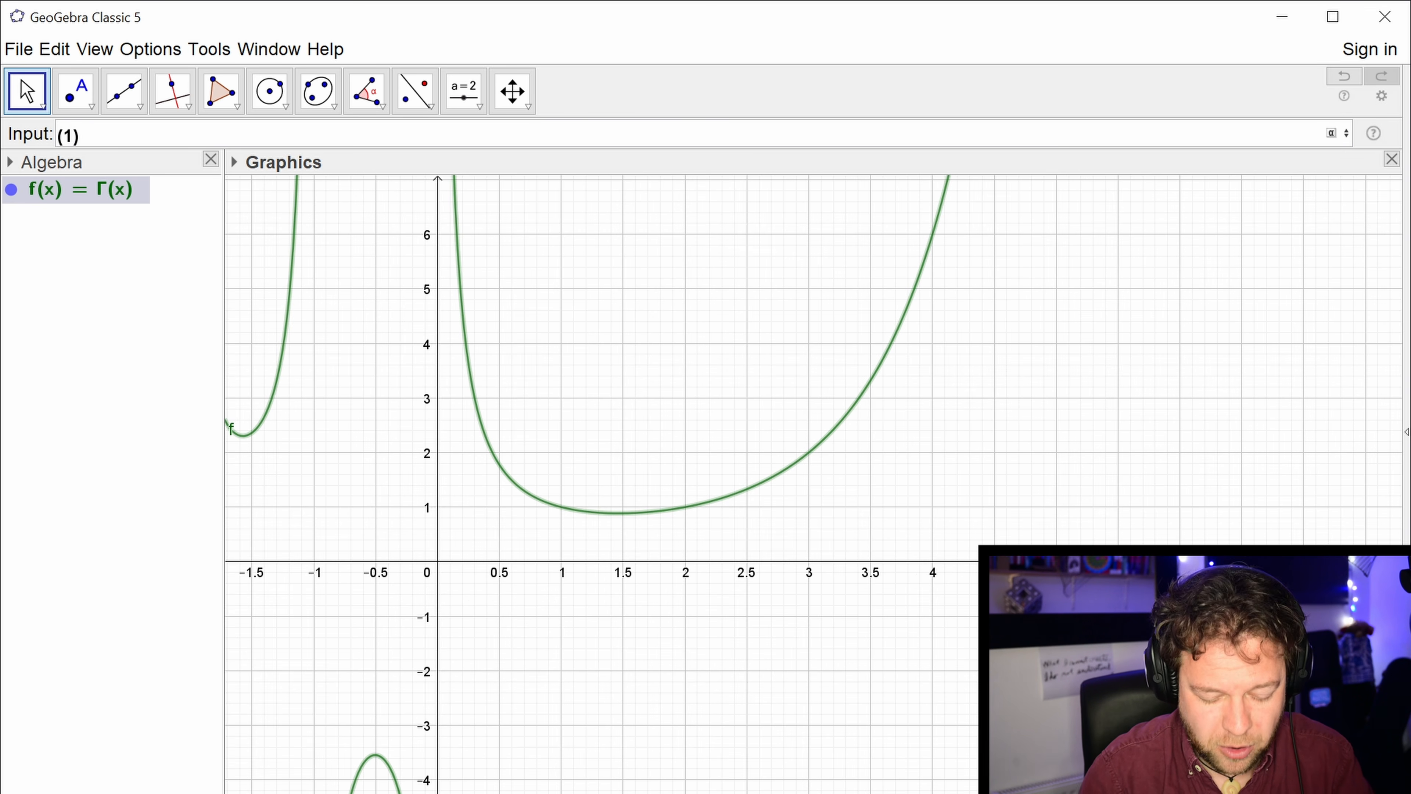
pyautogui.write('1')
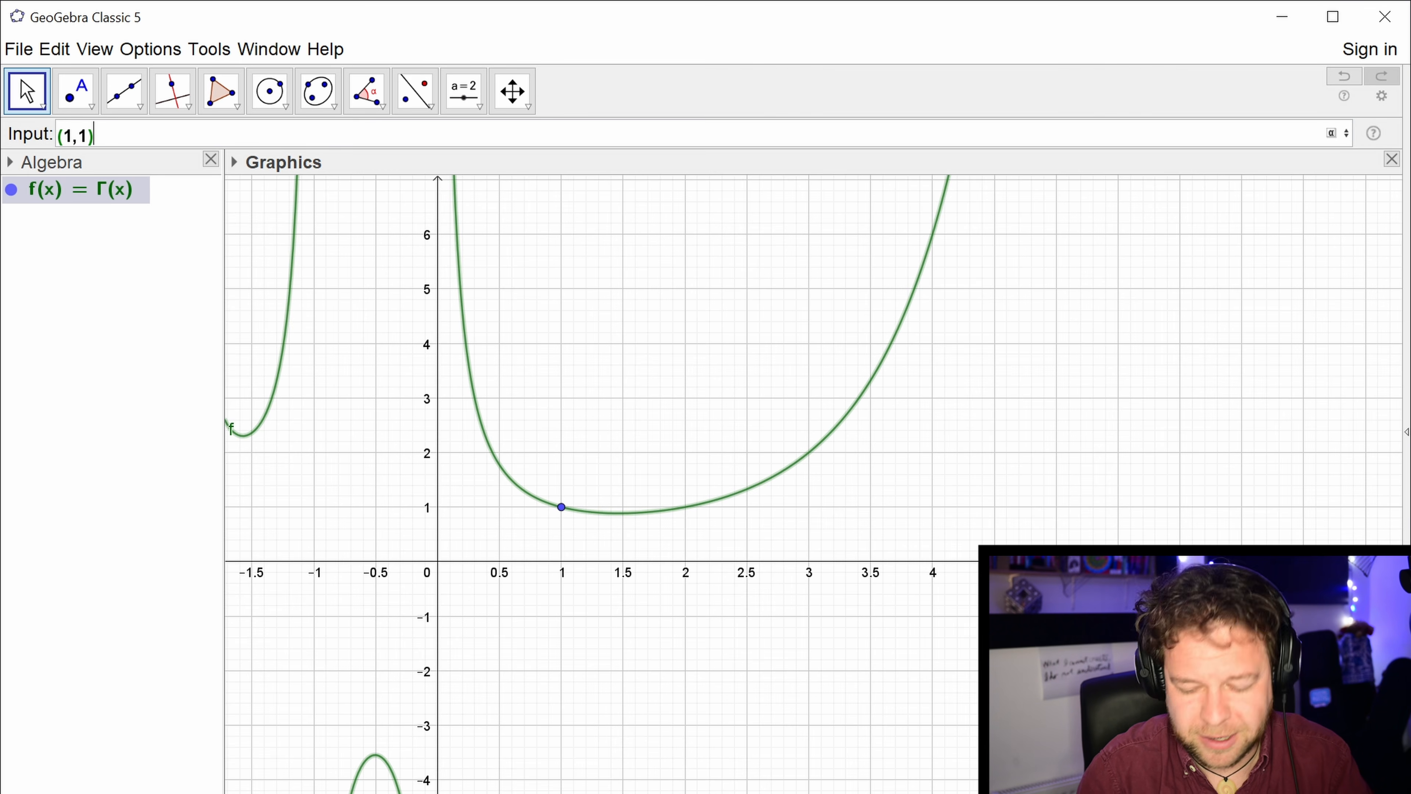
pyautogui.press('Escape')
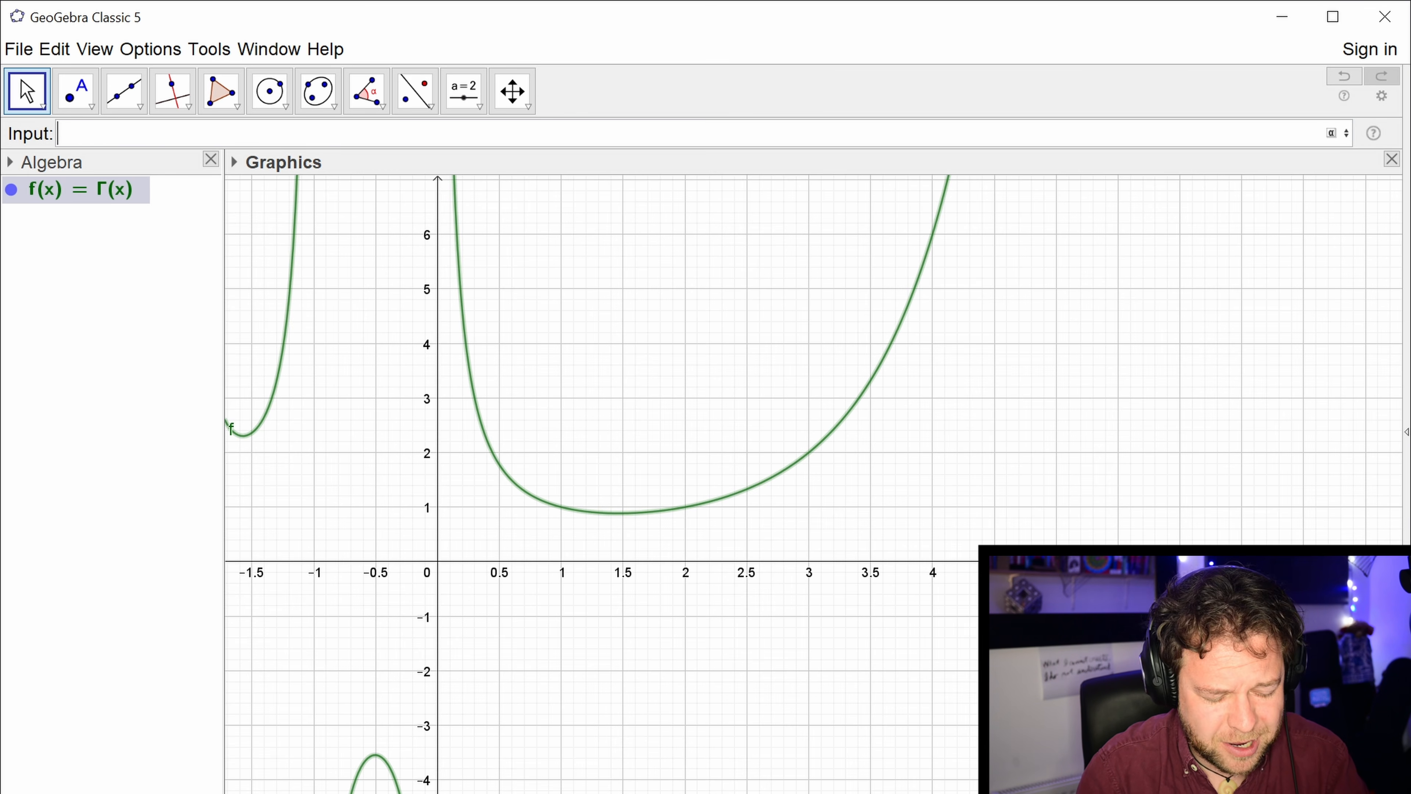
# Begin a Sequence command in its expression, variable, start and end form, with the point (p,p!) as the expression.
pyautogui.write('s')
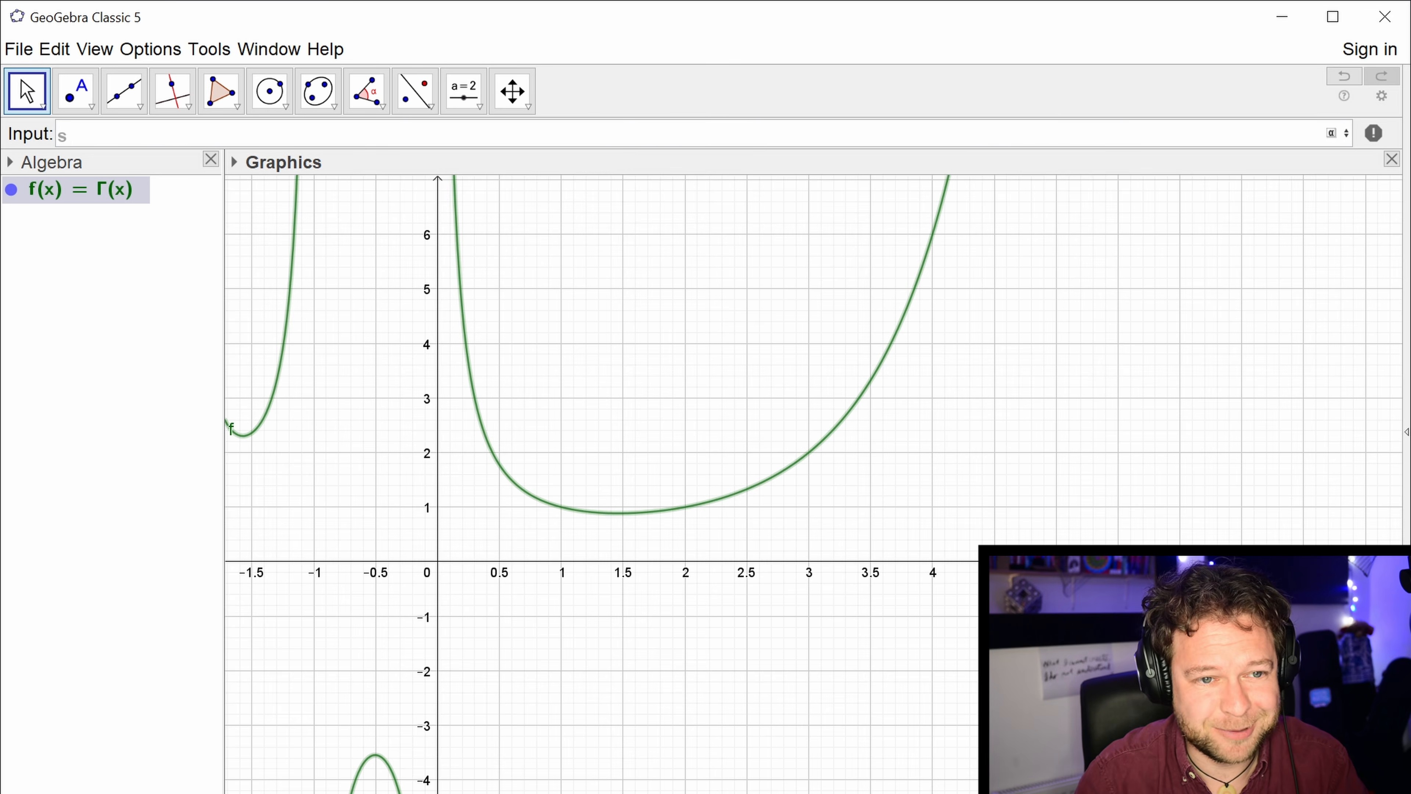
pyautogui.write('equ')
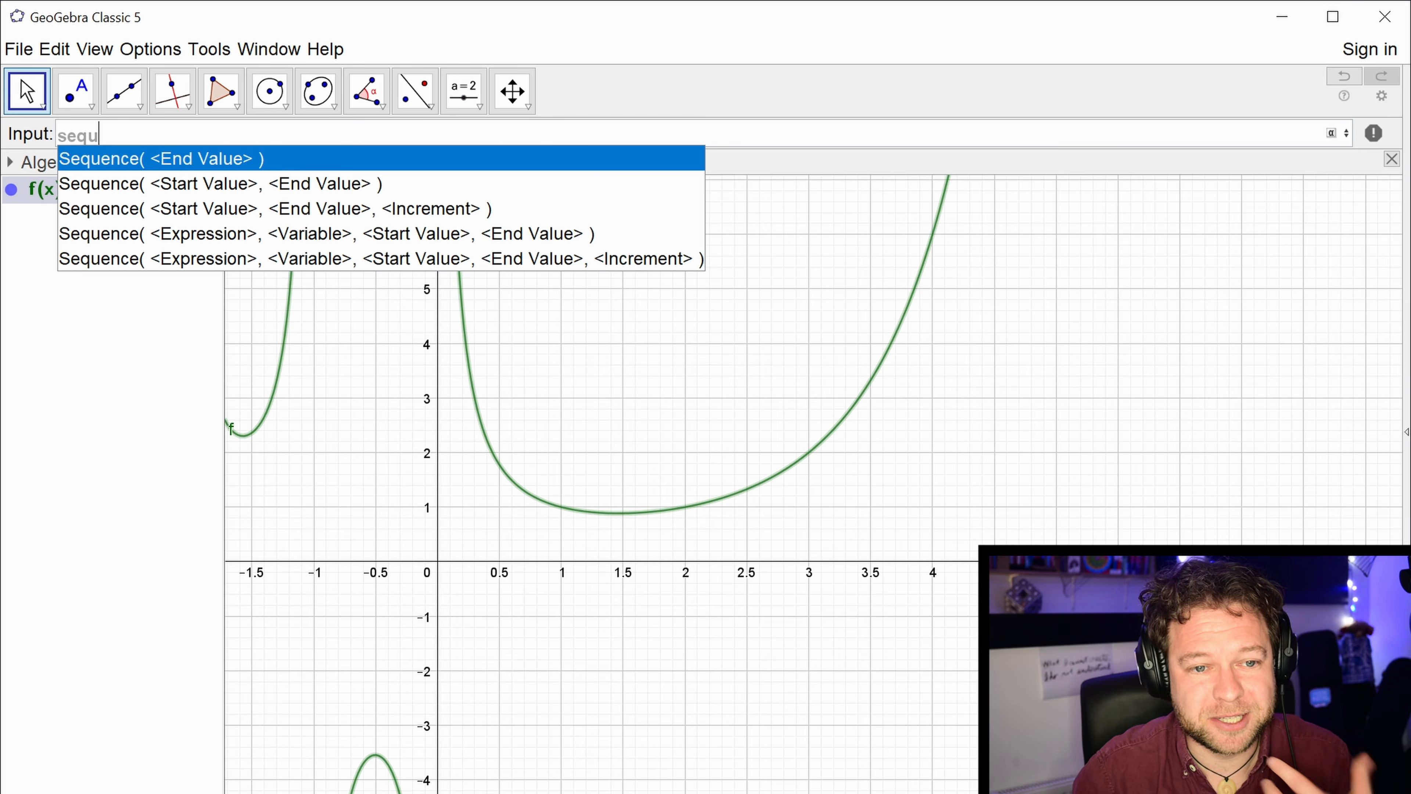
pyautogui.press('Down')
pyautogui.press('Down')
pyautogui.press('Down')
pyautogui.press('Return')
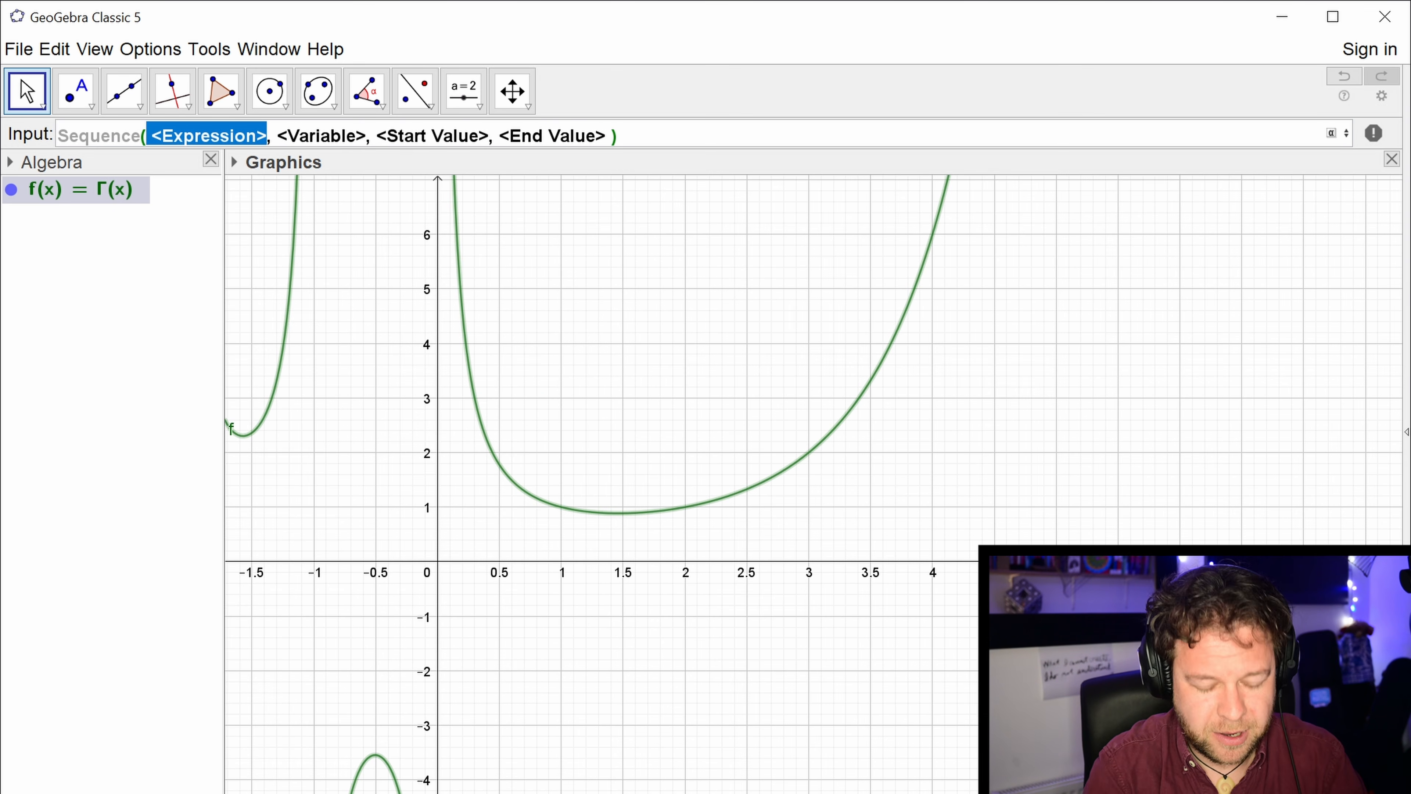
pyautogui.write('()')
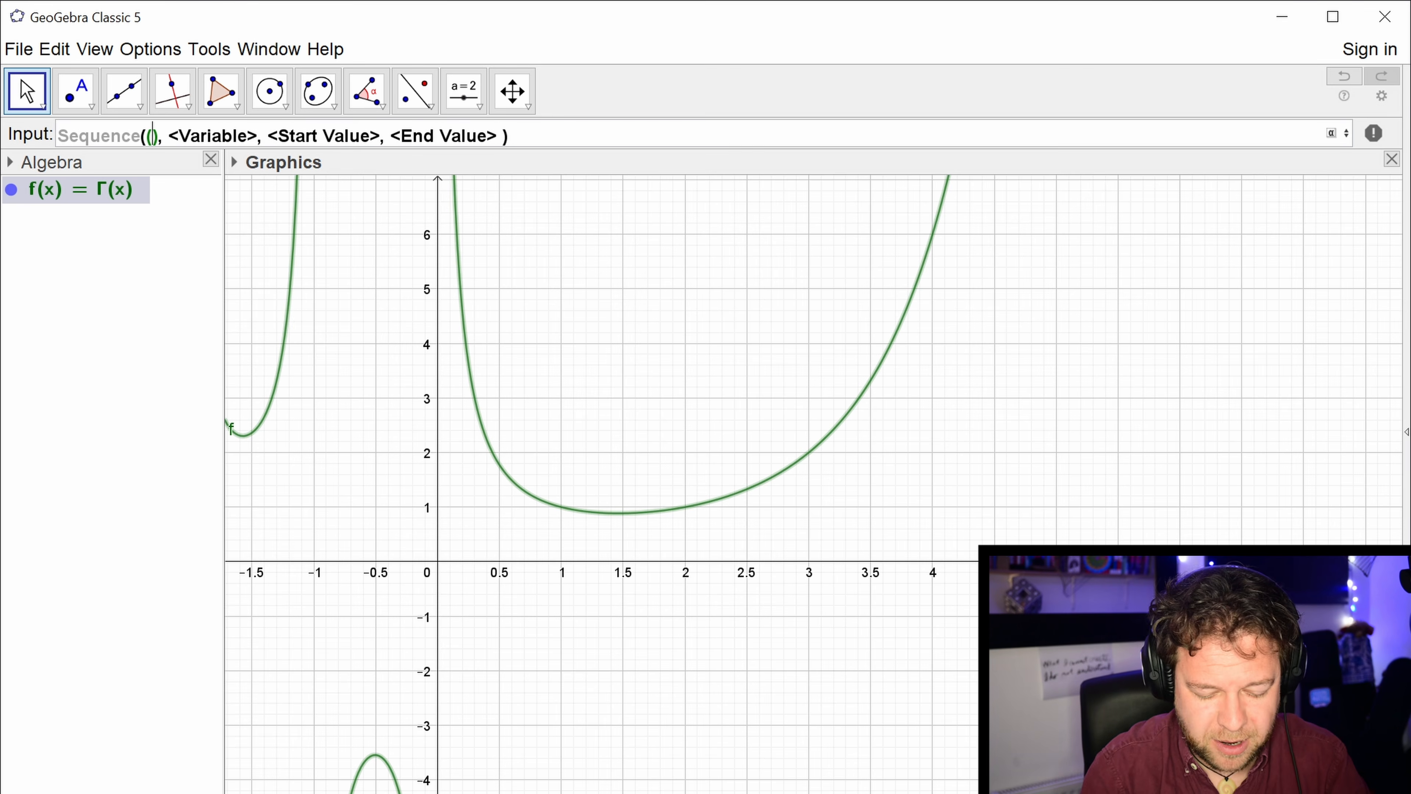
pyautogui.write('p')
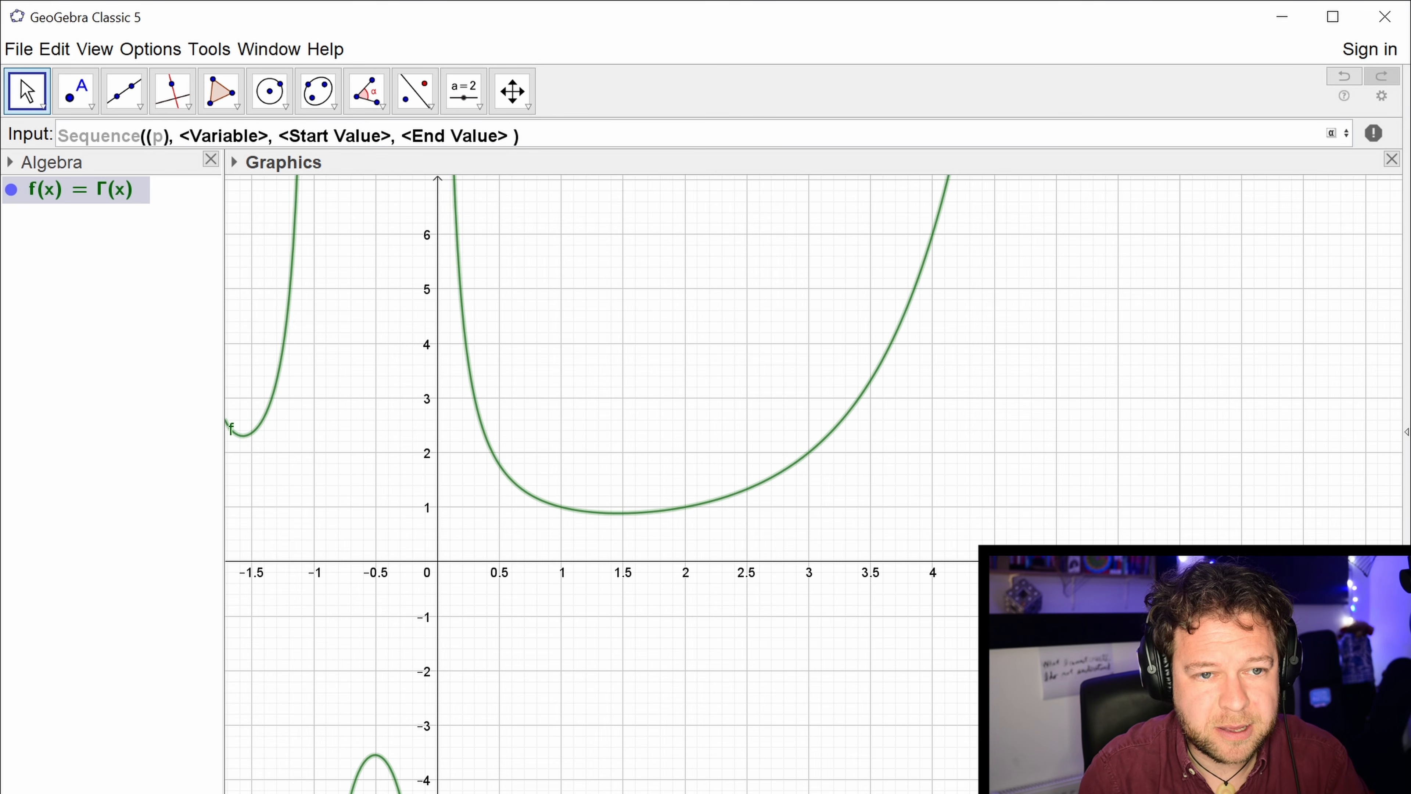
pyautogui.write(',')
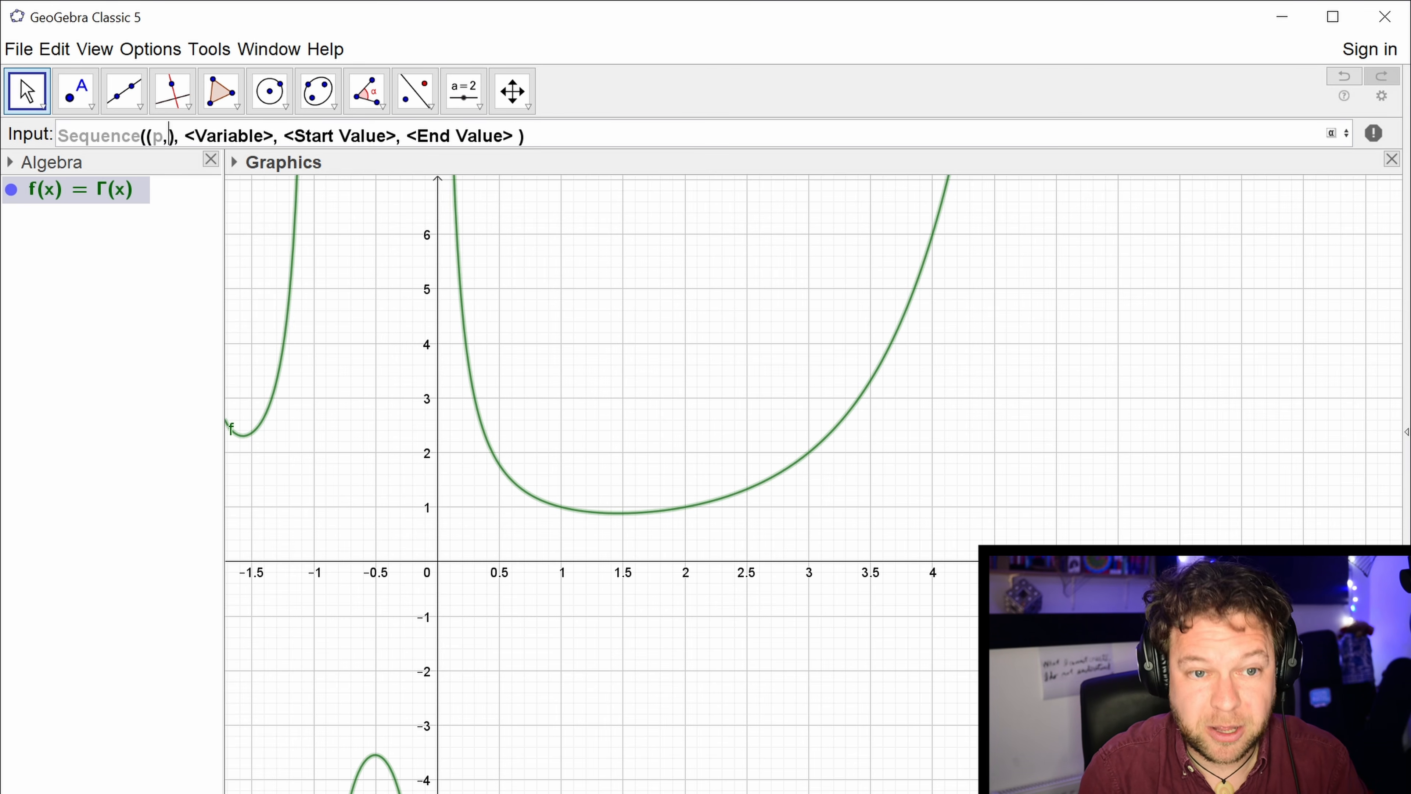
pyautogui.write('p!')
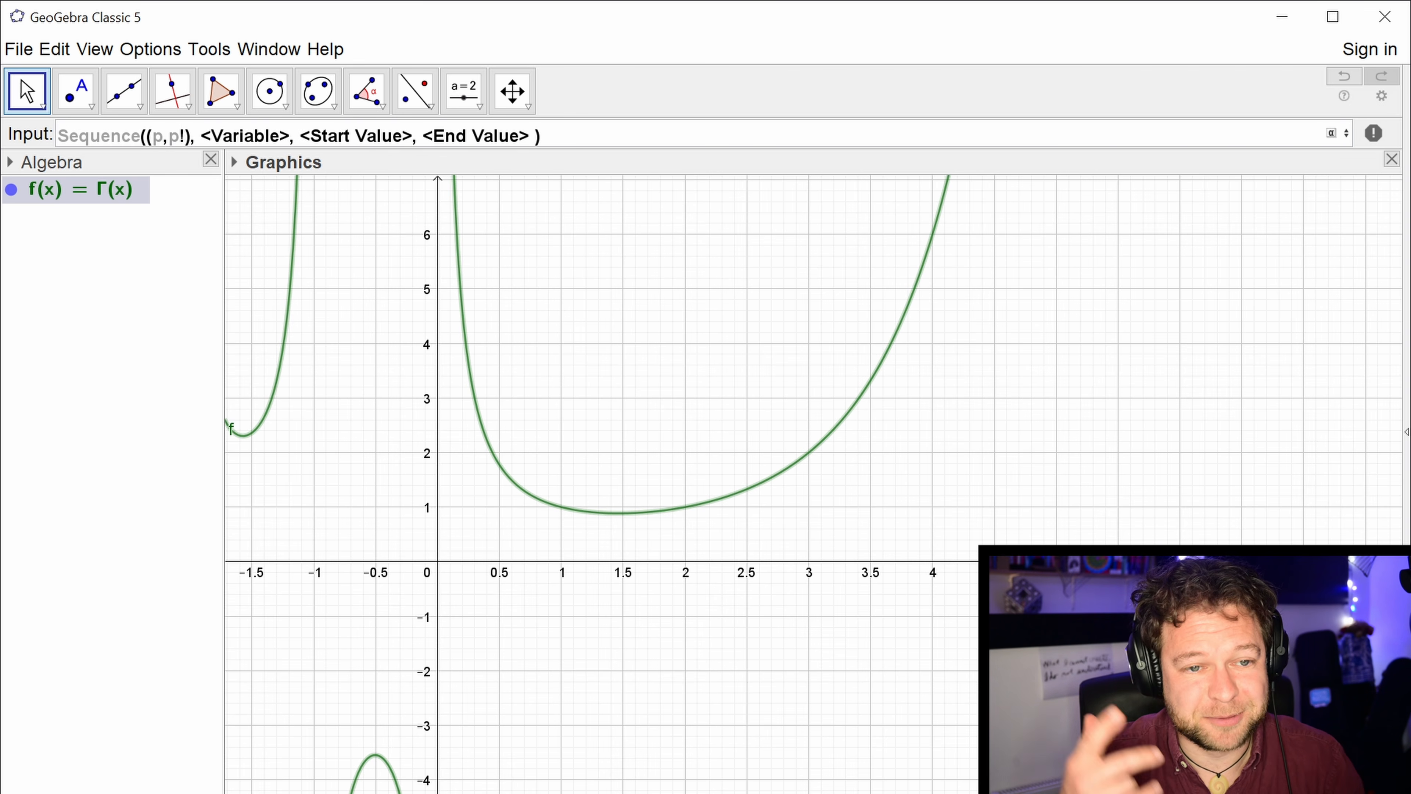
# Complete the sequence with variable p running from 0 to n, and create the sliders it needs.
pyautogui.press('Tab')
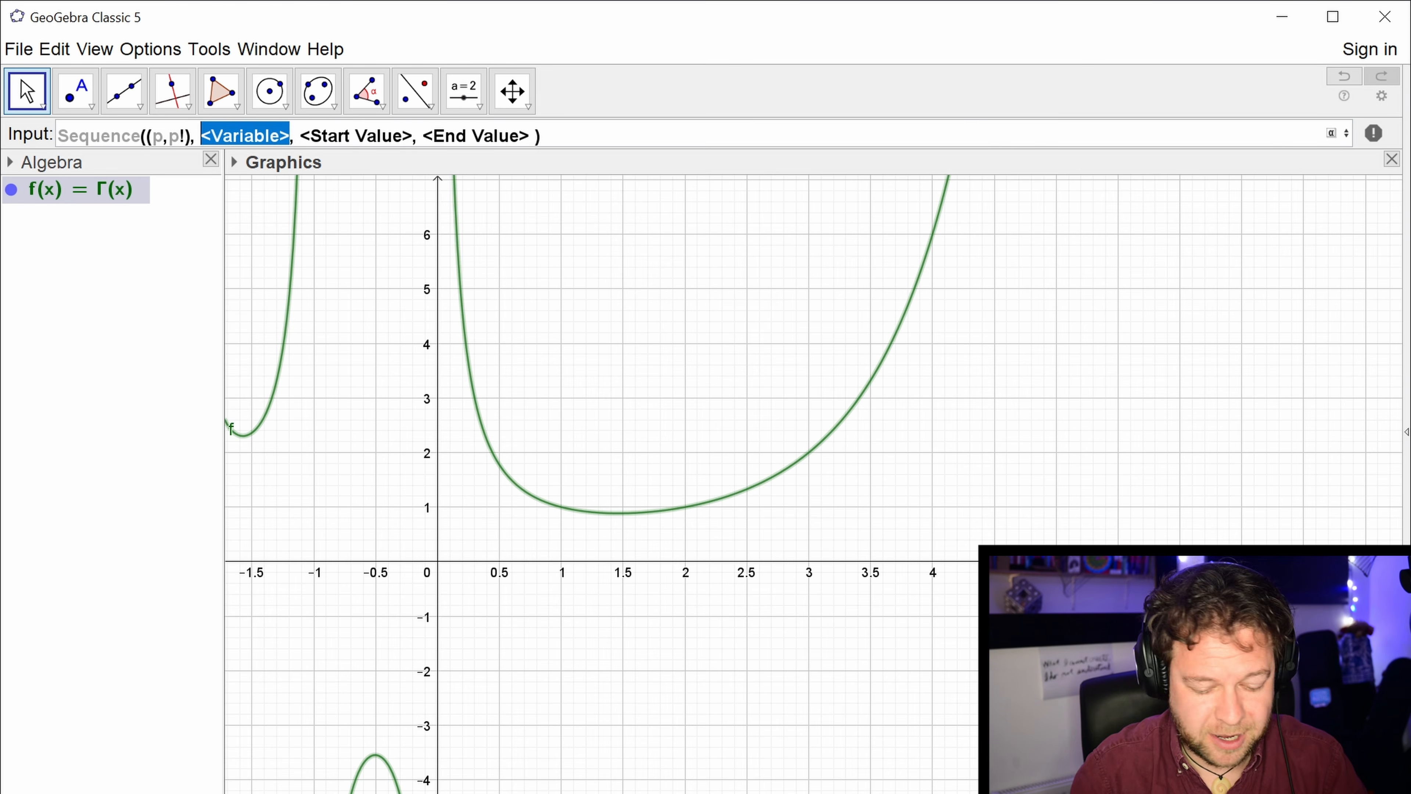
pyautogui.write('p')
pyautogui.press('Tab')
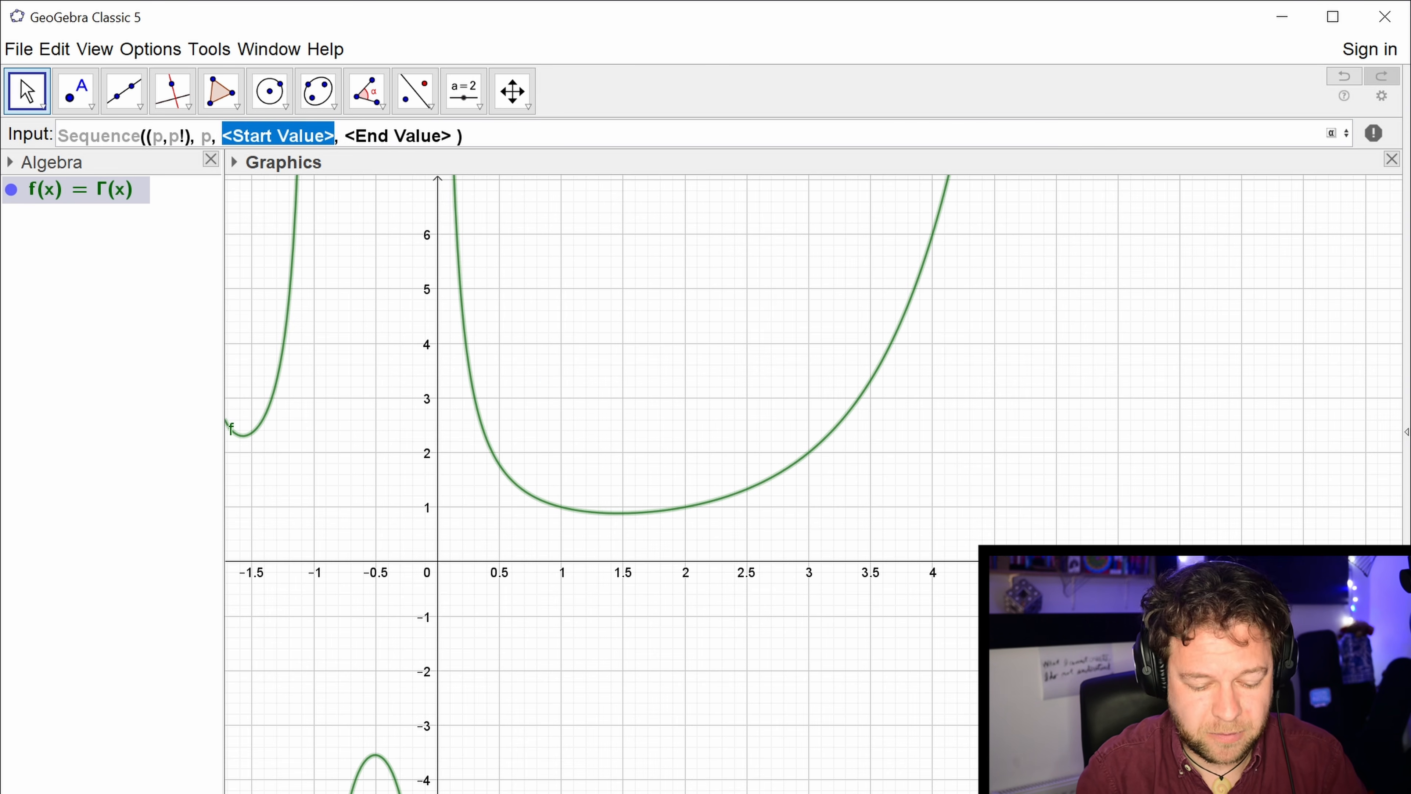
pyautogui.write('0')
pyautogui.press('Tab')
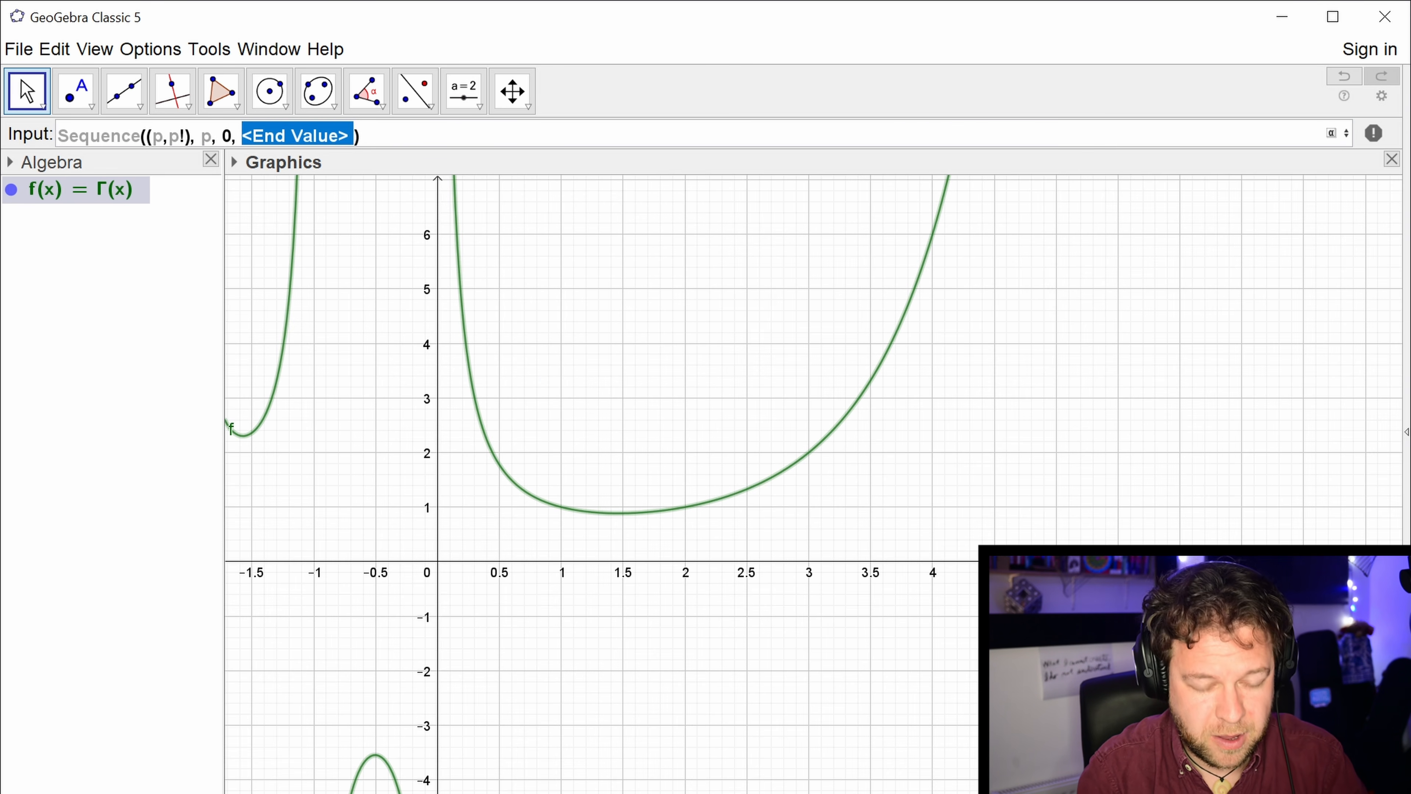
pyautogui.write('n')
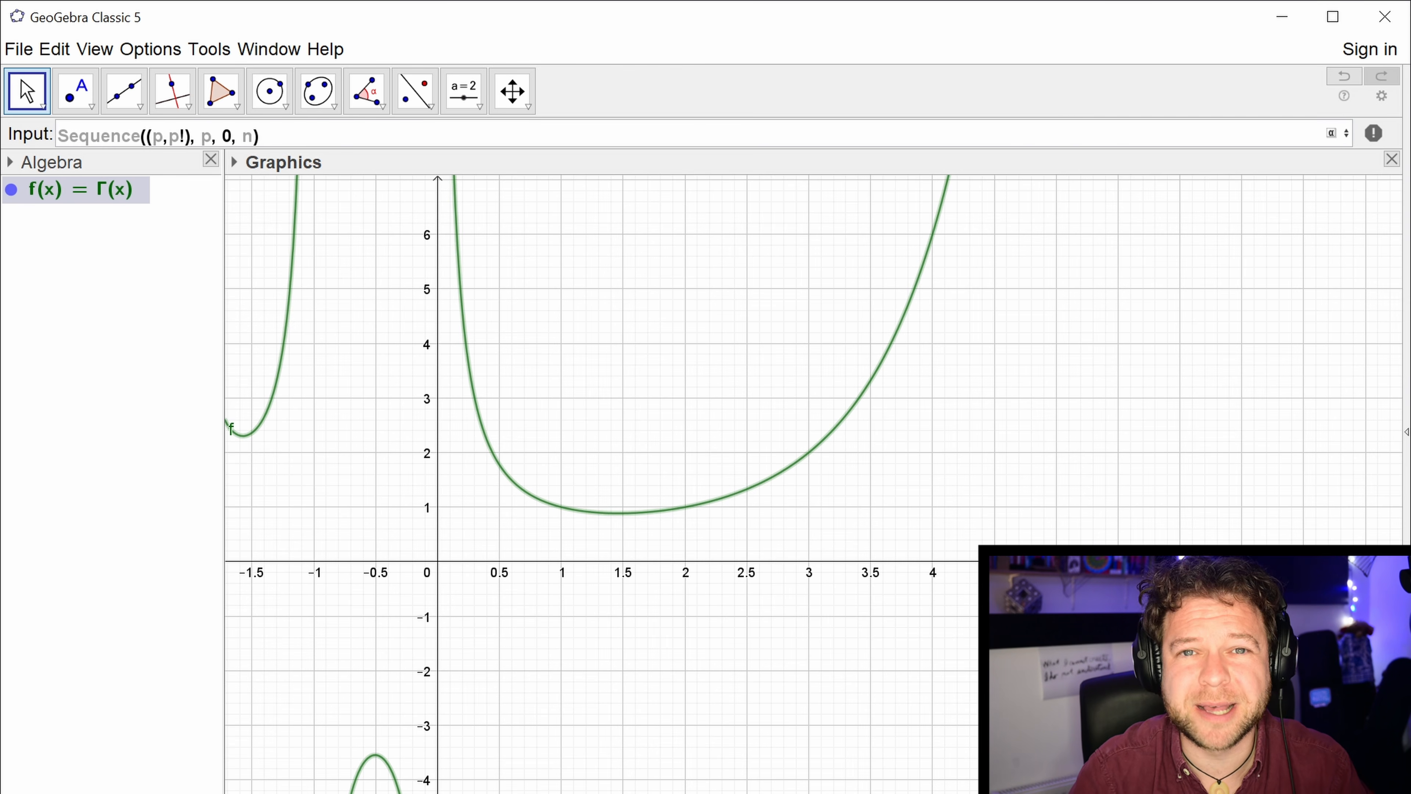
pyautogui.press('Return')
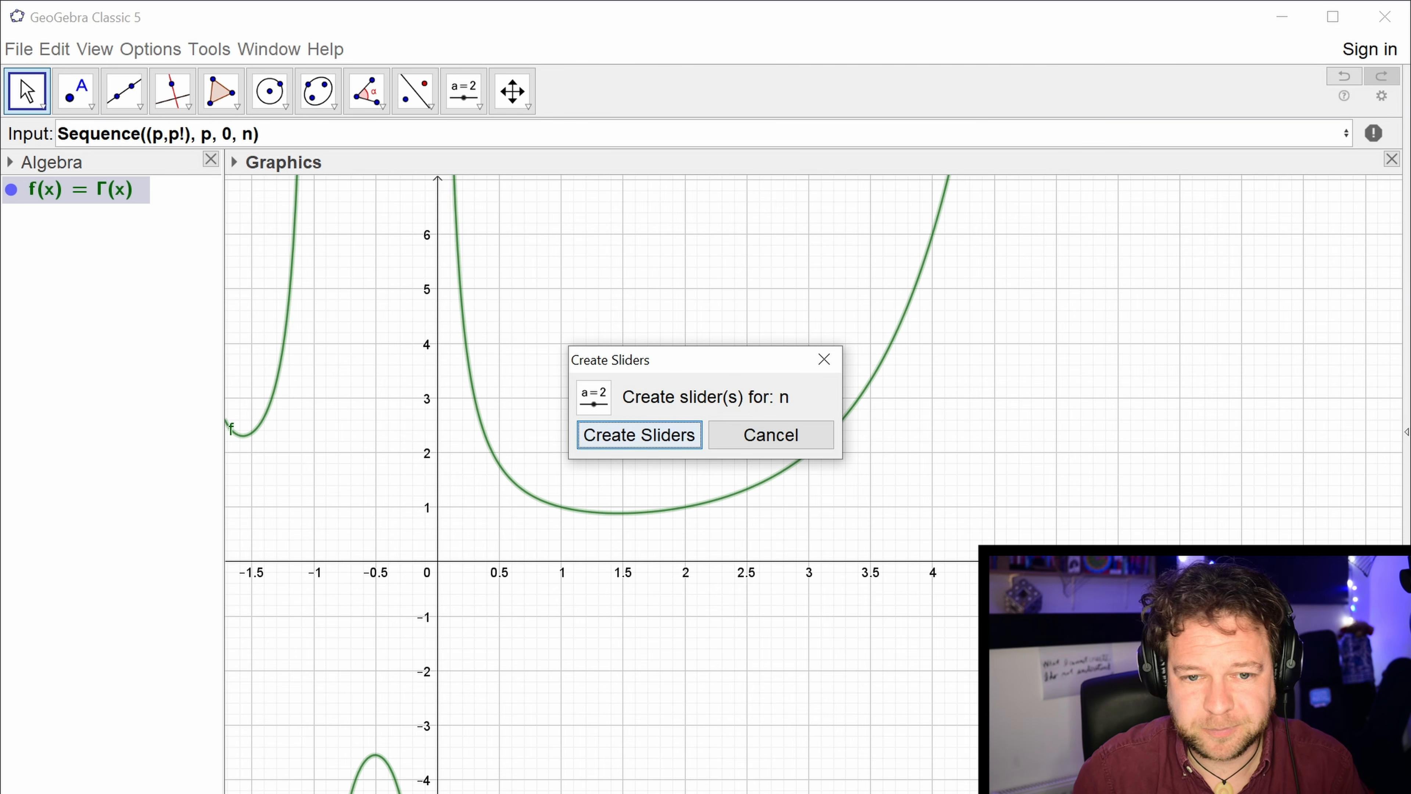
pyautogui.click(633, 432)
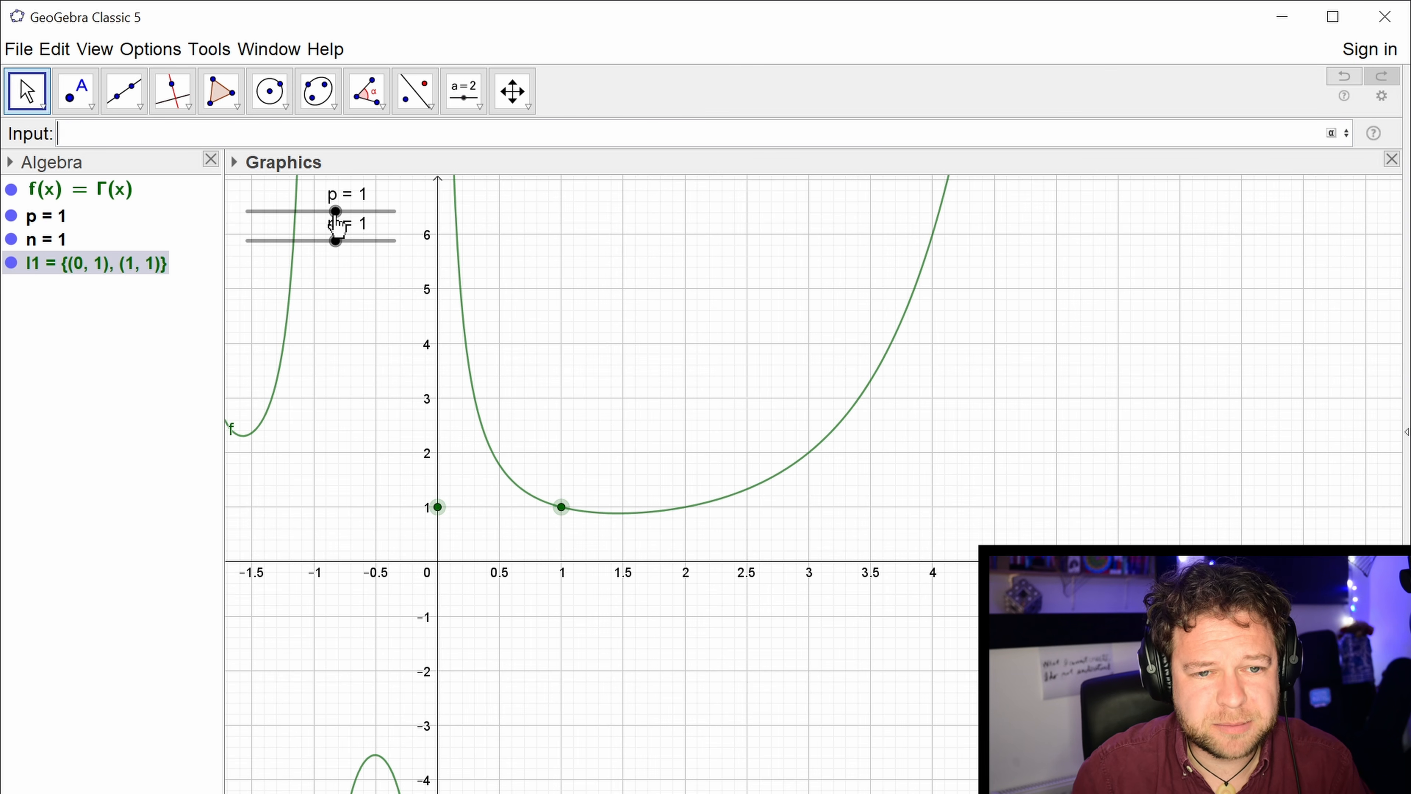
# Delete the unneeded slider p.
pyautogui.click(333, 315)
pyautogui.moveTo(337, 213); pyautogui.dragTo(333, 215)
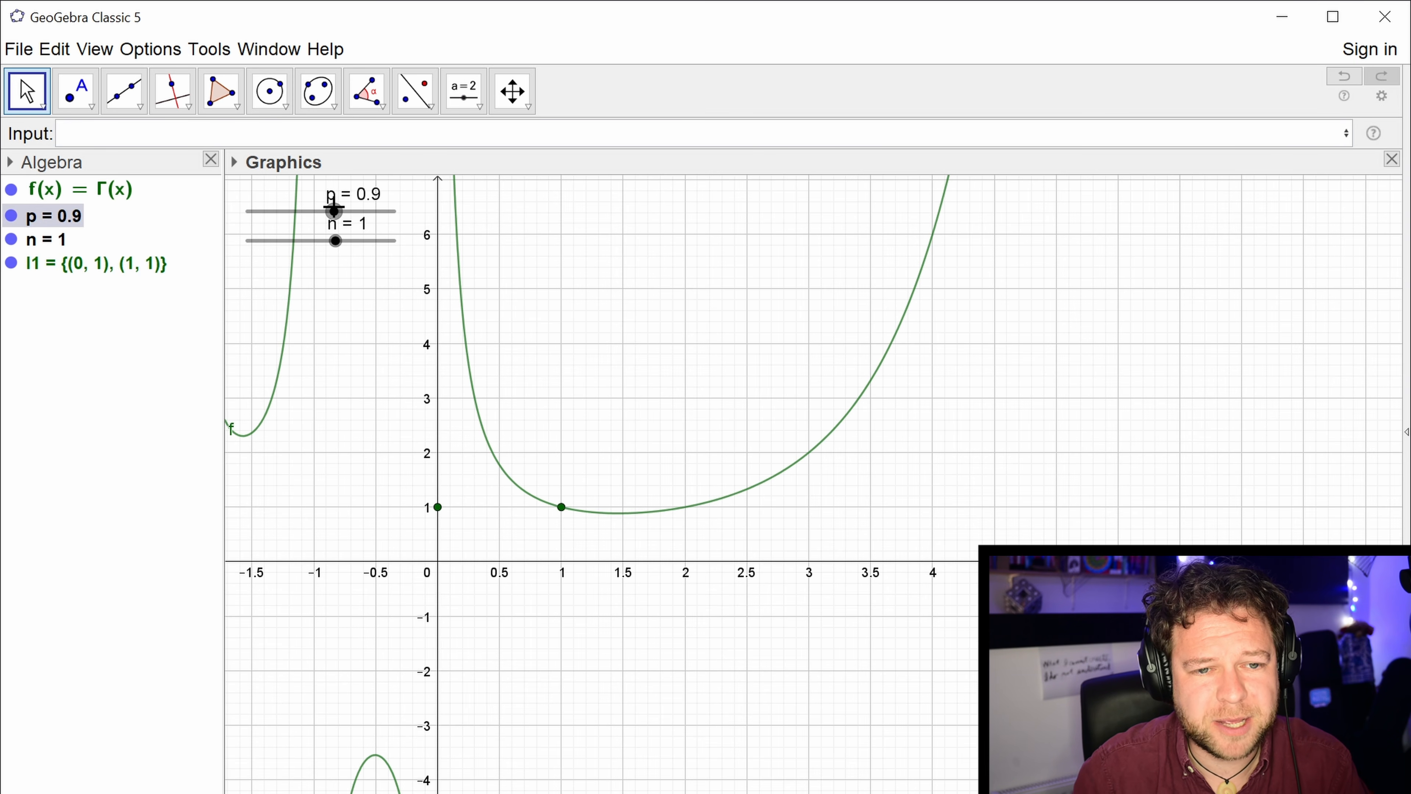
pyautogui.press('Delete')
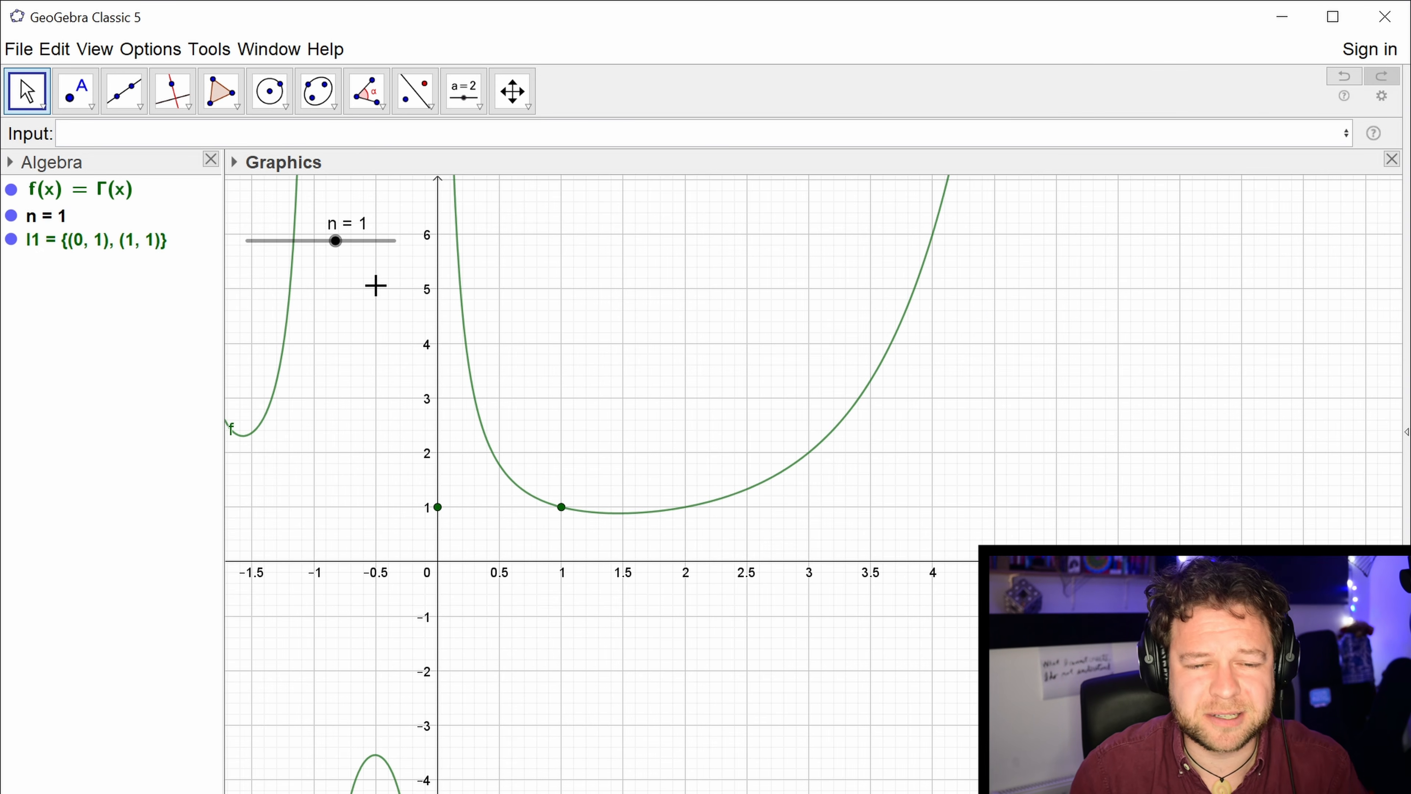
# Configure slider n with a minimum of 0, a maximum of 10 and an increment of 1.
pyautogui.moveTo(336, 245); pyautogui.dragTo(385, 248)
pyautogui.rightClick(385, 252)
pyautogui.click(462, 477)
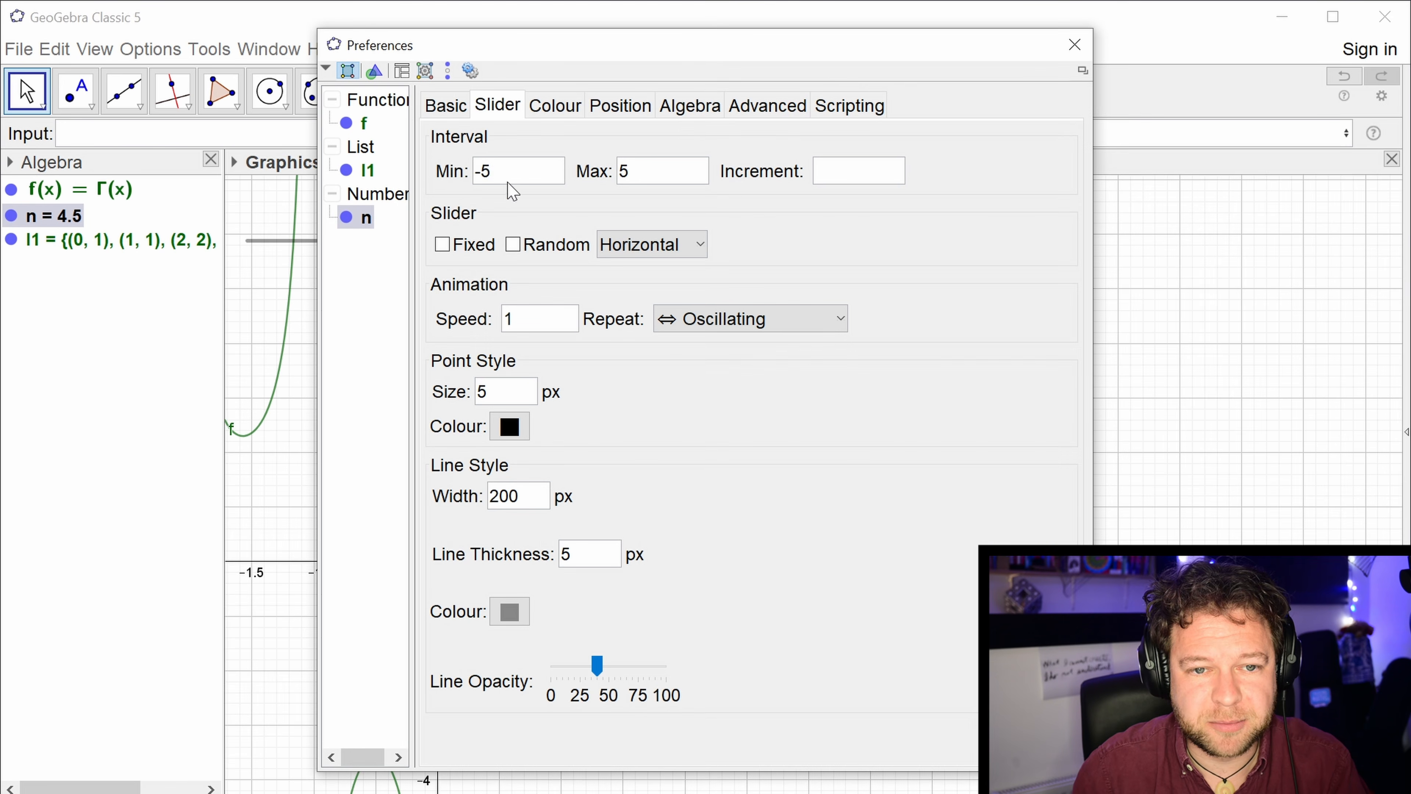
pyautogui.write('0')
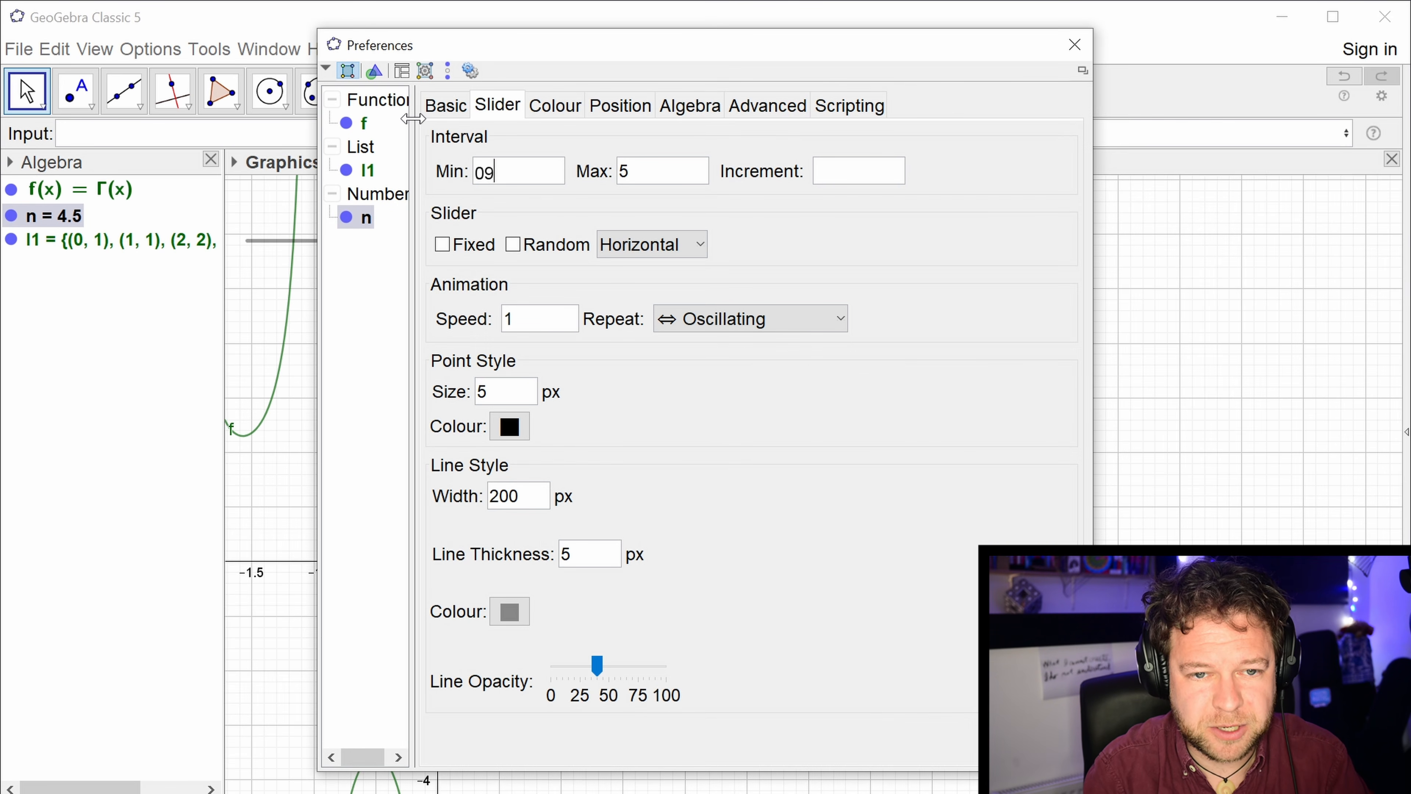
pyautogui.press('Tab')
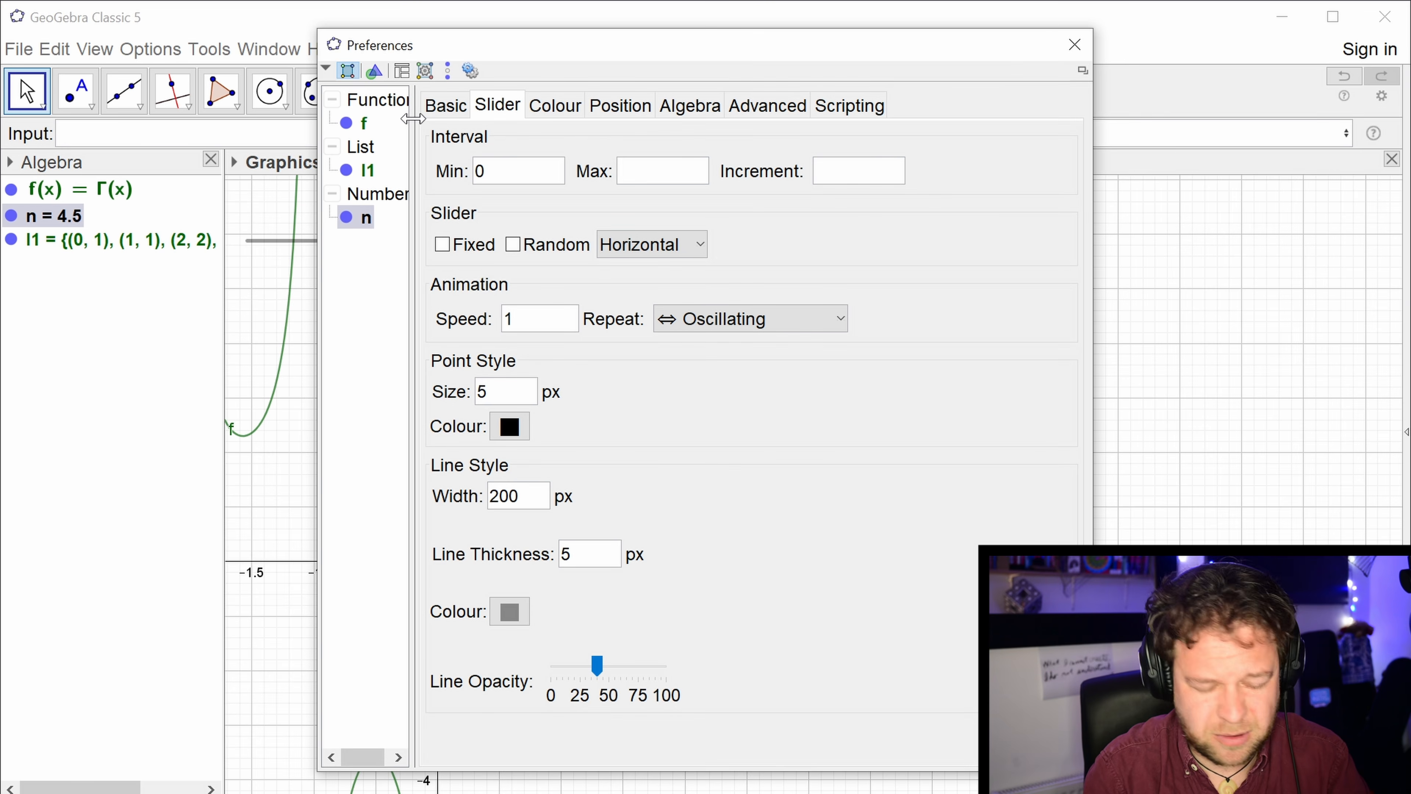
pyautogui.write('10')
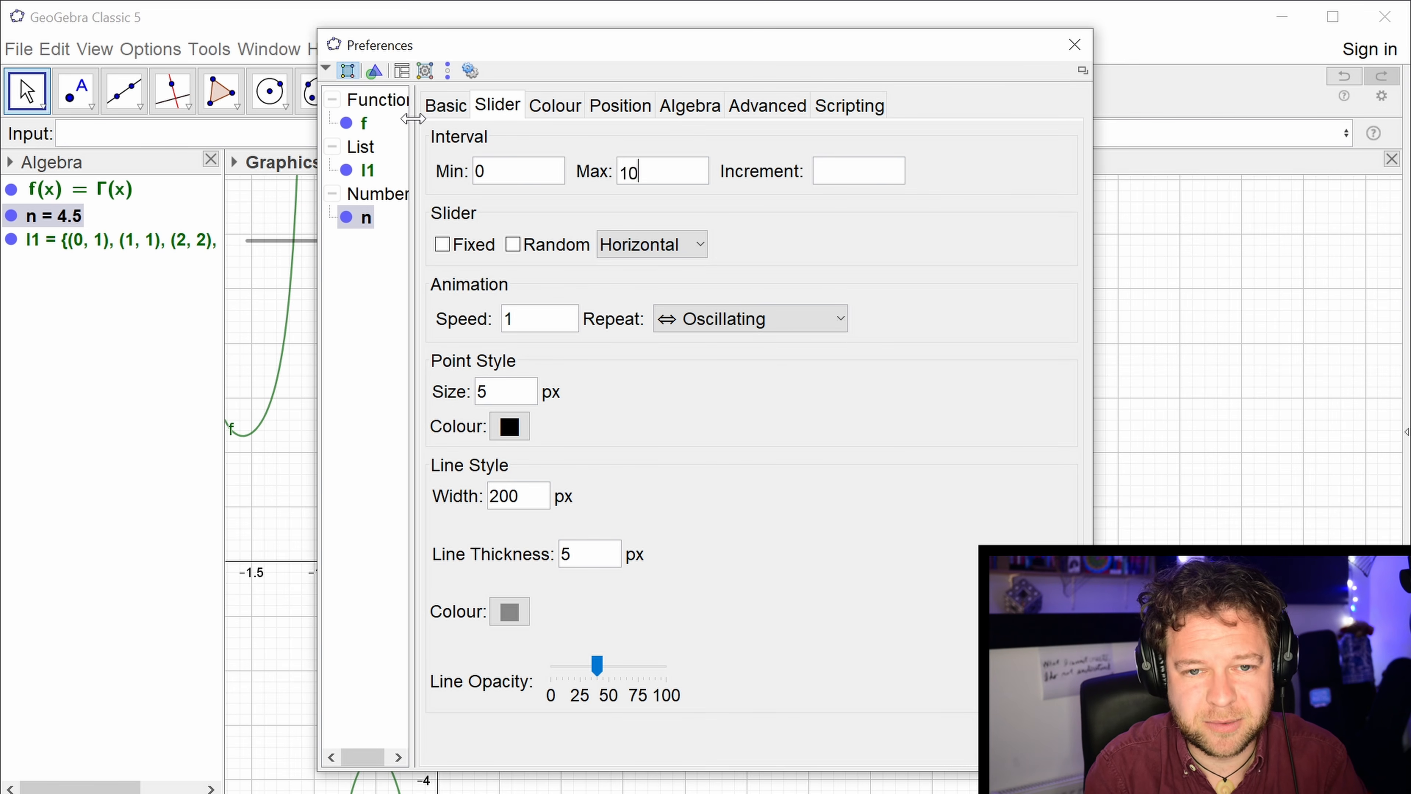
pyautogui.press('Tab')
pyautogui.write('1')
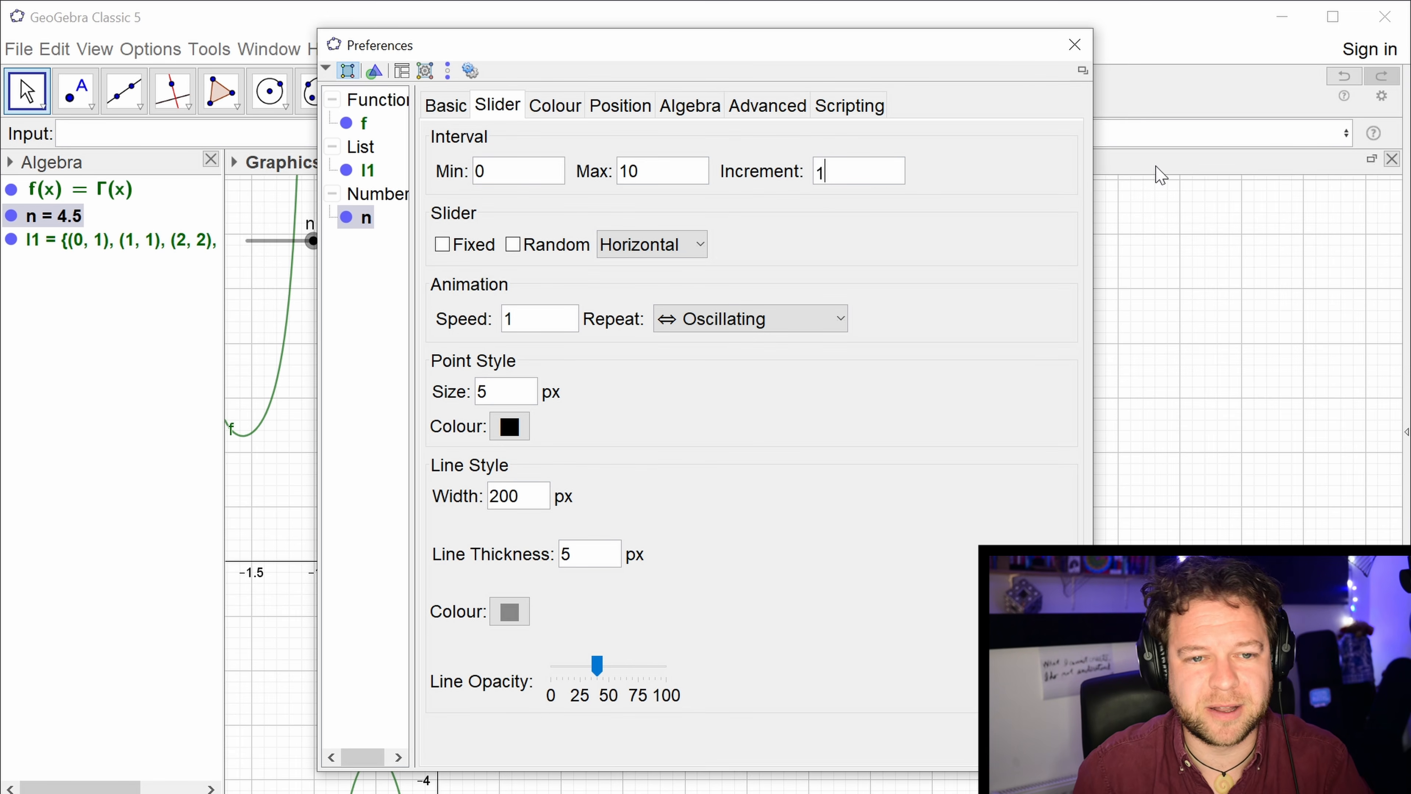
pyautogui.click(1075, 44)
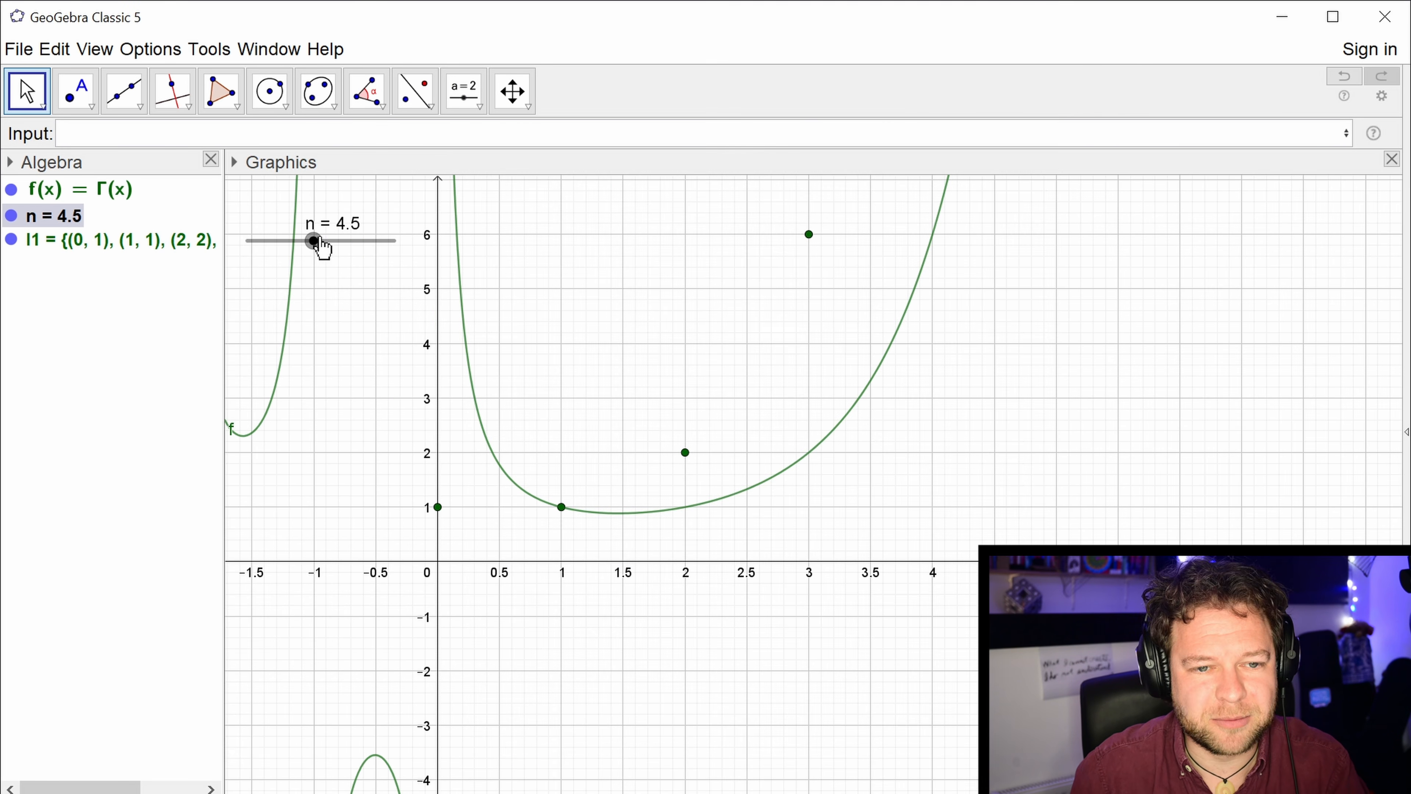
# Hide the gamma function's curve and set slider n to 2 for the factorial points.
pyautogui.moveTo(315, 246)
pyautogui.mouseDown()
pyautogui.moveTo(366, 259)
pyautogui.moveTo(227, 261)
pyautogui.moveTo(296, 257)
pyautogui.mouseUp()
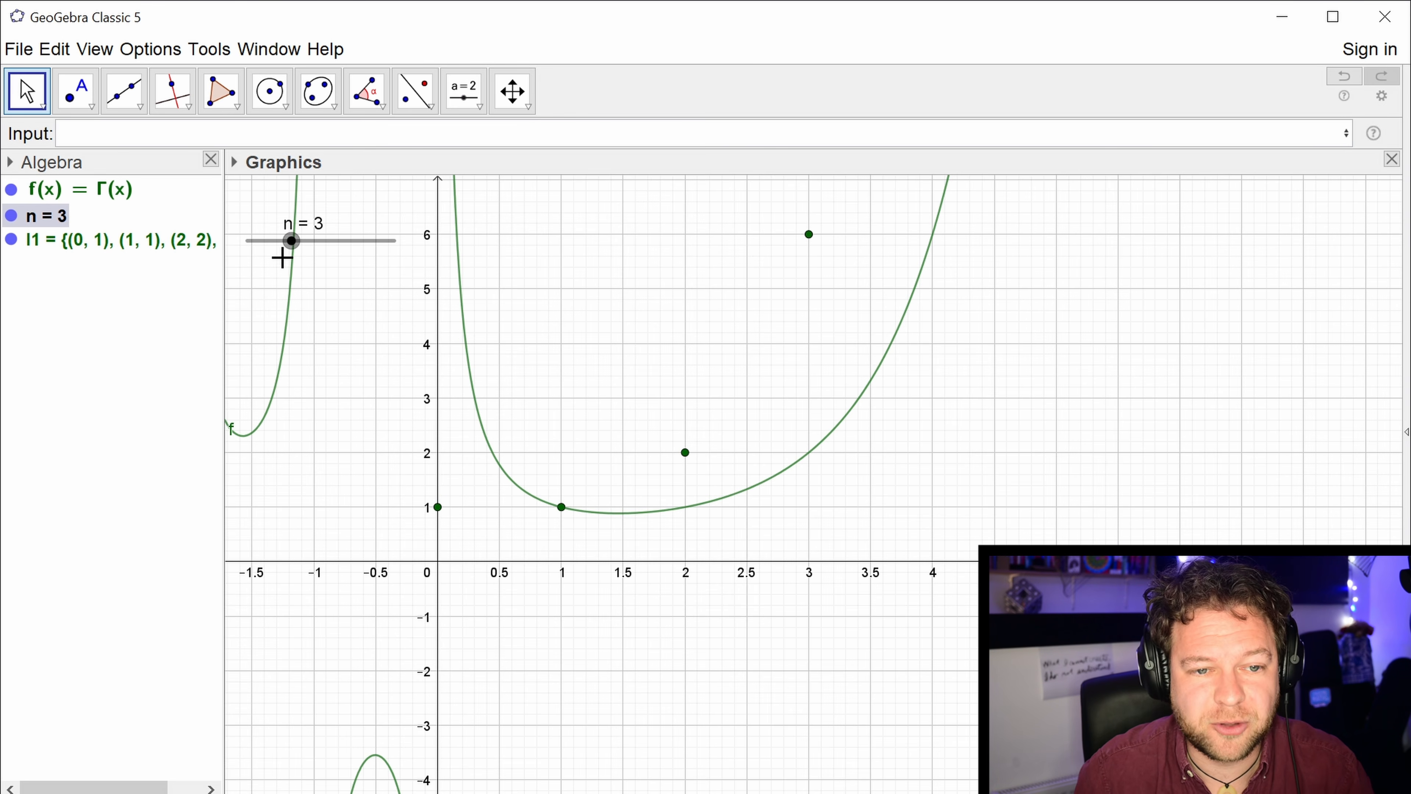
pyautogui.moveTo(284, 252)
pyautogui.mouseDown()
pyautogui.moveTo(242, 255)
pyautogui.moveTo(262, 258)
pyautogui.mouseUp()
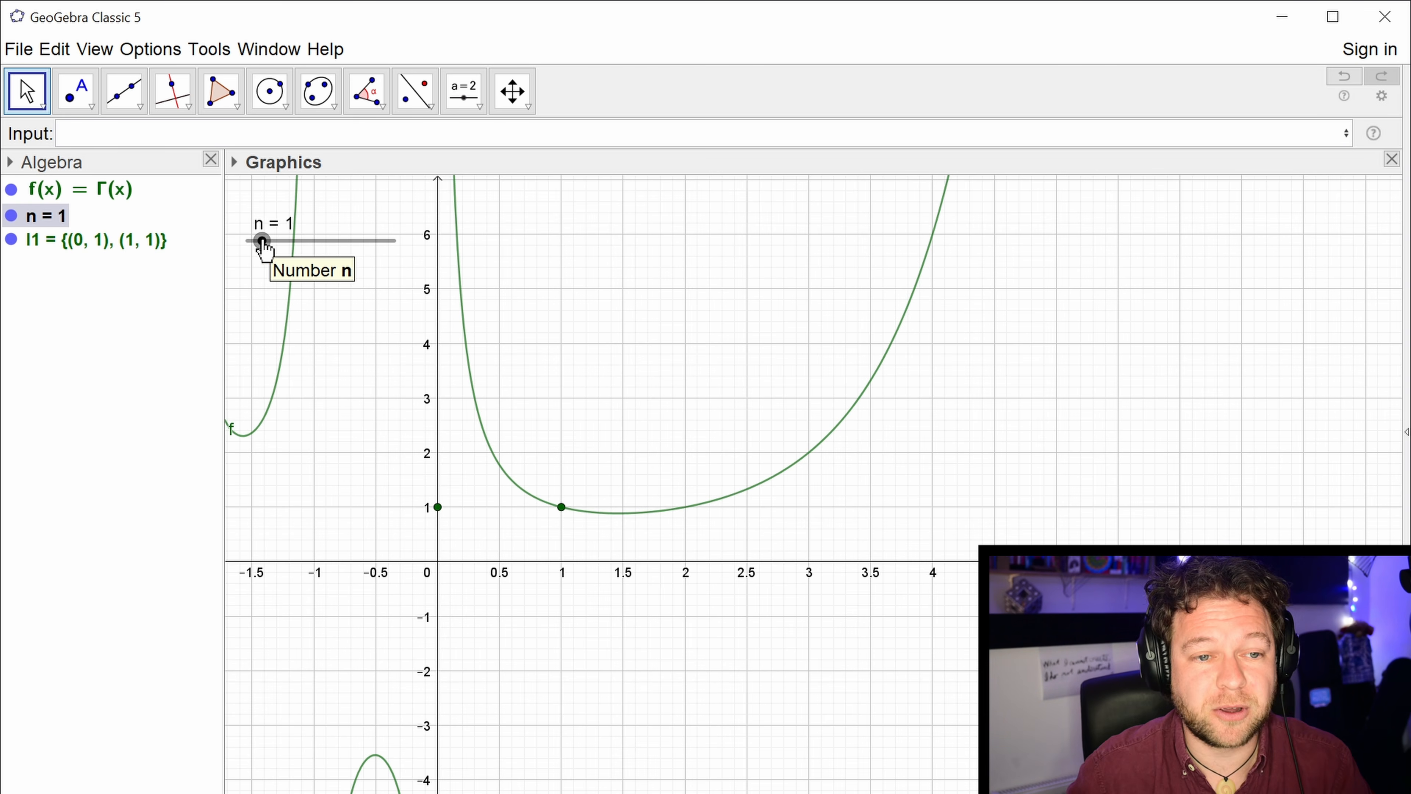
pyautogui.click(19, 189)
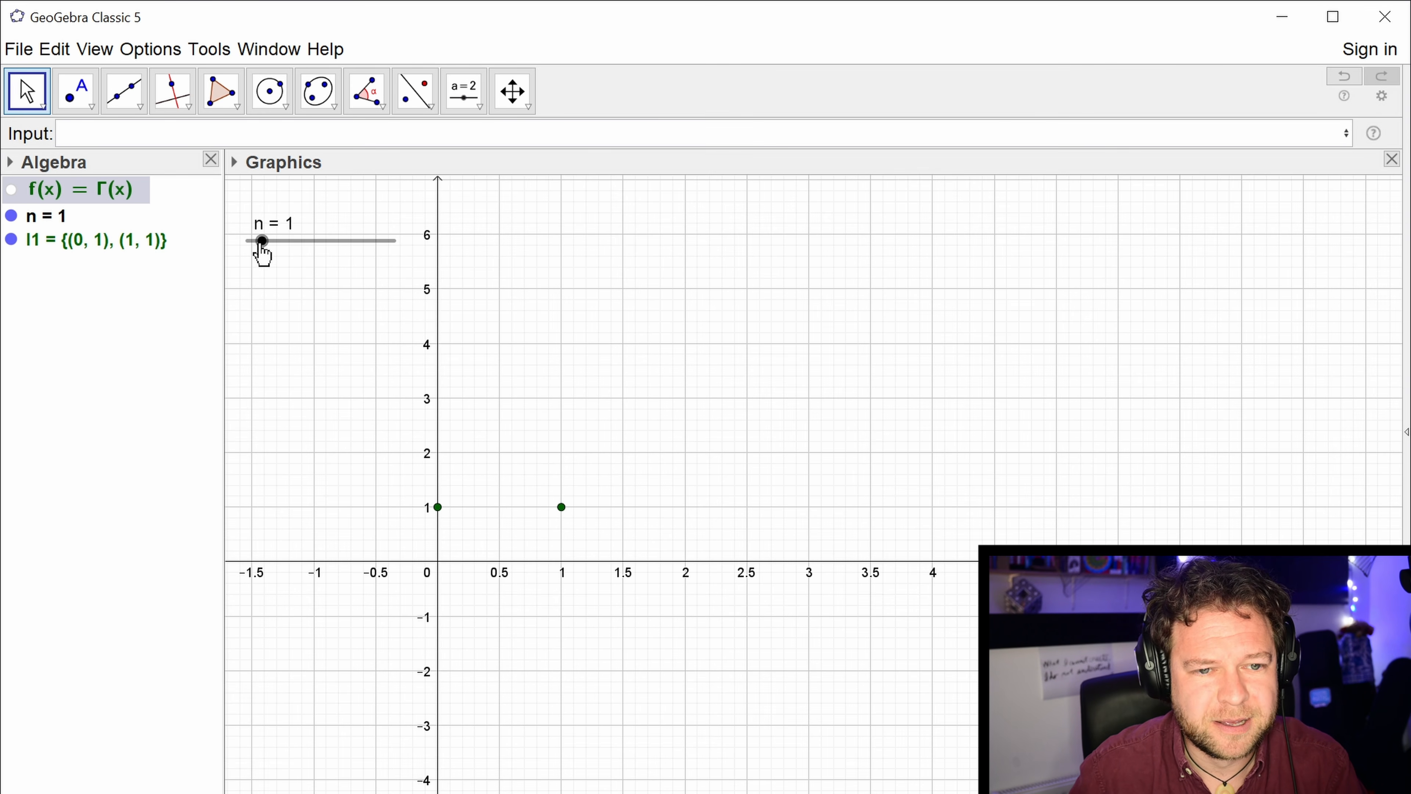
pyautogui.moveTo(259, 248); pyautogui.dragTo(279, 245)
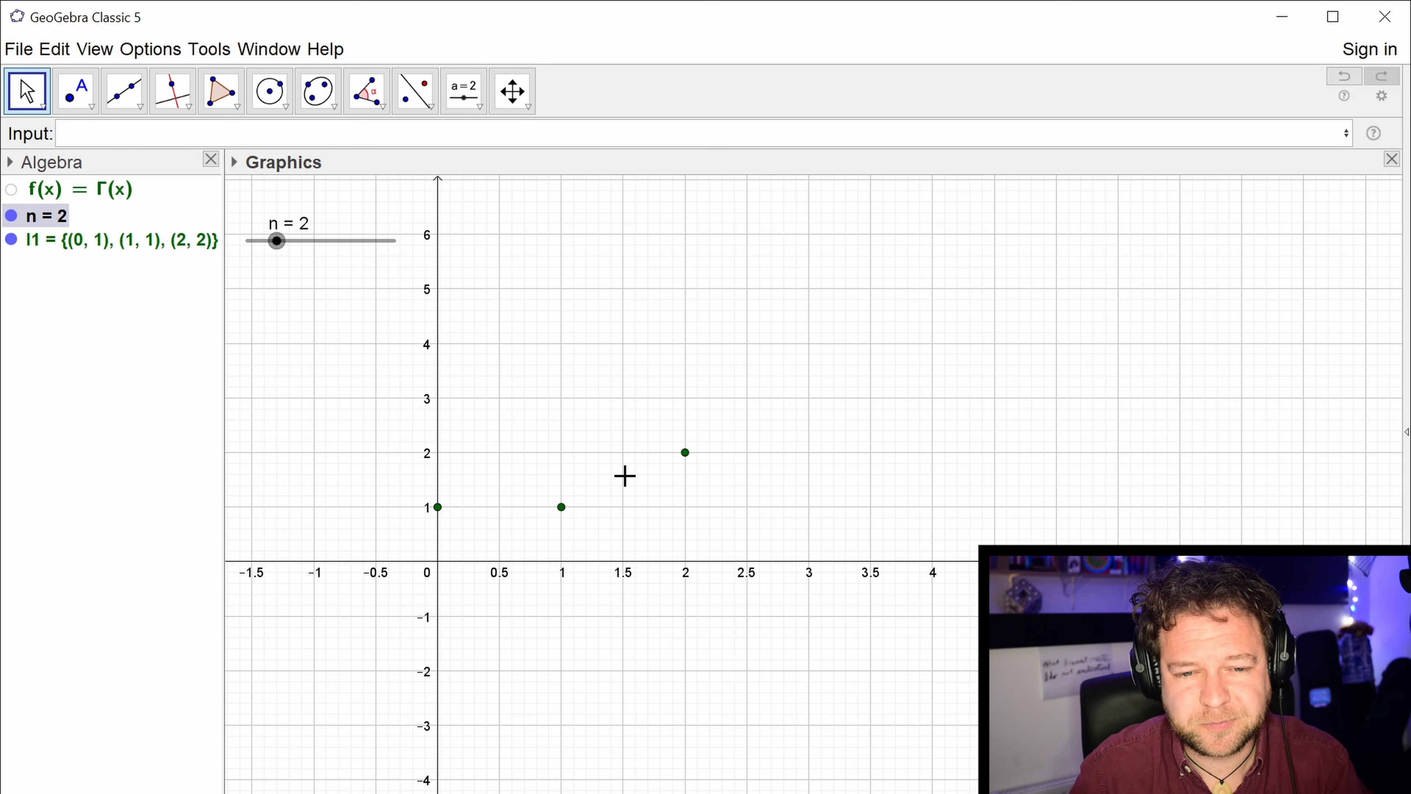
# Set slider n to 4 and rescale the vertical axis so the factorial points up to (4, 24) fit in view.
pyautogui.moveTo(293, 255); pyautogui.dragTo(307, 255)
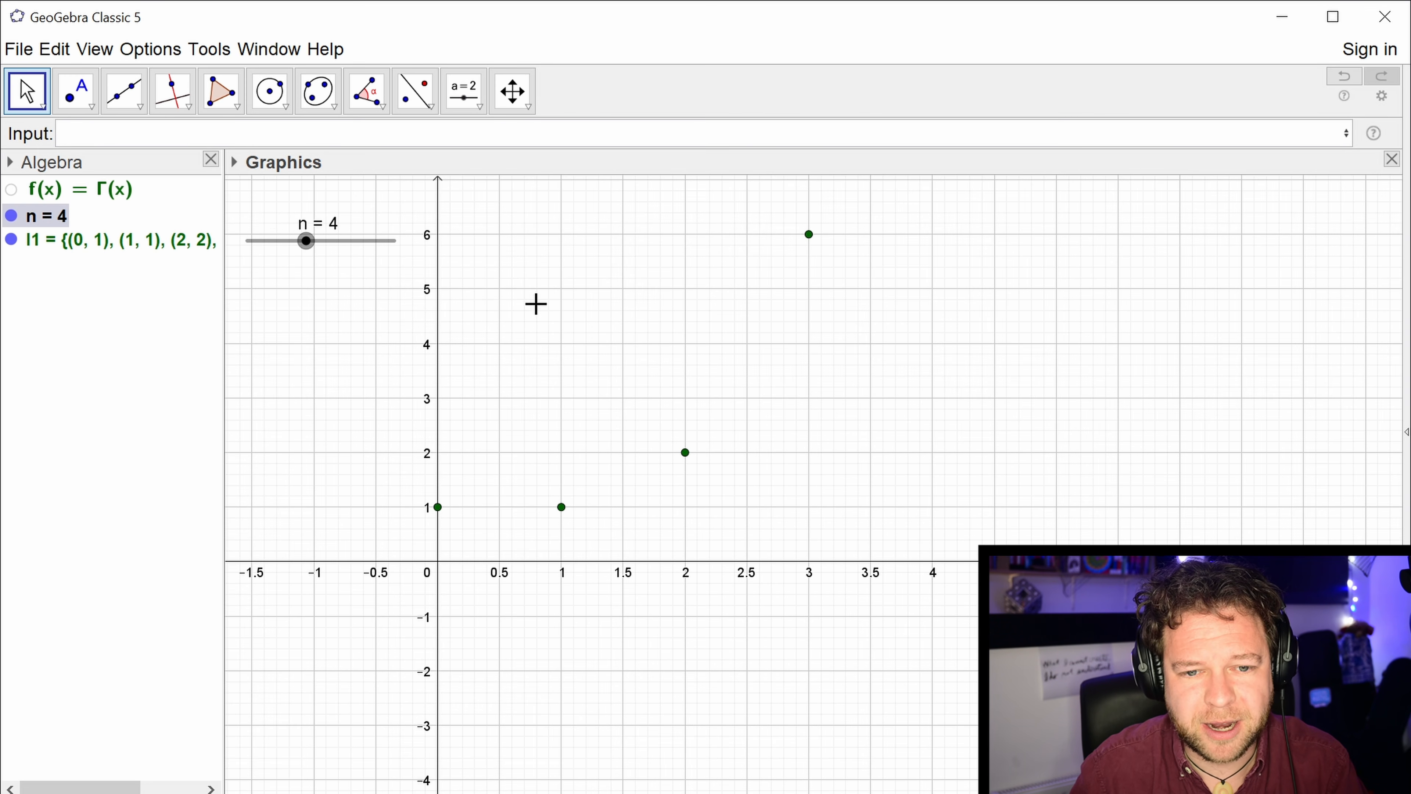
pyautogui.moveTo(667, 316); pyautogui.dragTo(667, 356)
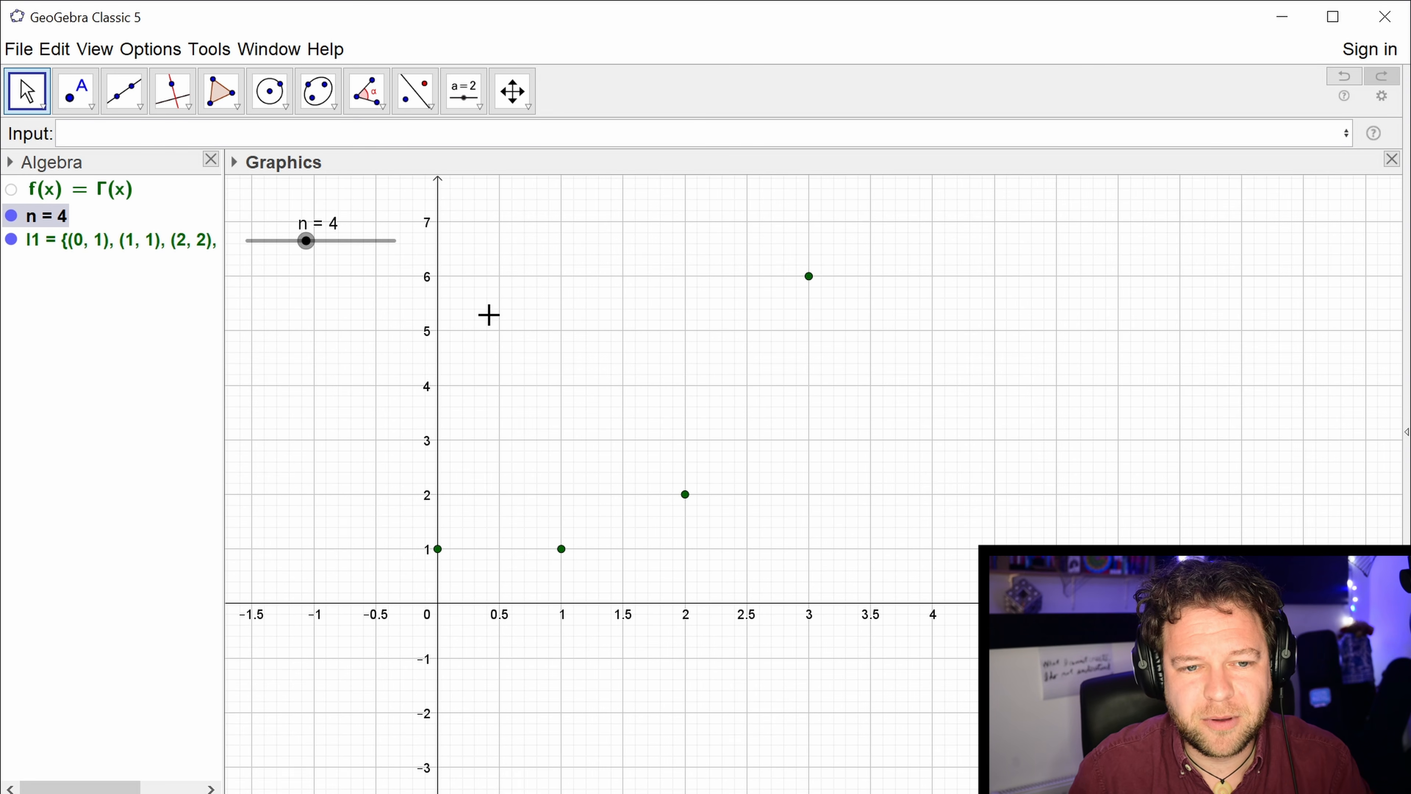
pyautogui.moveTo(435, 278); pyautogui.dragTo(456, 516)
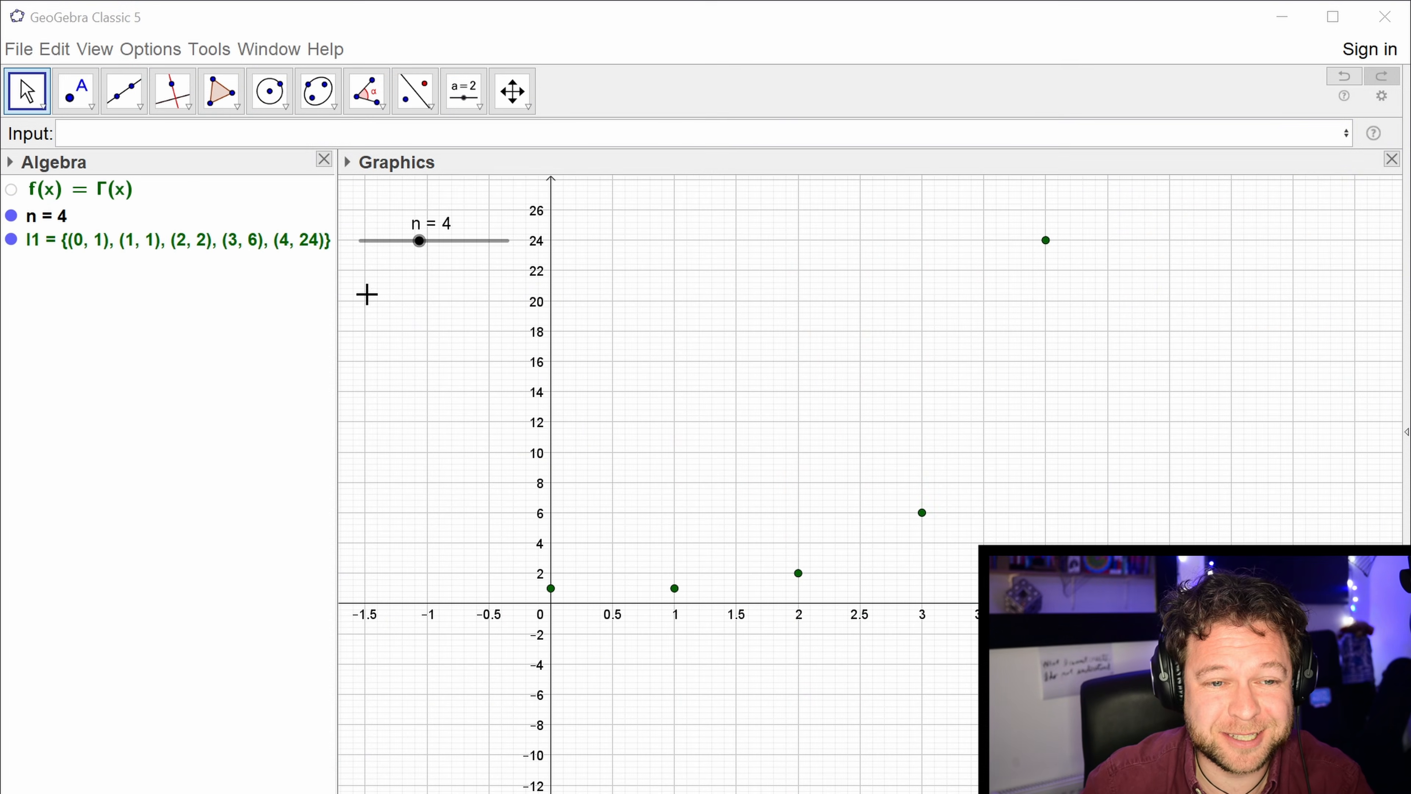
# Redefine the factorial point sequence so p starts at 1, and set slider n to 5.
pyautogui.doubleClick(204, 242)
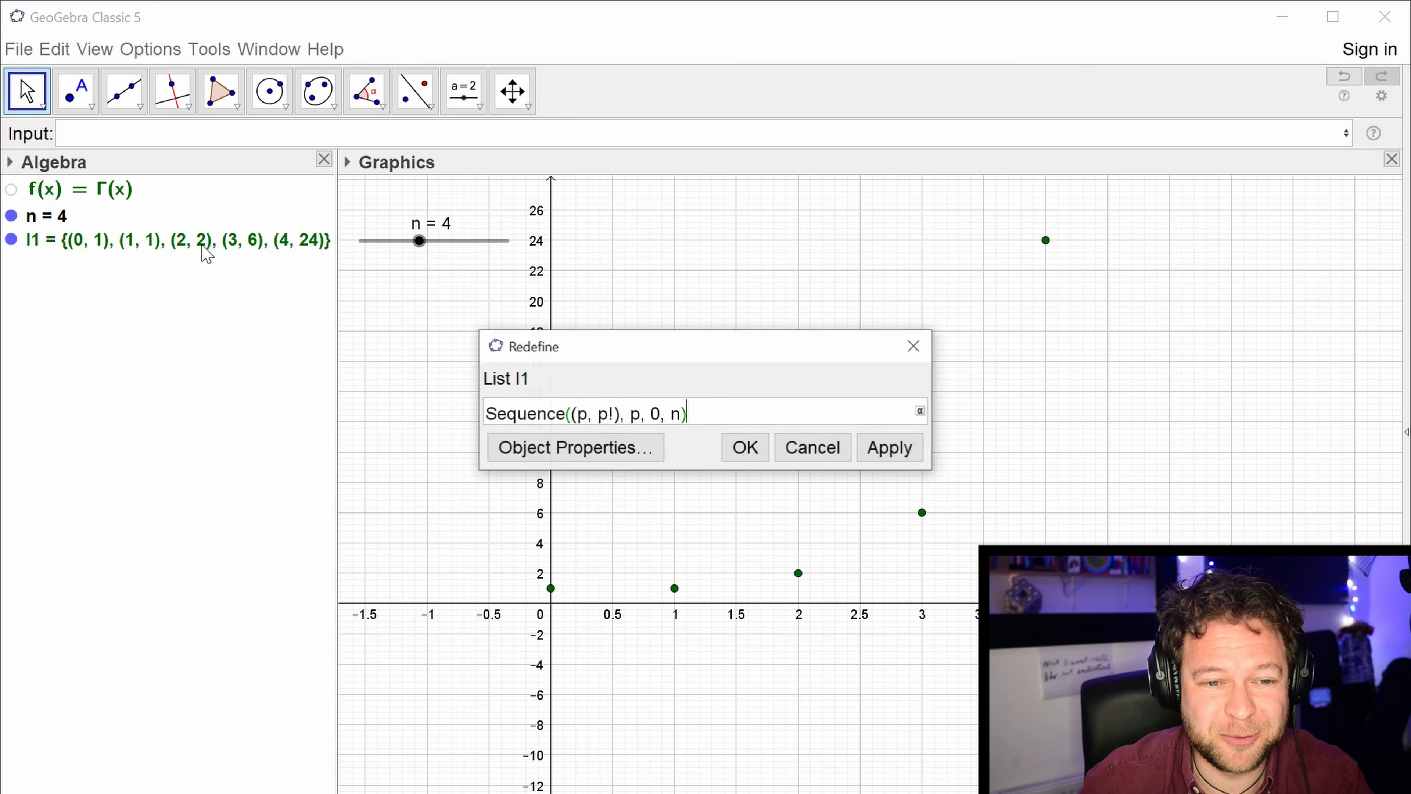
pyautogui.press('BackSpace')
pyautogui.write('1')
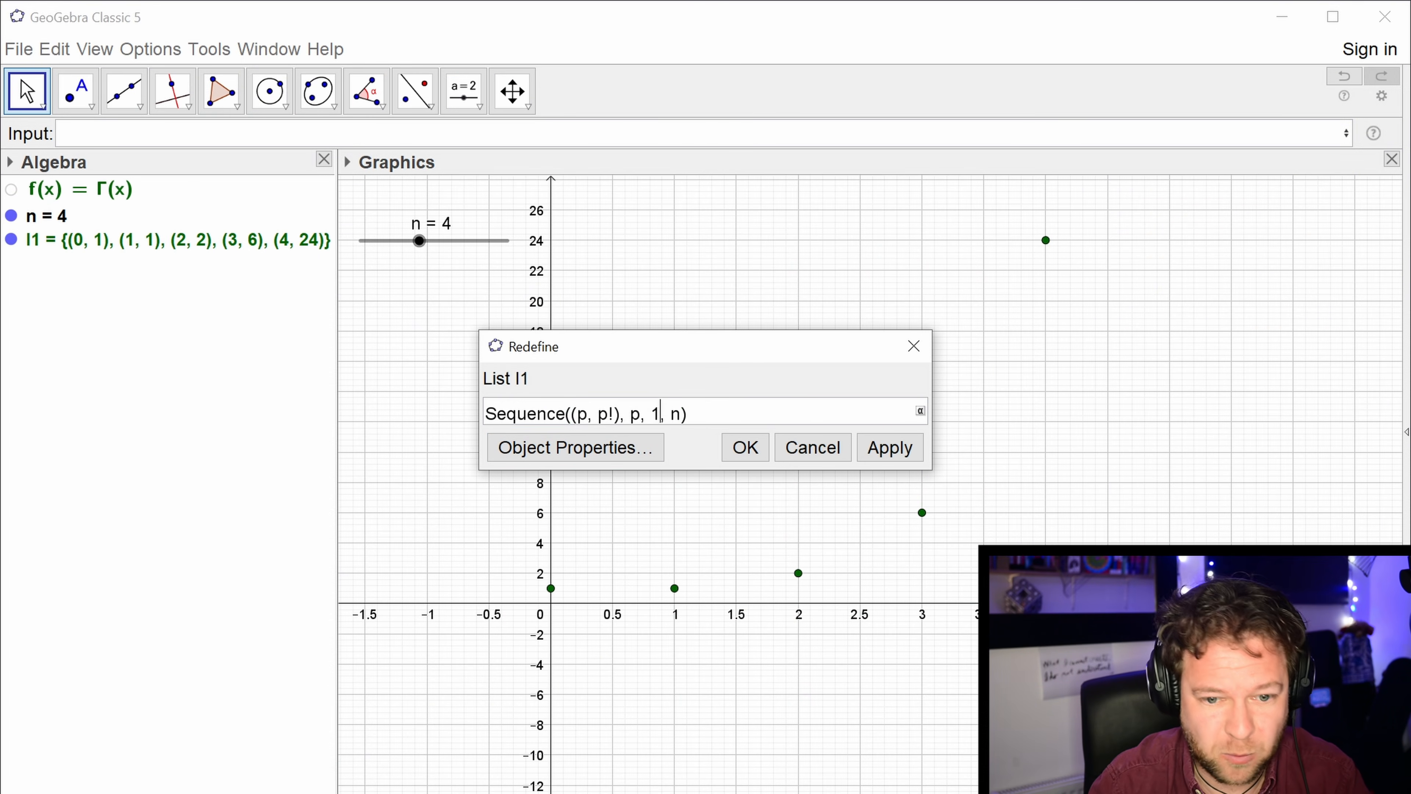
pyautogui.press('Return')
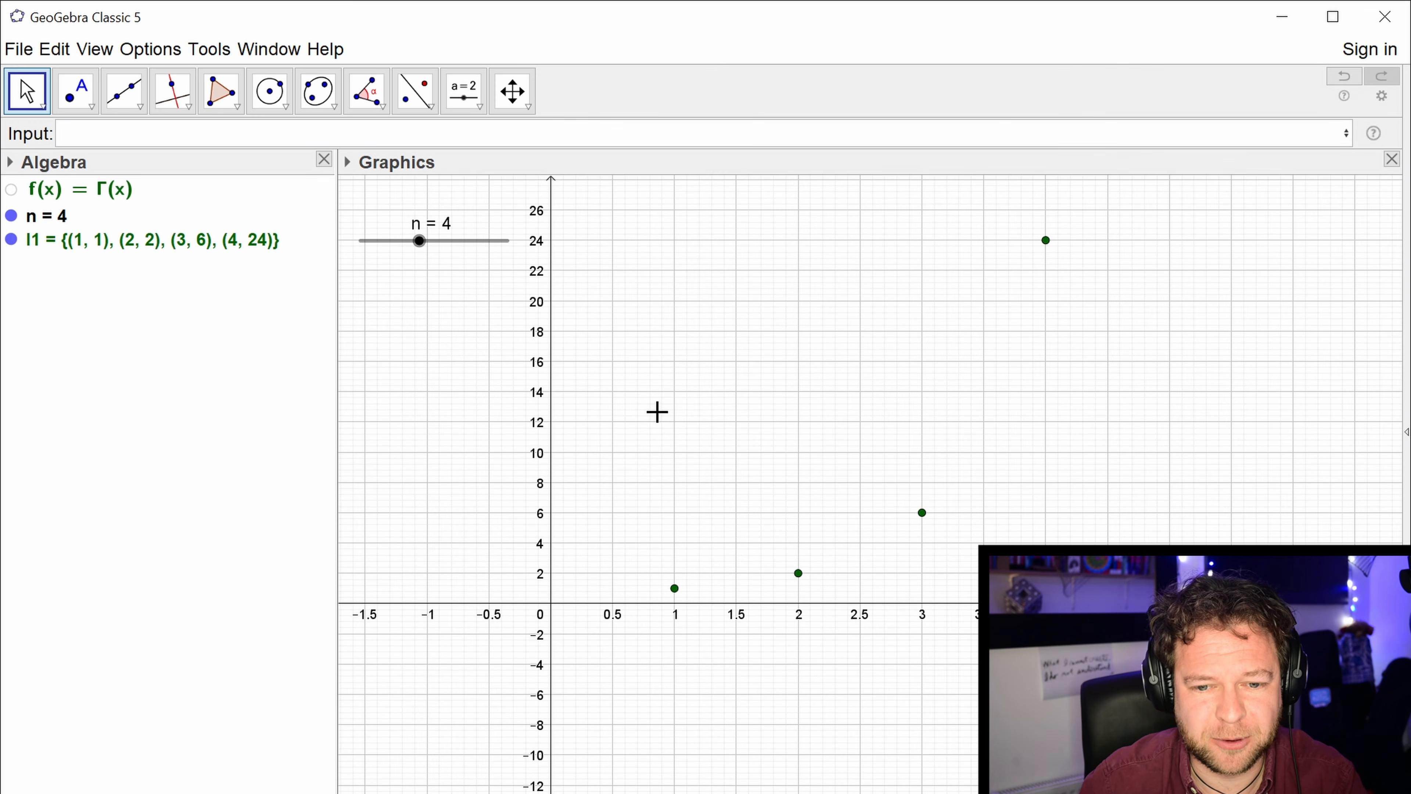
pyautogui.click(420, 248)
pyautogui.moveTo(422, 247); pyautogui.dragTo(432, 247)
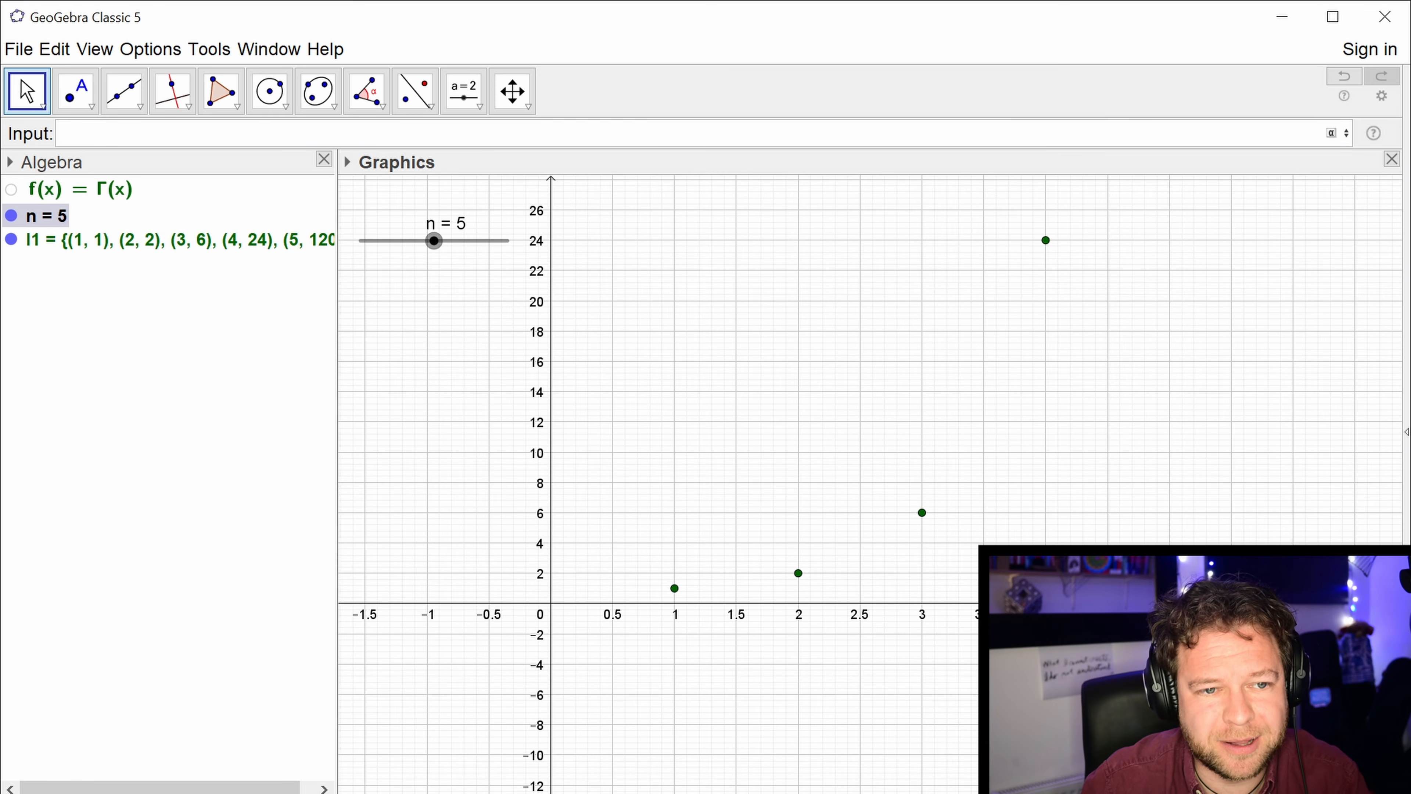
# Preview a FitPoly polynomial through list l1 with degree 4, comparing it against degree 3.
pyautogui.write('fit')
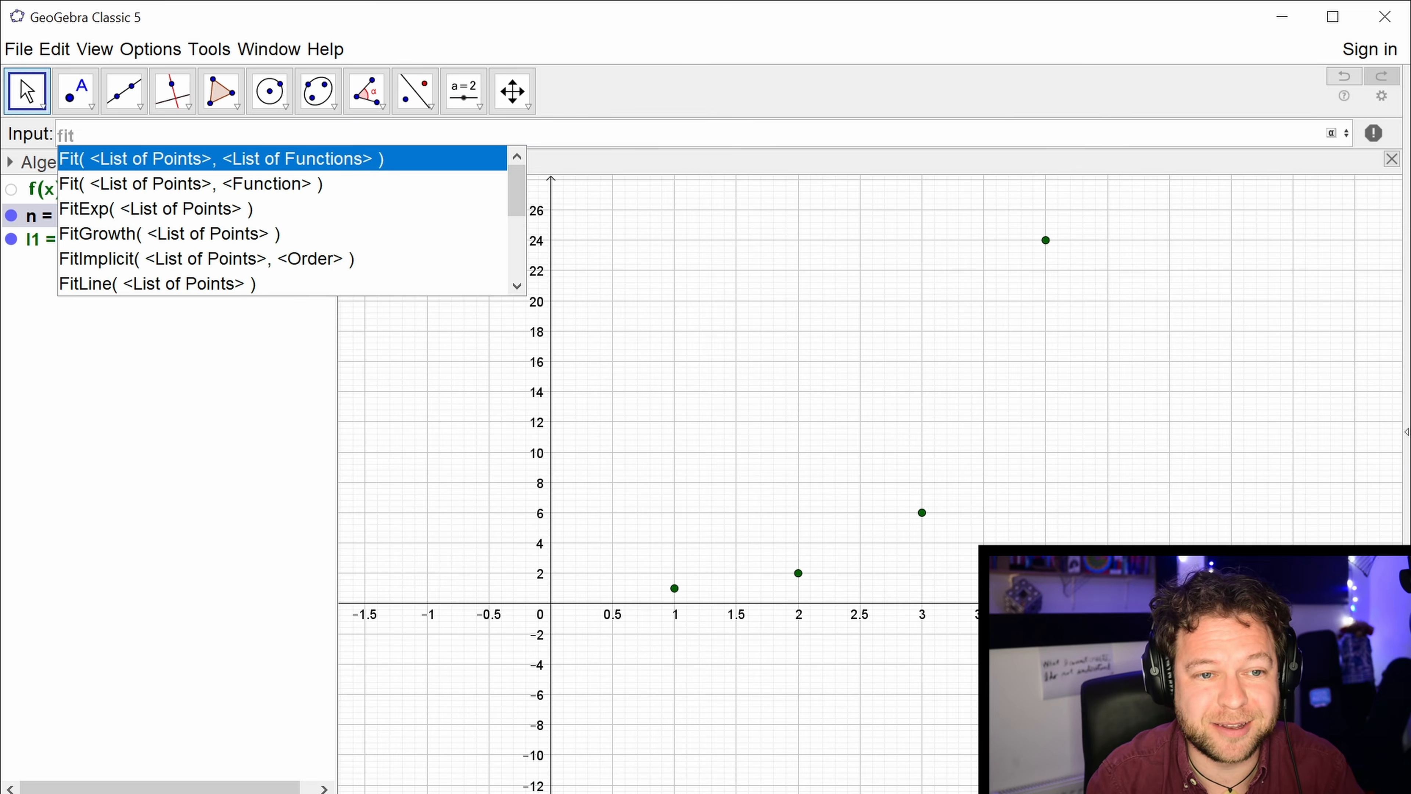
pyautogui.write('poly')
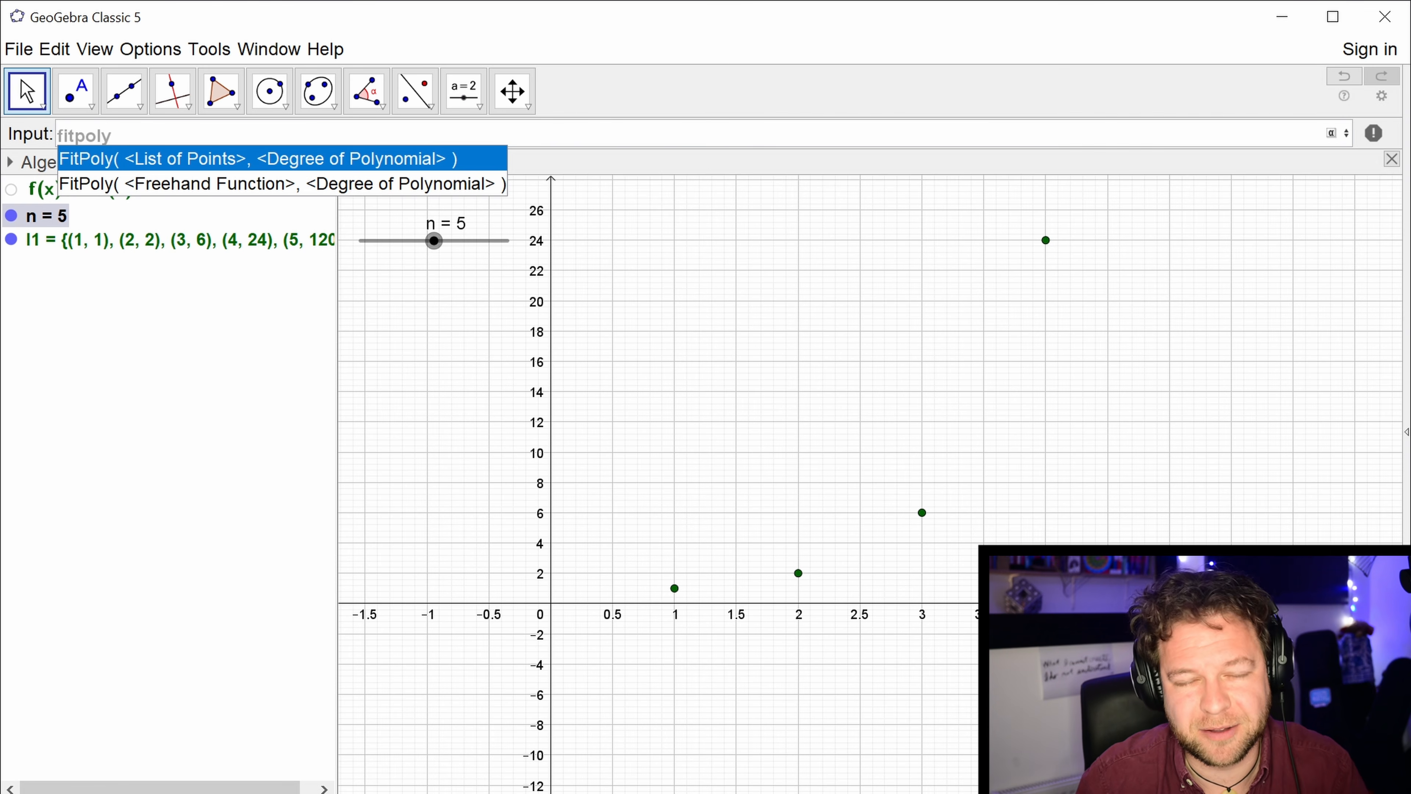
pyautogui.press('Return')
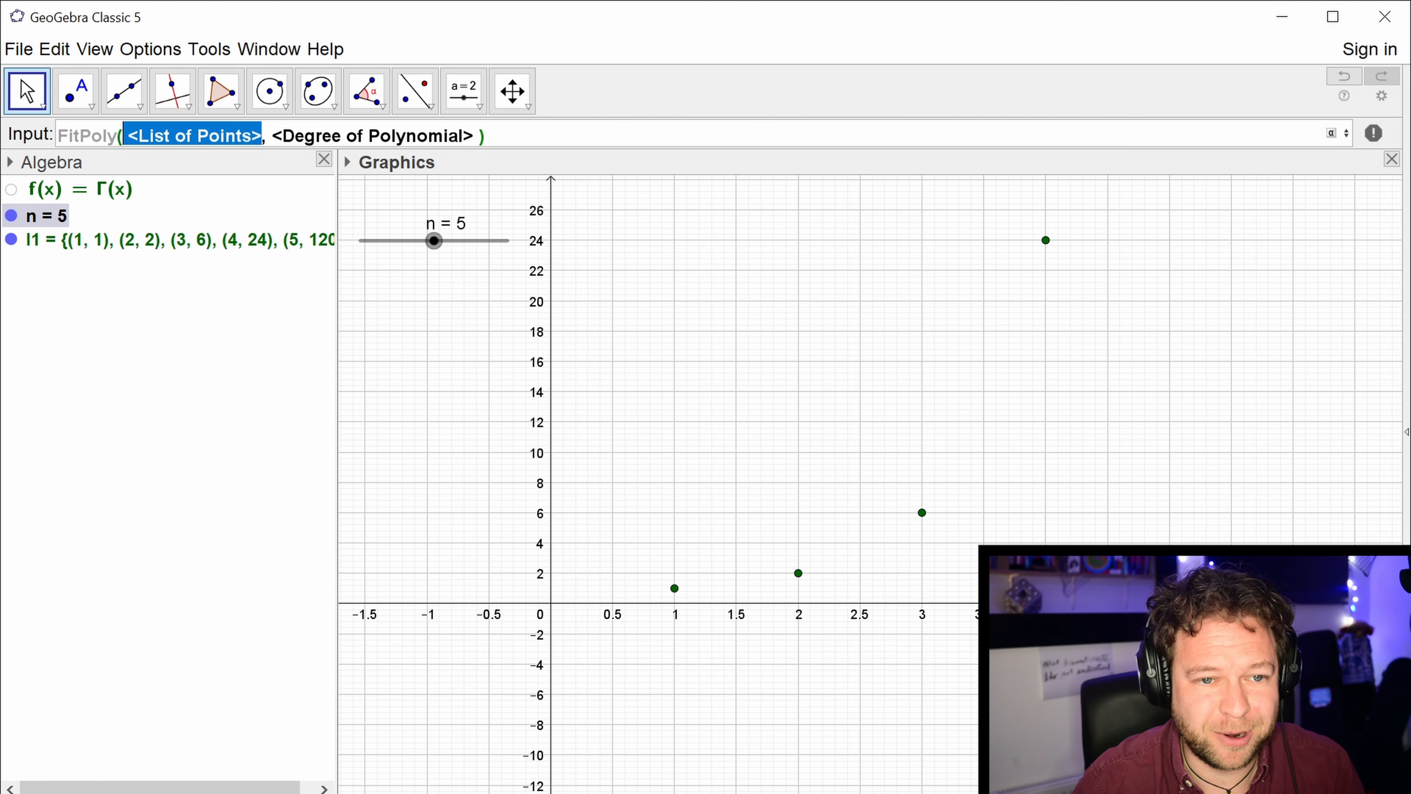
pyautogui.write('l1')
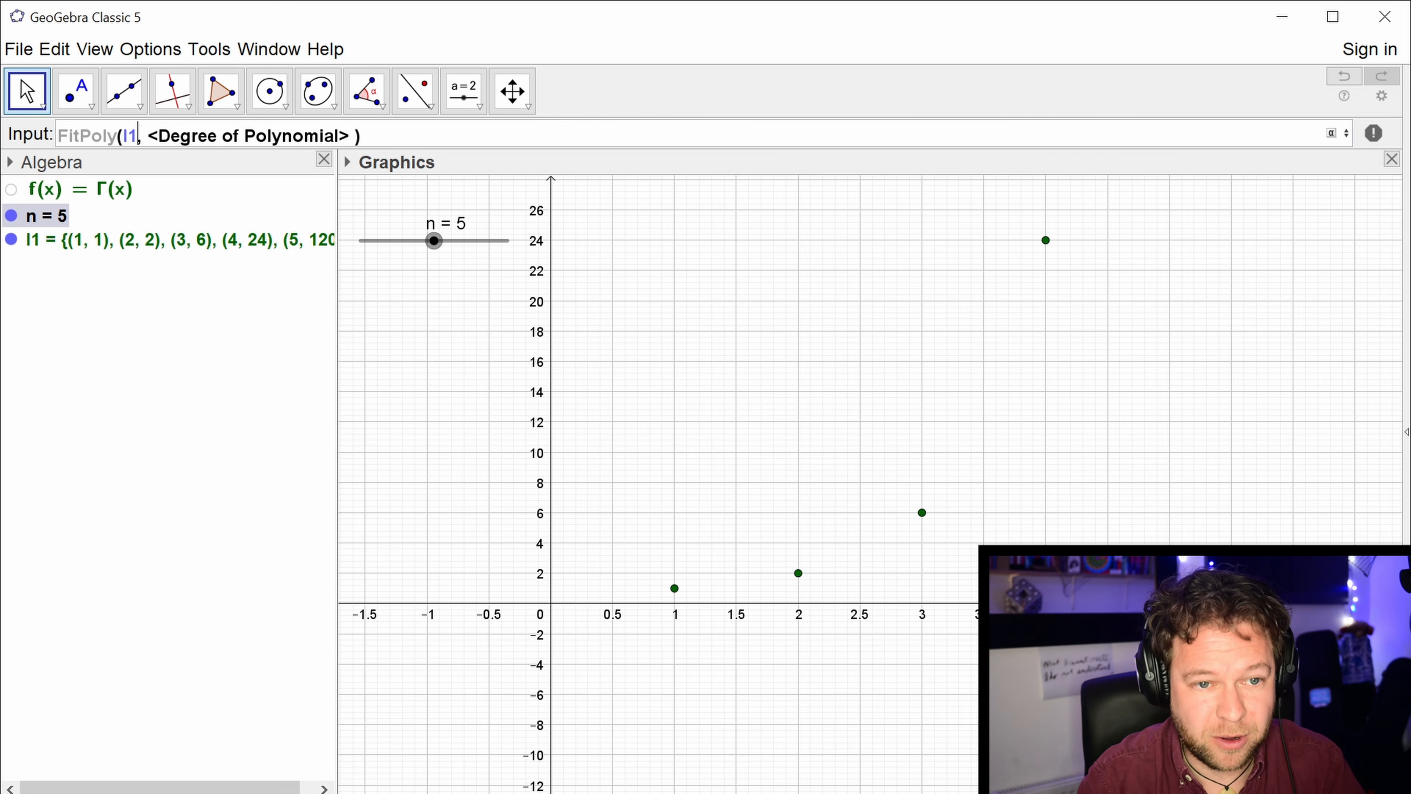
pyautogui.press('Tab')
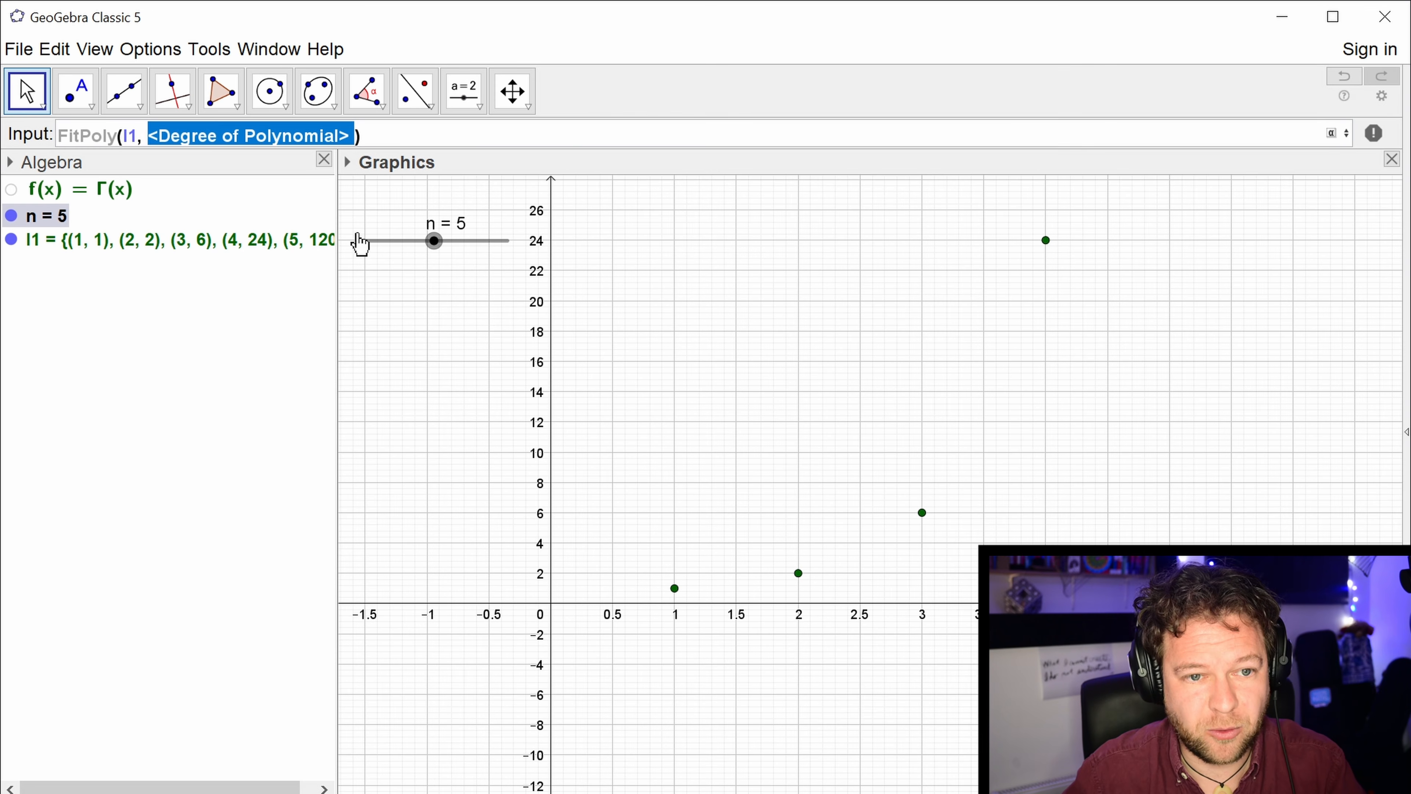
pyautogui.write('4')
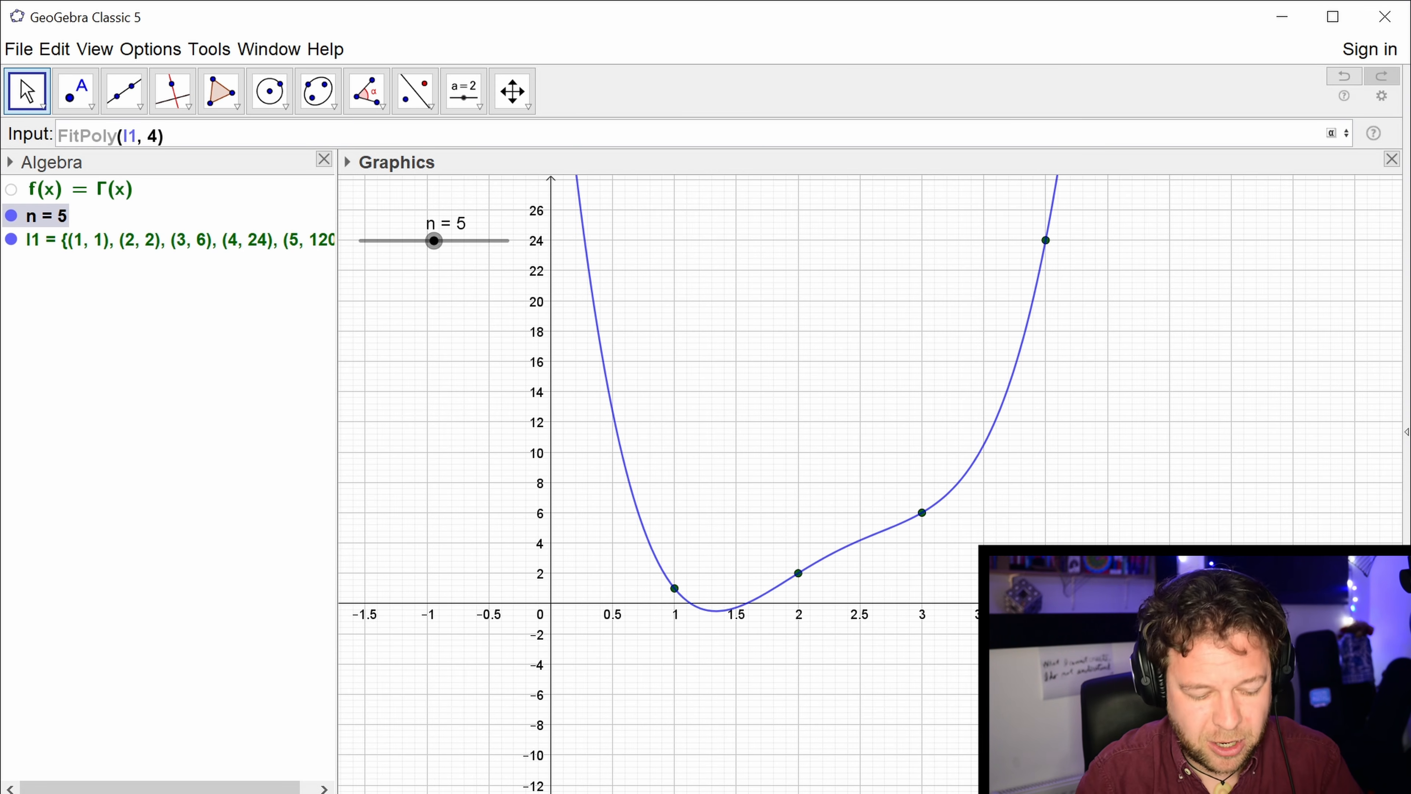
pyautogui.press('BackSpace')
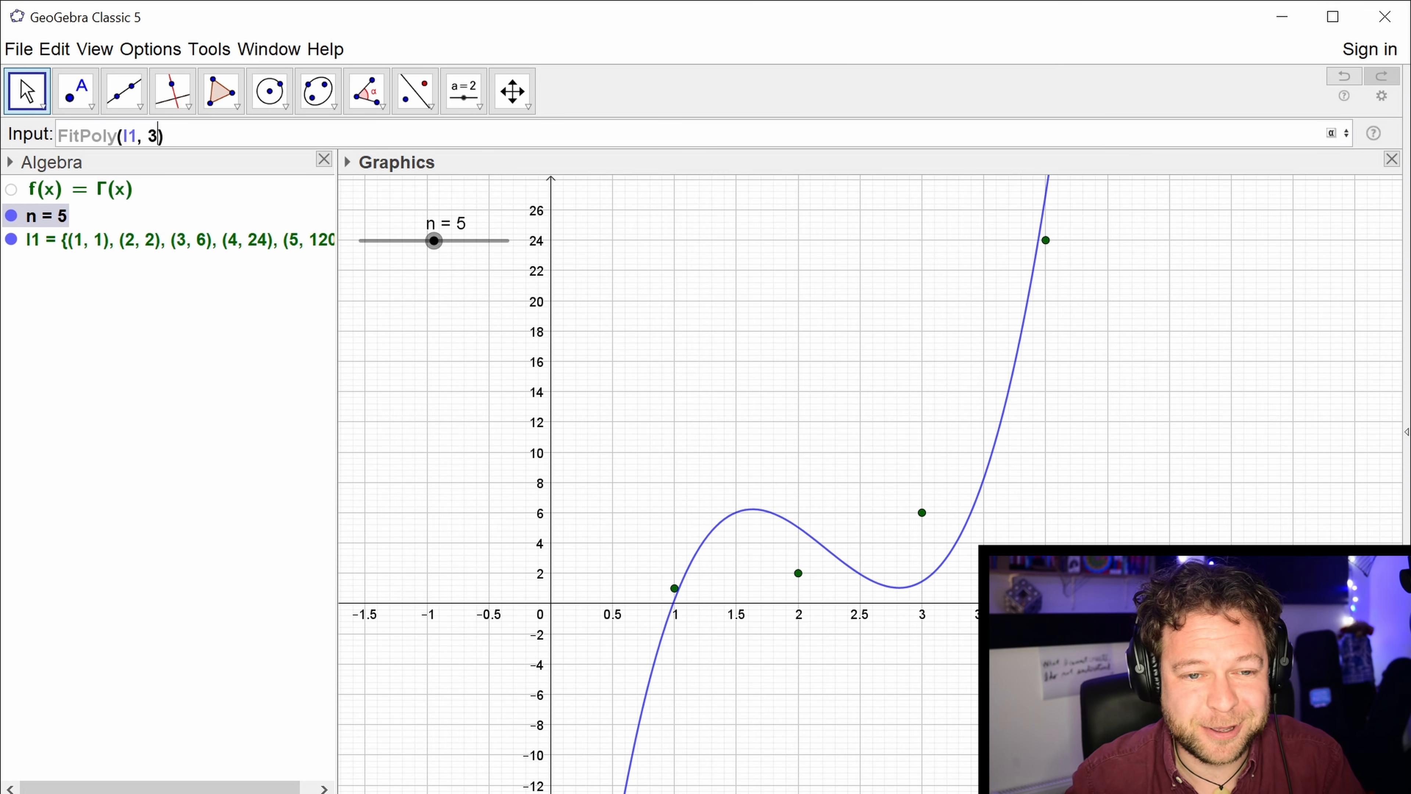
pyautogui.press('BackSpace')
pyautogui.write('4')
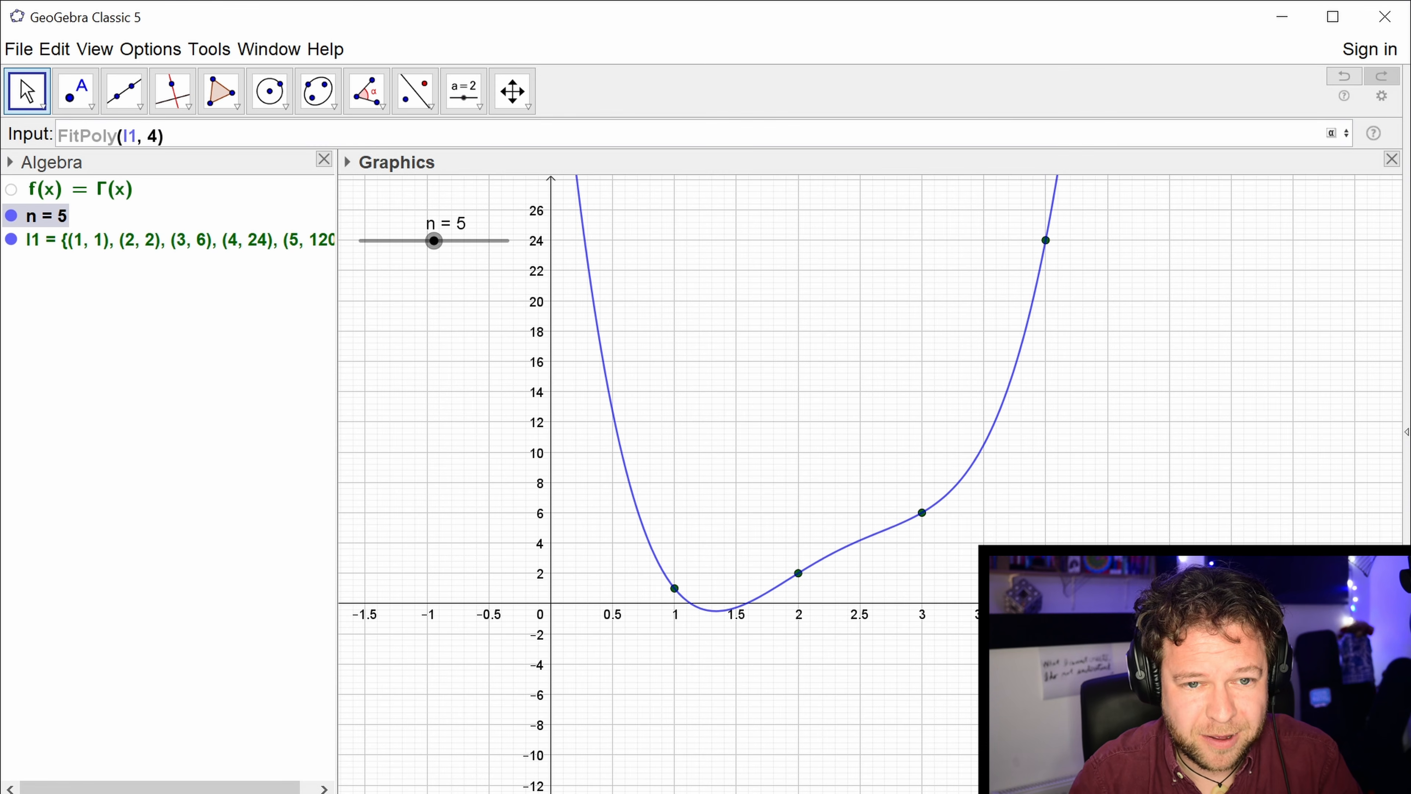
# Set the FitPoly degree to n-1 and create the polynomial.
pyautogui.press('BackSpace')
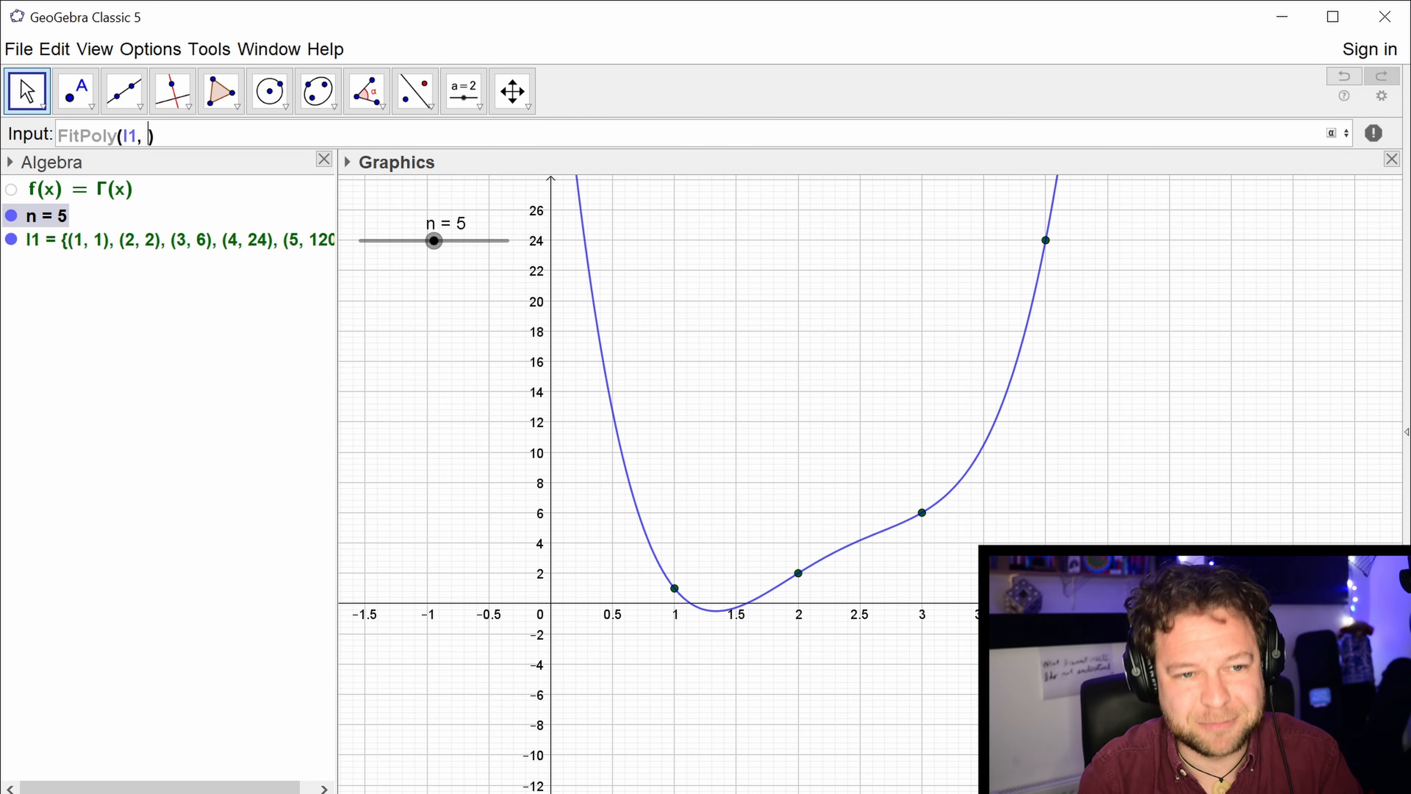
pyautogui.write('n-1')
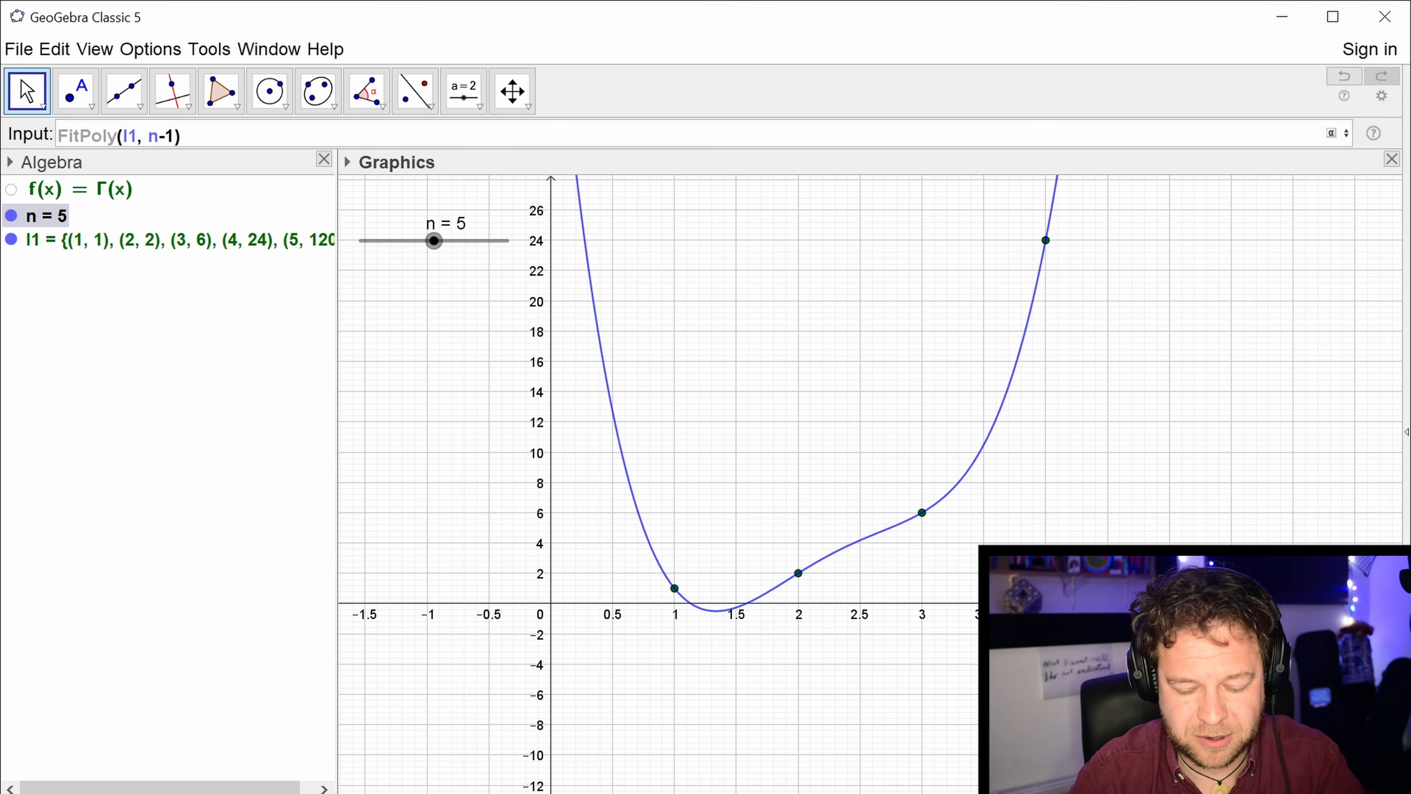
pyautogui.press('Return')
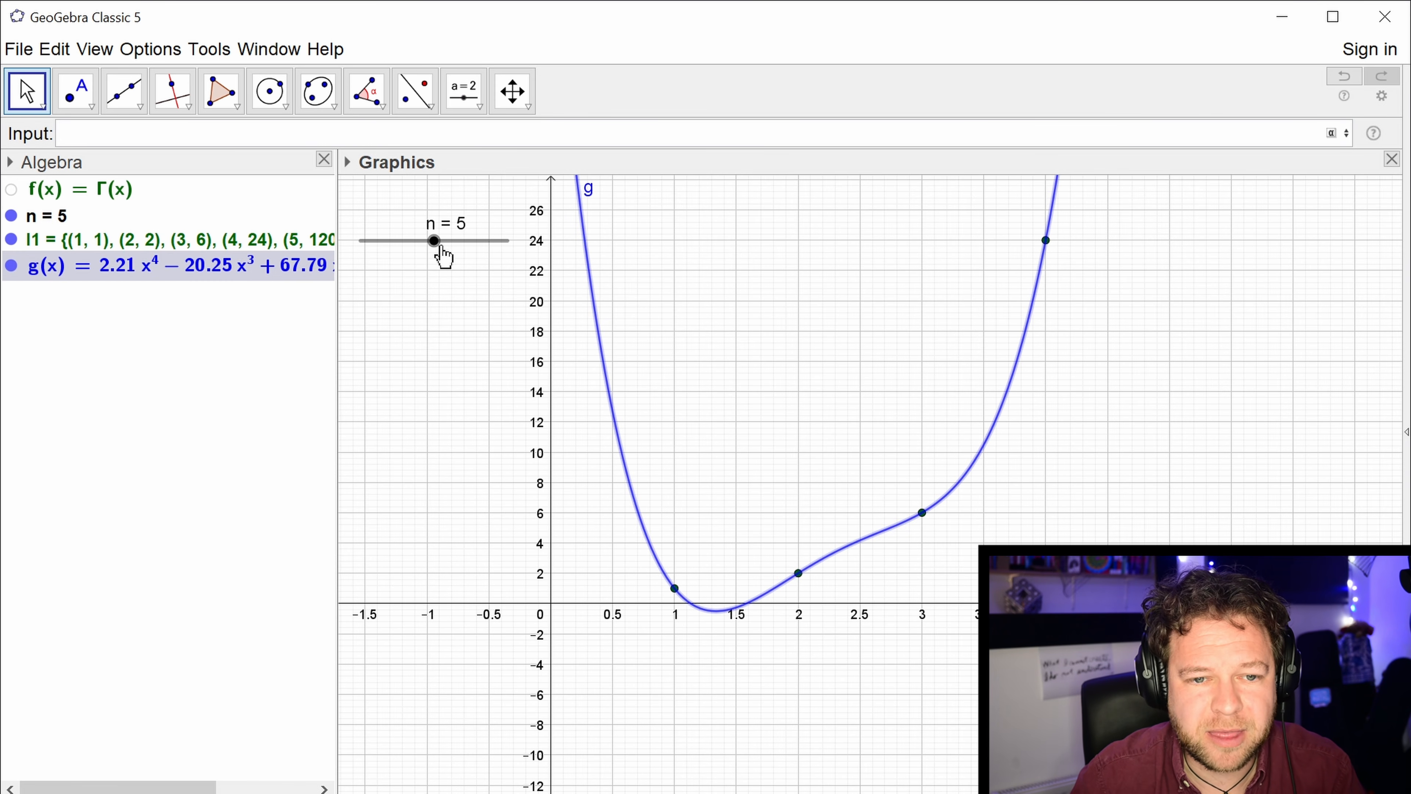
# Set slider n to 6 and examine how the fitted polynomial runs through the factorial points.
pyautogui.moveTo(436, 242); pyautogui.dragTo(447, 255)
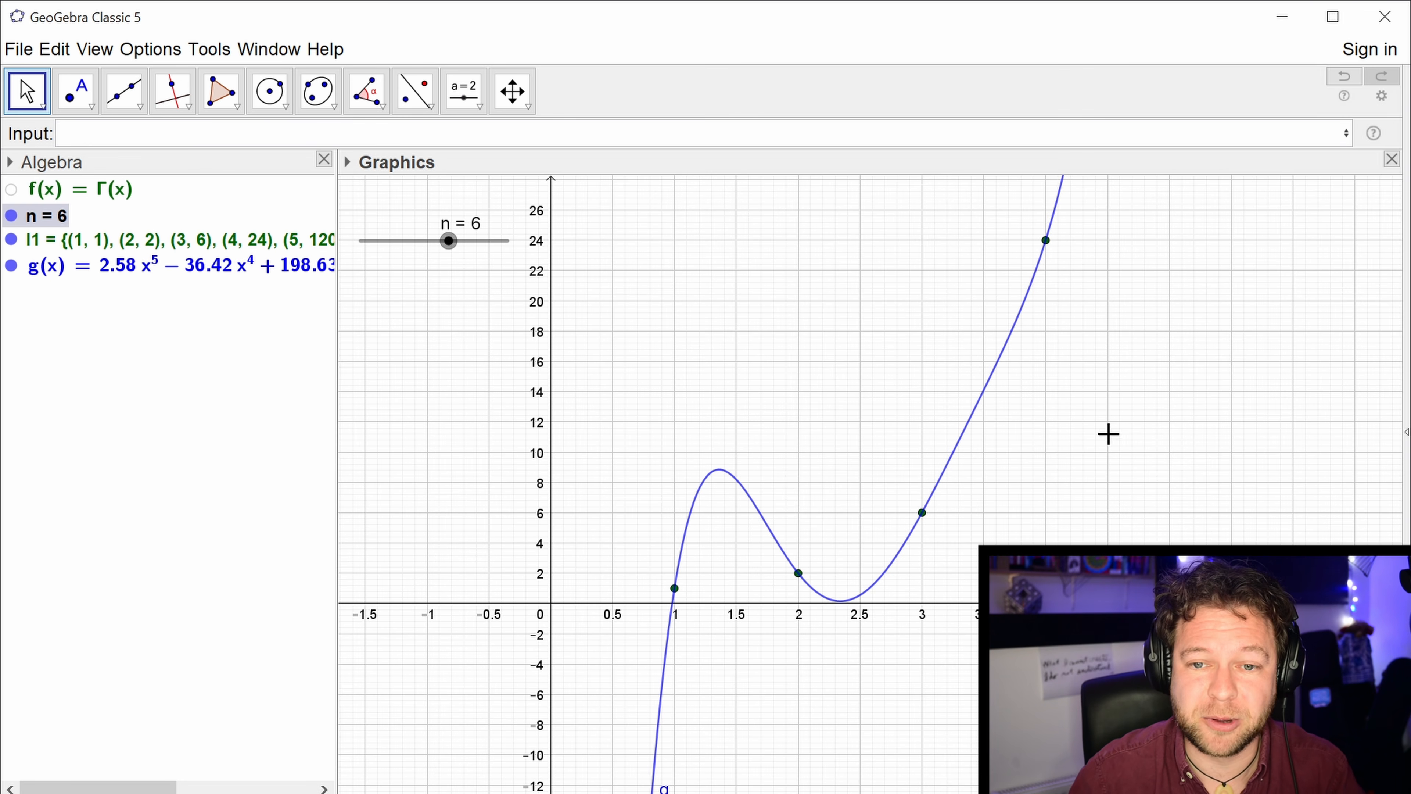
pyautogui.scroll(-5, 1130, 378)
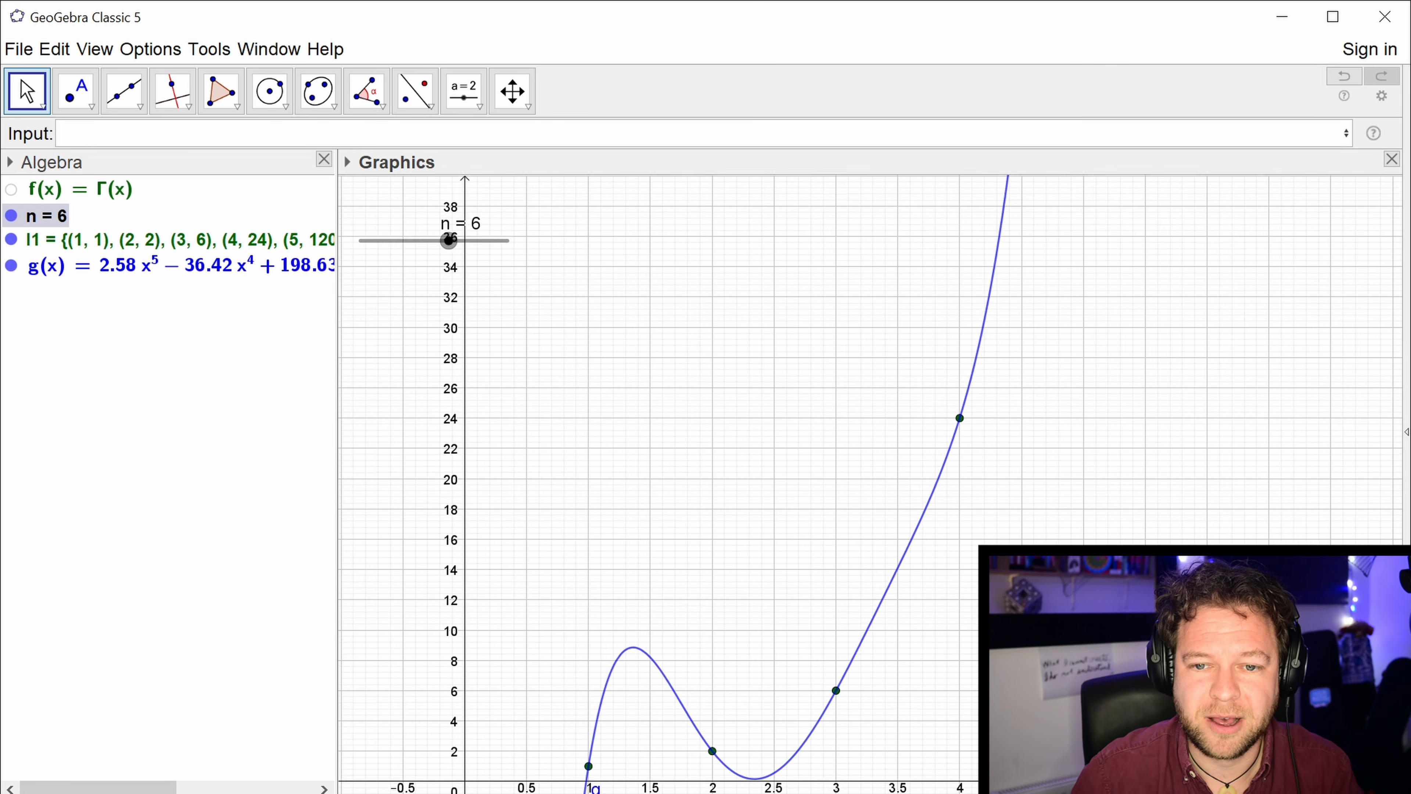
pyautogui.scroll(-6, 1156, 400)
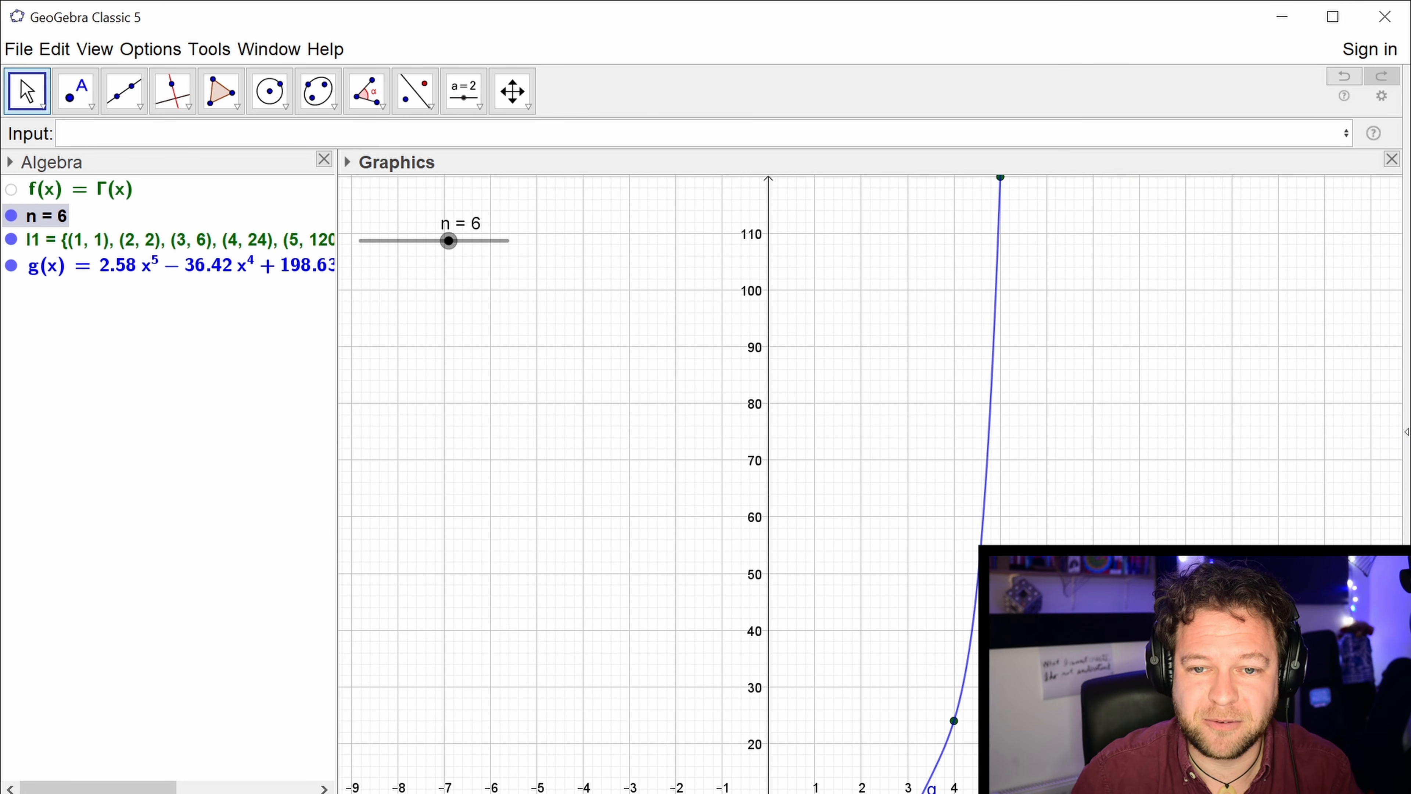
pyautogui.scroll(10, 1111, 487)
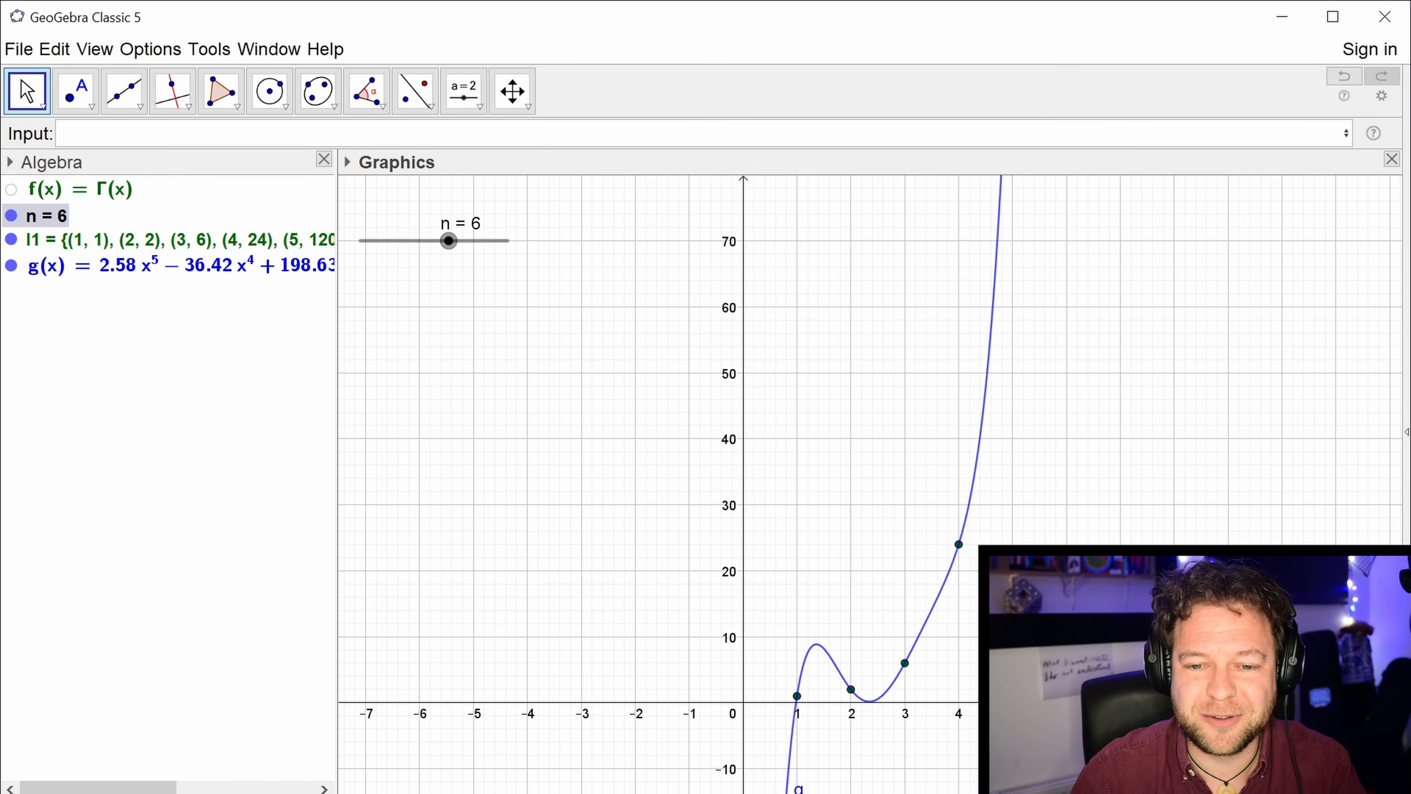
pyautogui.moveTo(1111, 543); pyautogui.dragTo(1287, 447)
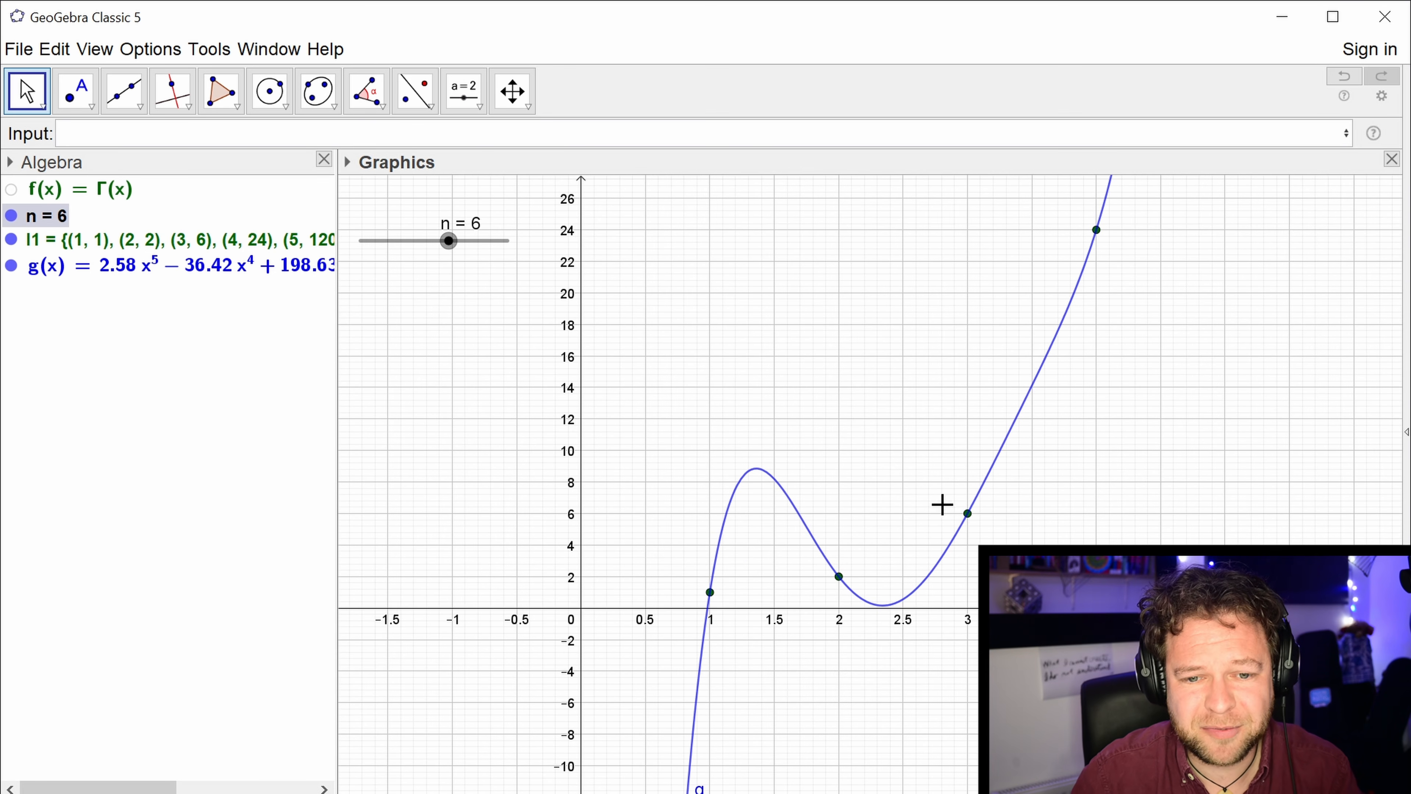
# Display the fitted polynomial's full equation as text in the graph, and delete the polynomial g.
pyautogui.moveTo(133, 270); pyautogui.dragTo(707, 342)
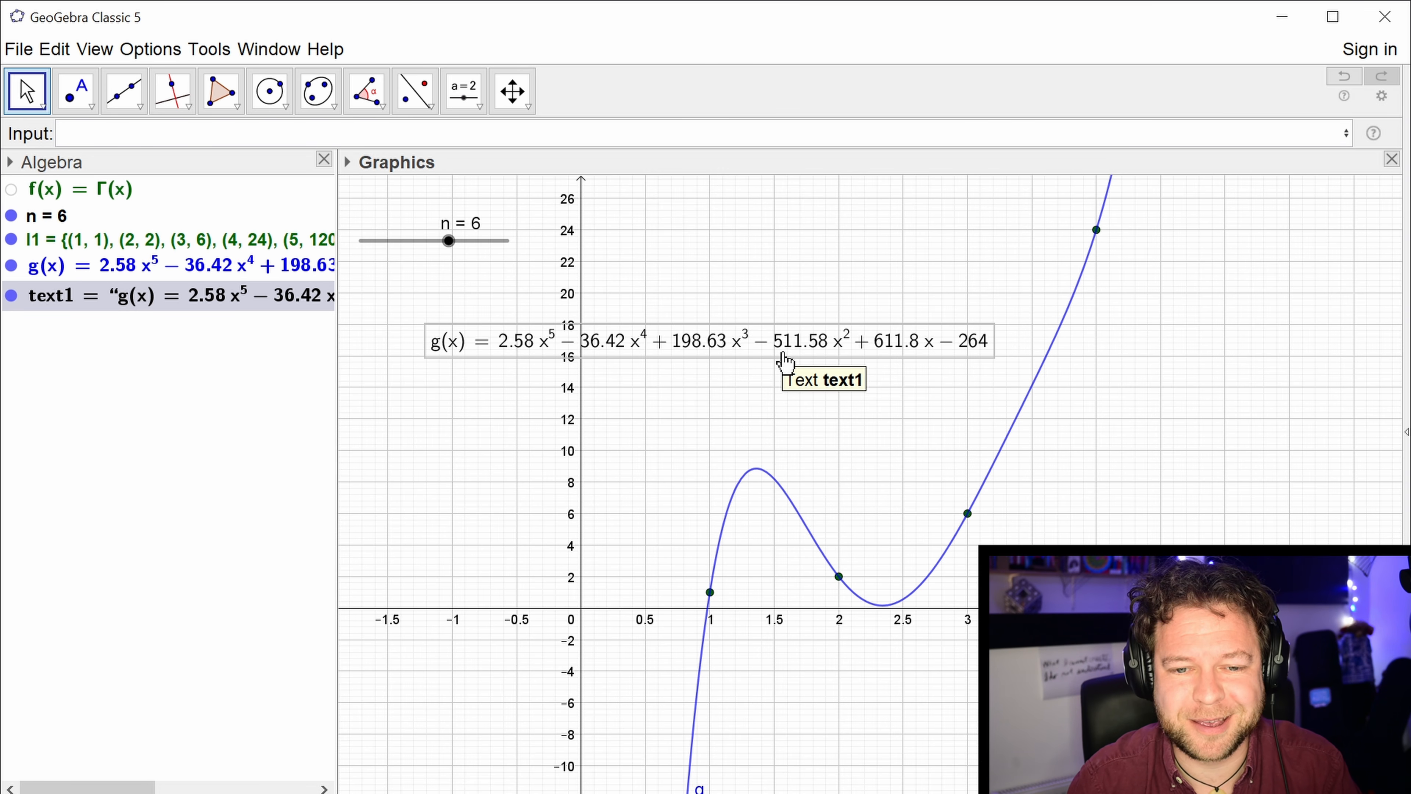
pyautogui.click(247, 266)
pyautogui.press('Delete')
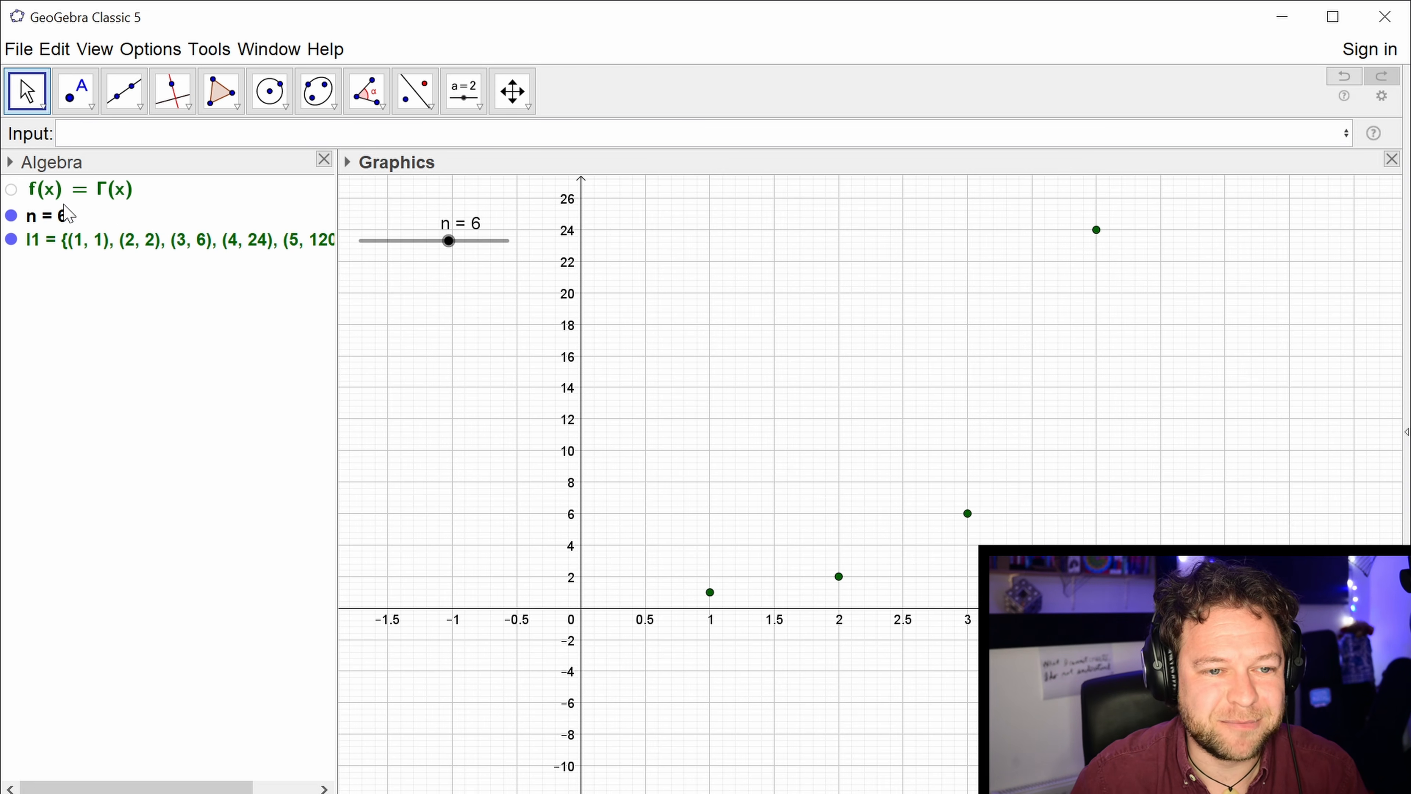
# Show the gamma function's curve again and plot its shifted version f(x+1).
pyautogui.click(11, 190)
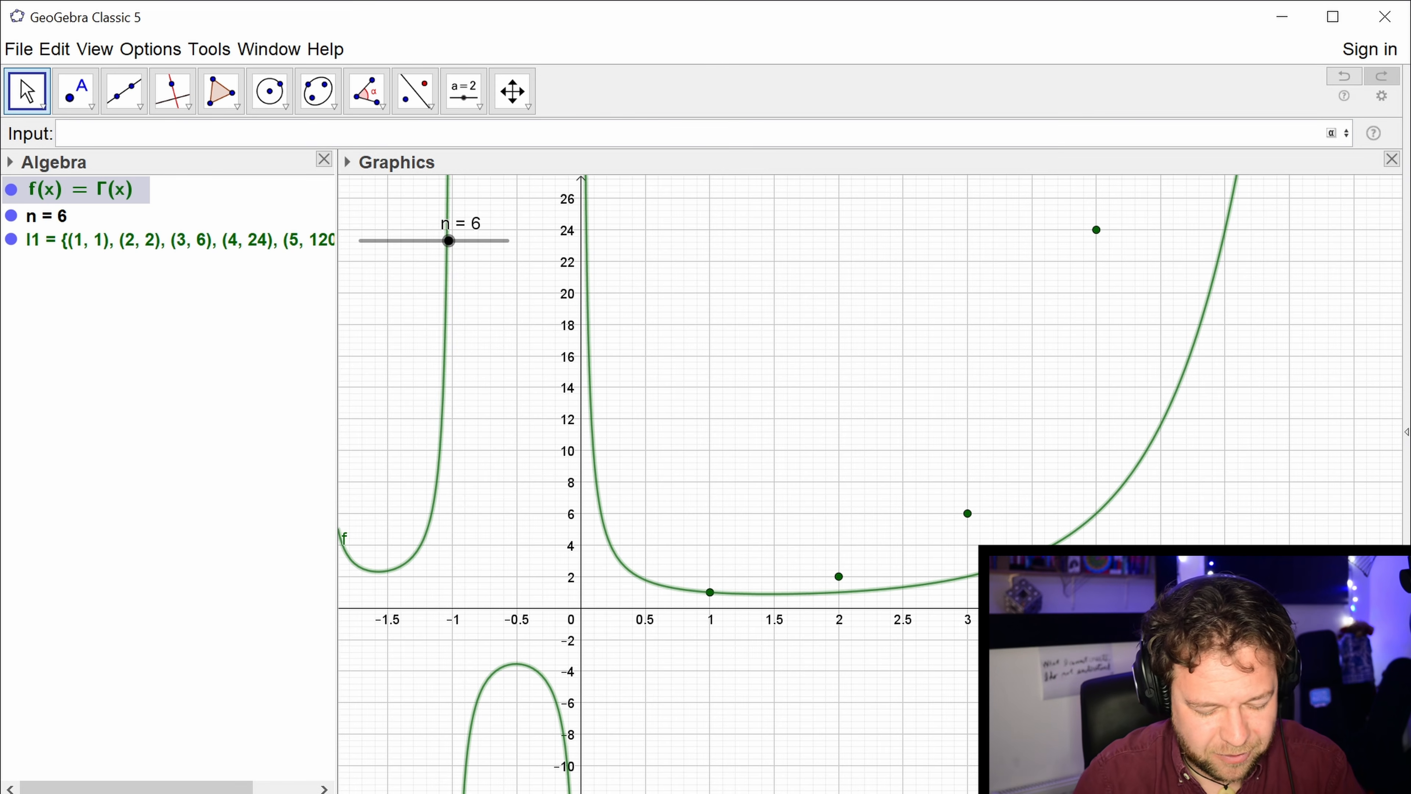
pyautogui.write('(x')
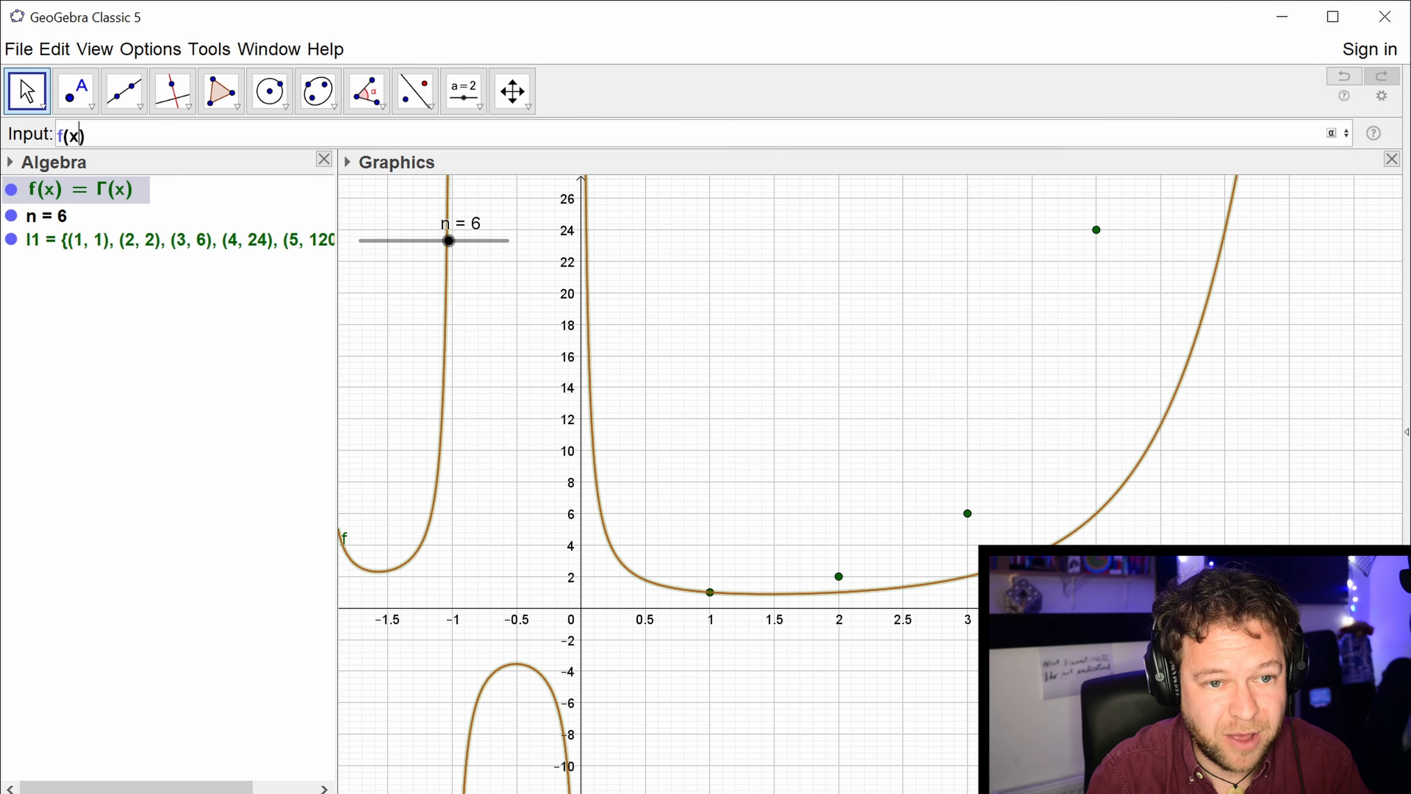
pyautogui.write('+1')
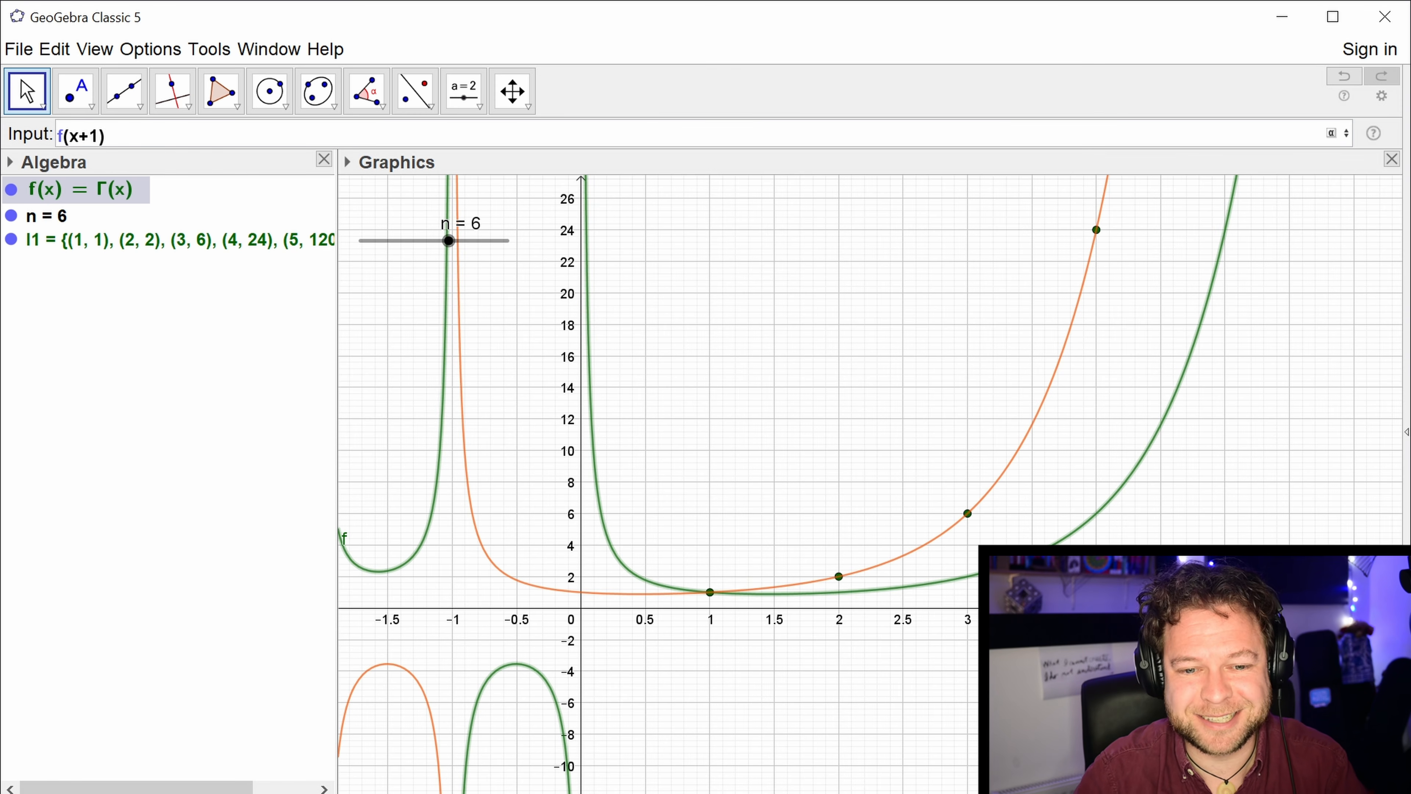
pyautogui.press('Return')
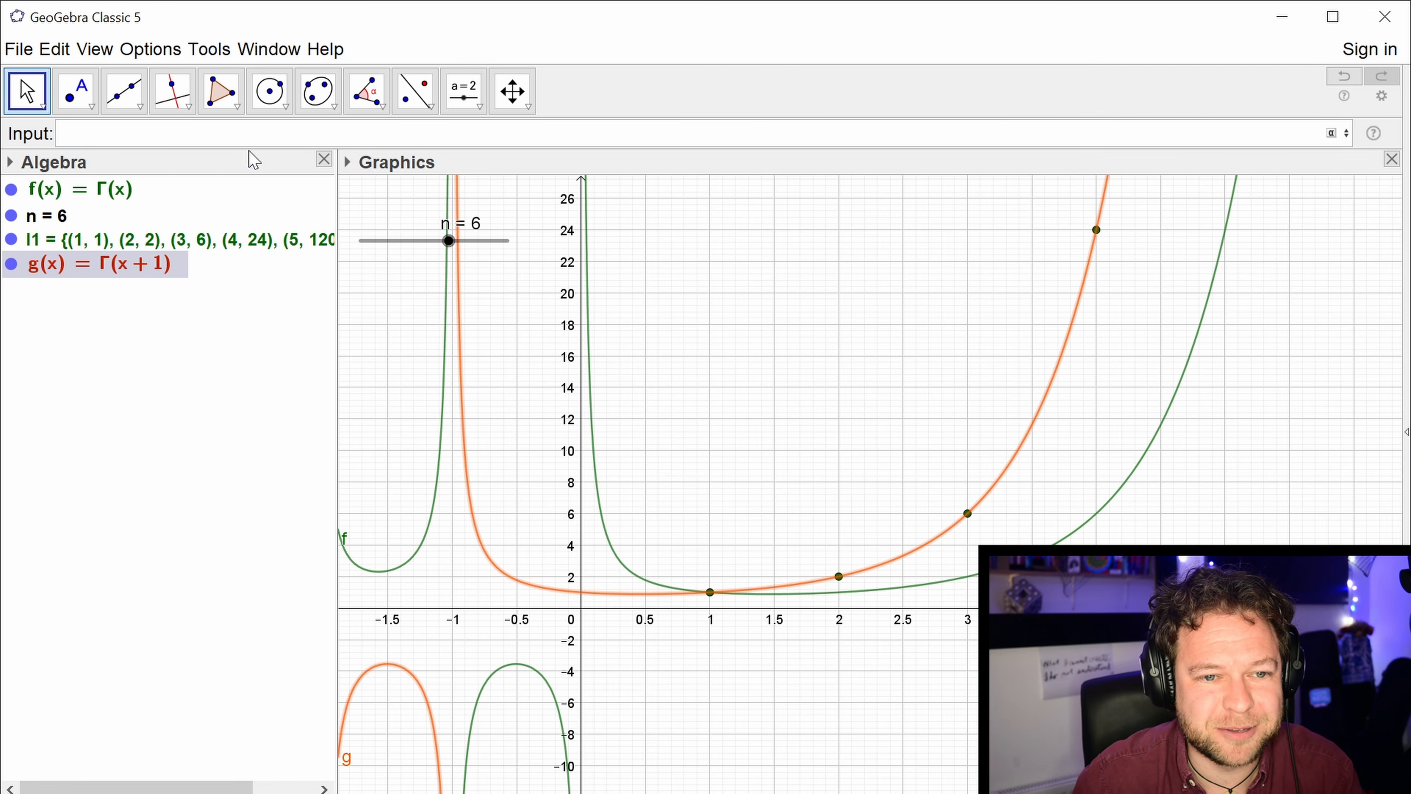
# Redefine function g as f(x + a) with a new slider a, and hide the original gamma curve f.
pyautogui.doubleClick(135, 274)
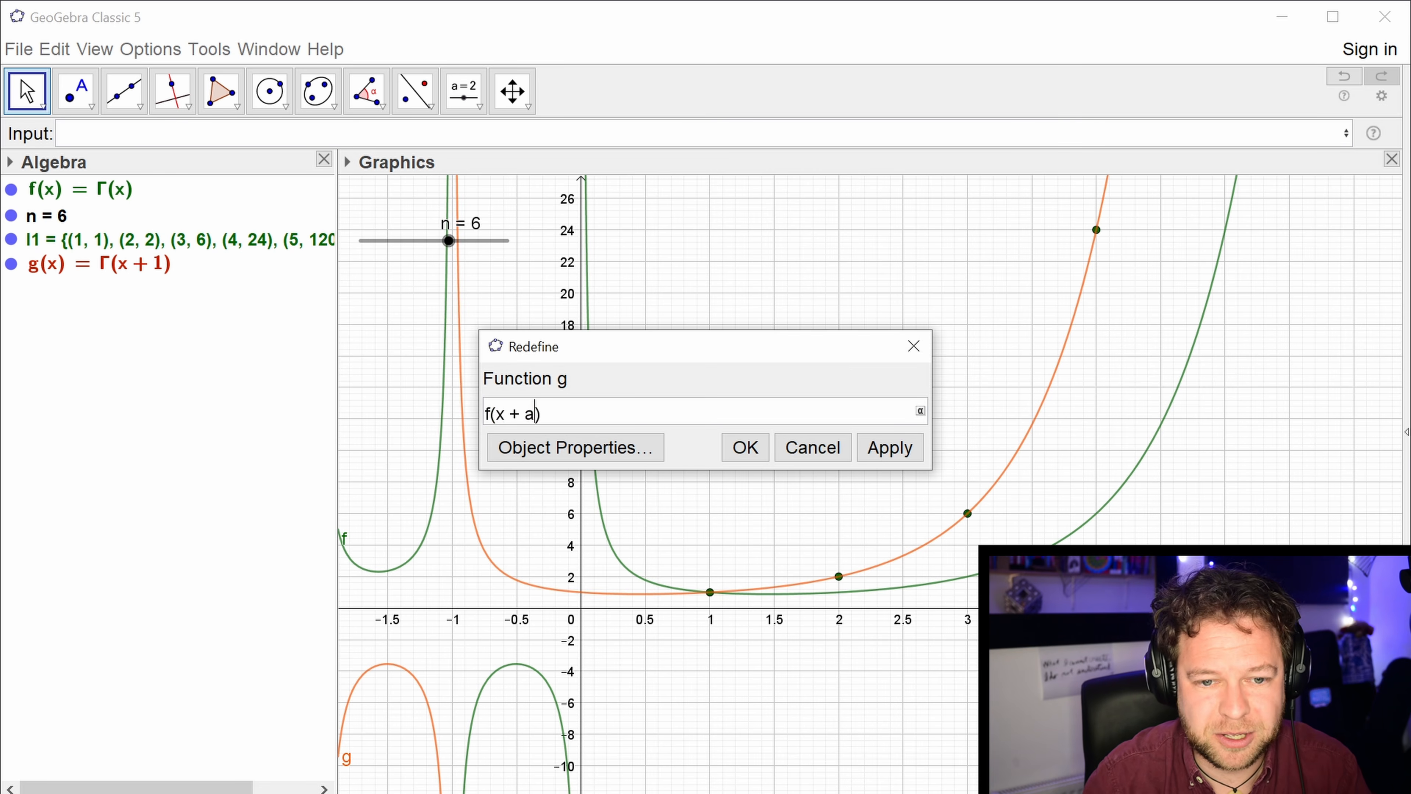
pyautogui.write('a')
pyautogui.press('Return')
pyautogui.click(643, 432)
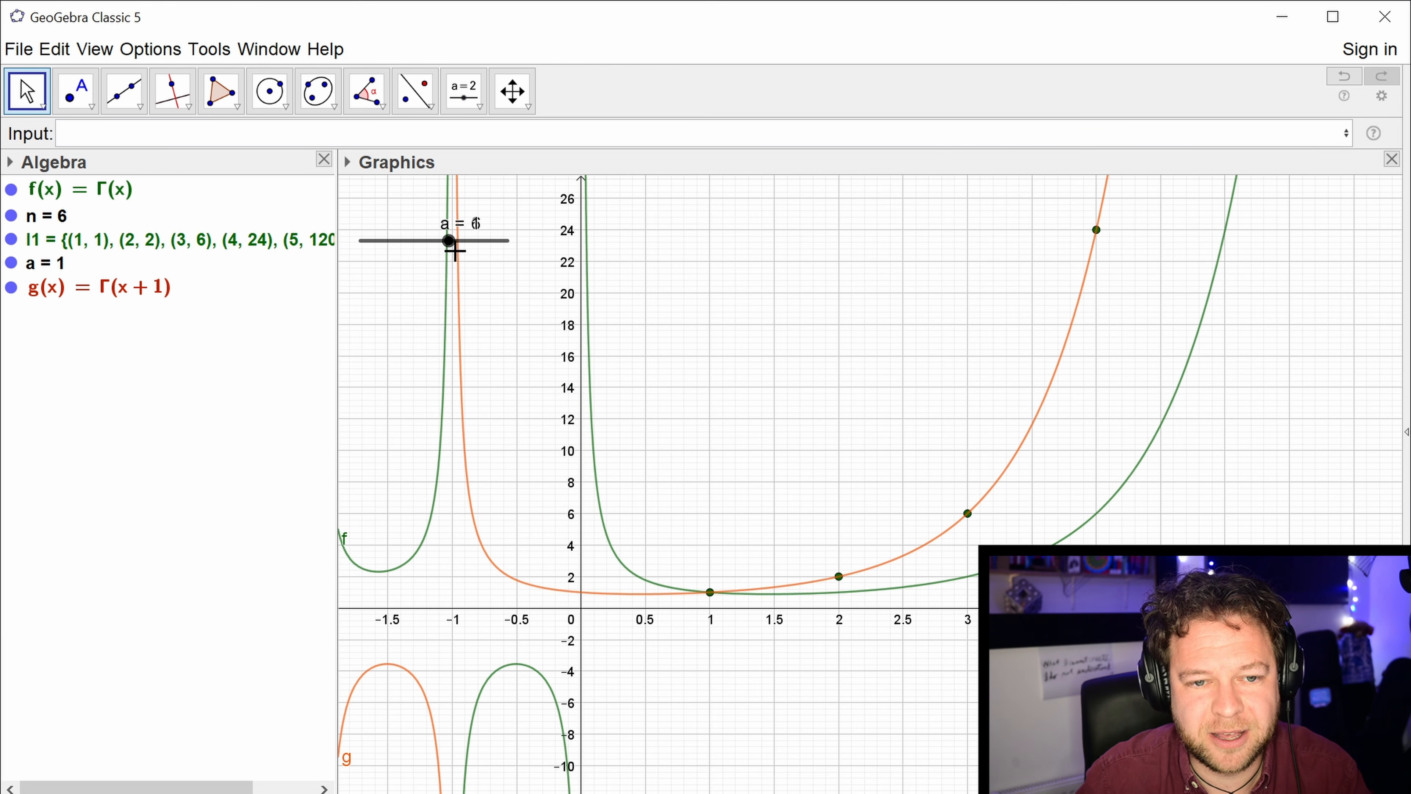
pyautogui.moveTo(454, 251)
pyautogui.mouseDown()
pyautogui.moveTo(429, 252)
pyautogui.moveTo(491, 260)
pyautogui.moveTo(422, 259)
pyautogui.moveTo(452, 261)
pyautogui.mouseUp()
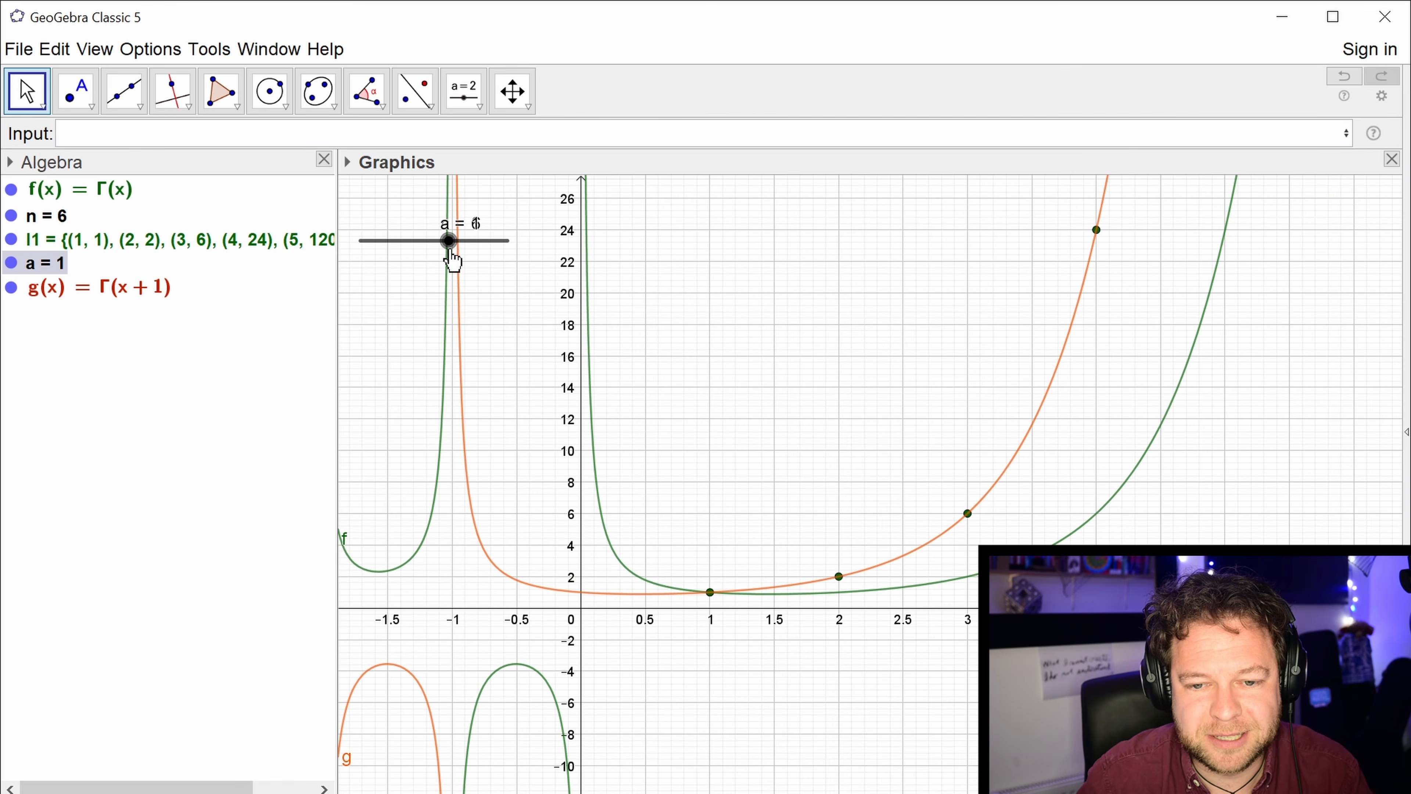
pyautogui.click(11, 190)
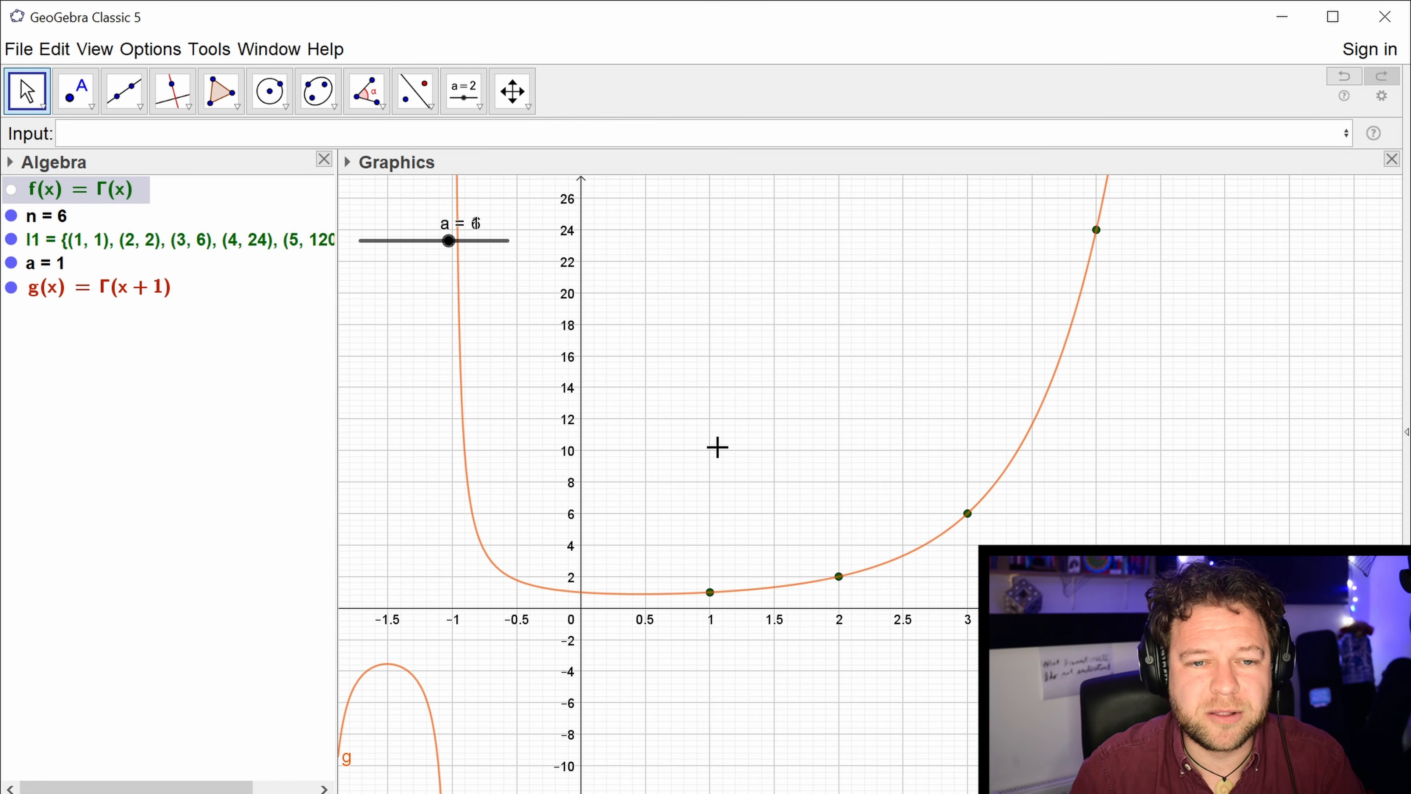
# Move slider a clear of slider n and vary it around 1 to shift curve g, ending at 1.2.
pyautogui.moveTo(410, 244); pyautogui.dragTo(655, 221)
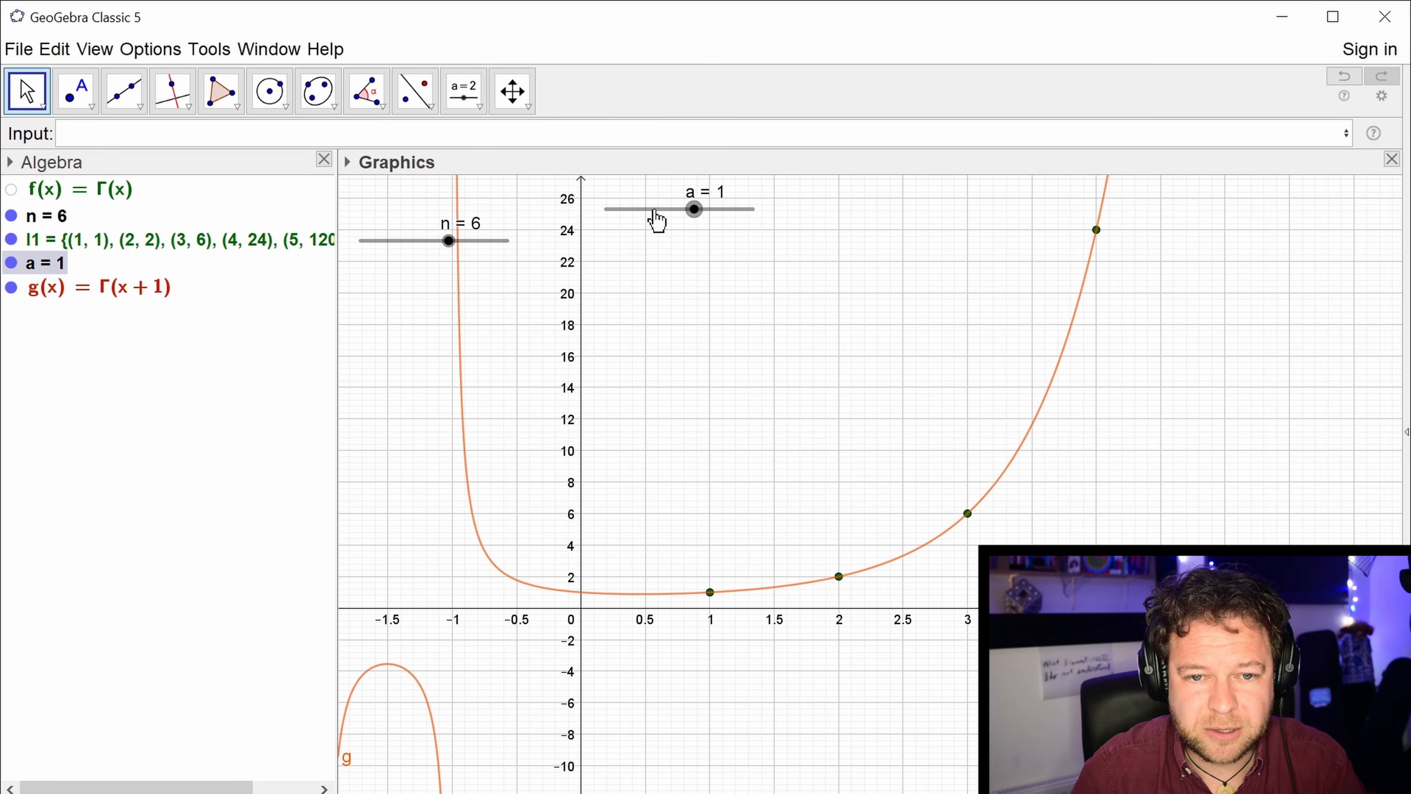
pyautogui.click(694, 209)
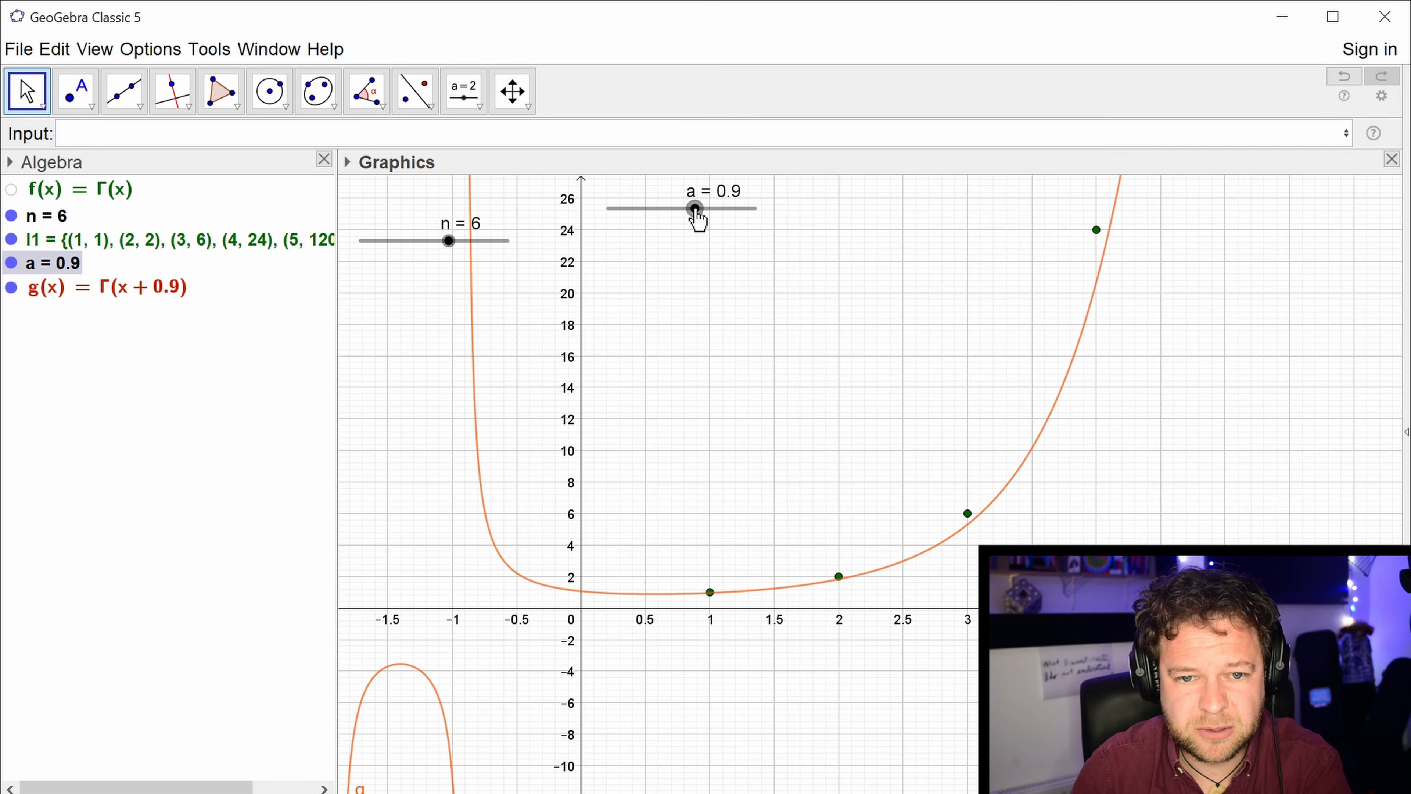
pyautogui.press('Left')
pyautogui.press('Left')
pyautogui.press('Right')
pyautogui.moveTo(694, 209); pyautogui.dragTo(699, 209)
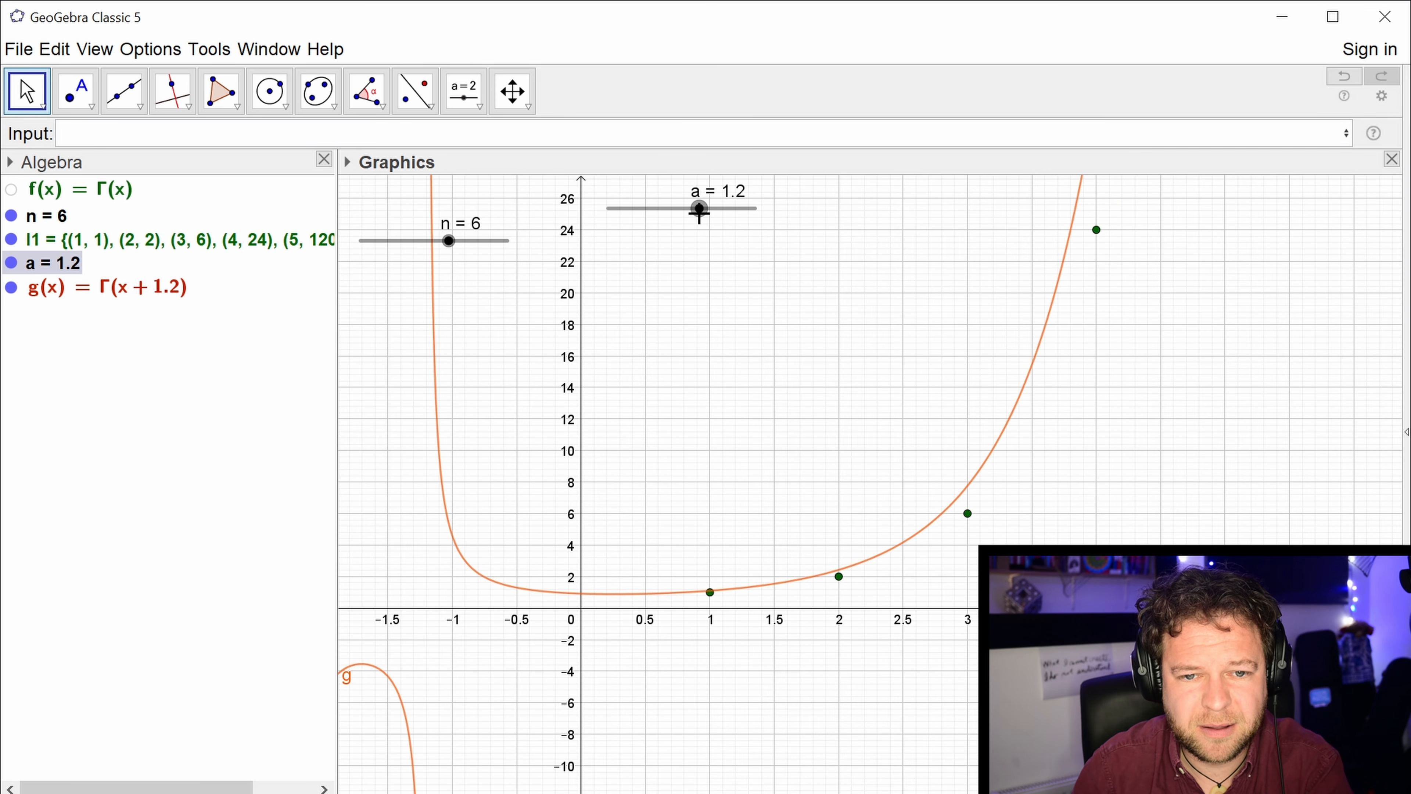
# Redefine function g as f(x + 1) and delete slider a.
pyautogui.doubleClick(178, 292)
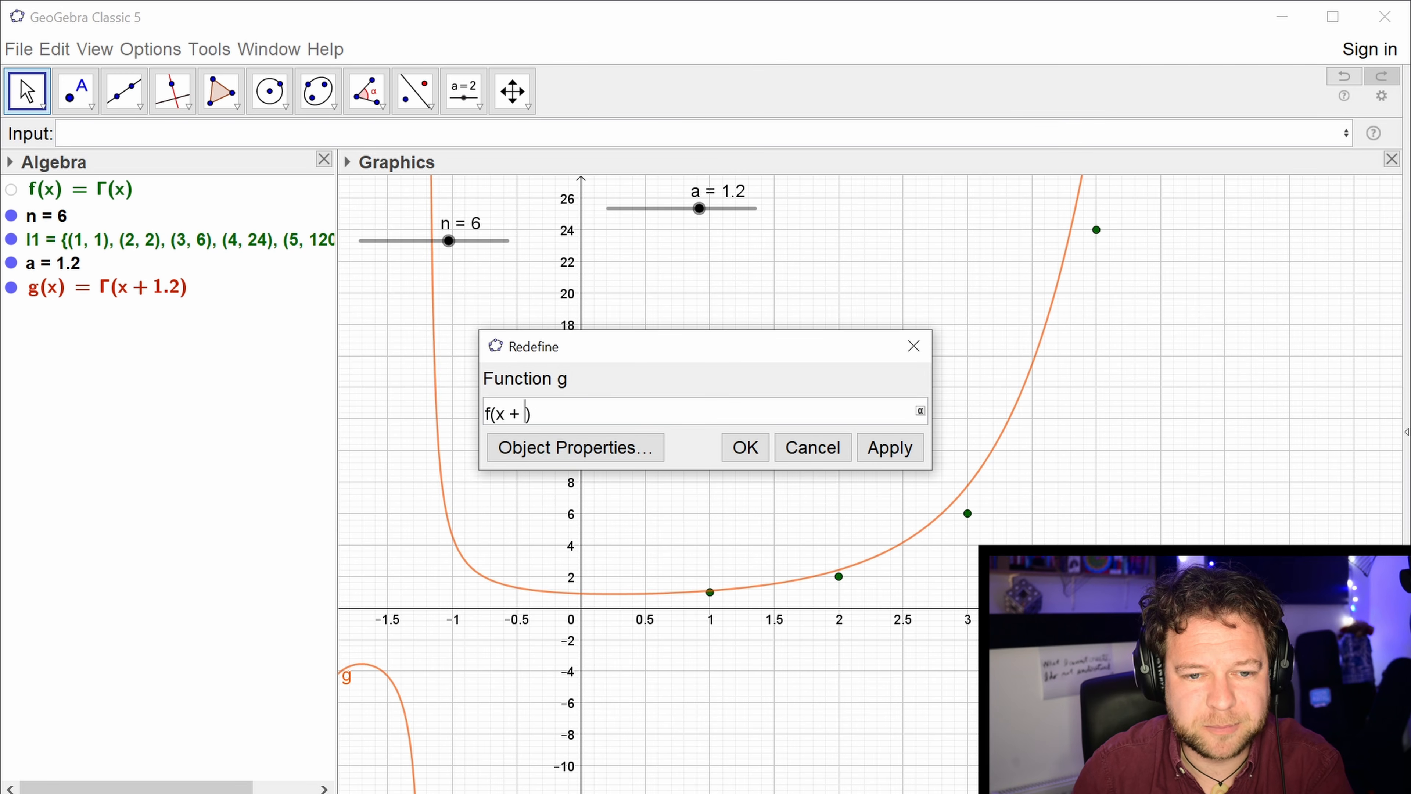
pyautogui.write('1')
pyautogui.press('Return')
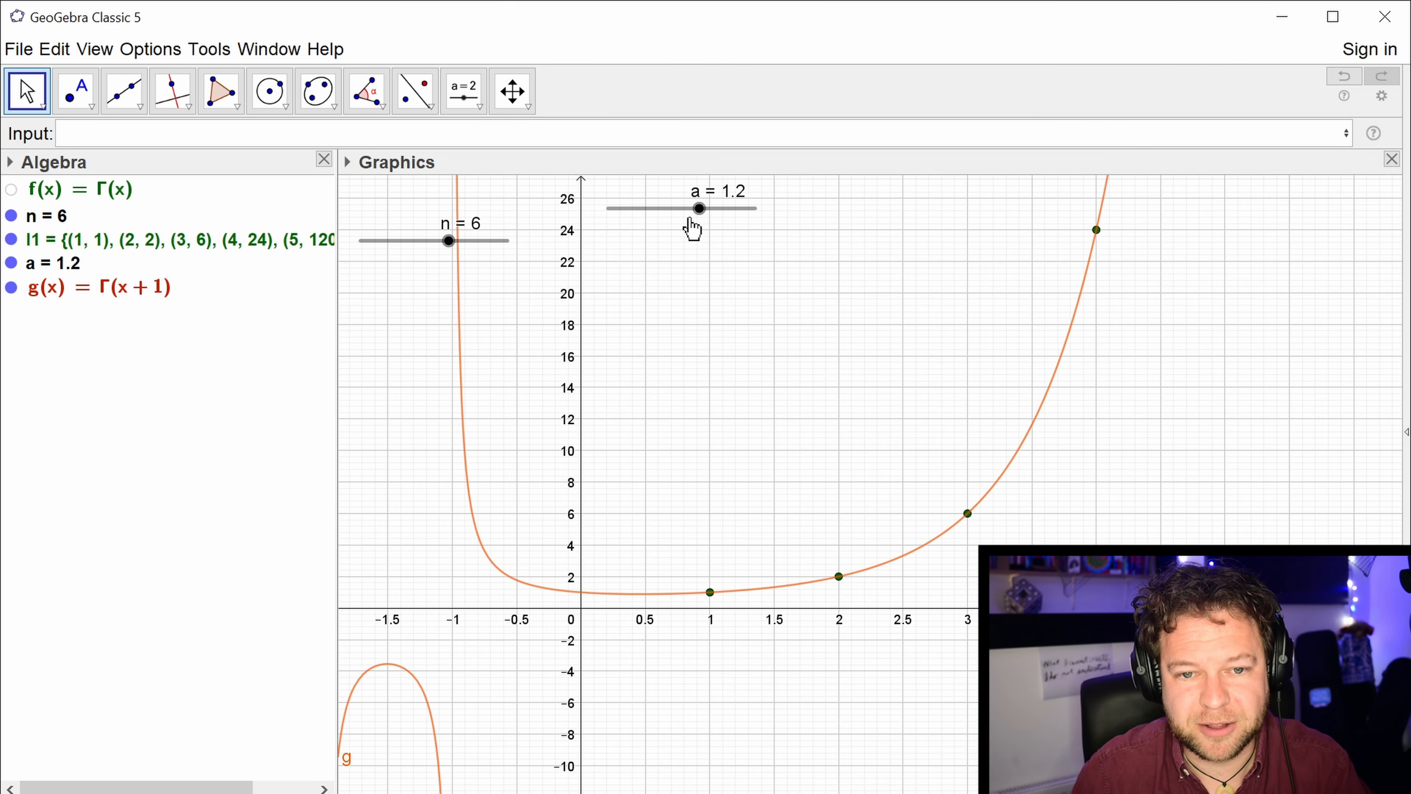
pyautogui.rightClick(701, 211)
pyautogui.click(753, 406)
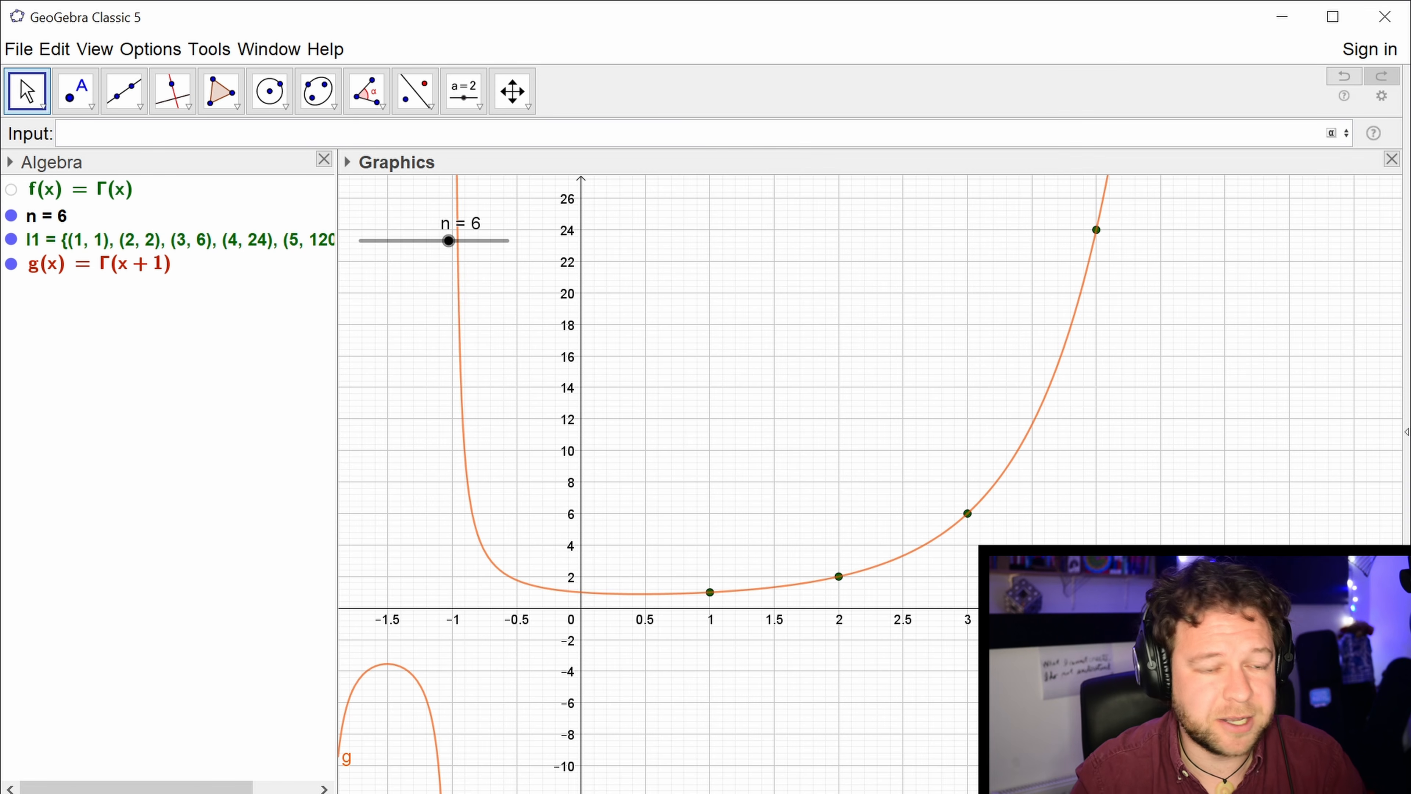
# Plot g restricted to x from 0 to a with Function(g, 0, a), creating a new slider for a.
pyautogui.write('function')
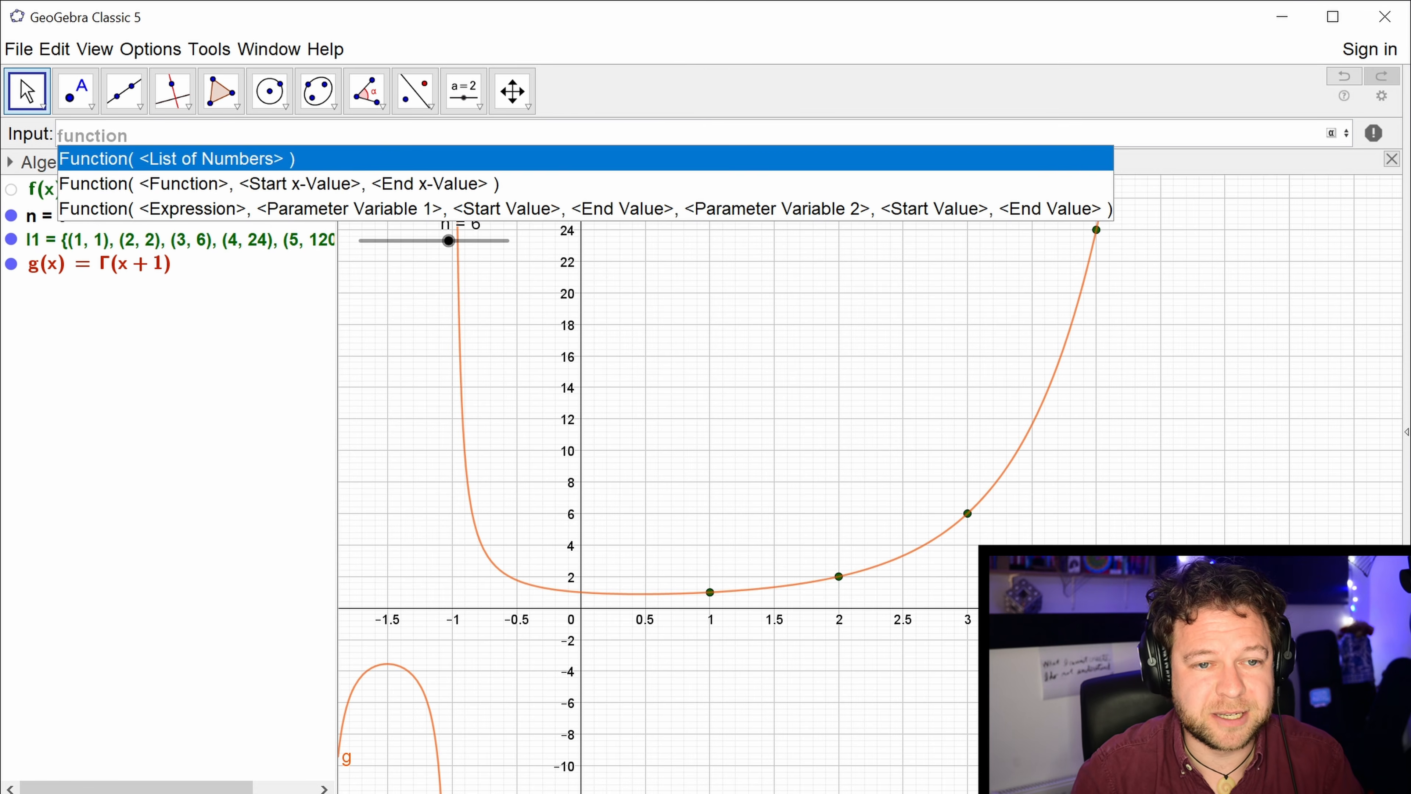
pyautogui.press('Down')
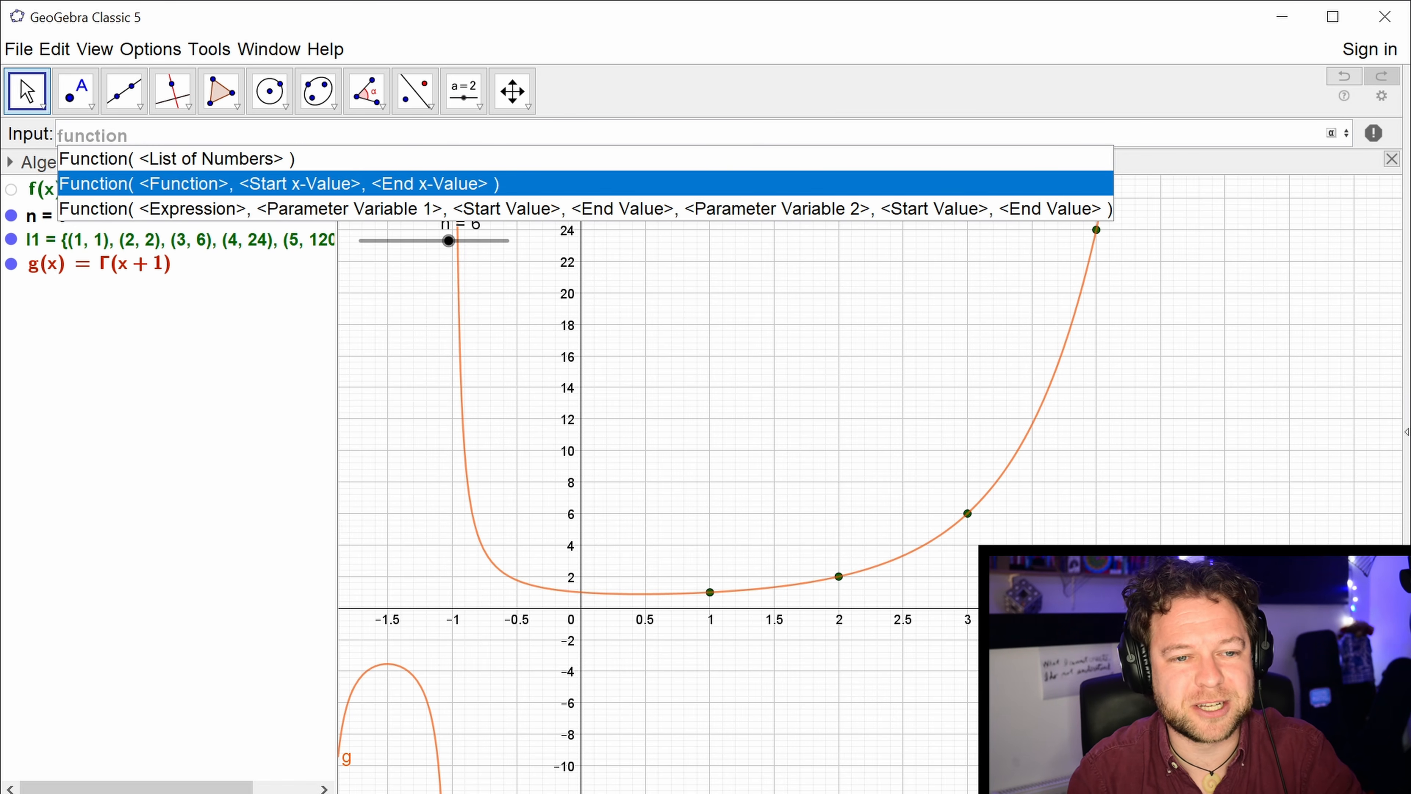
pyautogui.press('Return')
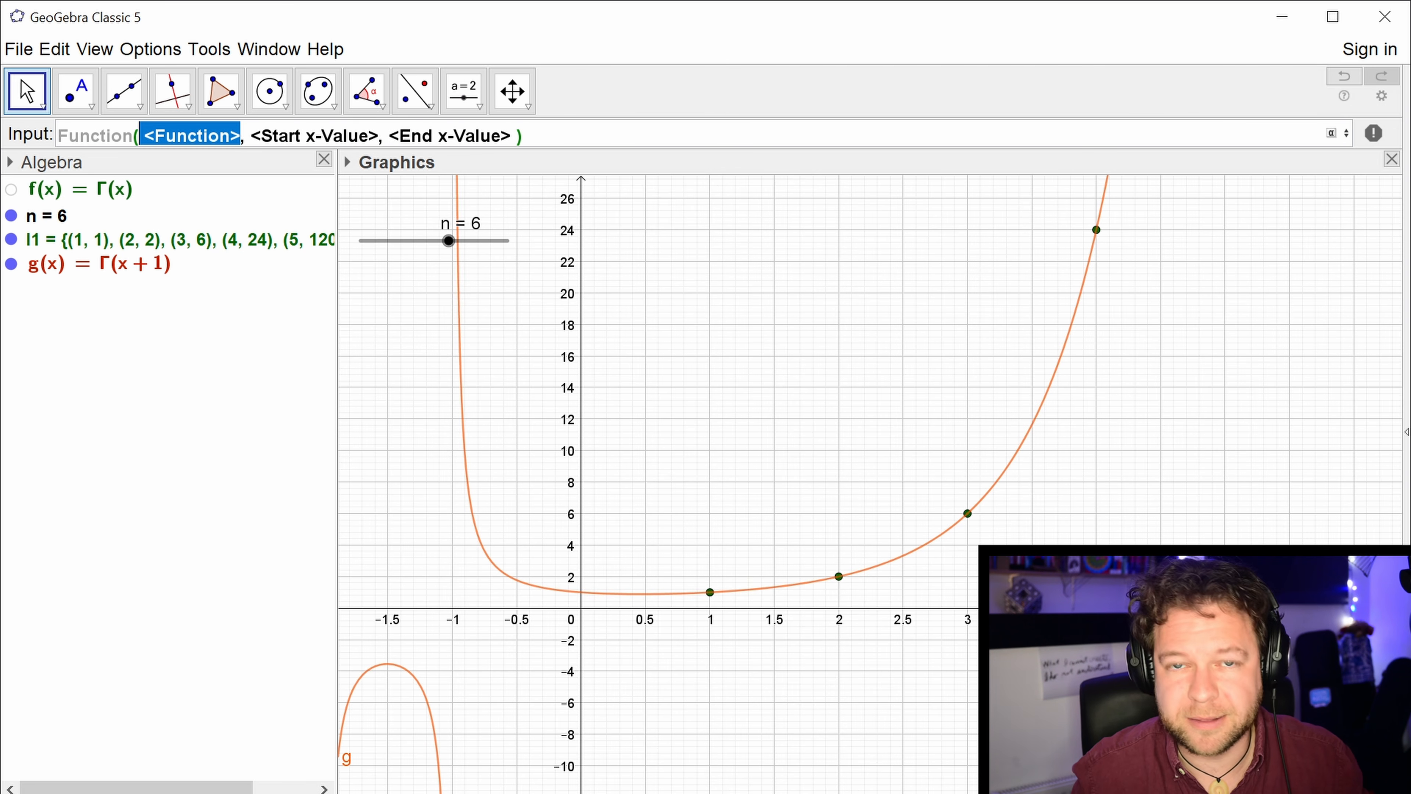
pyautogui.write('g')
pyautogui.press('Tab')
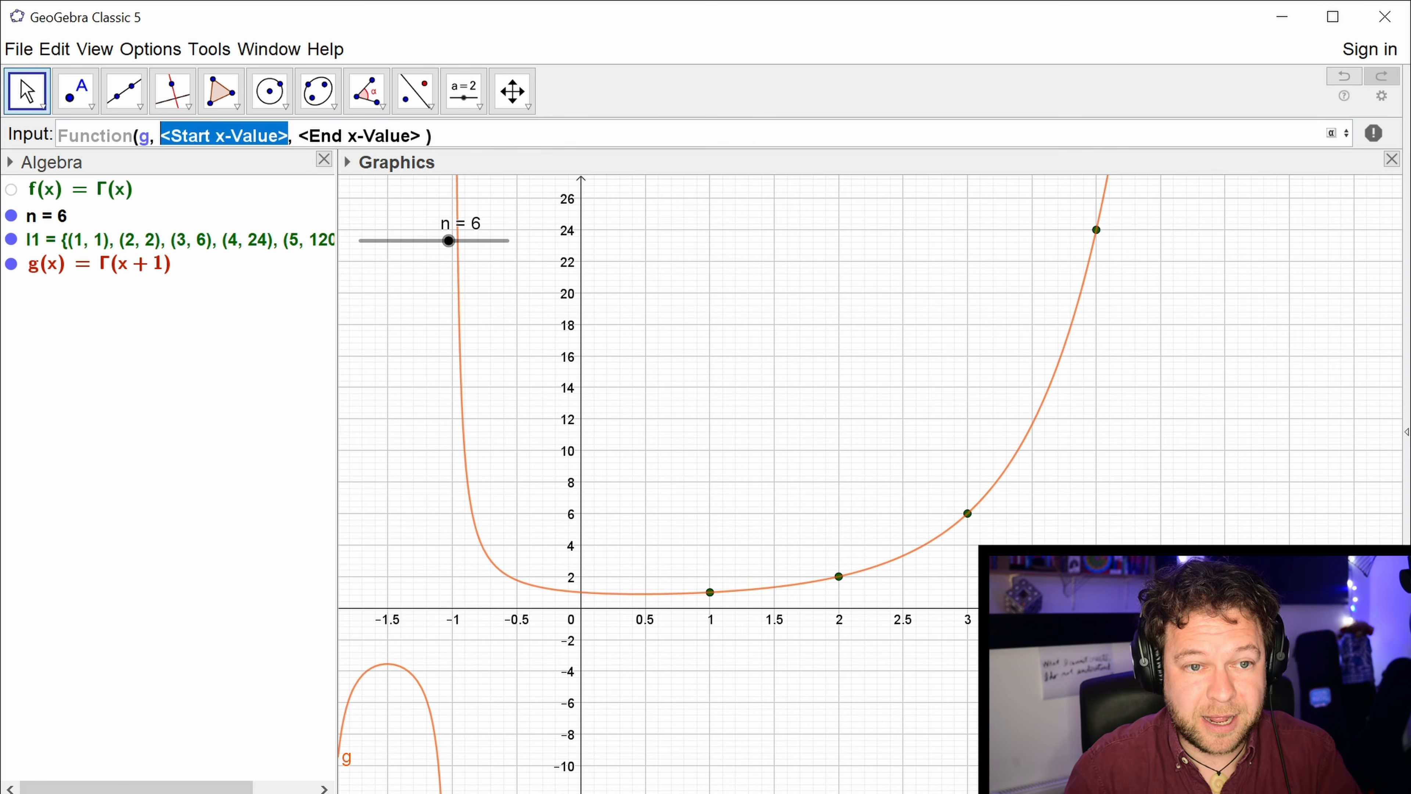
pyautogui.write('0')
pyautogui.press('Tab')
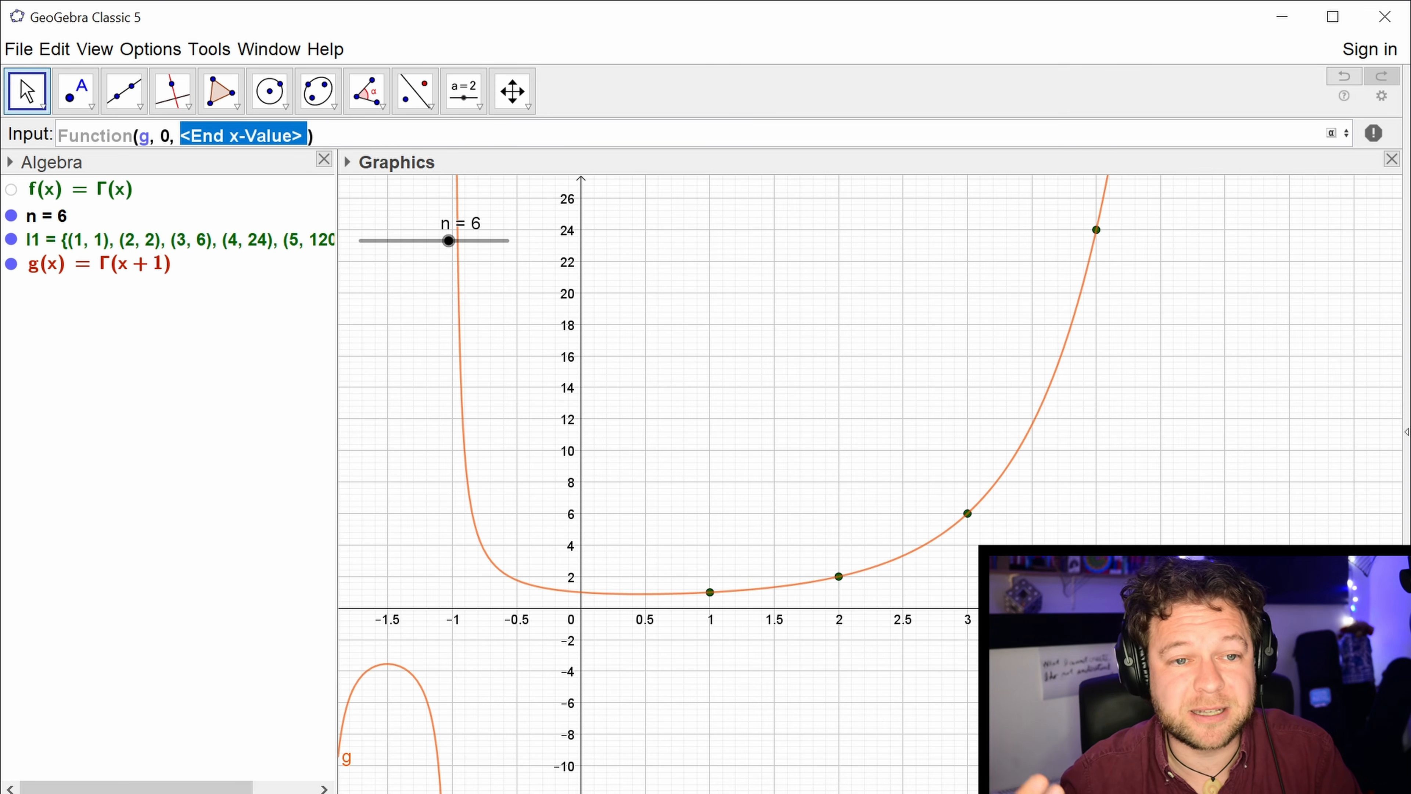
pyautogui.write('a')
pyautogui.press('Return')
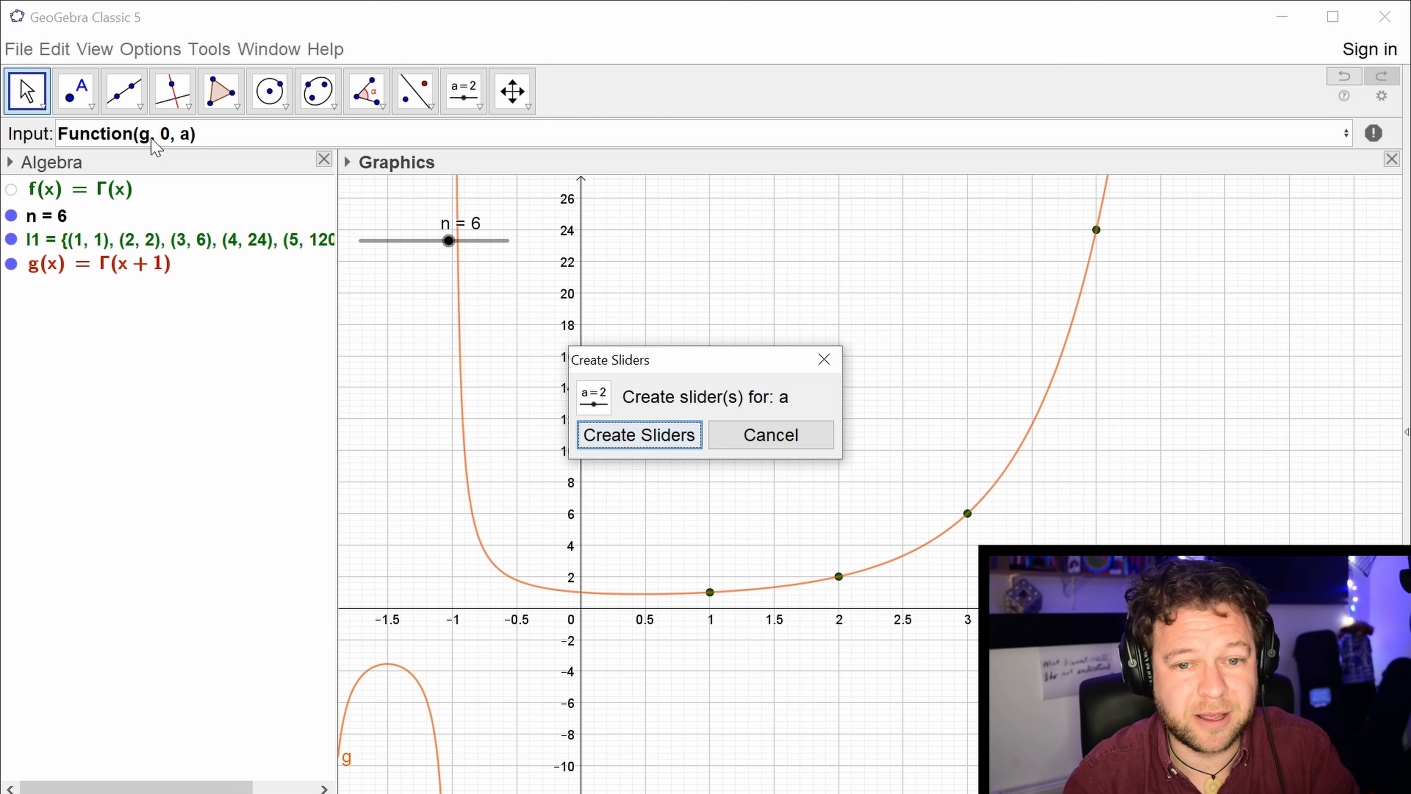
pyautogui.click(627, 444)
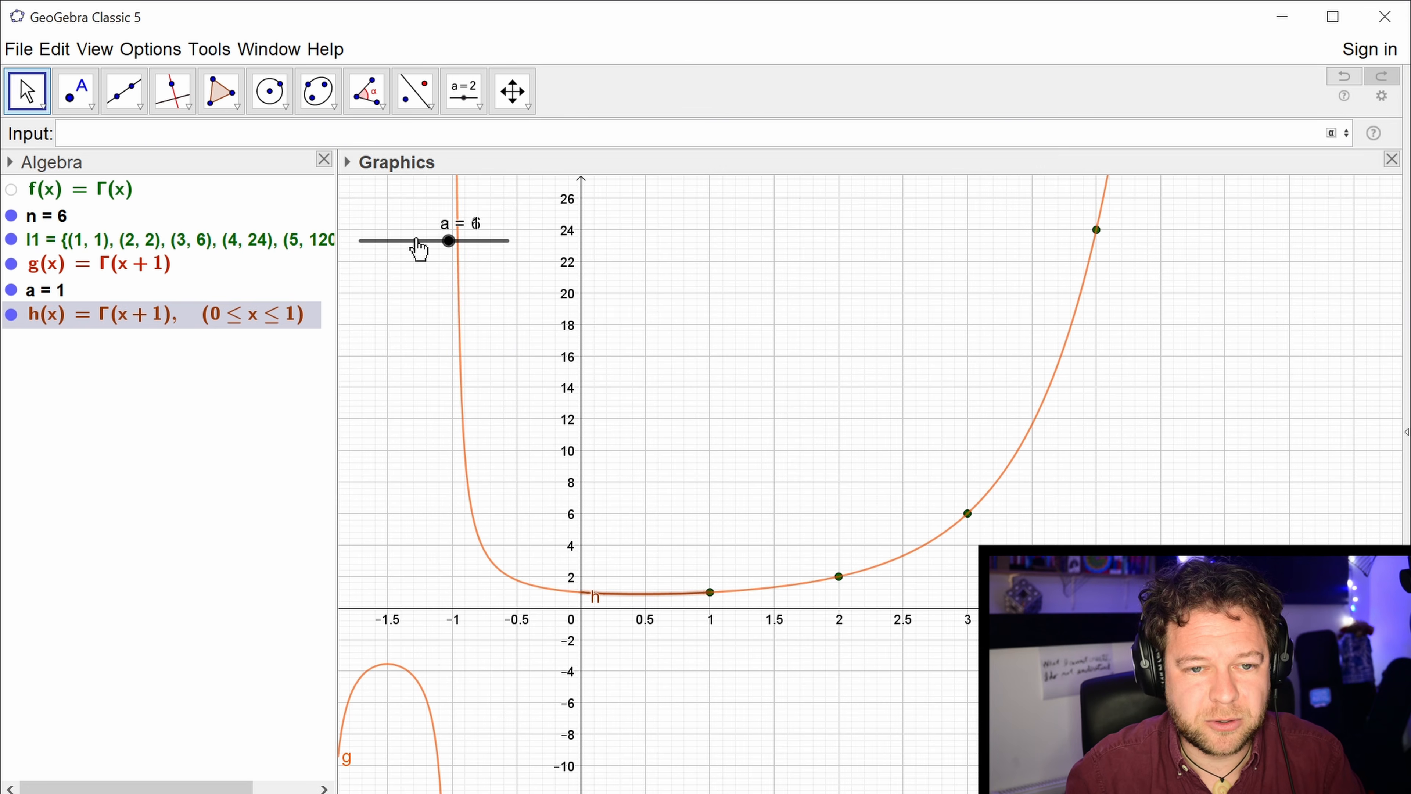
# Move slider a clear of slider n and set its minimum to 0, maximum to n and increment to 0.01.
pyautogui.moveTo(417, 249); pyautogui.dragTo(668, 237)
pyautogui.rightClick(698, 236)
pyautogui.click(809, 460)
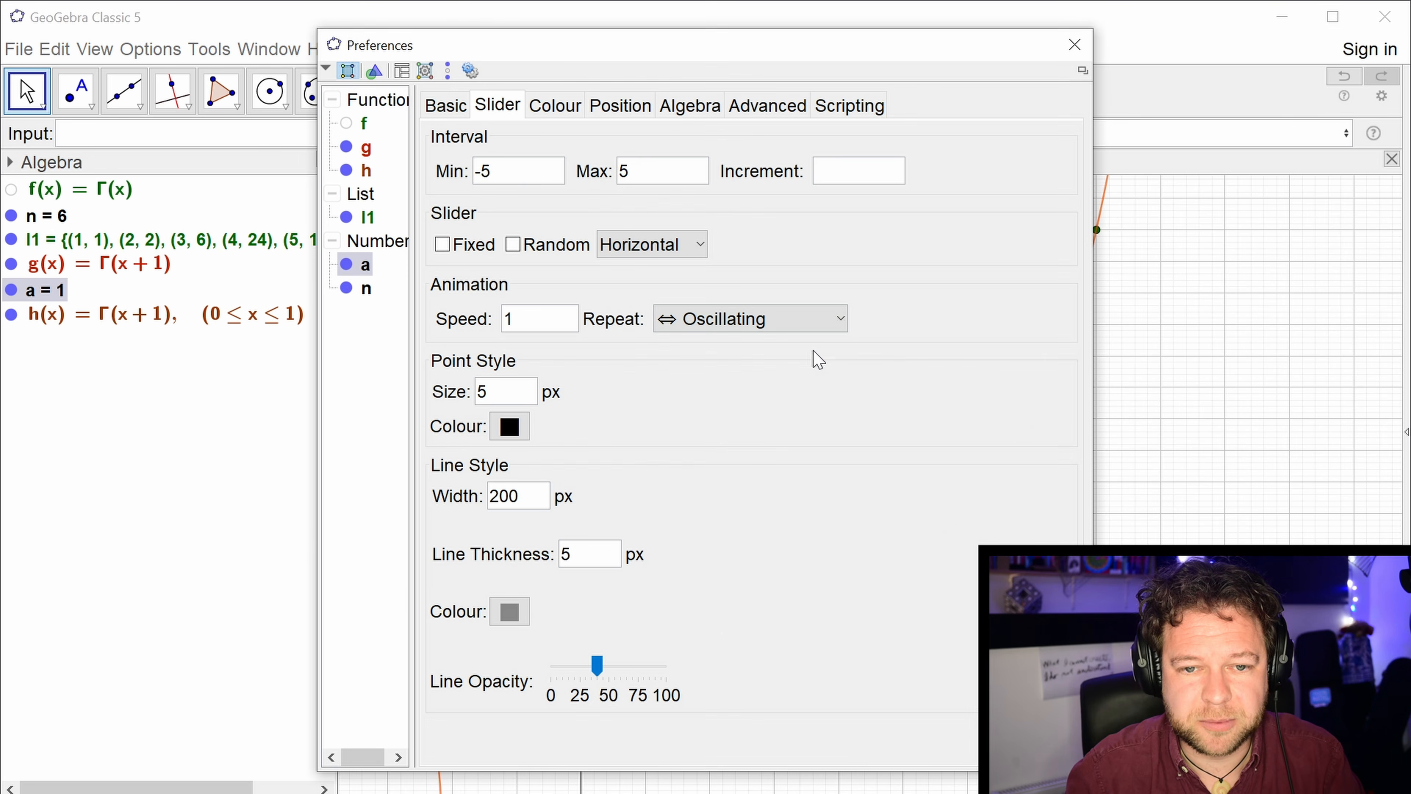
pyautogui.doubleClick(481, 171)
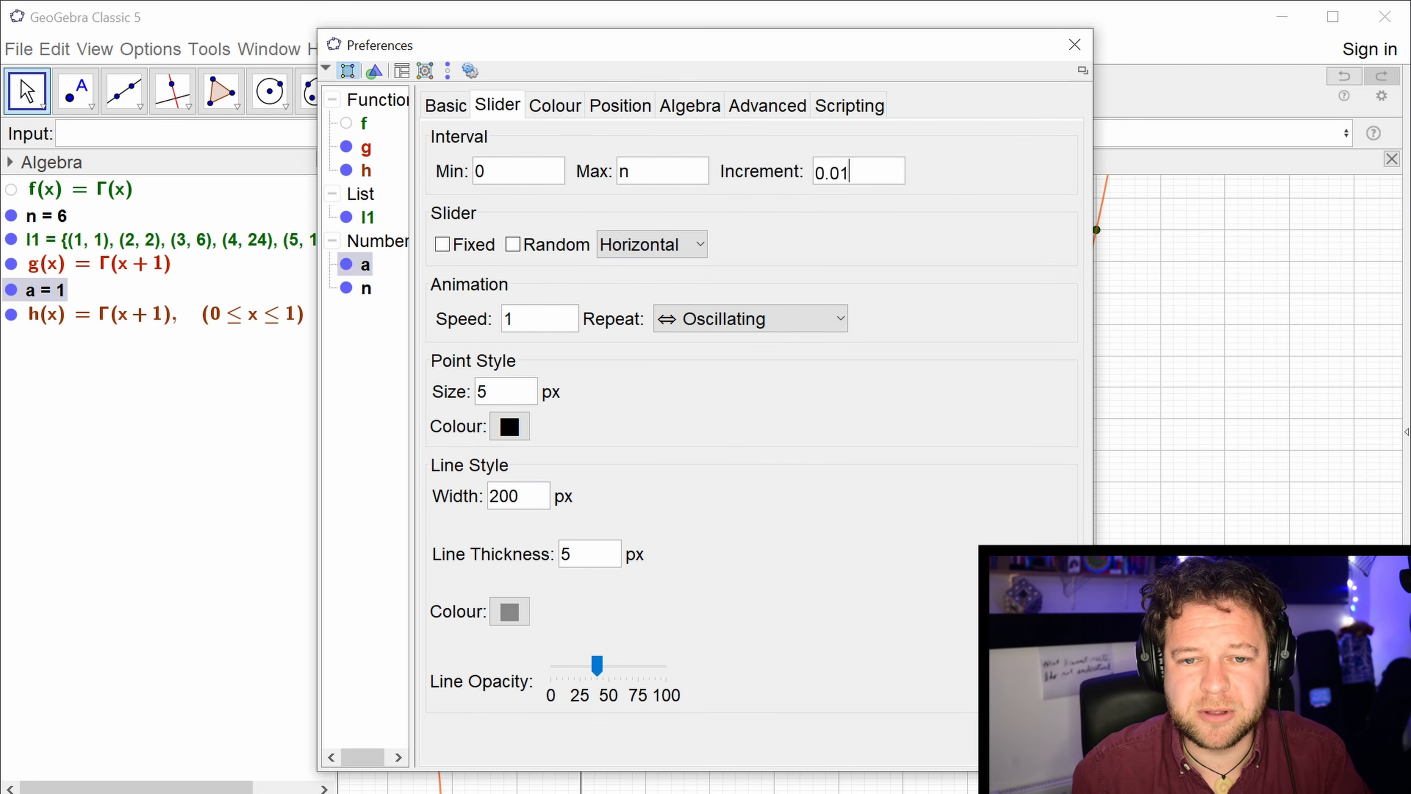
pyautogui.click(1075, 44)
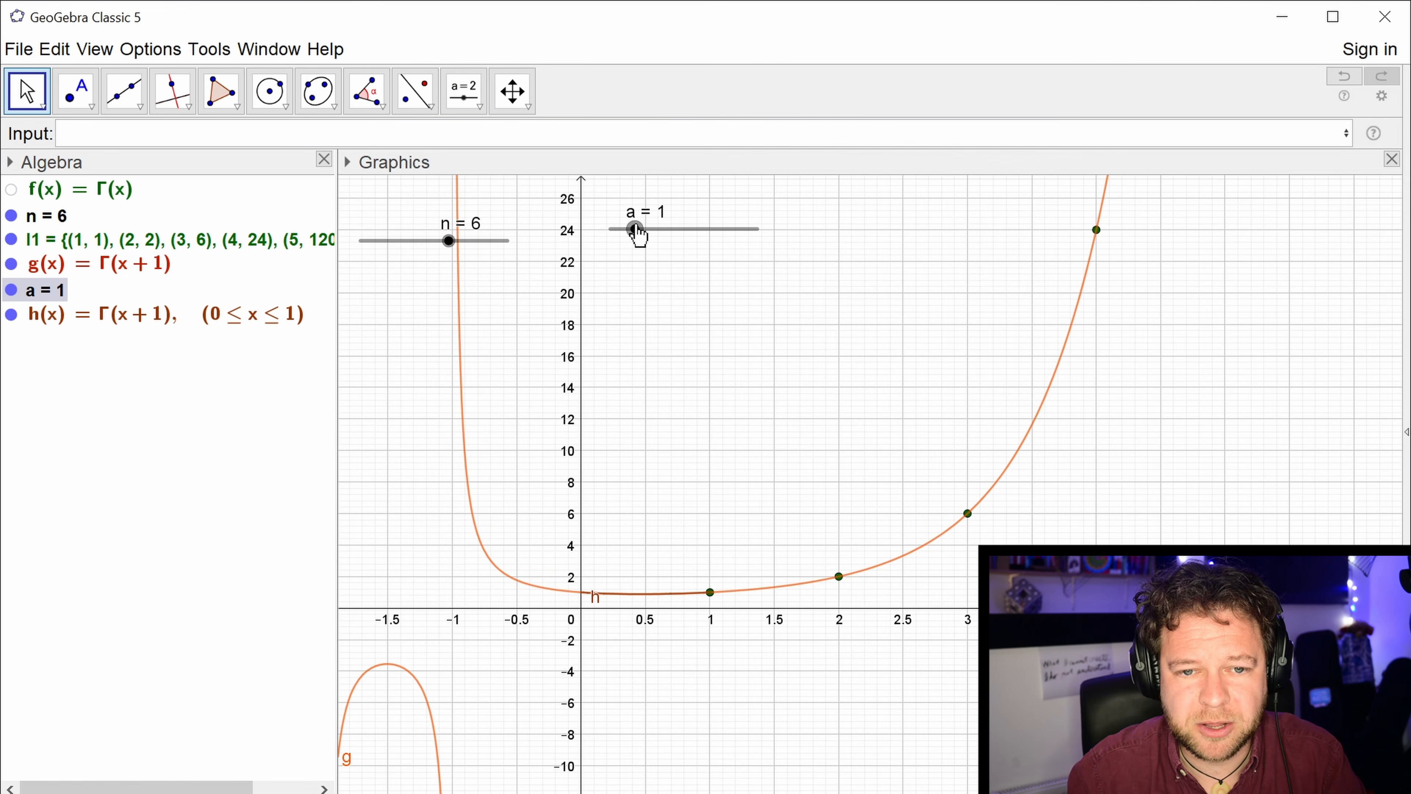
# Extend the restricted curve h to a = 2.25, and hide curve g and the label of h.
pyautogui.moveTo(636, 229); pyautogui.dragTo(665, 262)
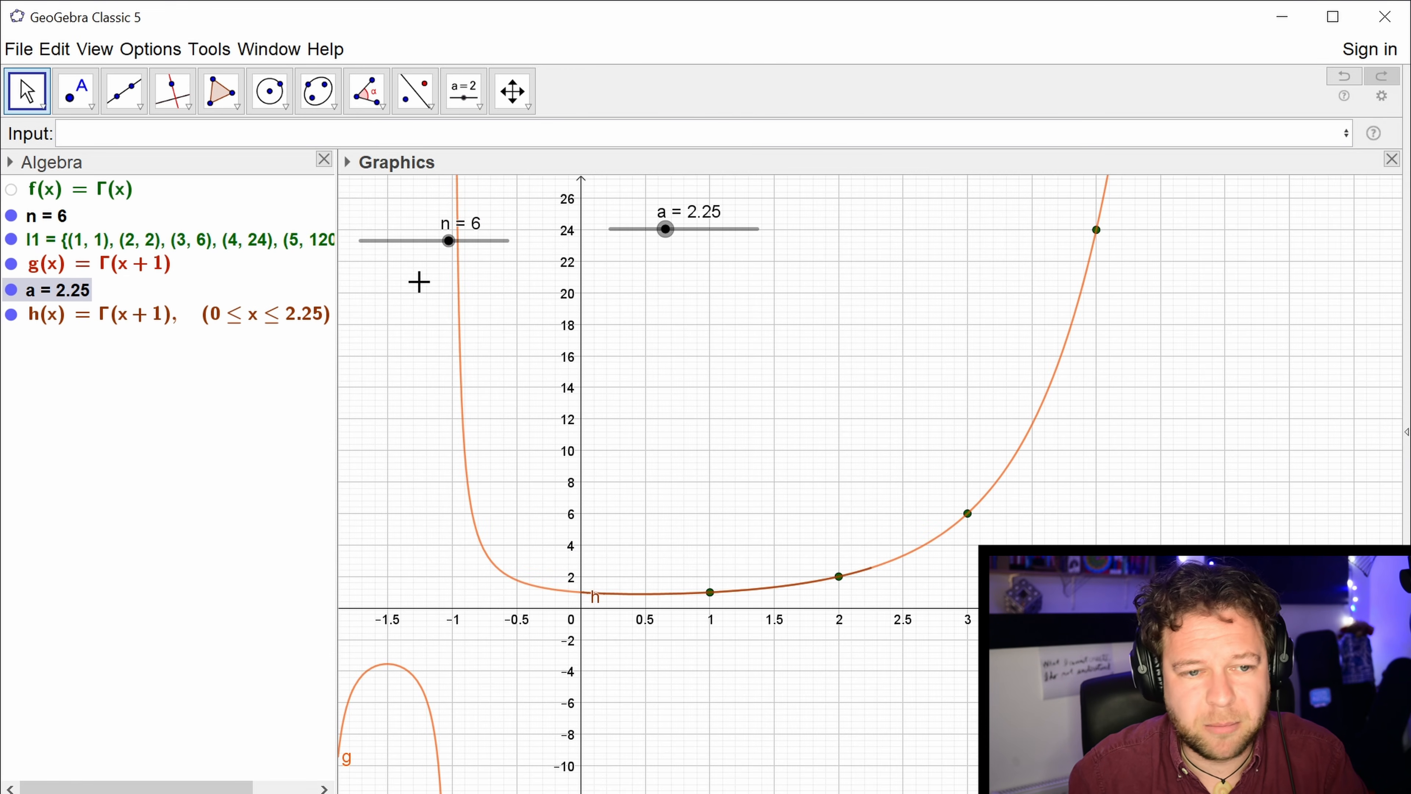
pyautogui.click(12, 264)
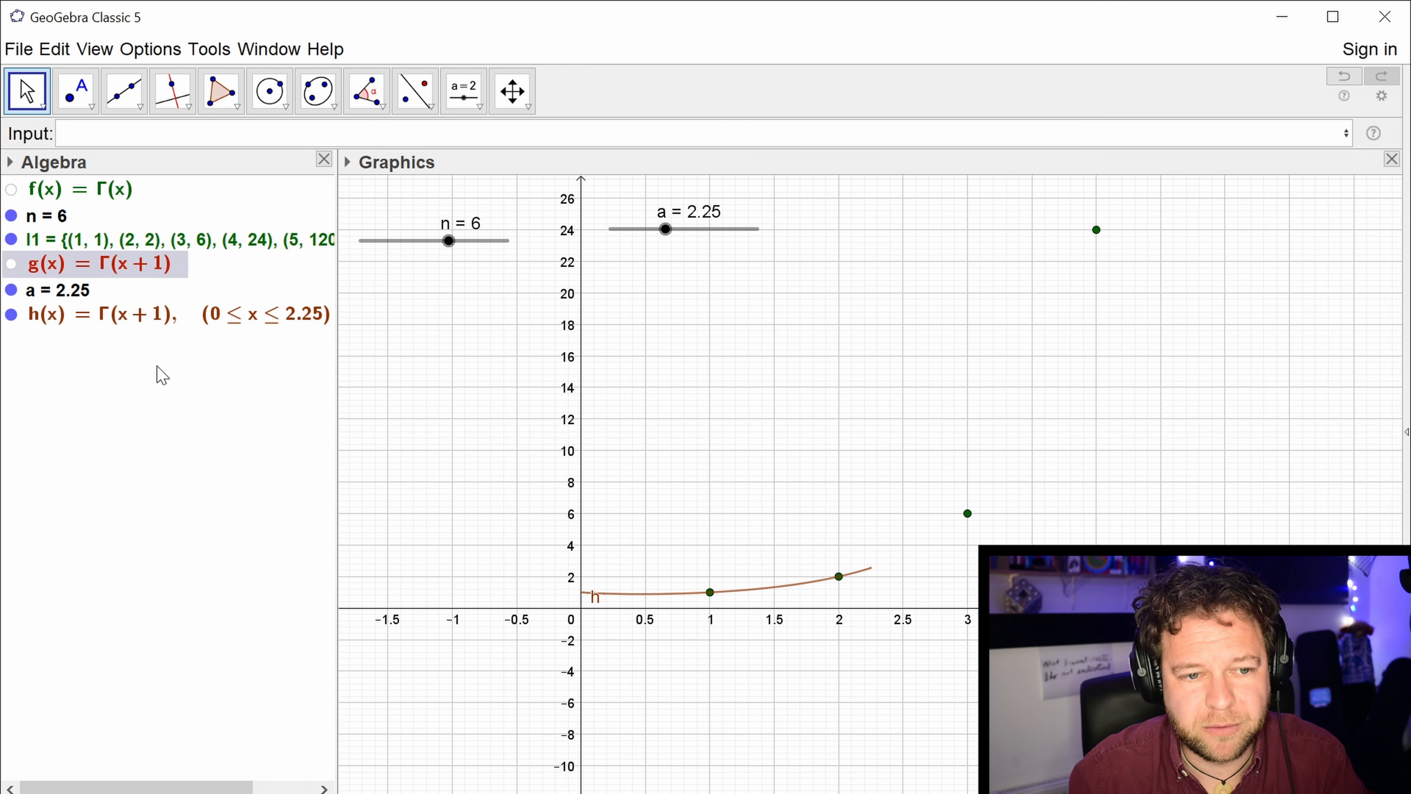
pyautogui.rightClick(138, 314)
pyautogui.click(167, 394)
# Return slider a to the start of its range and start its animation to trace curve h through the factorial points.
pyautogui.click(664, 229)
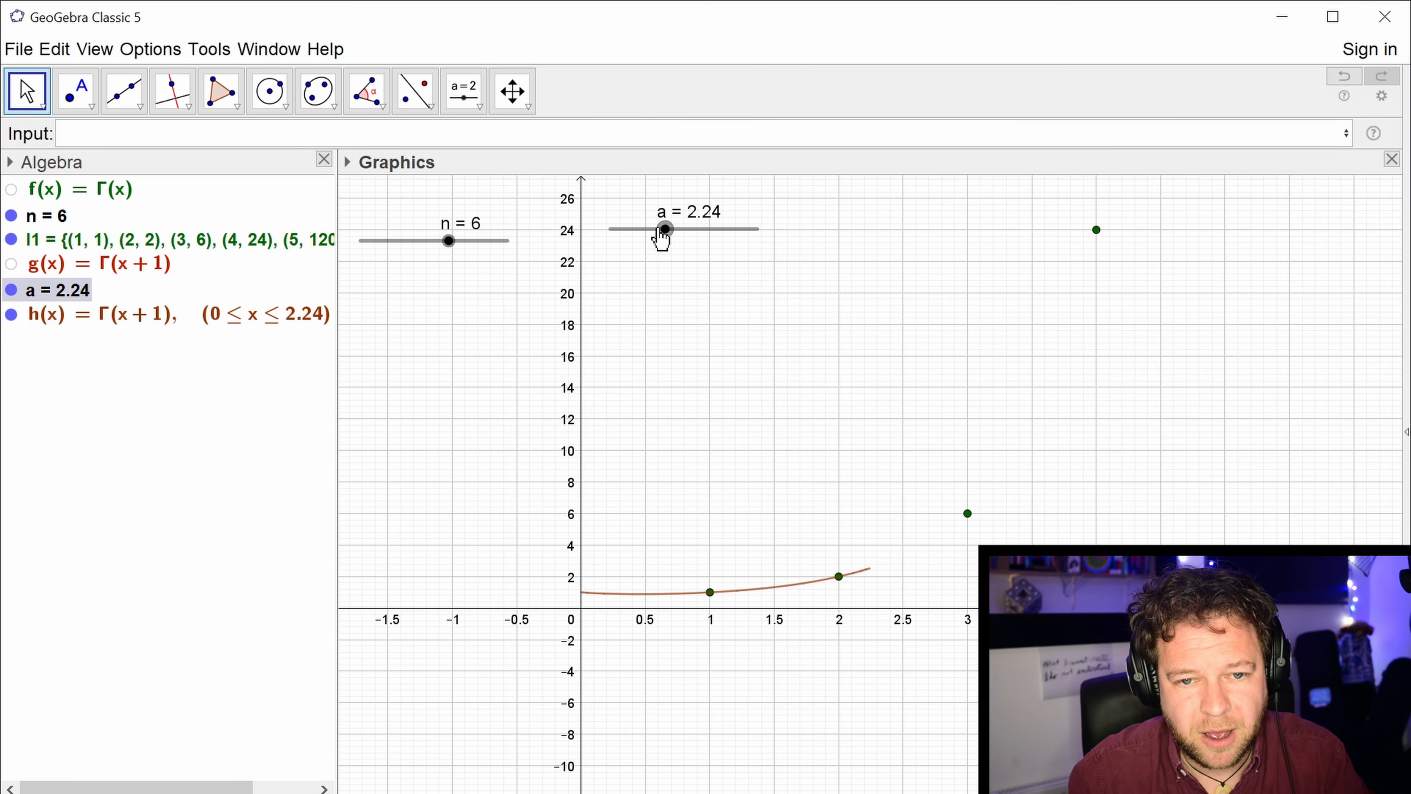
pyautogui.moveTo(661, 238); pyautogui.dragTo(613, 242)
pyautogui.rightClick(613, 241)
pyautogui.click(664, 318)
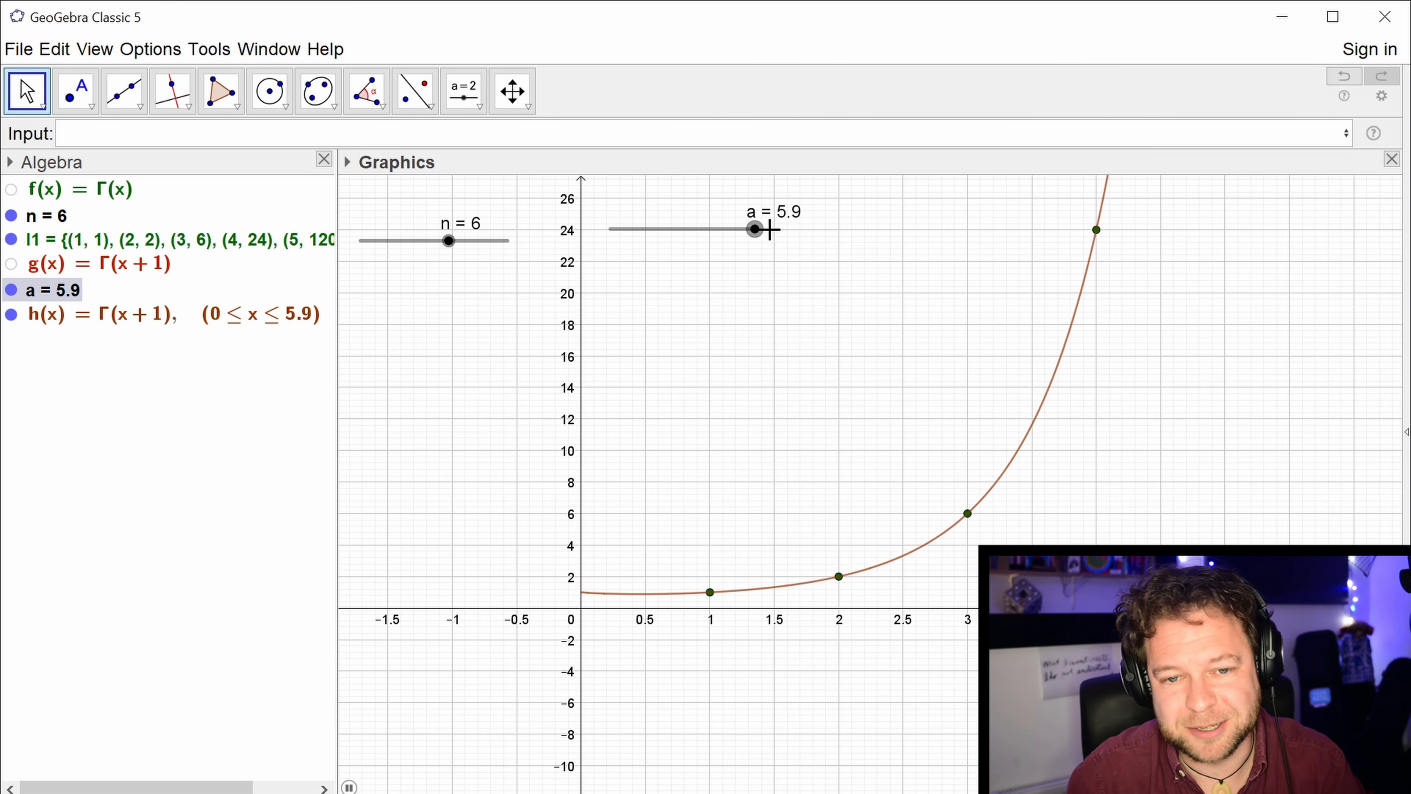
# Set slider a's animation to repeat as Increasing (Once).
pyautogui.rightClick(742, 230)
pyautogui.click(831, 464)
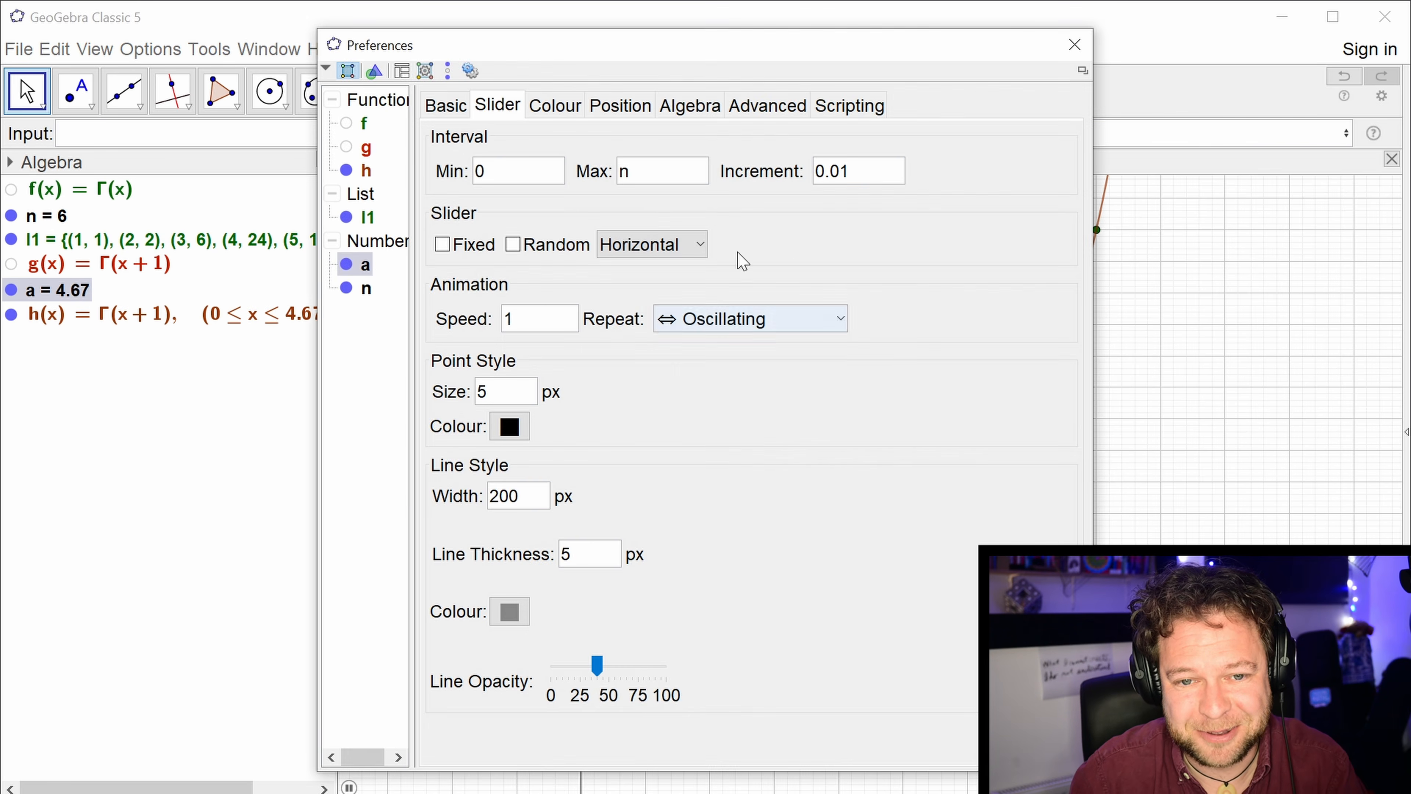
pyautogui.click(747, 318)
pyautogui.click(739, 420)
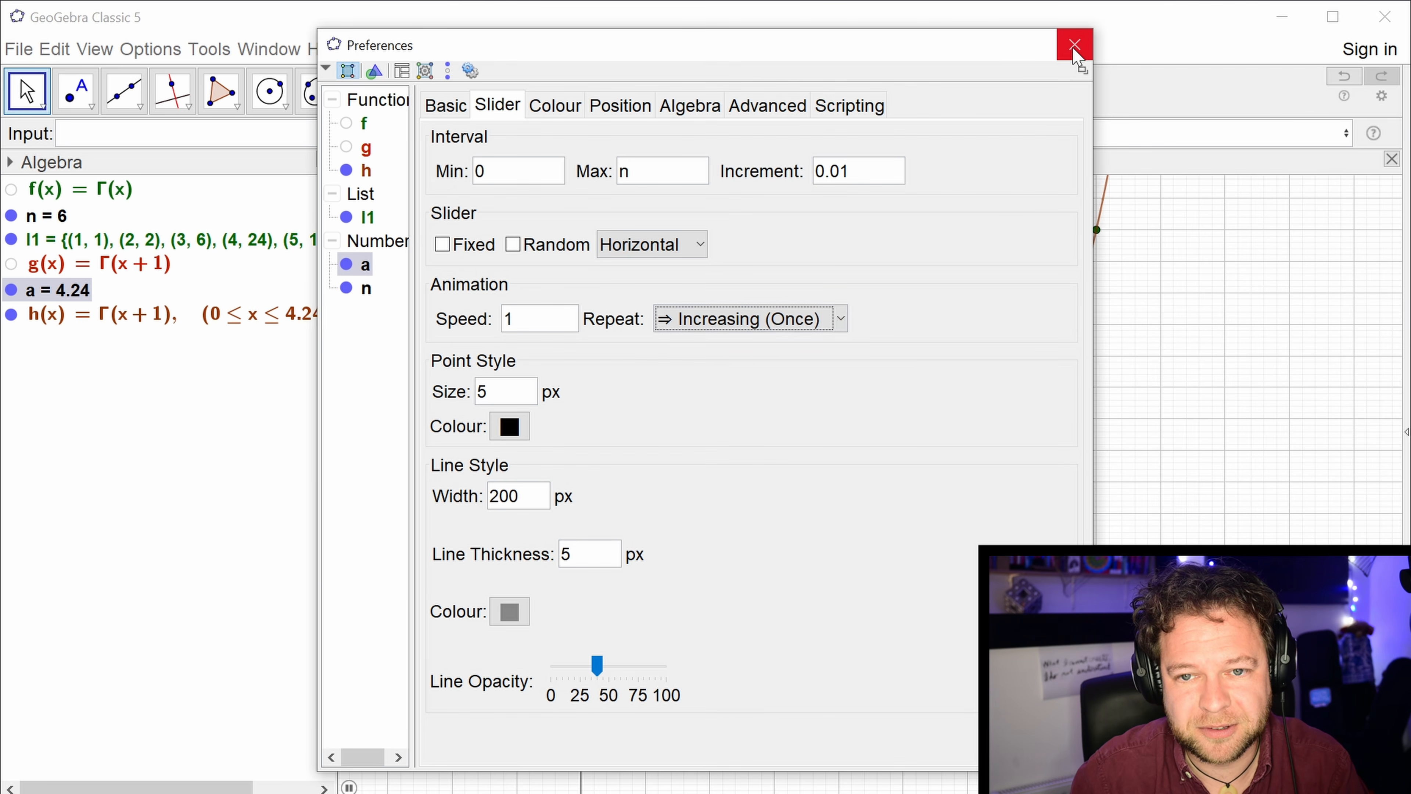
pyautogui.click(1074, 45)
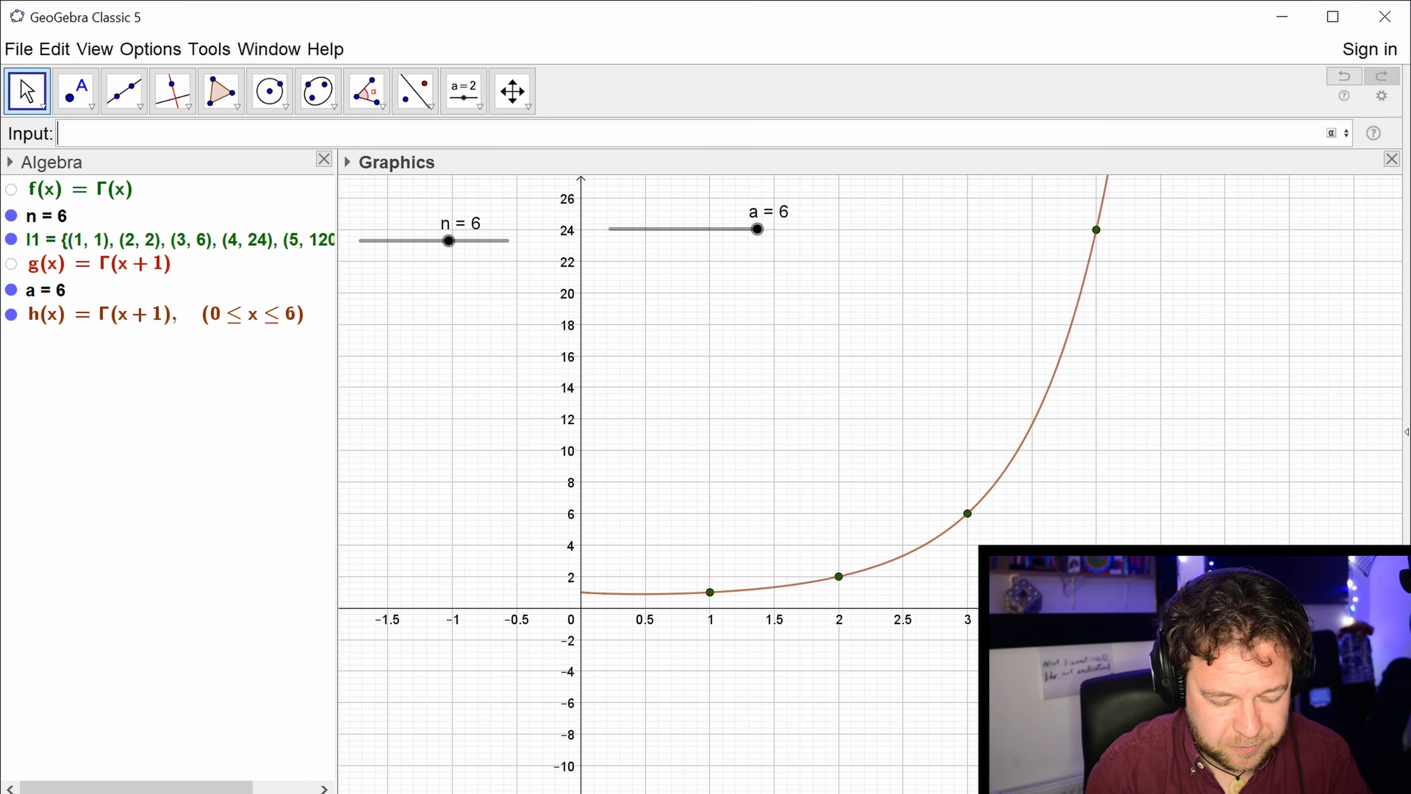
# Plot g restricted to x from -b to 0 with Function(g, -b, 0), creating a slider for b.
pyautogui.write('functio')
pyautogui.press('Down')
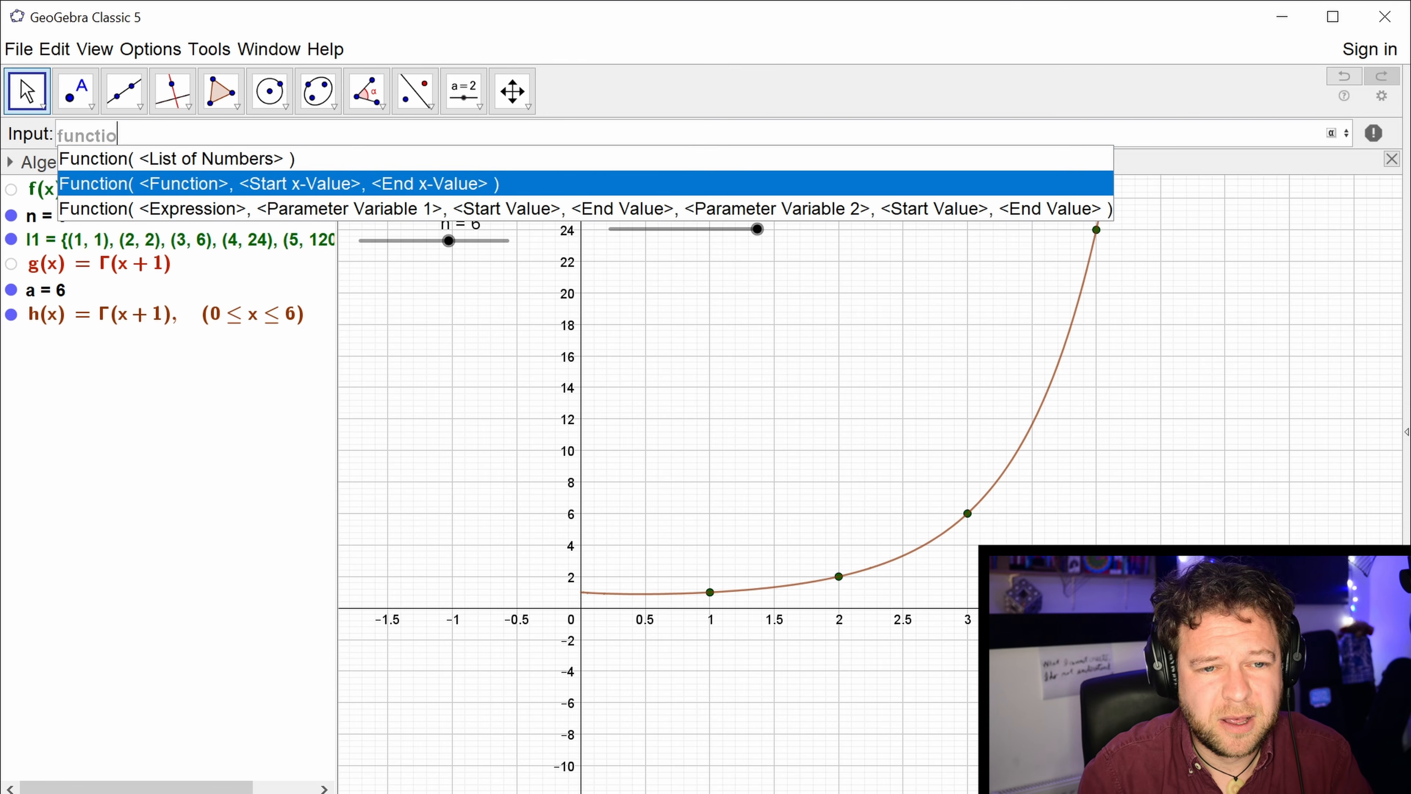
pyautogui.press('Return')
pyautogui.write('g')
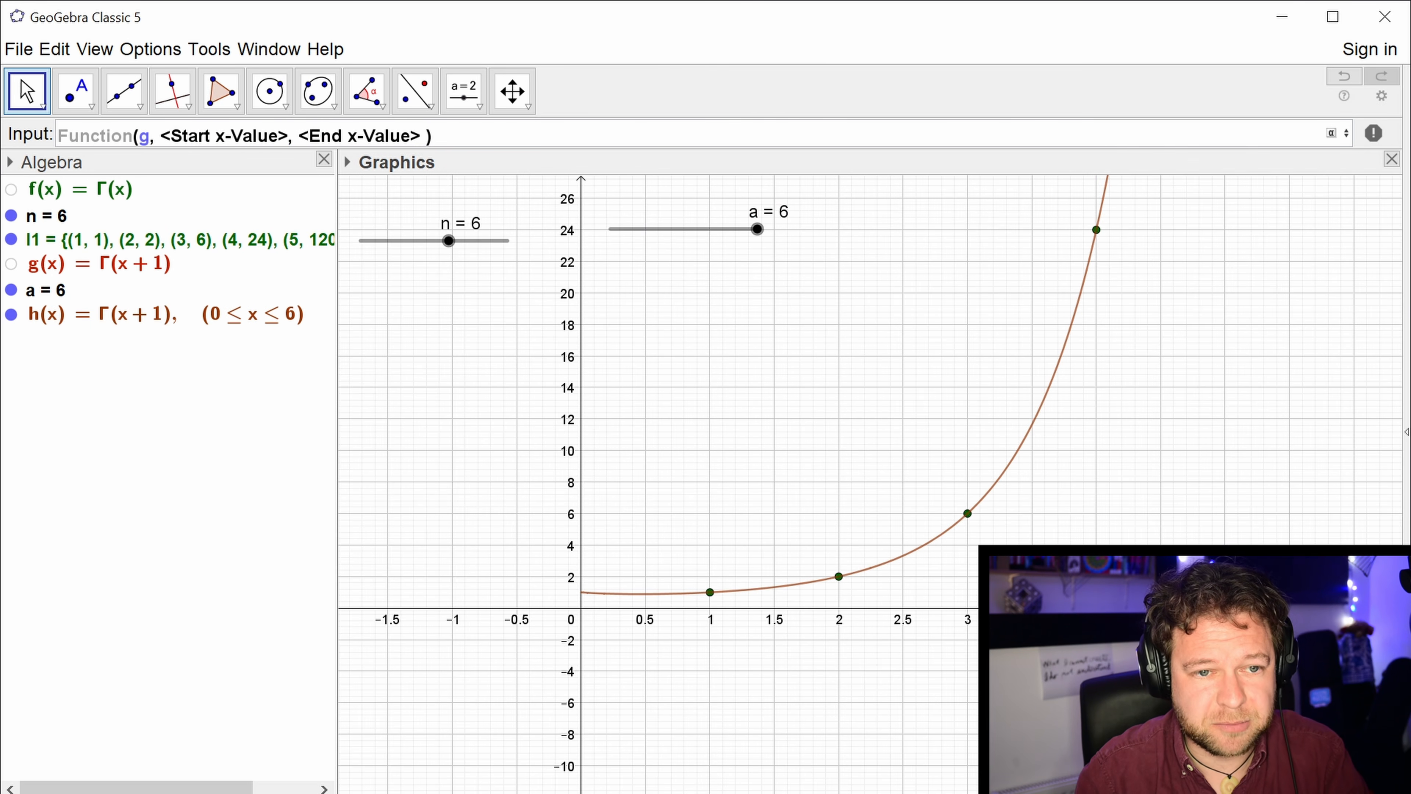
pyautogui.press('Tab')
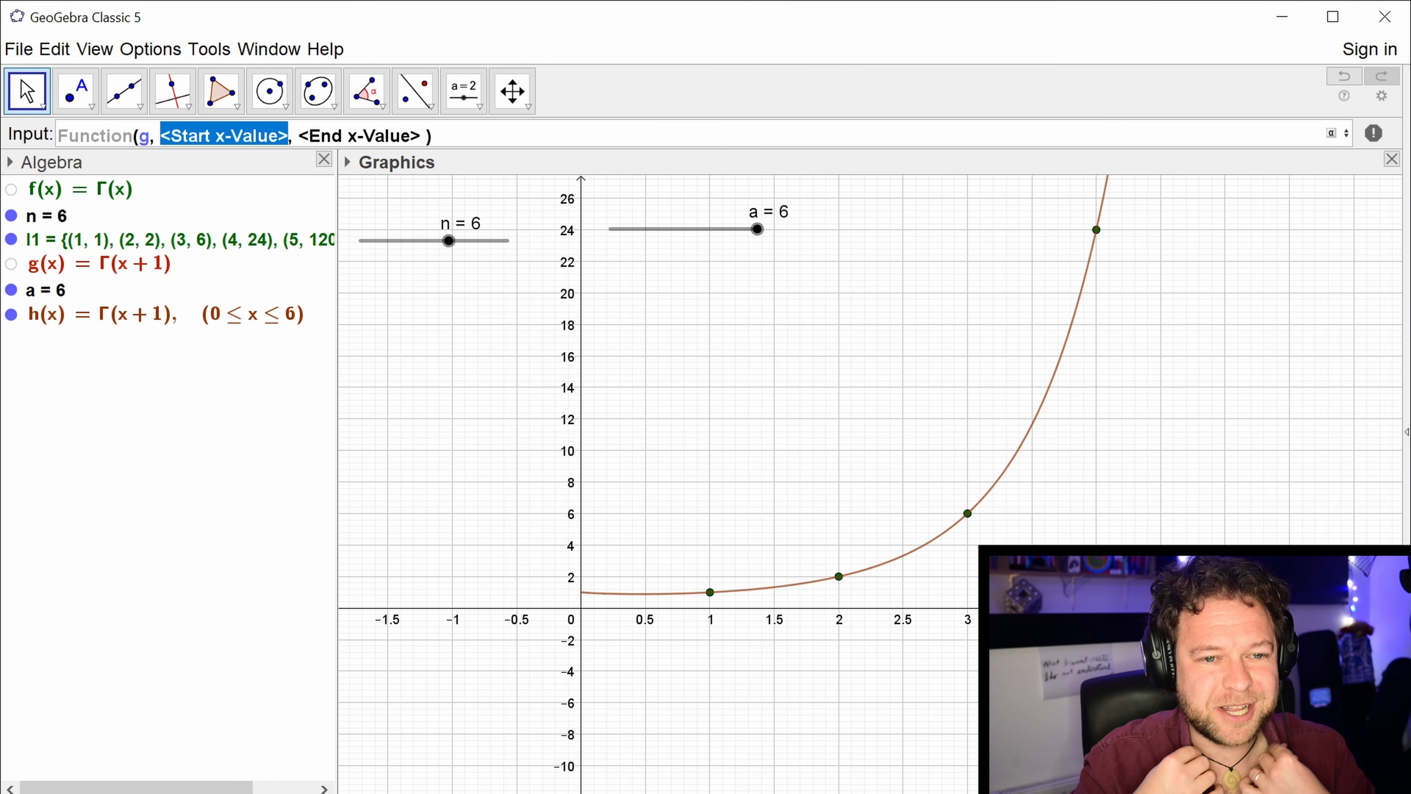
pyautogui.write('-b')
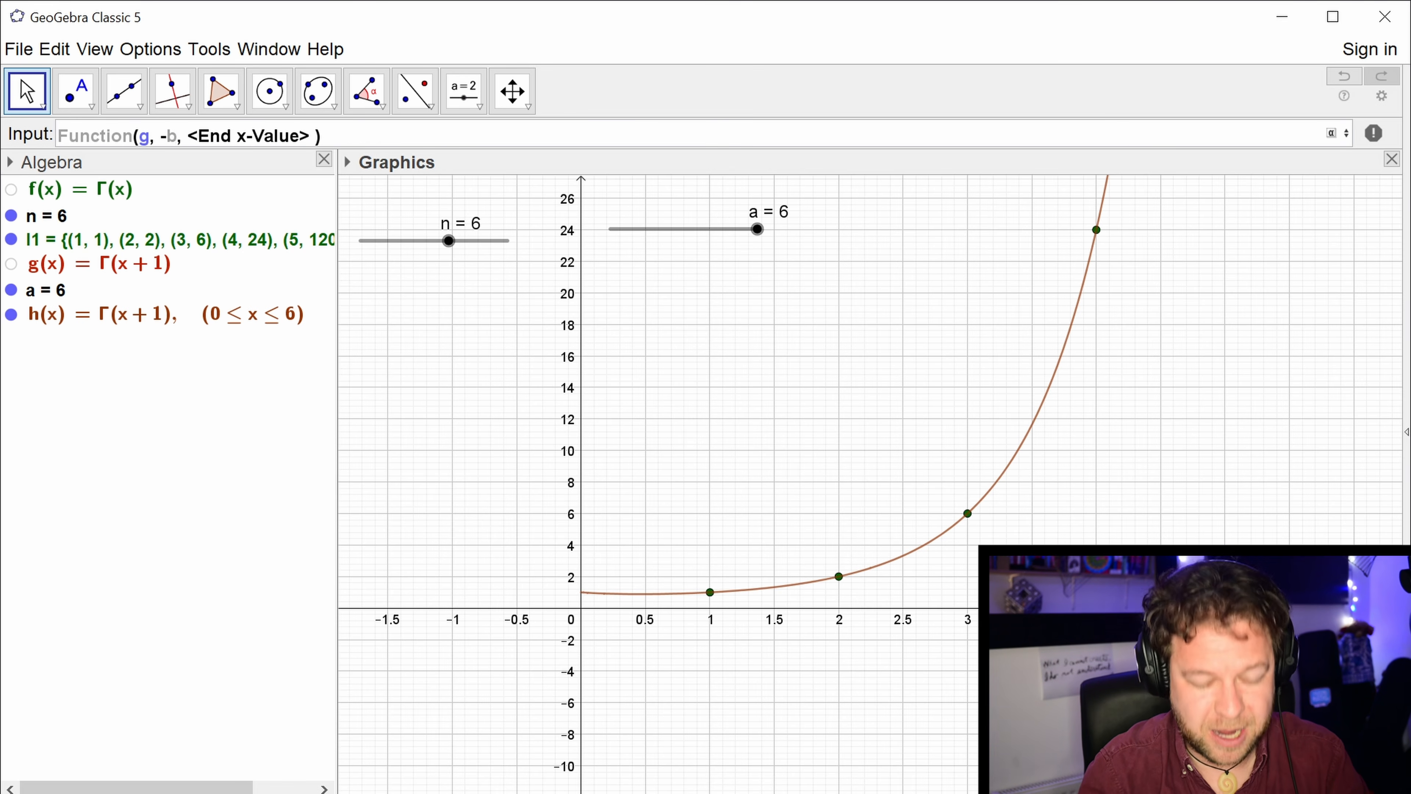
pyautogui.press('Tab')
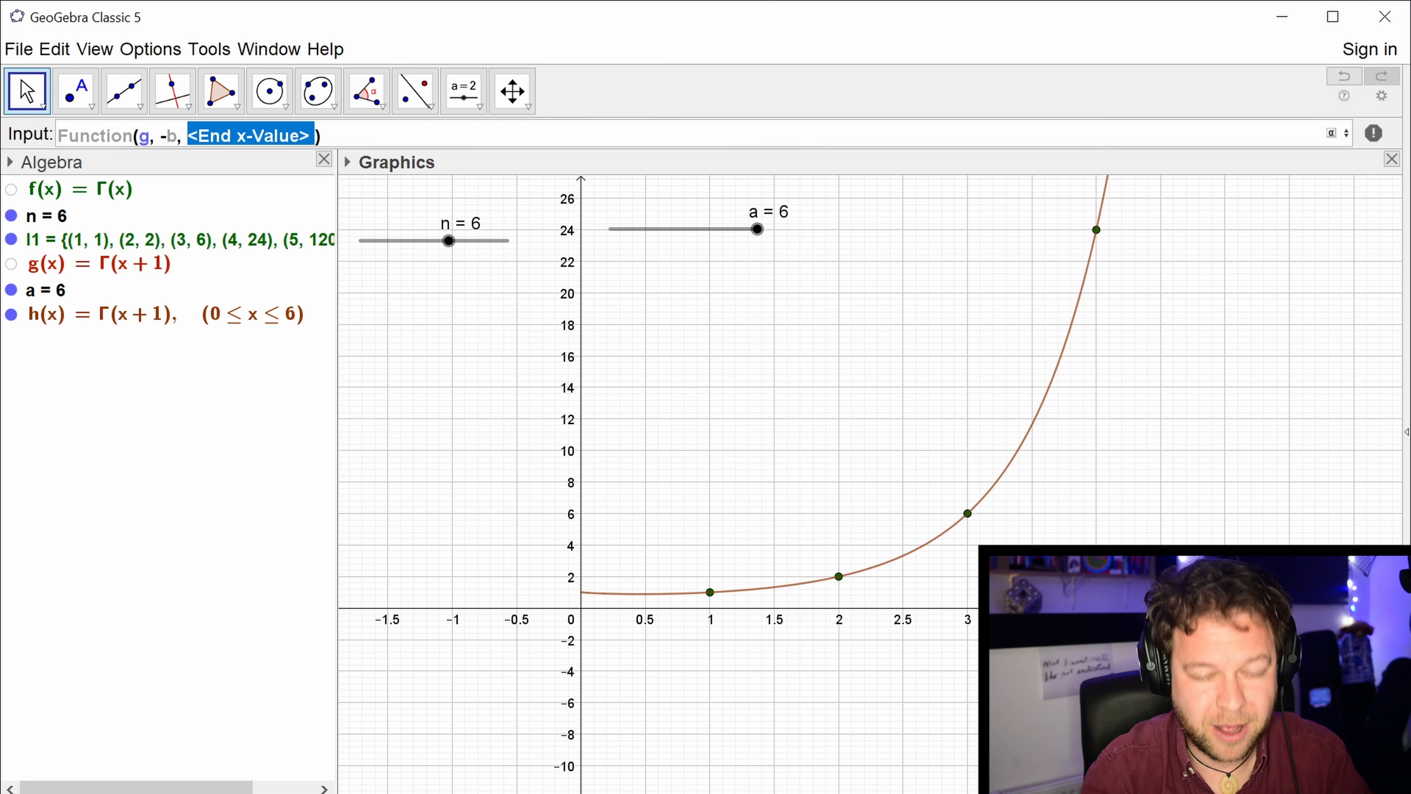
pyautogui.write('0')
pyautogui.press('Return')
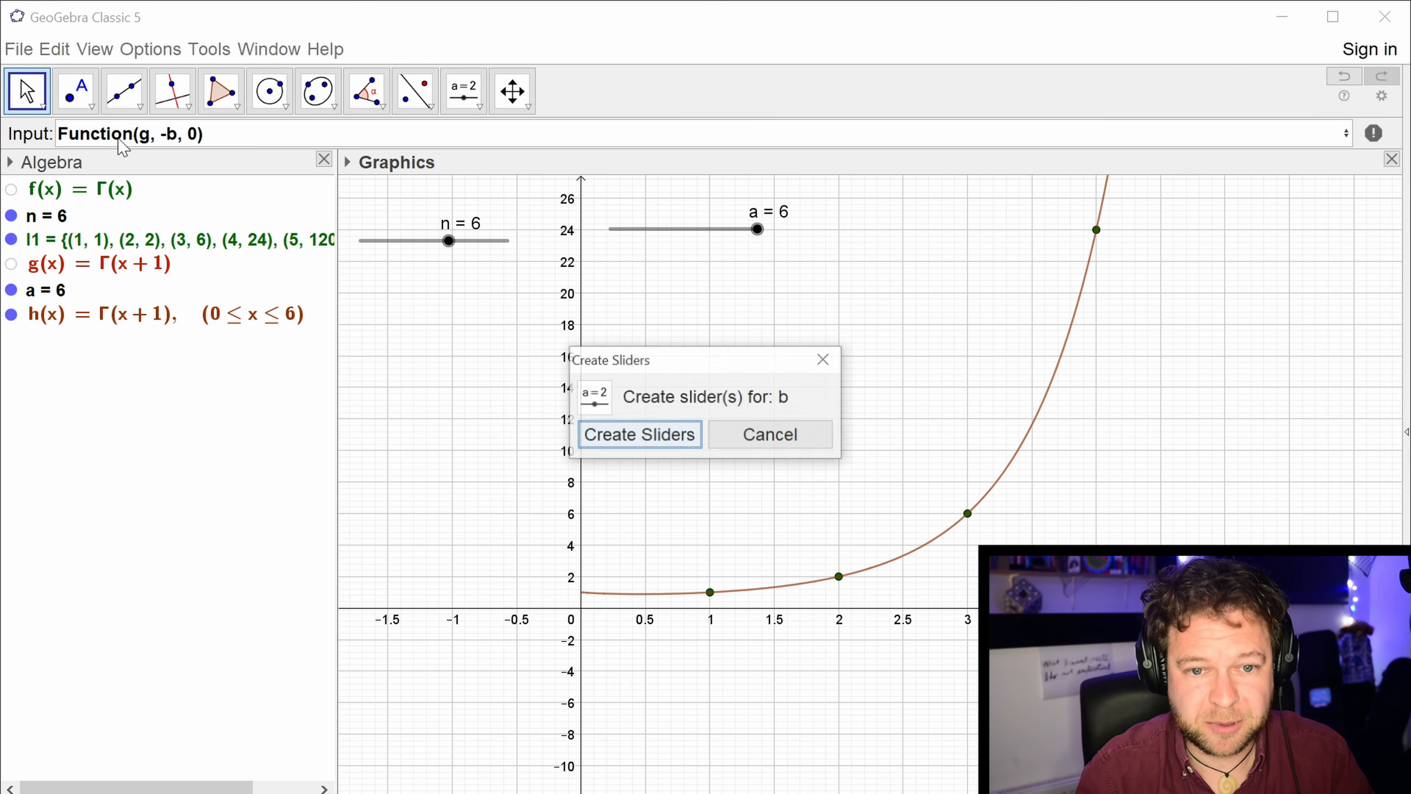
pyautogui.click(627, 439)
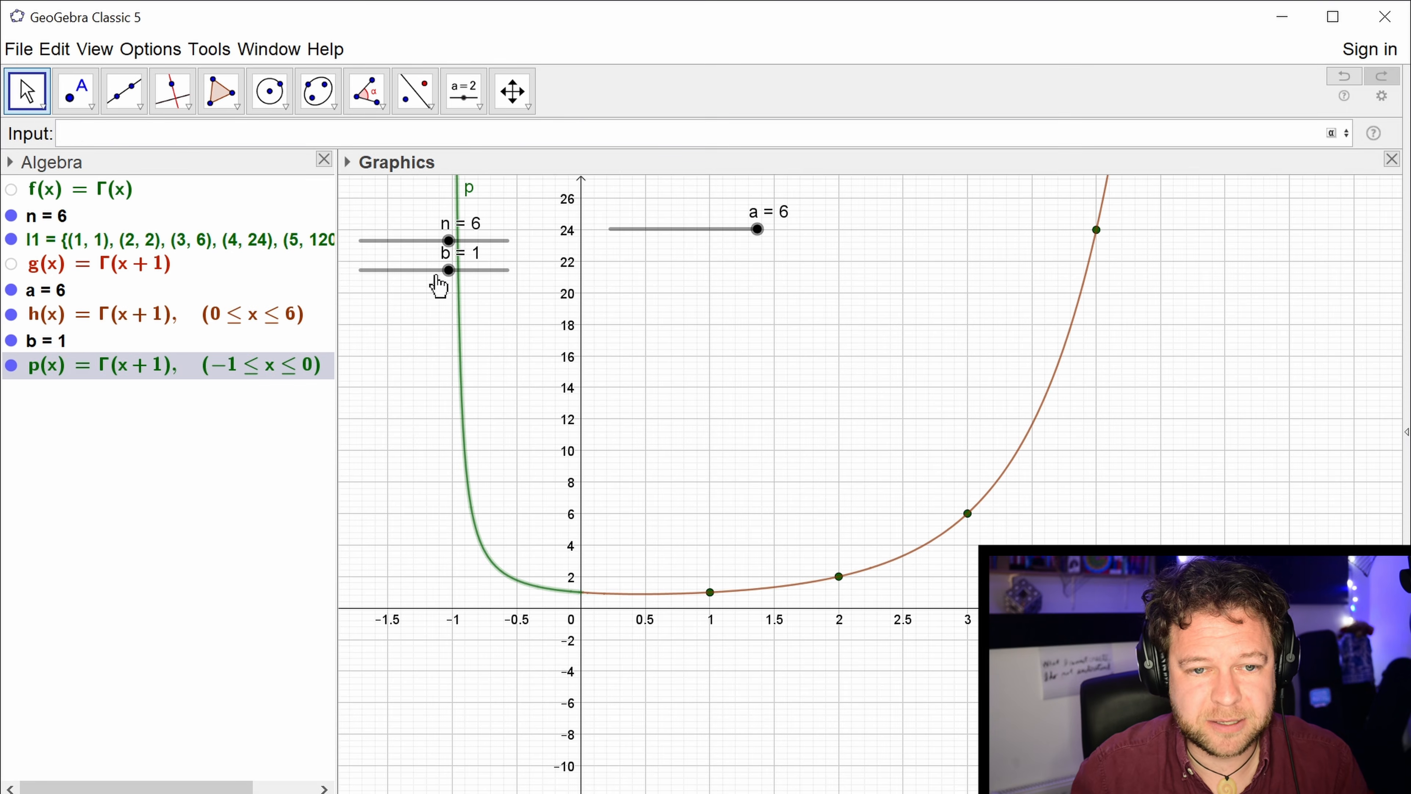
# Set slider b's minimum to 0 and maximum to 10.
pyautogui.rightClick(439, 286)
pyautogui.click(536, 506)
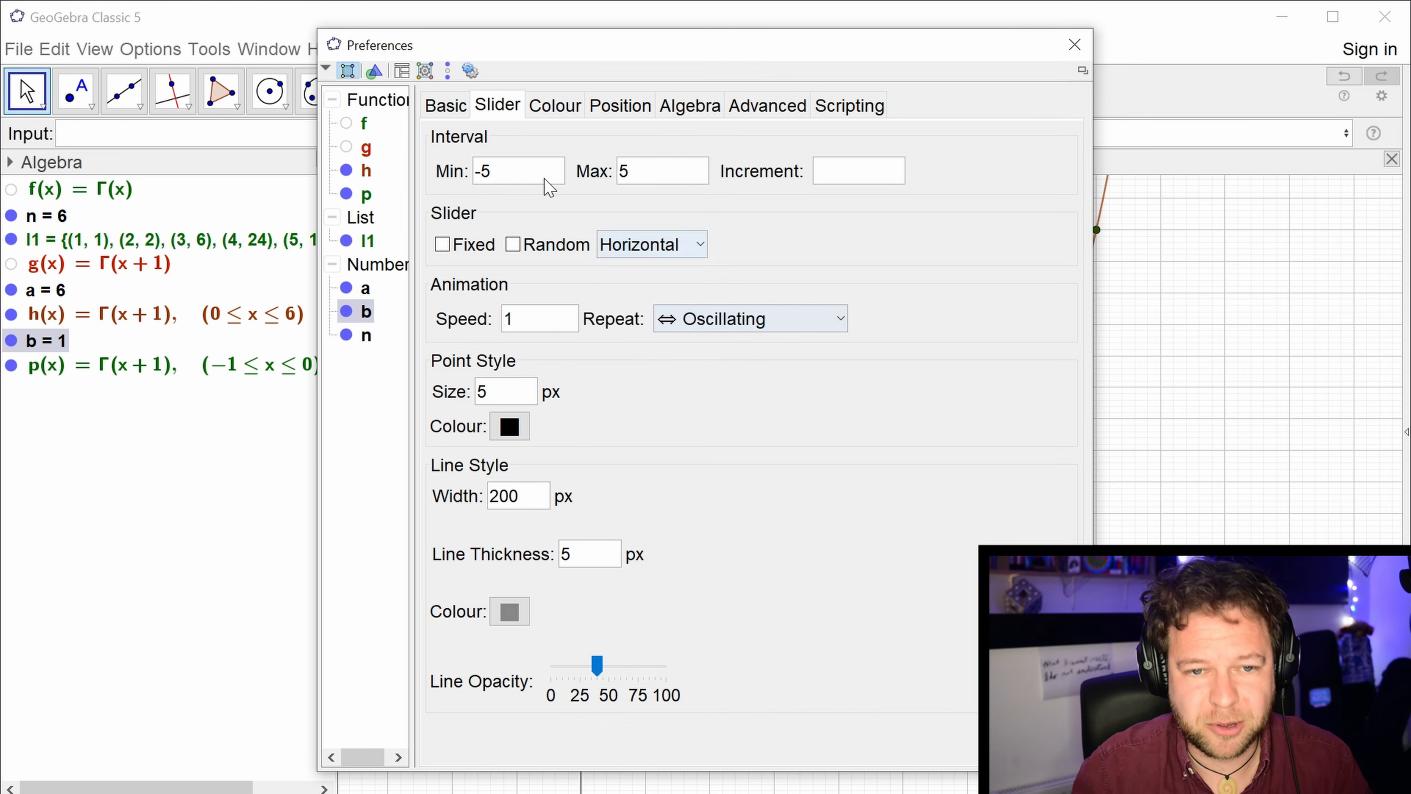
pyautogui.write('0')
pyautogui.press('Tab')
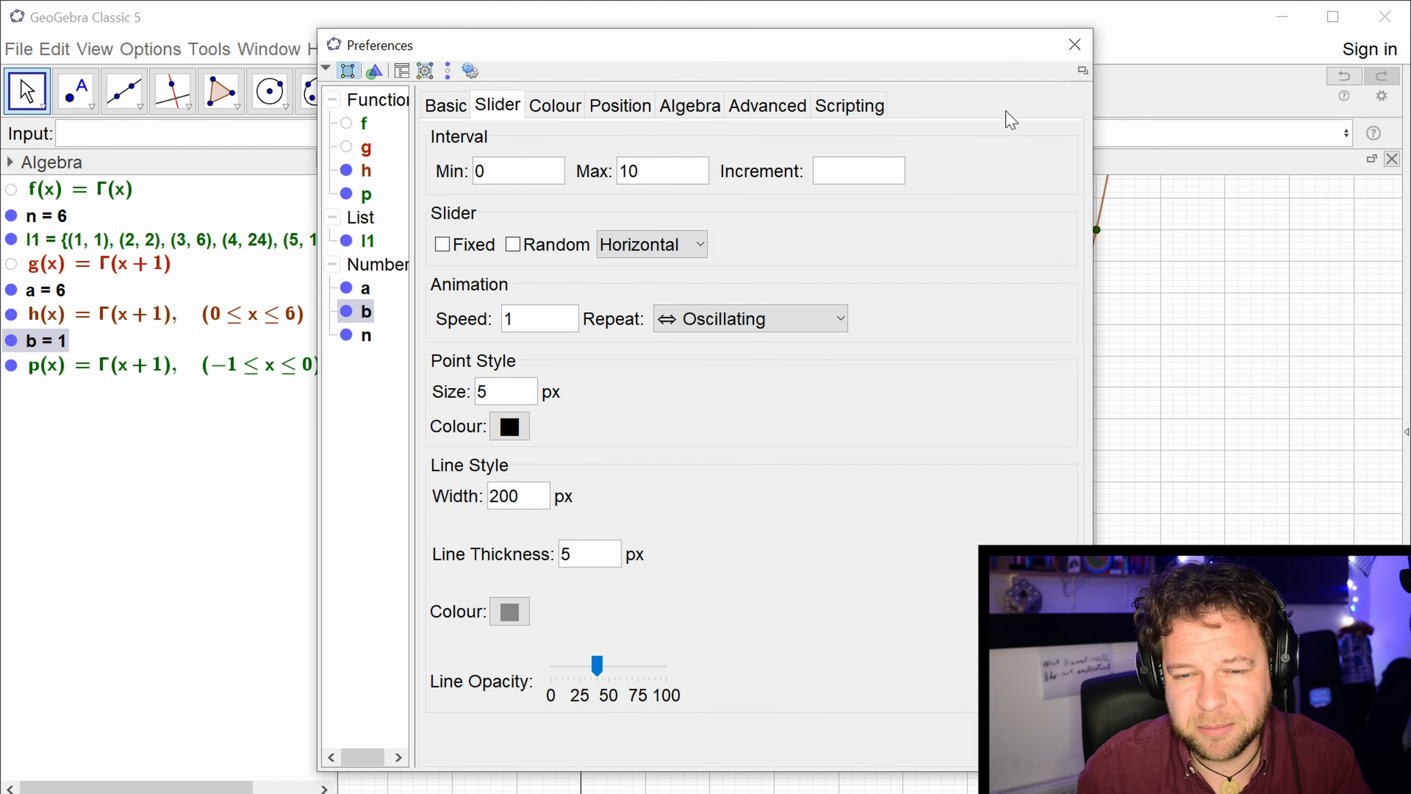
pyautogui.click(1074, 44)
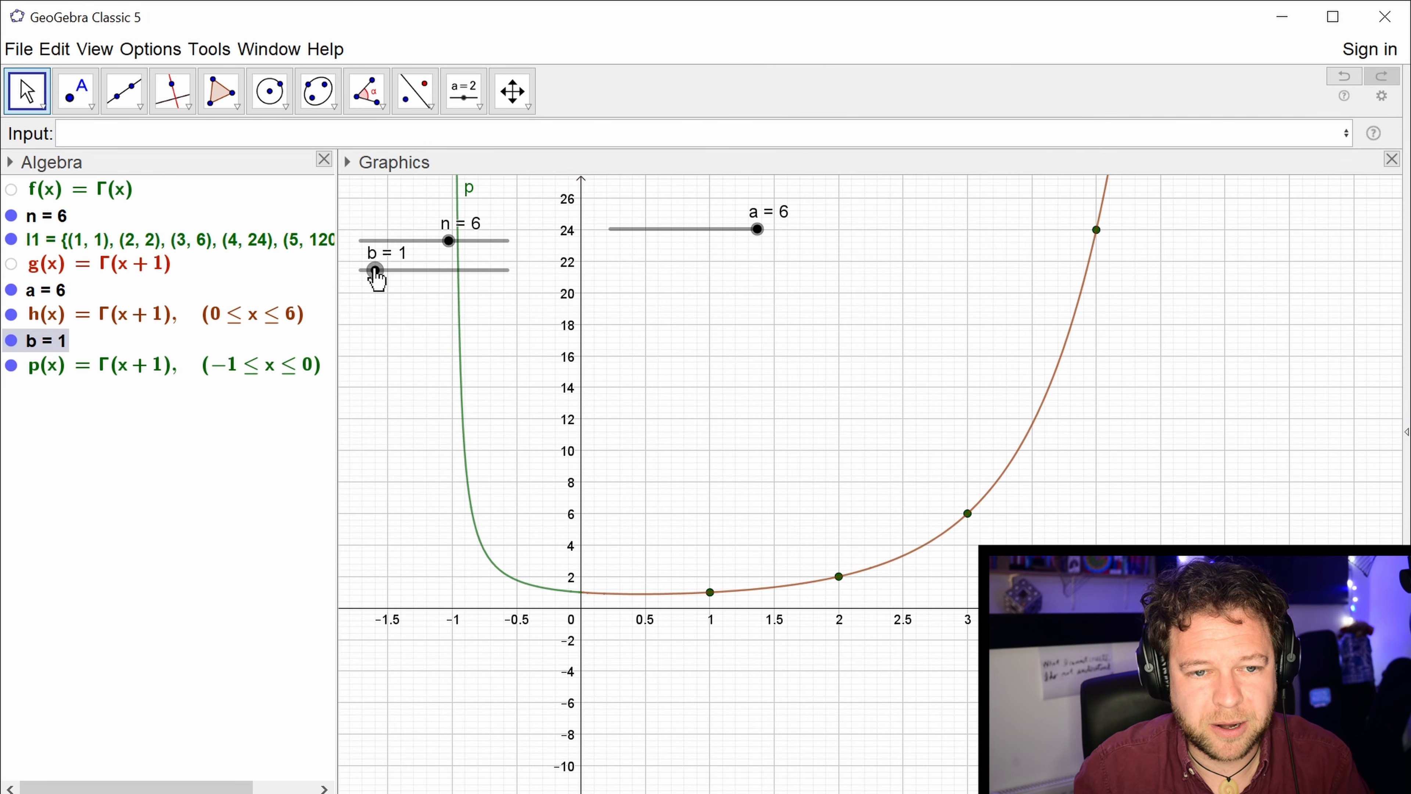
# Reset slider b to 0 and raise it to 10 to trace the shifted gamma curve across the negative x-values.
pyautogui.moveTo(376, 275); pyautogui.dragTo(322, 288)
pyautogui.scroll(-4, 627, 454)
pyautogui.moveTo(654, 469); pyautogui.dragTo(927, 476)
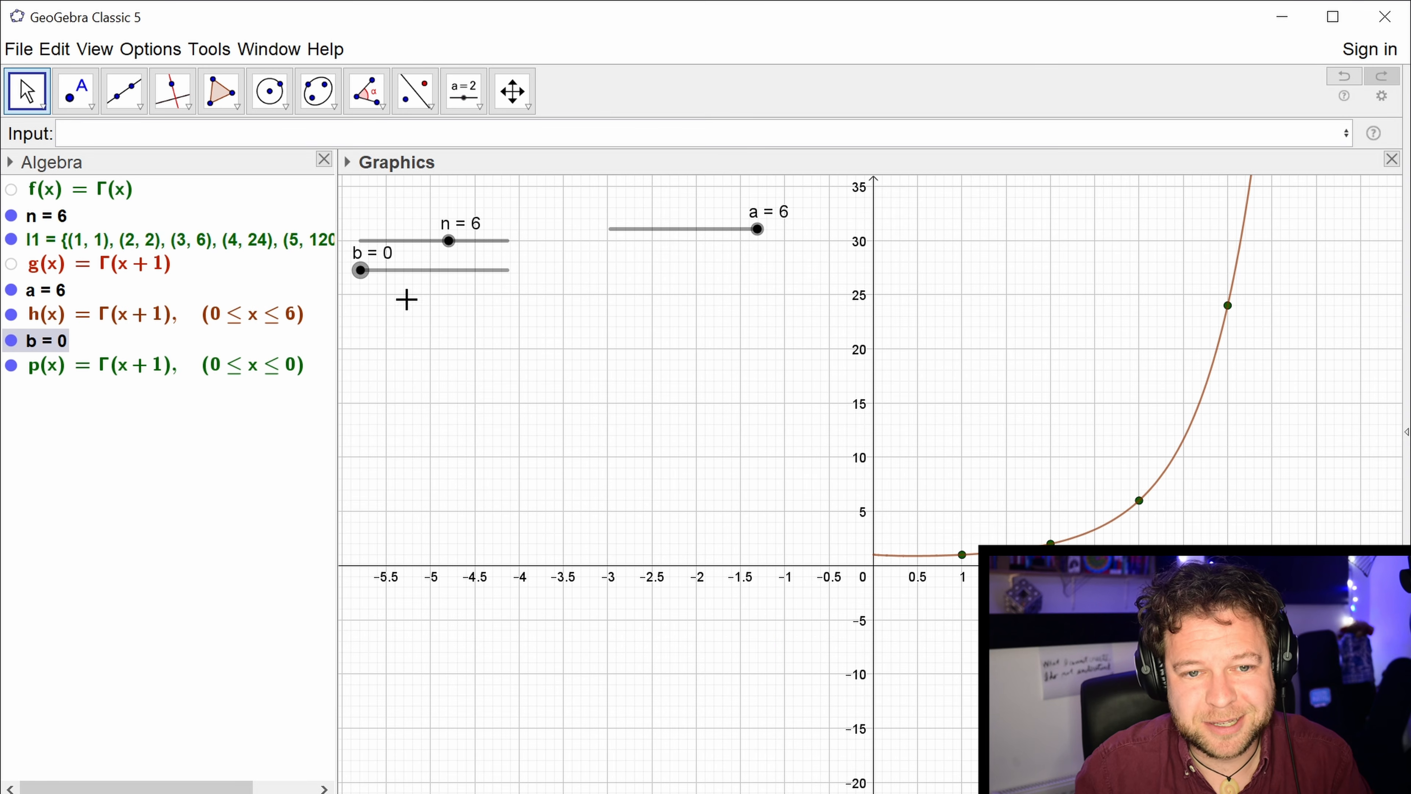
pyautogui.moveTo(366, 280); pyautogui.dragTo(570, 397)
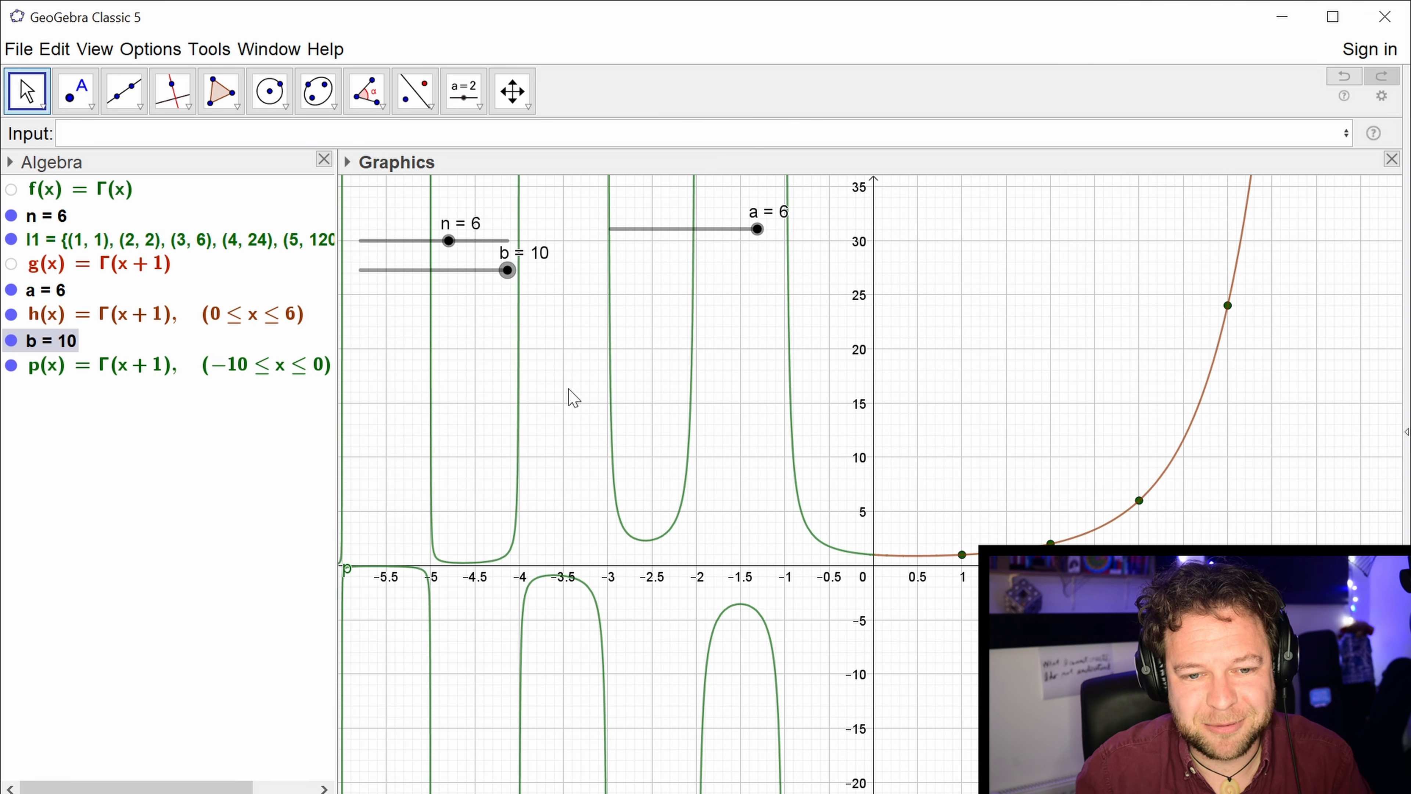
# Examine the shifted gamma curve from x = -10 to 0, close up between -9 and -5, and its continuation over positive x-values.
pyautogui.scroll(-1, 569, 498)
pyautogui.scroll(-2, 569, 499)
pyautogui.moveTo(584, 501); pyautogui.dragTo(844, 494)
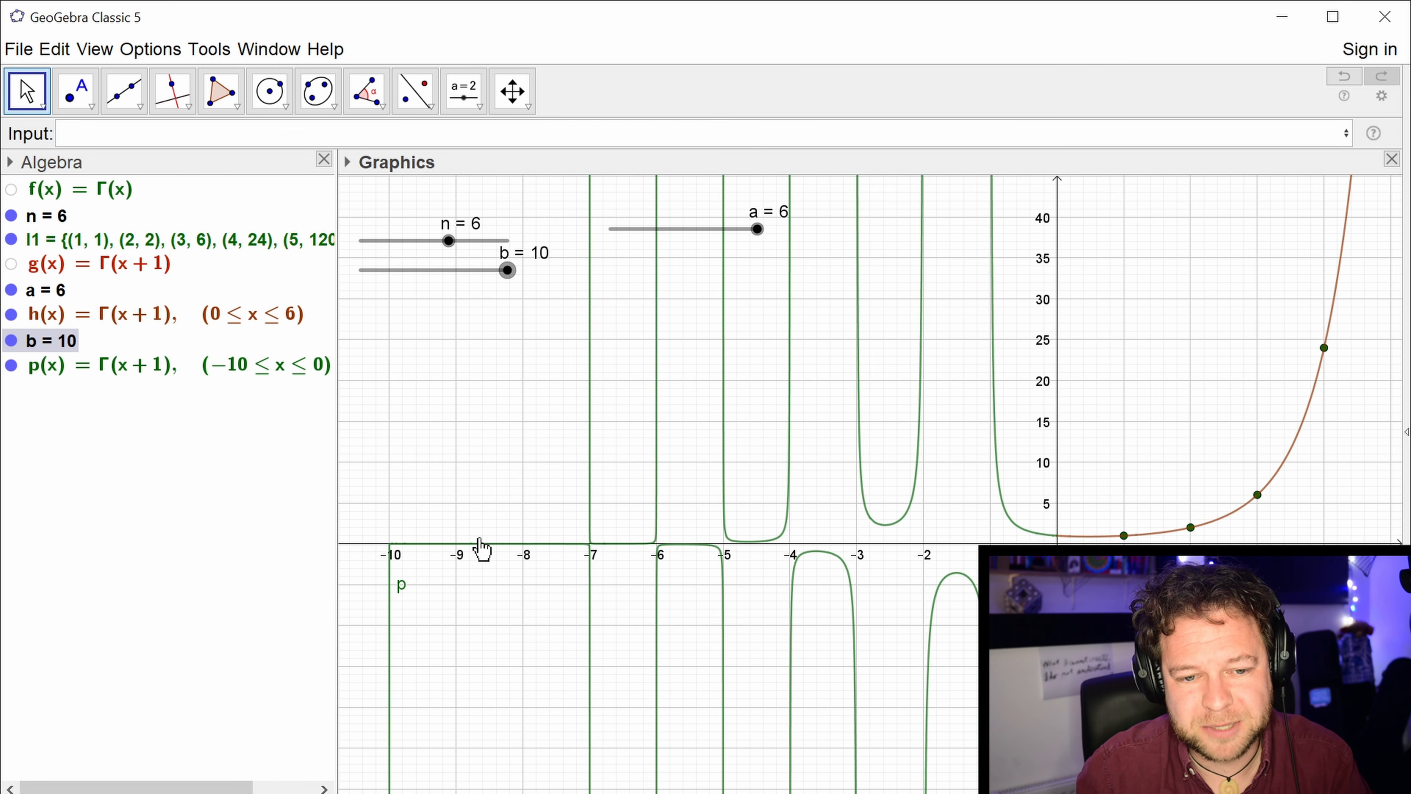
pyautogui.scroll(2, 573, 550)
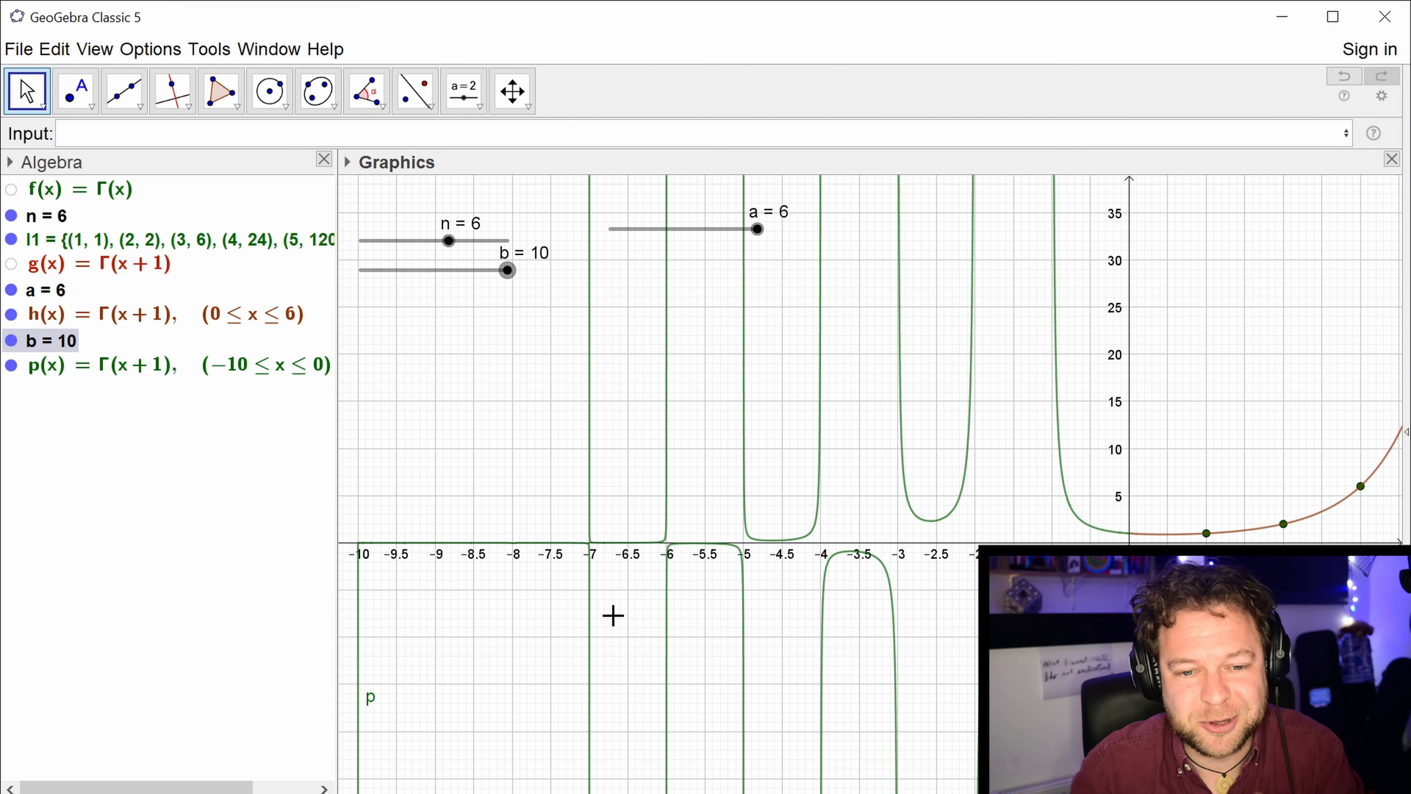
pyautogui.scroll(2, 621, 585)
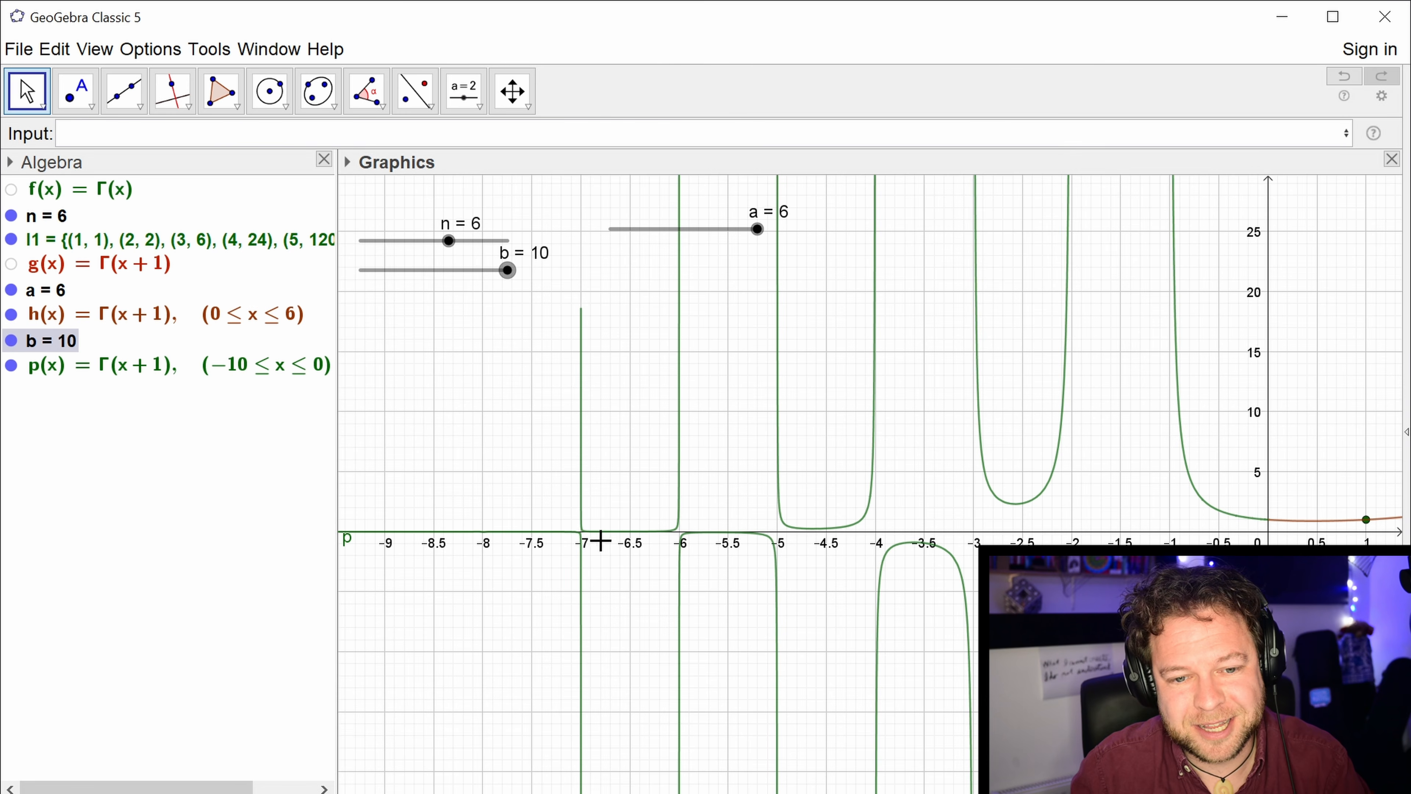
pyautogui.scroll(2, 589, 547)
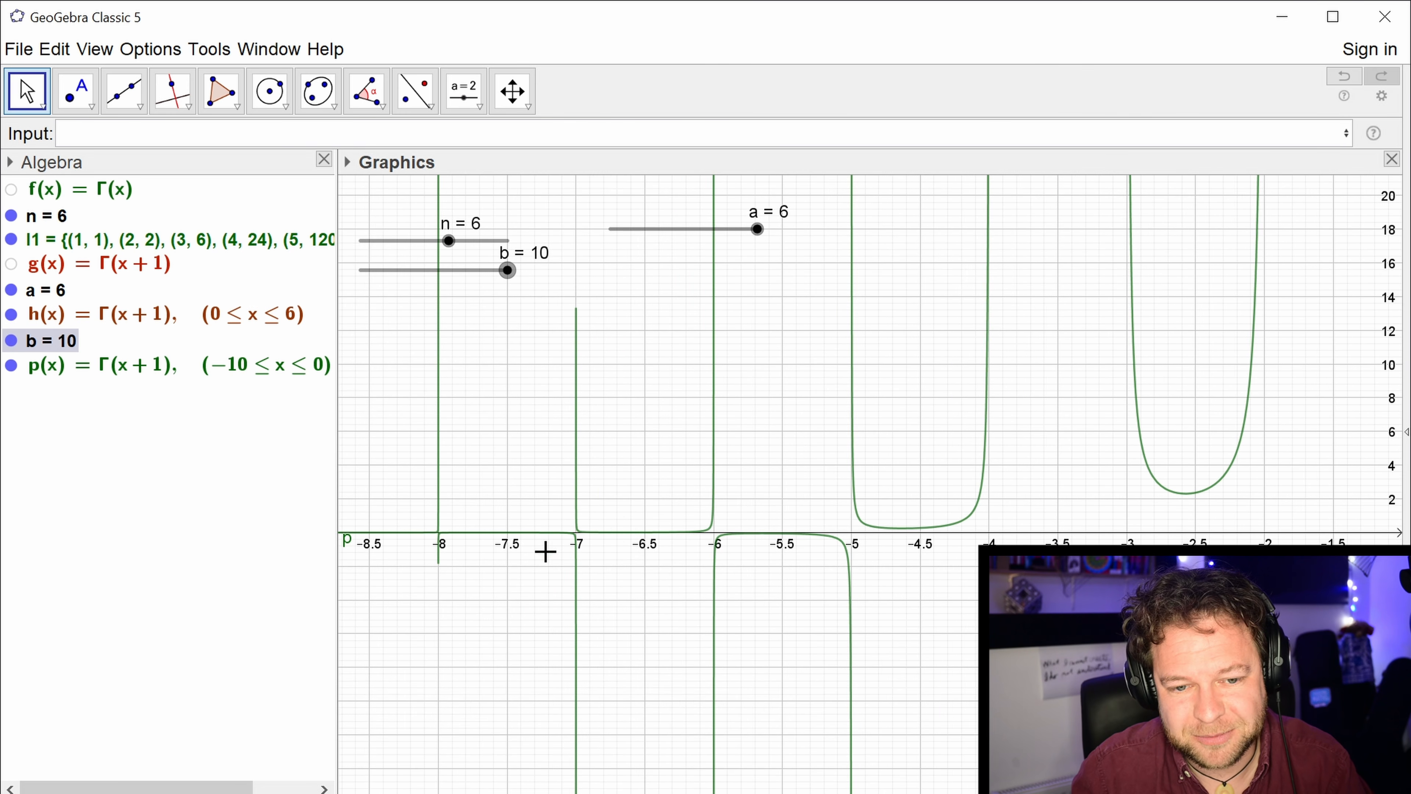
pyautogui.scroll(-3, 635, 542)
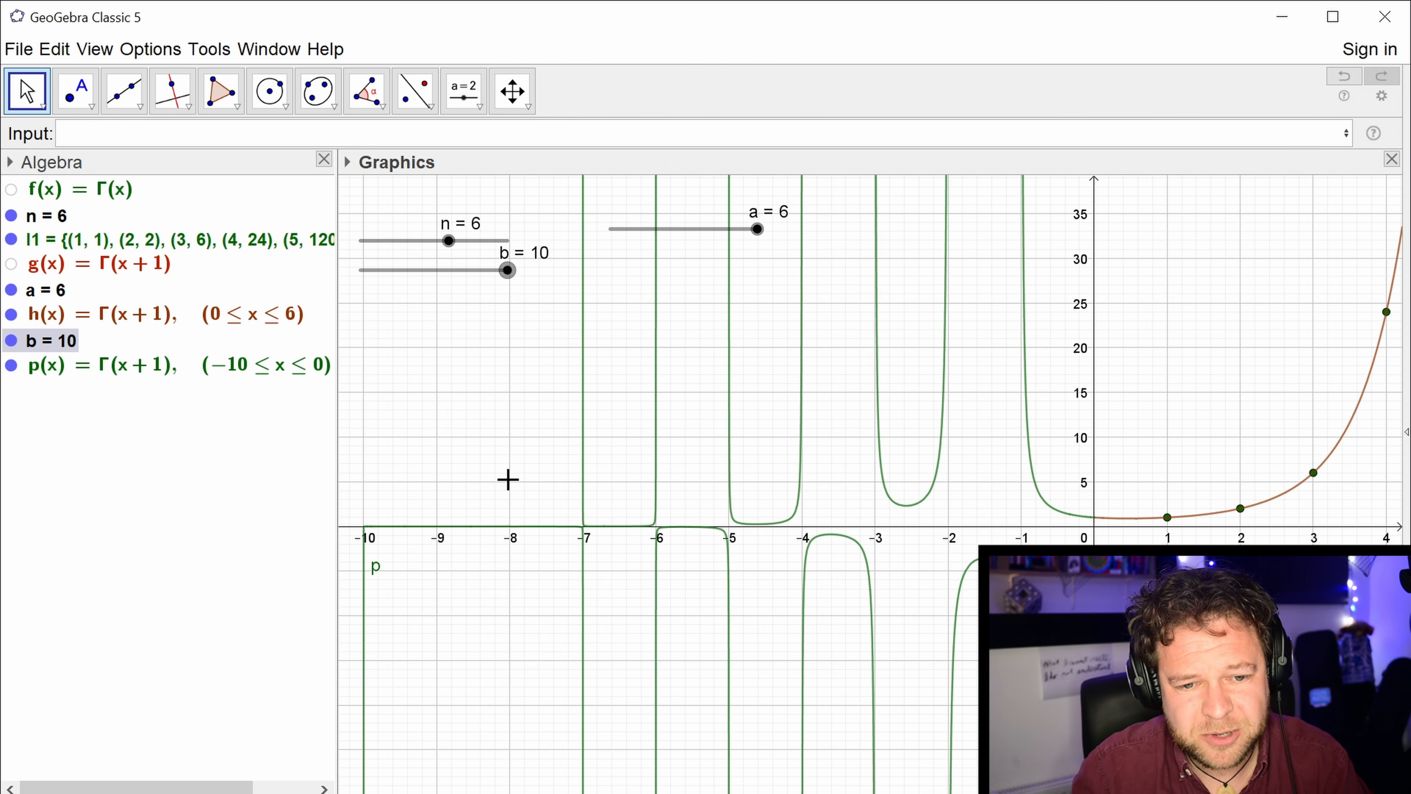
pyautogui.moveTo(1203, 430); pyautogui.dragTo(803, 461)
pyautogui.scroll(4, 803, 462)
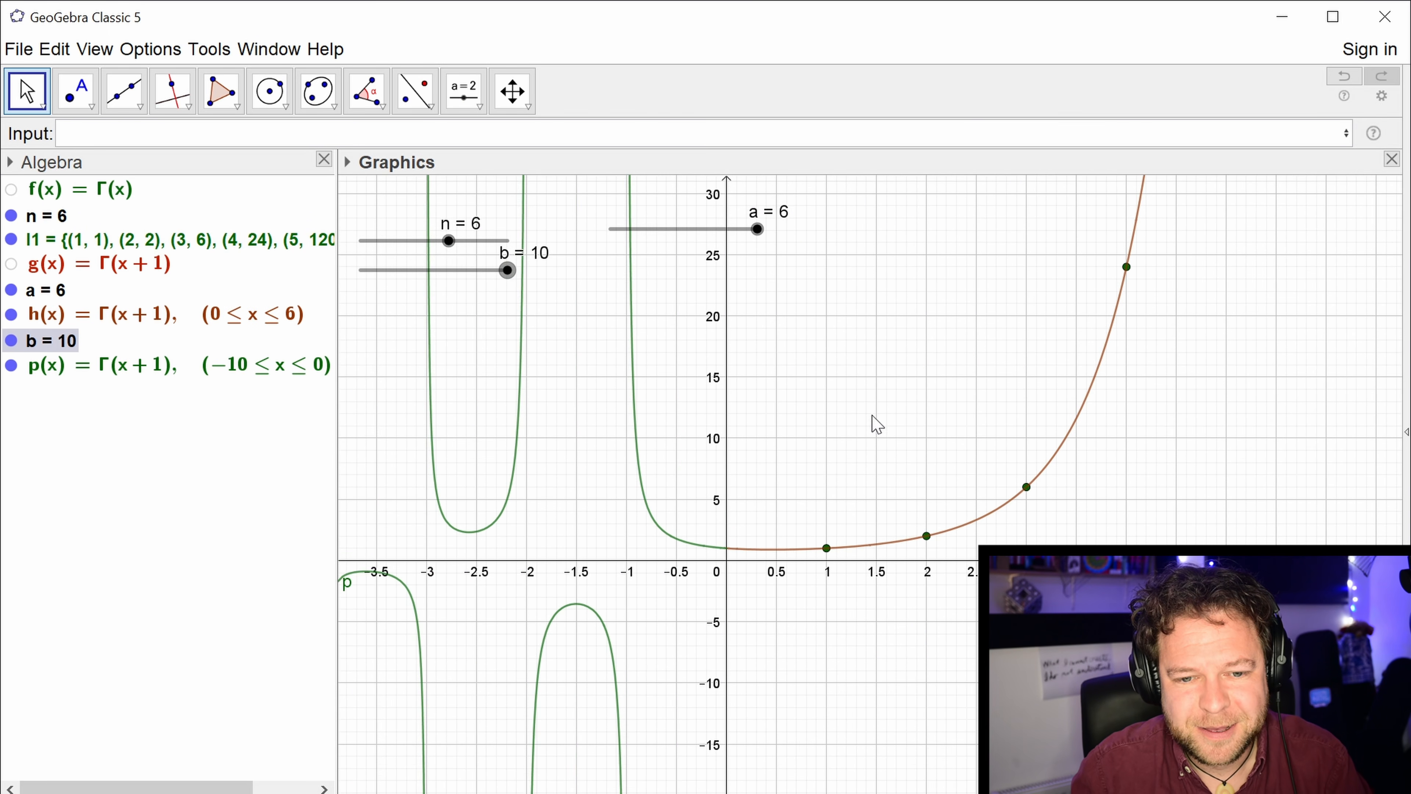
pyautogui.moveTo(873, 412); pyautogui.dragTo(874, 392)
# Reset slider b to 0 and slider a to its minimum, and start the animation of both sliders.
pyautogui.moveTo(517, 274); pyautogui.dragTo(340, 274)
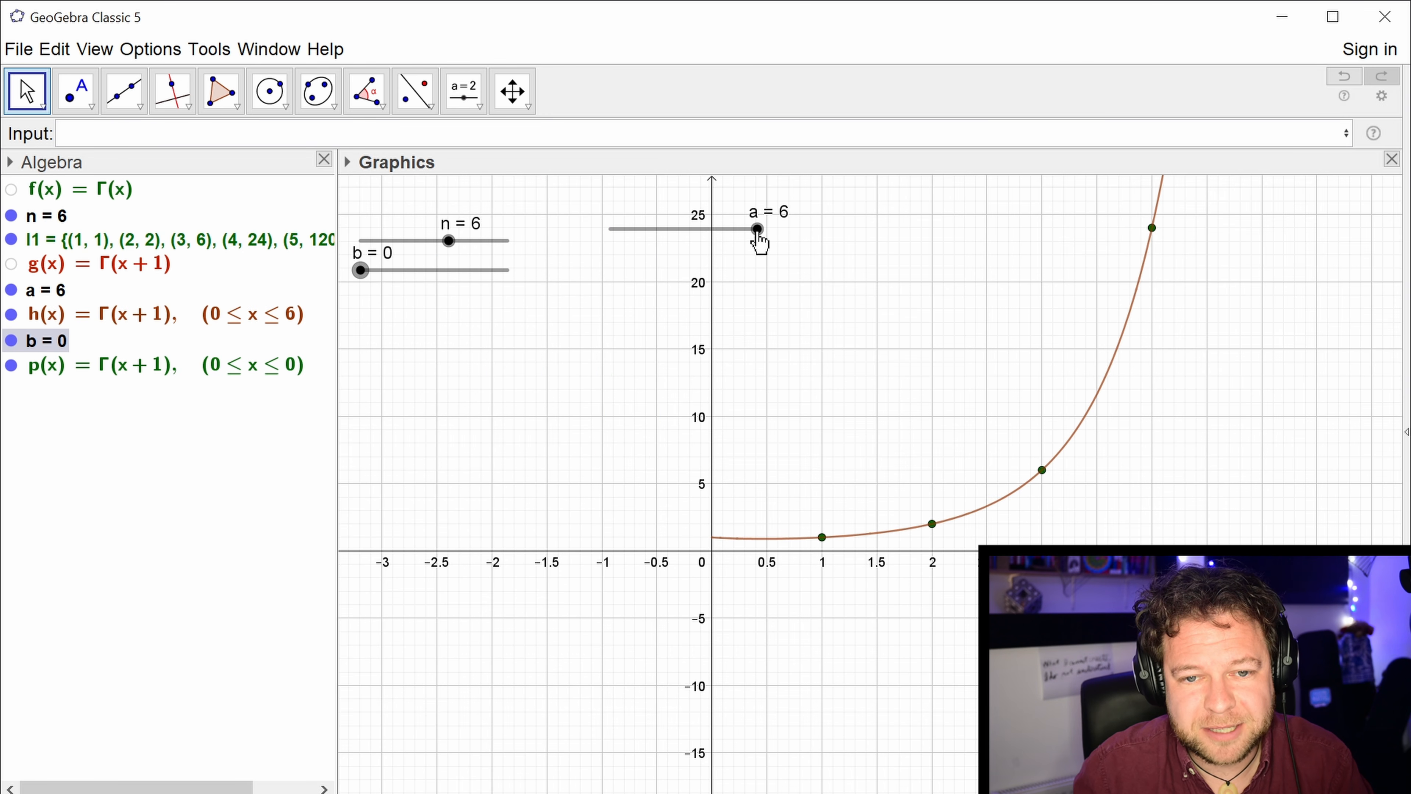
pyautogui.moveTo(758, 228)
pyautogui.mouseDown()
pyautogui.moveTo(595, 238)
pyautogui.moveTo(775, 258)
pyautogui.moveTo(616, 232)
pyautogui.mouseUp()
pyautogui.rightClick(611, 229)
pyautogui.click(678, 315)
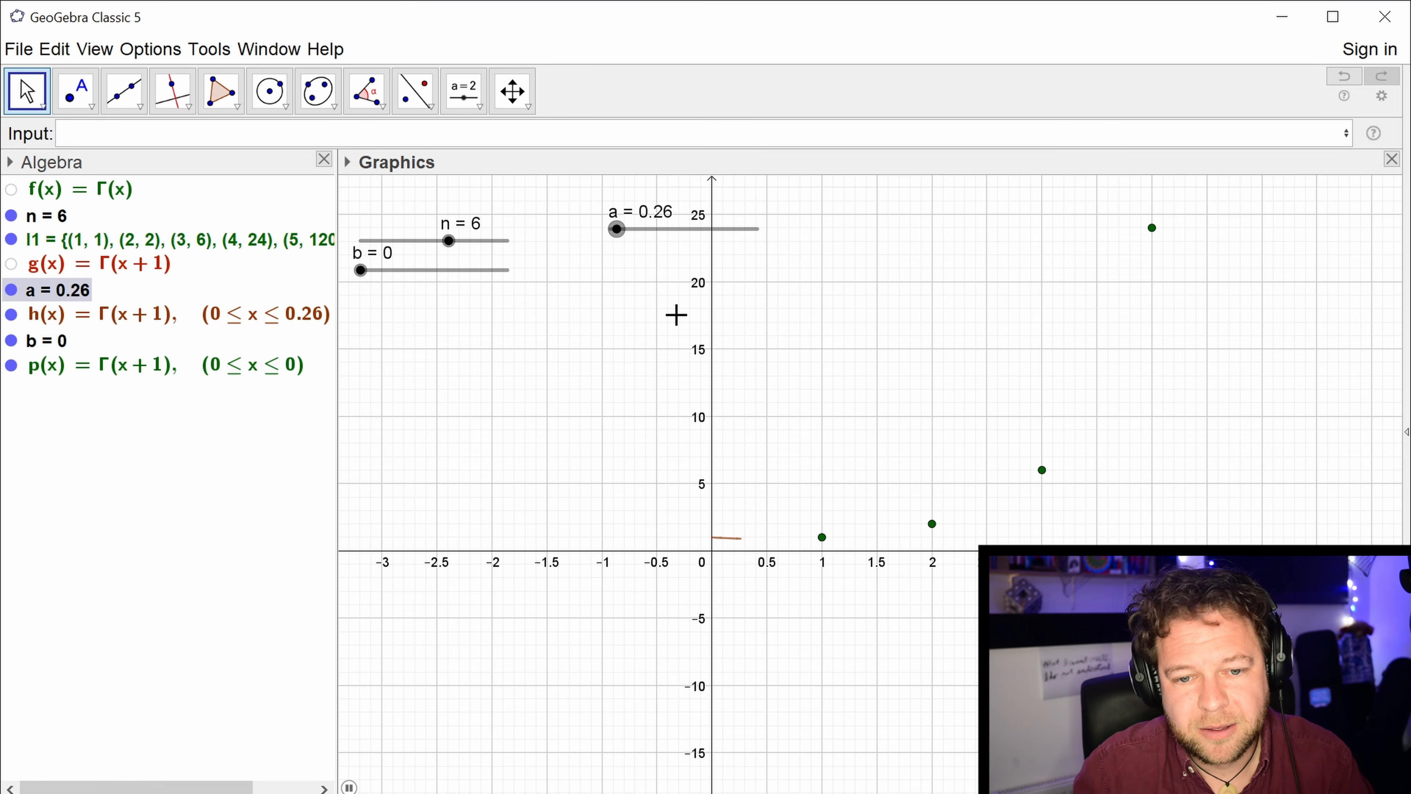
pyautogui.rightClick(359, 271)
pyautogui.click(427, 356)
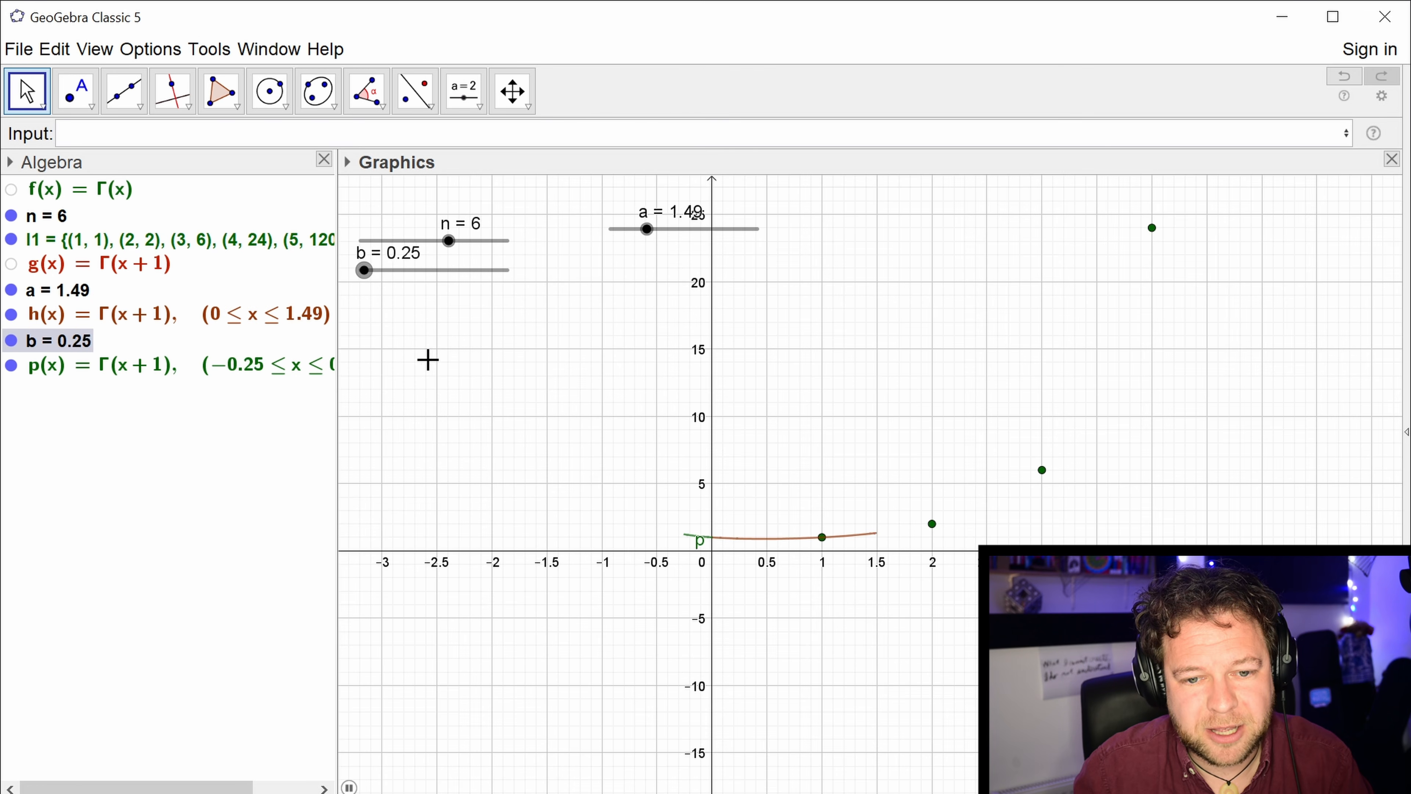
# Hide the label of function p.
pyautogui.rightClick(95, 367)
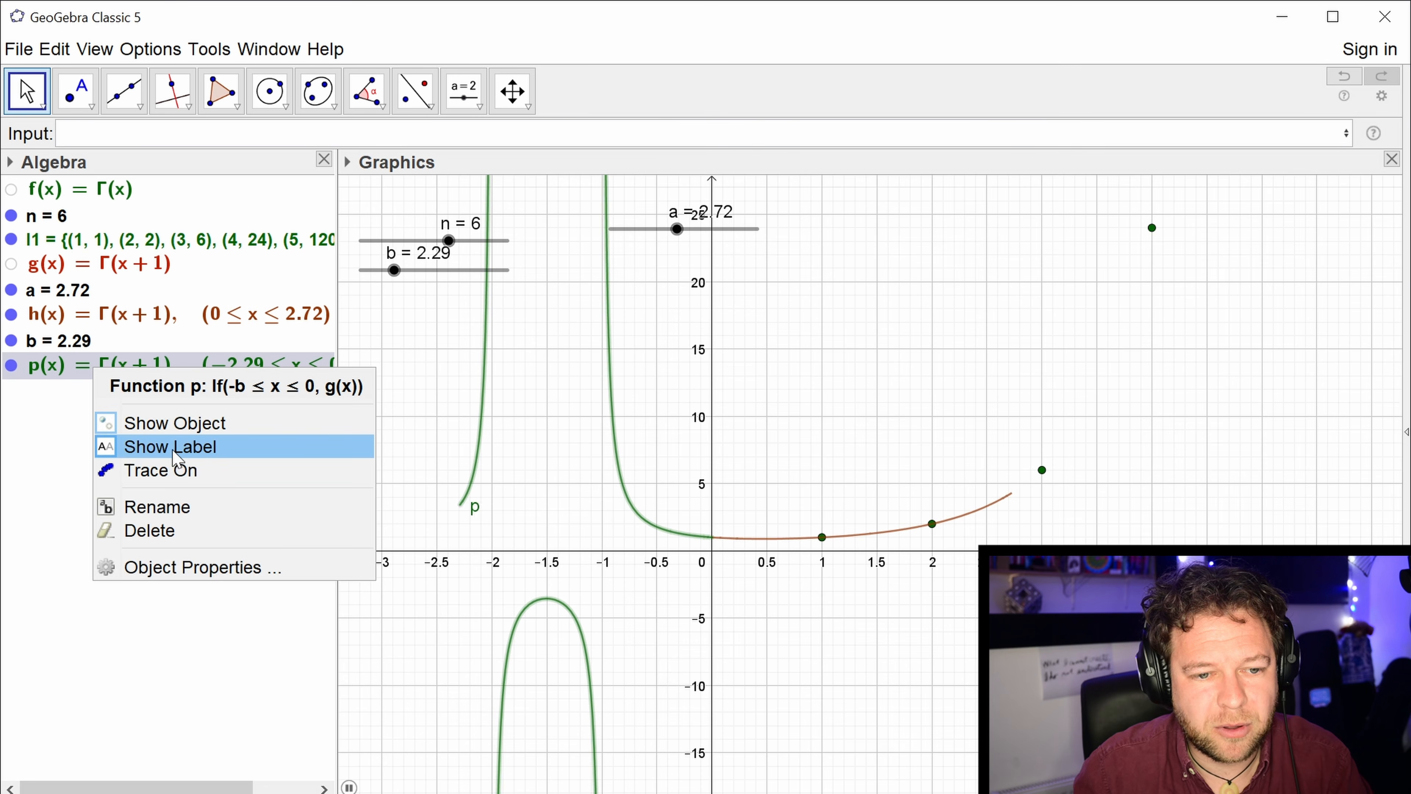
pyautogui.click(161, 453)
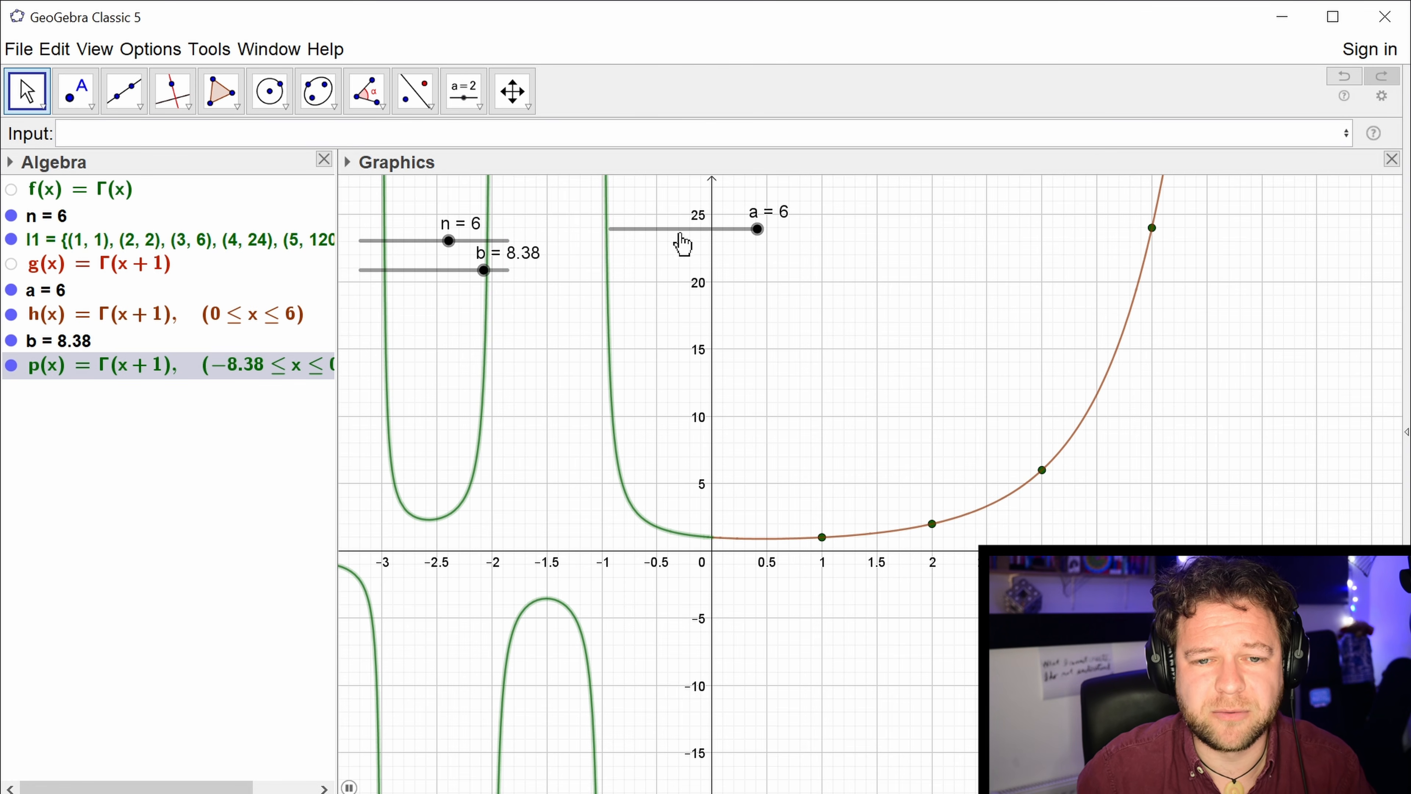
# Set slider b's animation to repeat as Increasing (Once).
pyautogui.rightClick(500, 275)
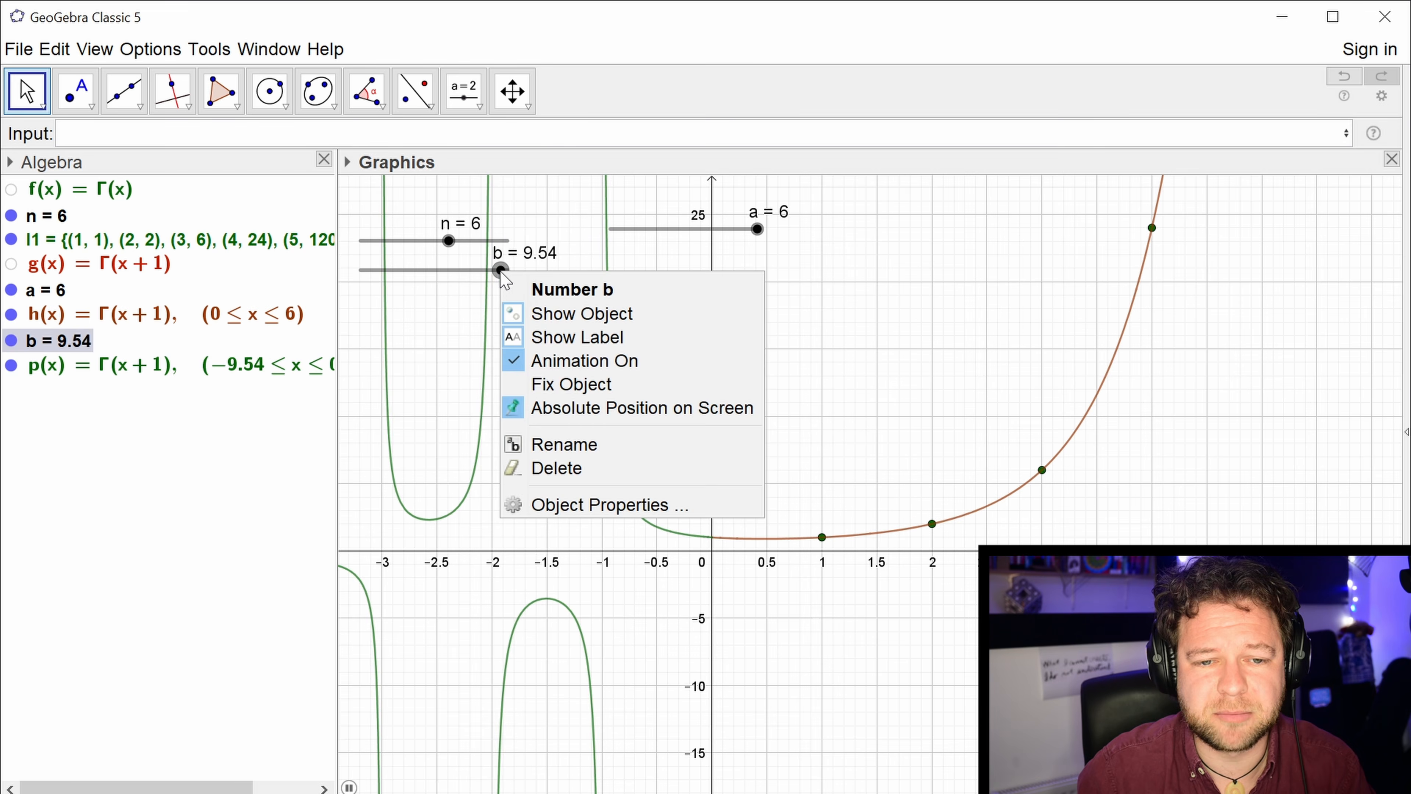
pyautogui.click(566, 521)
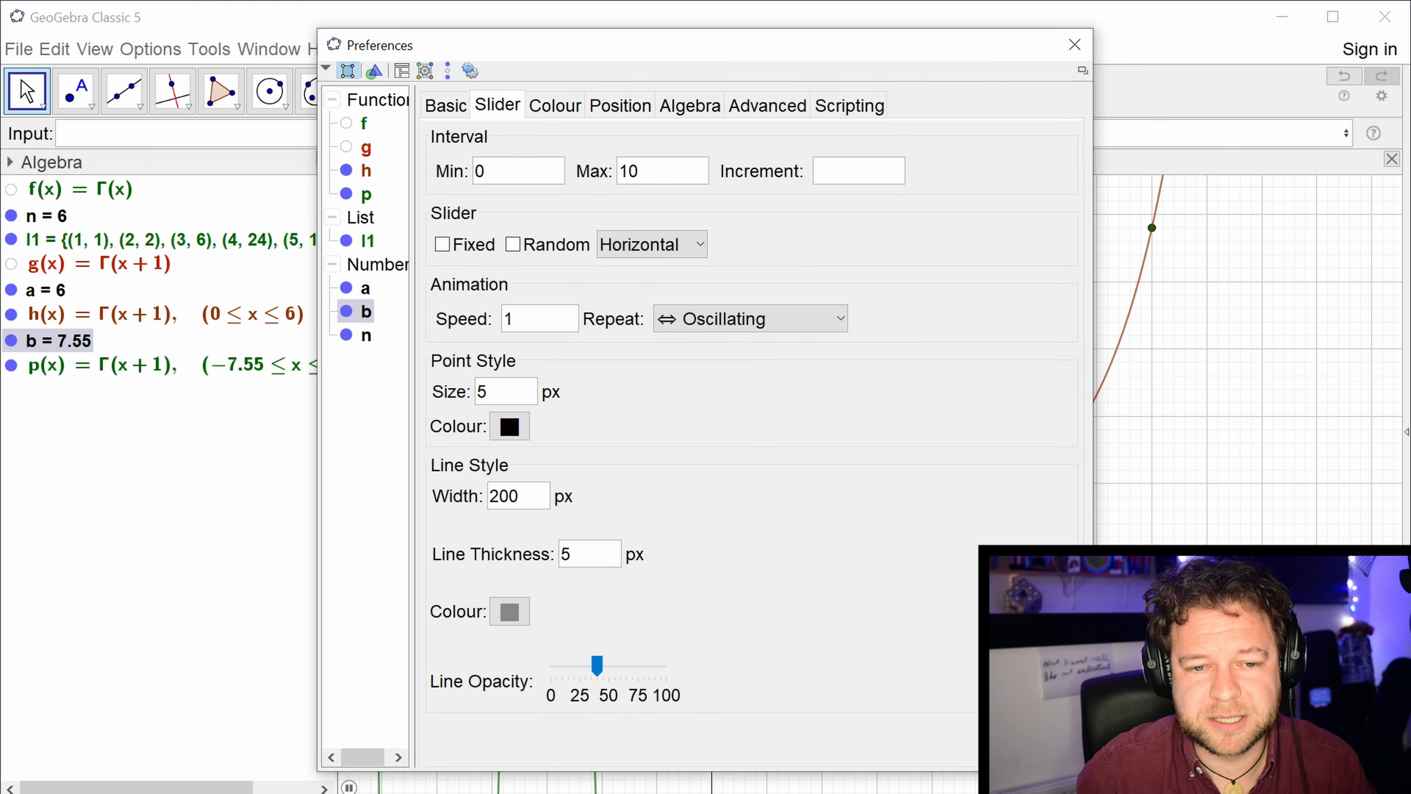
pyautogui.click(776, 330)
pyautogui.click(761, 422)
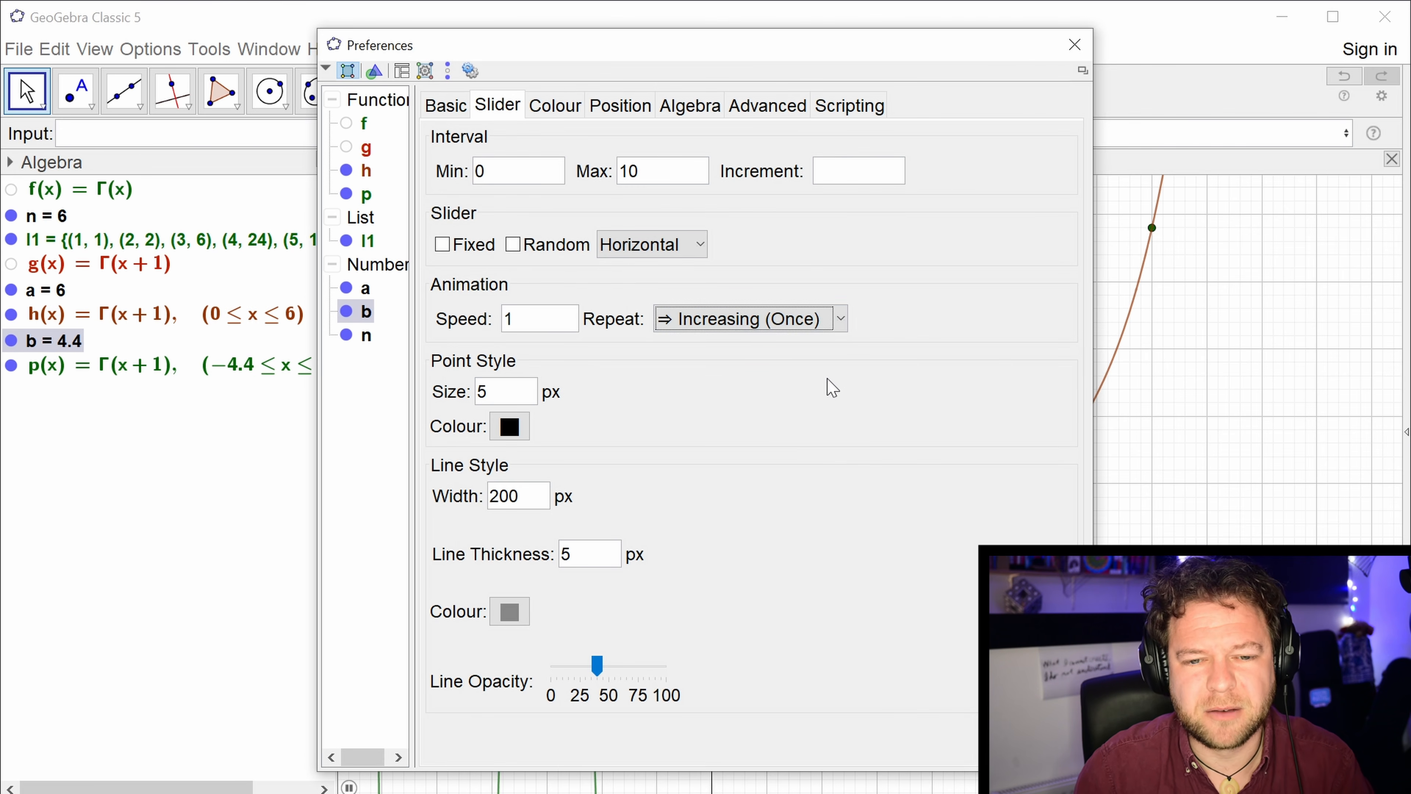
pyautogui.click(1073, 45)
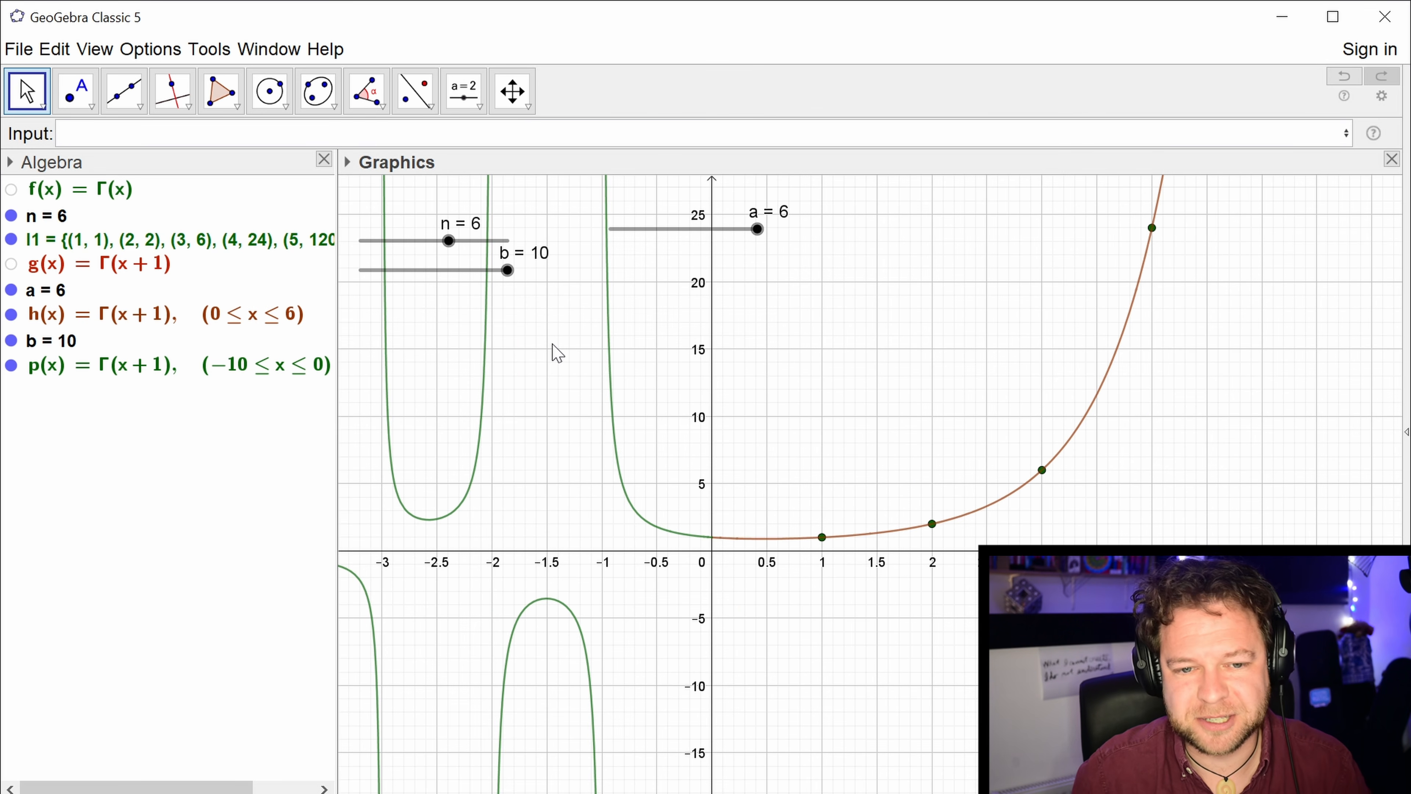
# Plot the complex number 1+i as a point and delete it again.
pyautogui.moveTo(556, 353); pyautogui.dragTo(626, 325)
pyautogui.moveTo(598, 494); pyautogui.dragTo(575, 463)
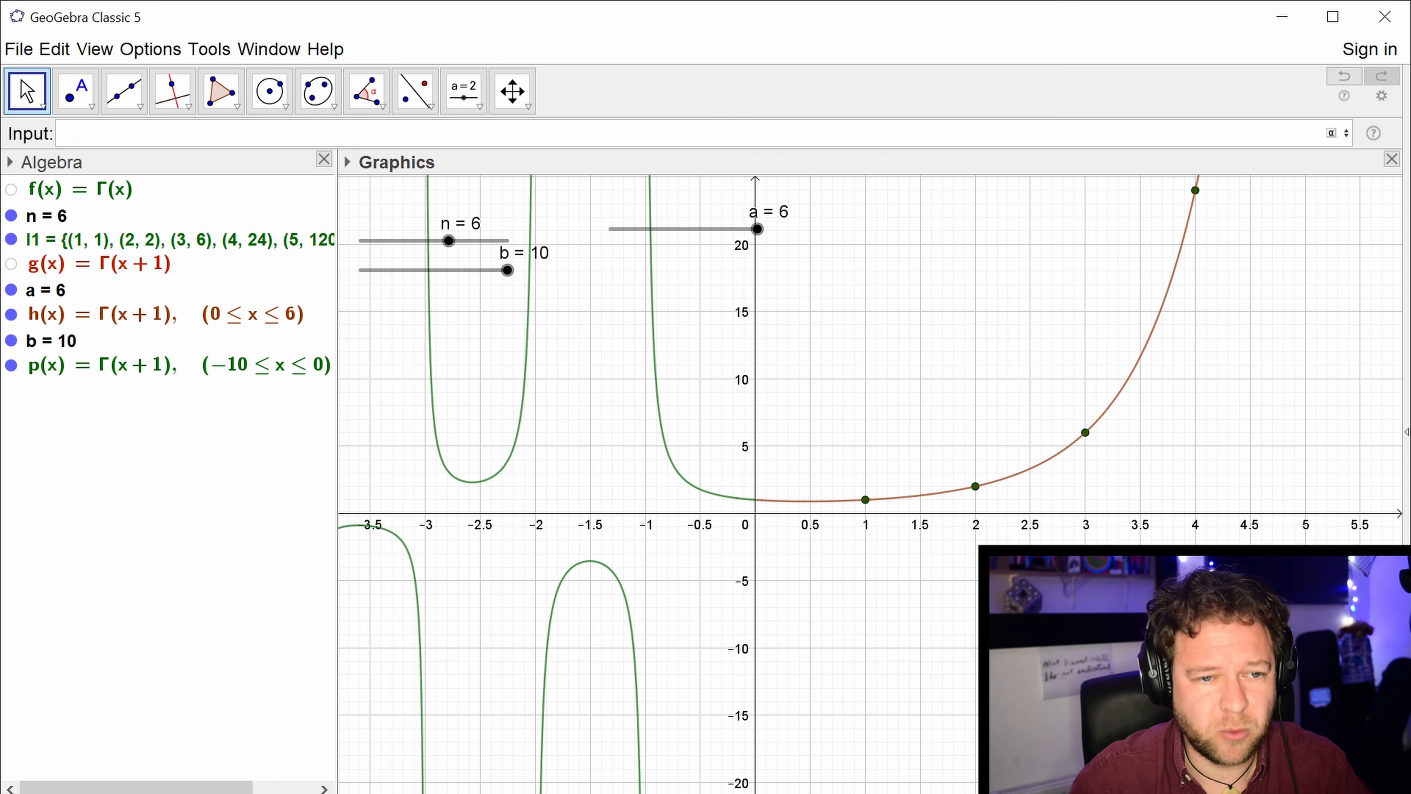
pyautogui.write('+i')
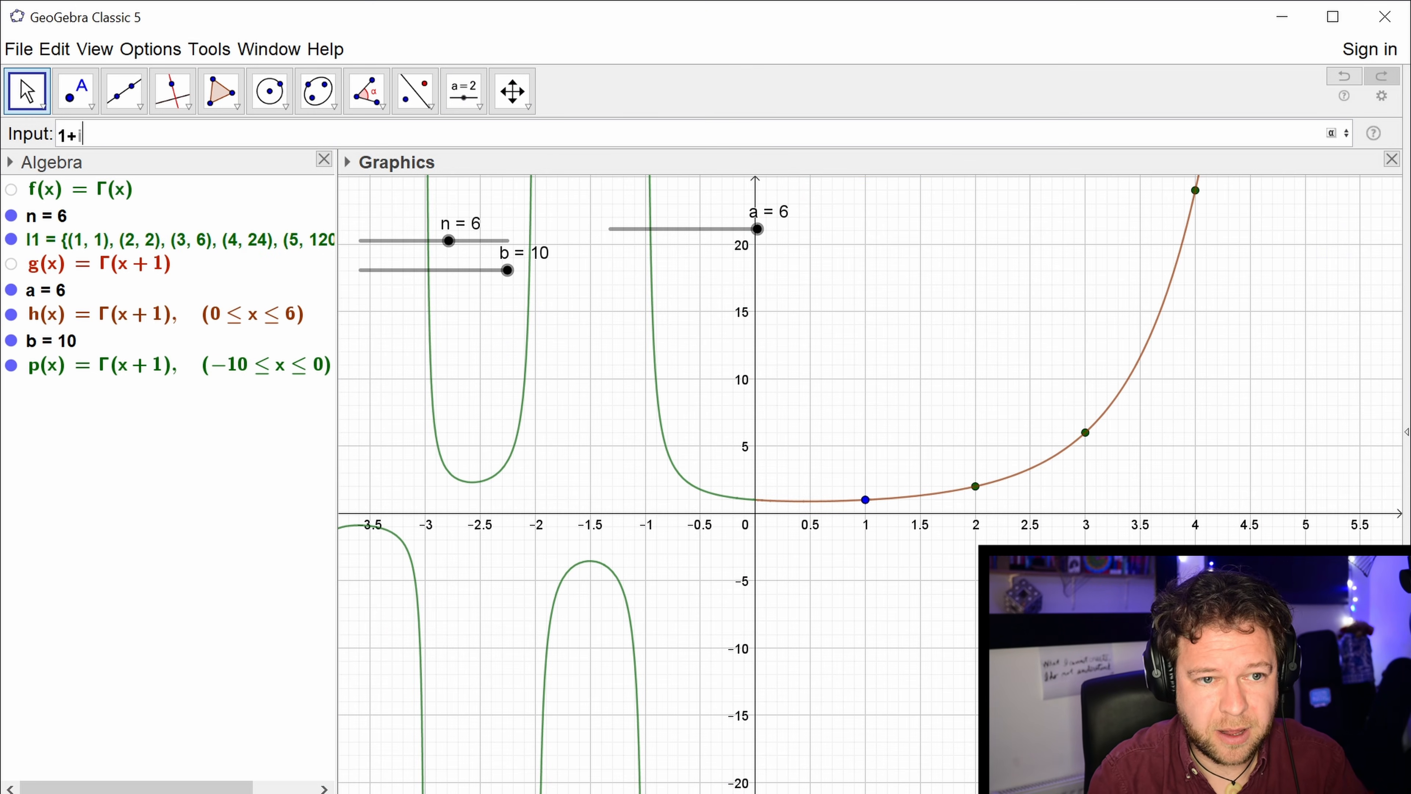
pyautogui.press('Return')
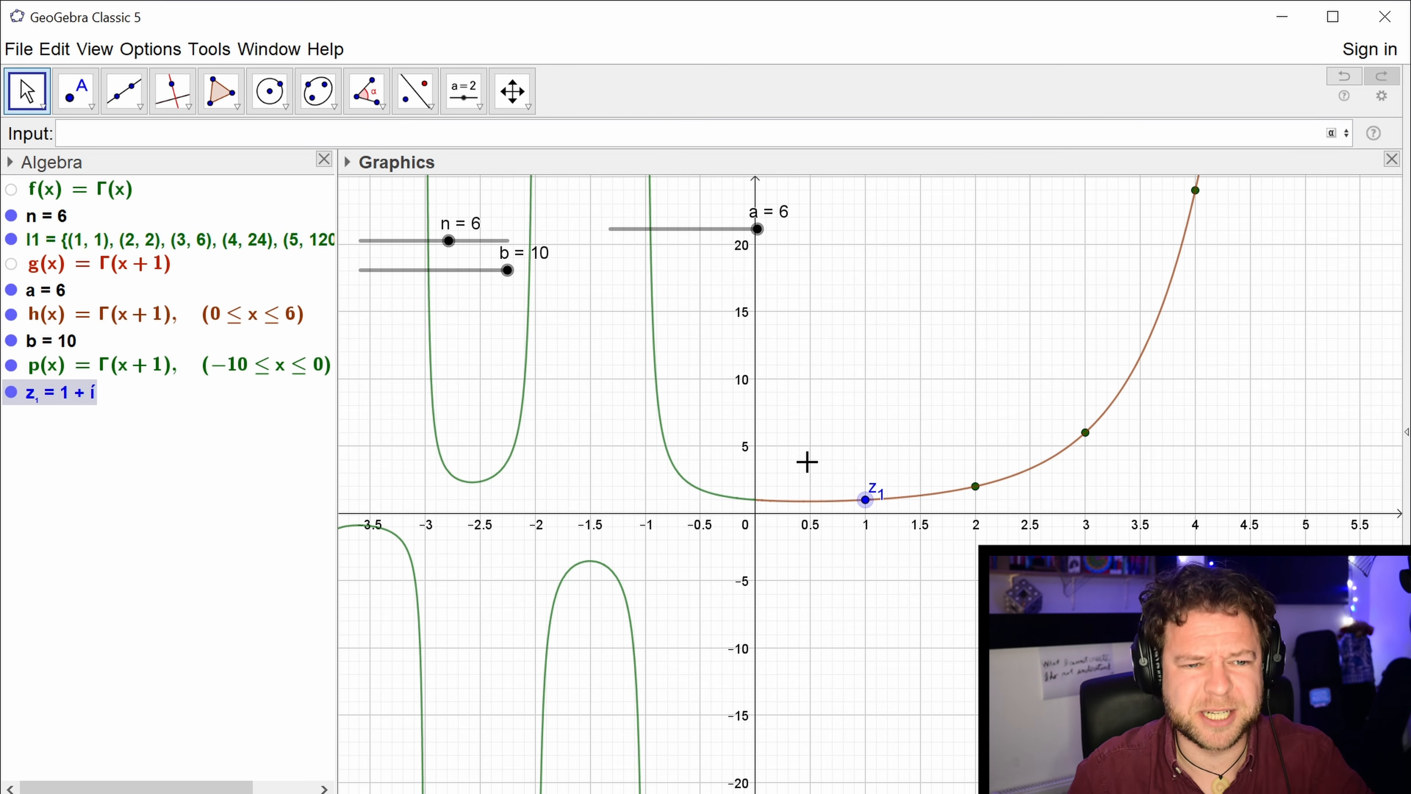
pyautogui.click(77, 396)
pyautogui.press('Delete')
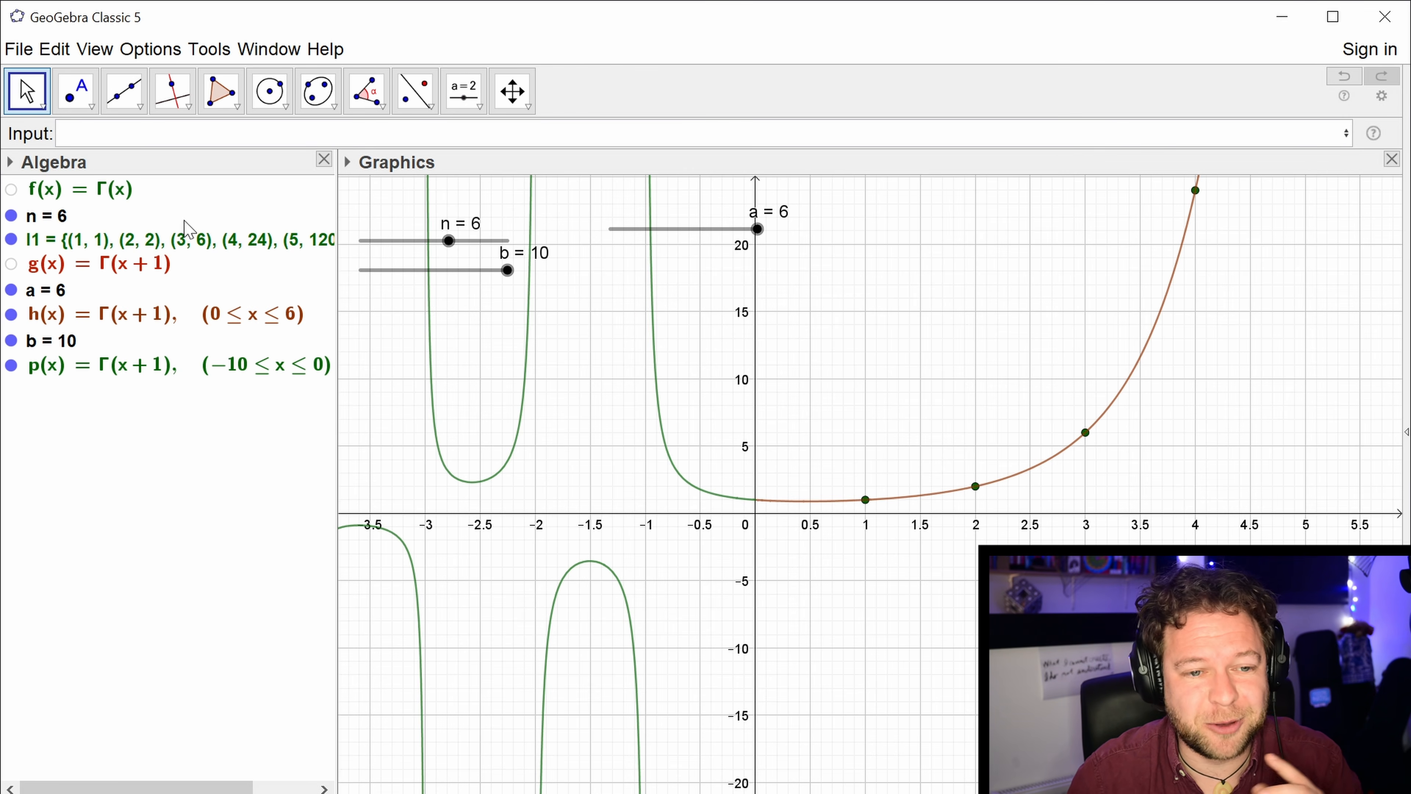
# Try to evaluate the gamma function at the complex number 1+i with gamma(1+i).
pyautogui.write('gamma')
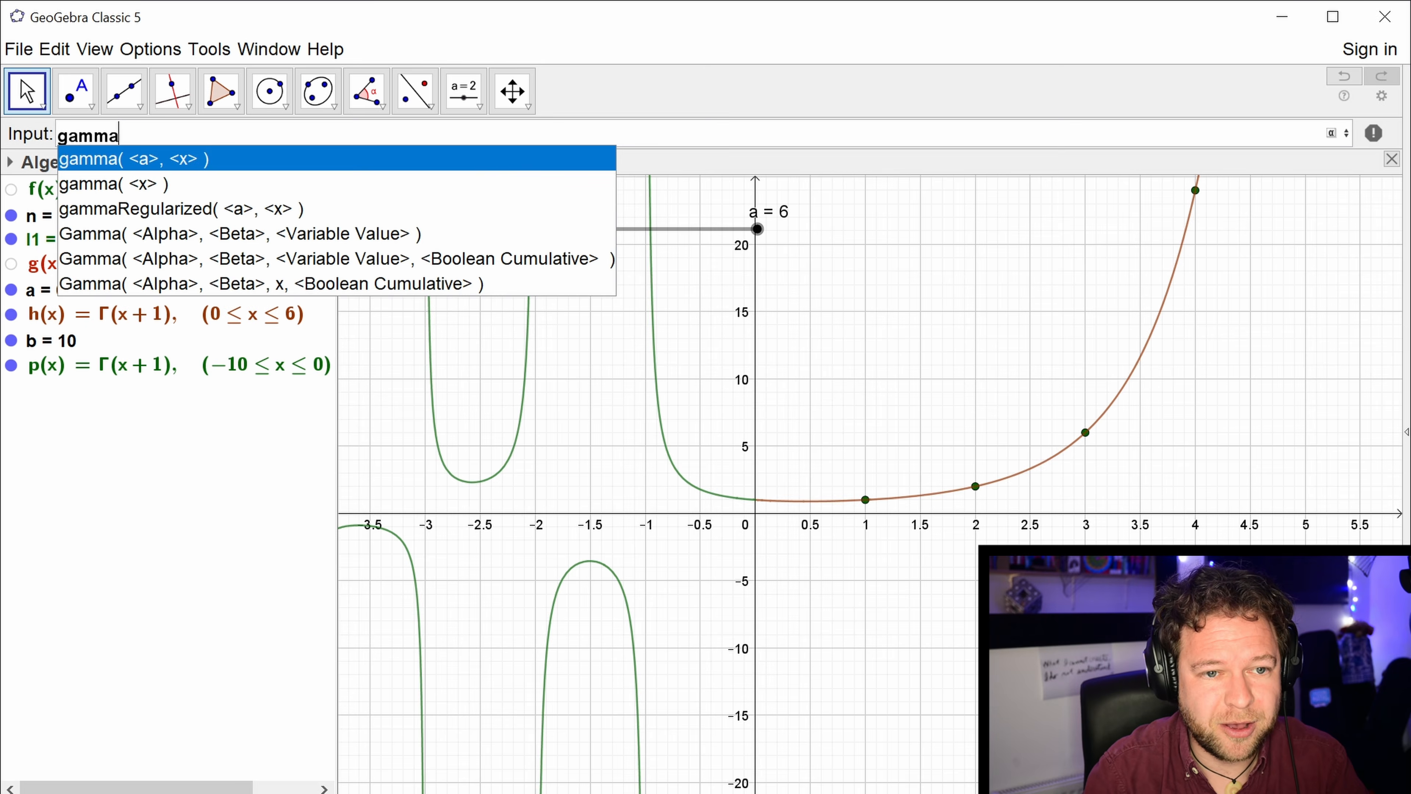
pyautogui.press('Return')
pyautogui.press('Delete')
pyautogui.press('Delete')
pyautogui.press('Delete')
pyautogui.press('Delete')
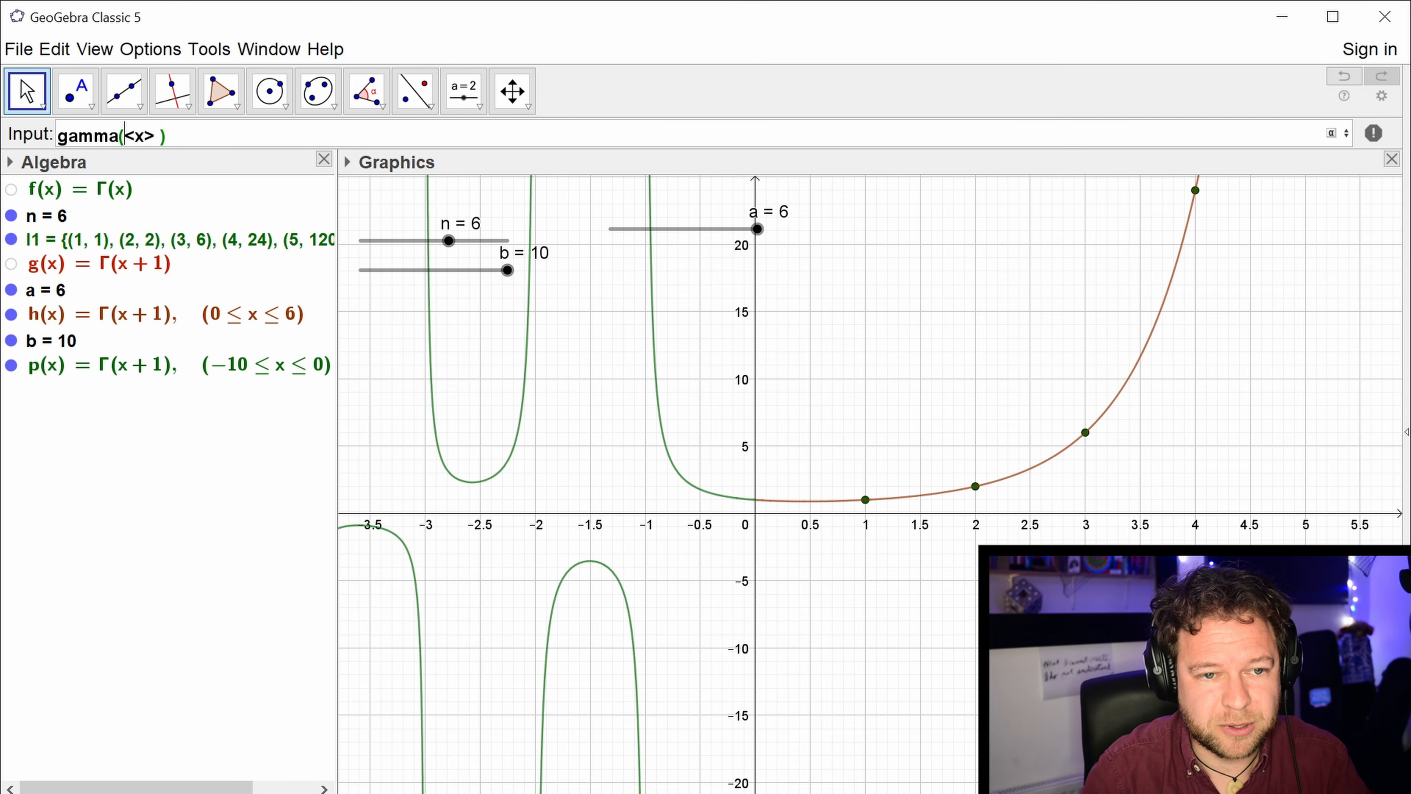
pyautogui.press('Delete')
pyautogui.press('Delete')
pyautogui.write('1')
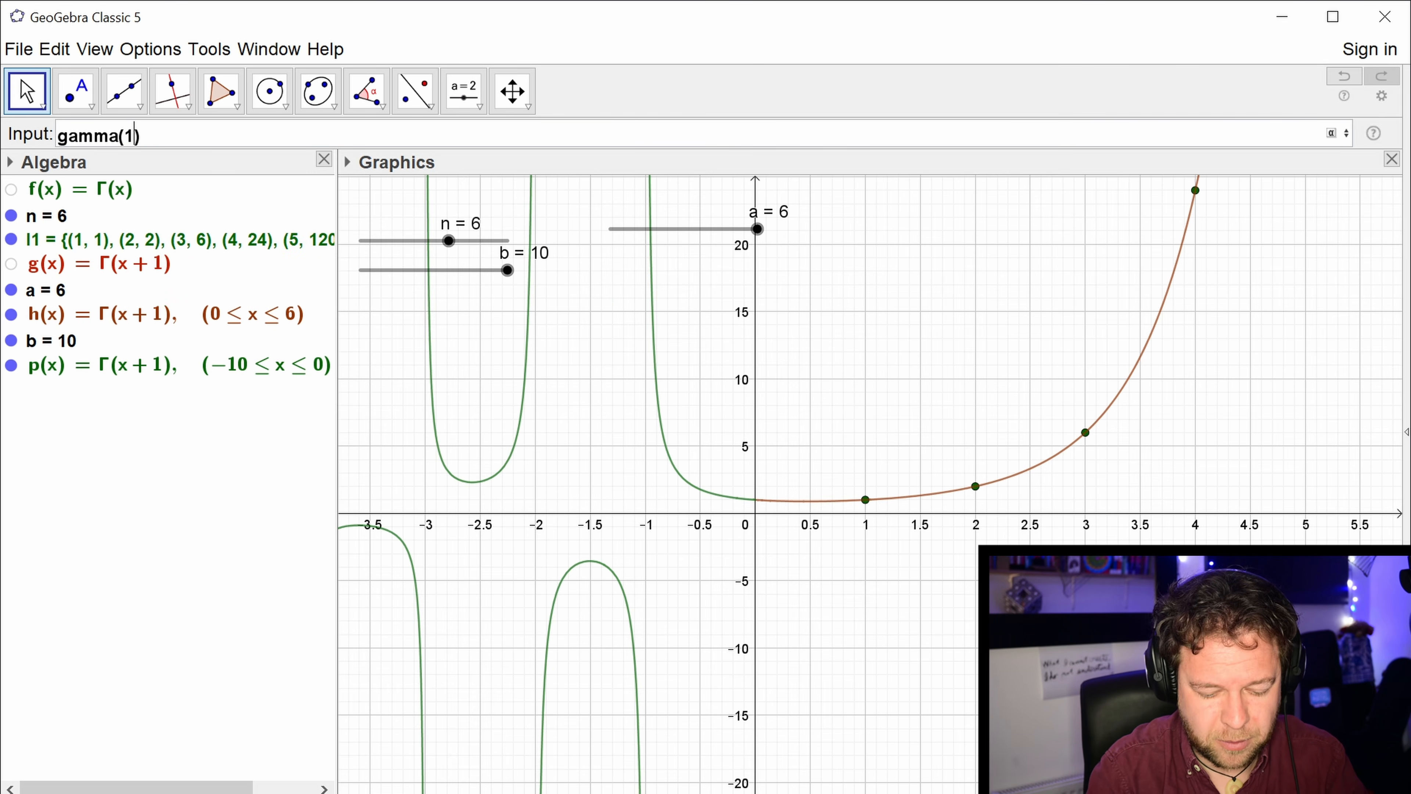
pyautogui.write('+i')
pyautogui.press('Return')
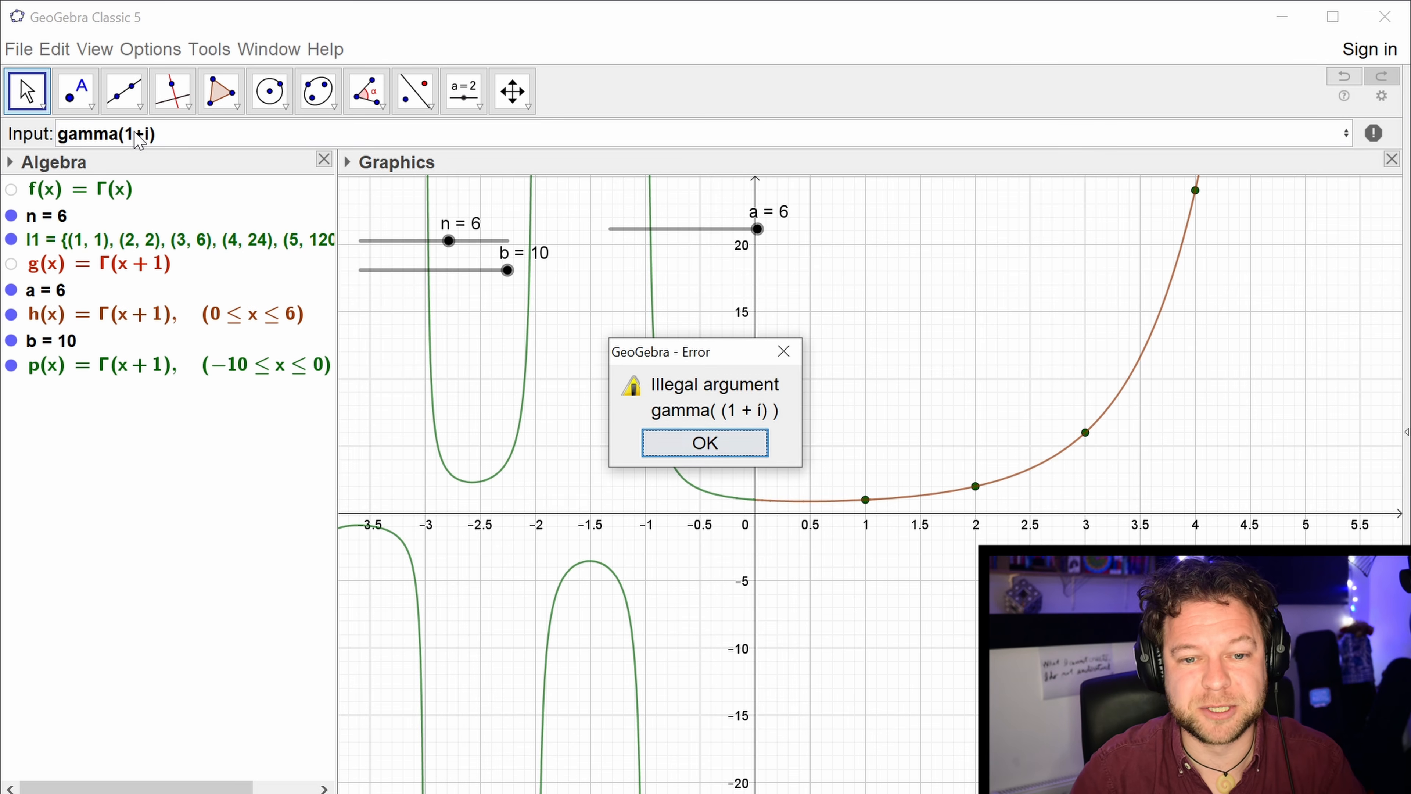
pyautogui.click(700, 445)
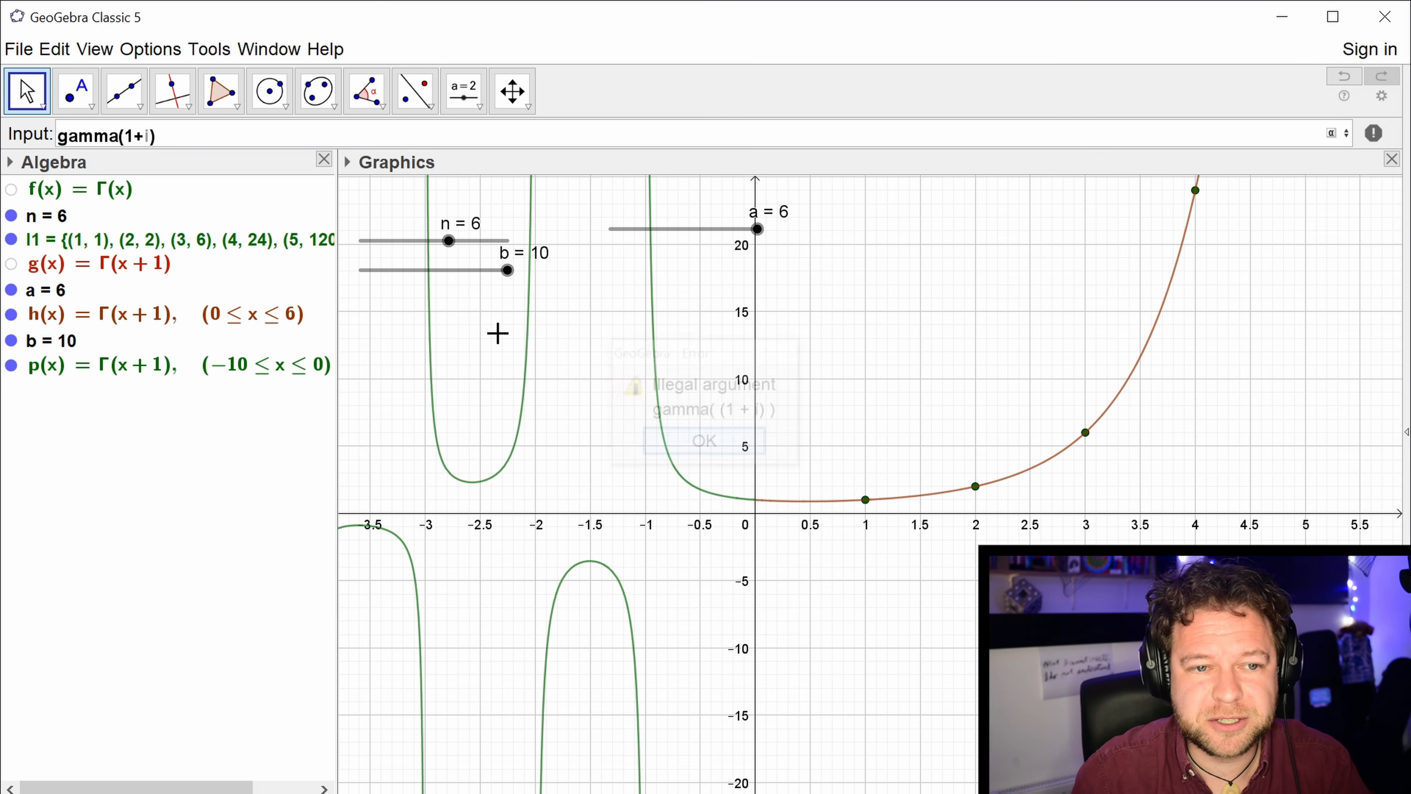
# Evaluate zeta(1+i) instead and delete the resulting complex point.
pyautogui.moveTo(157, 134); pyautogui.dragTo(1, 128)
pyautogui.write('zet')
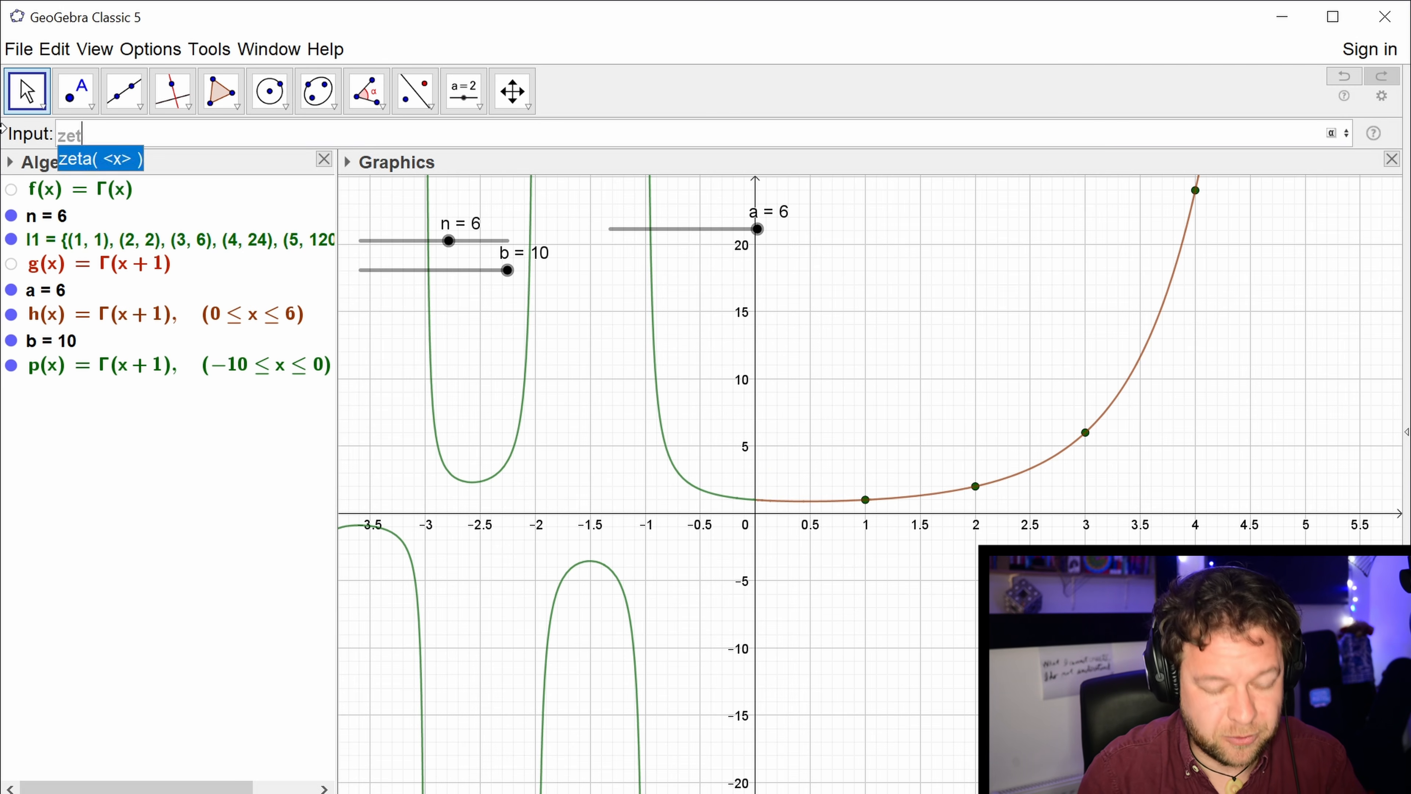
pyautogui.write('a(1+i')
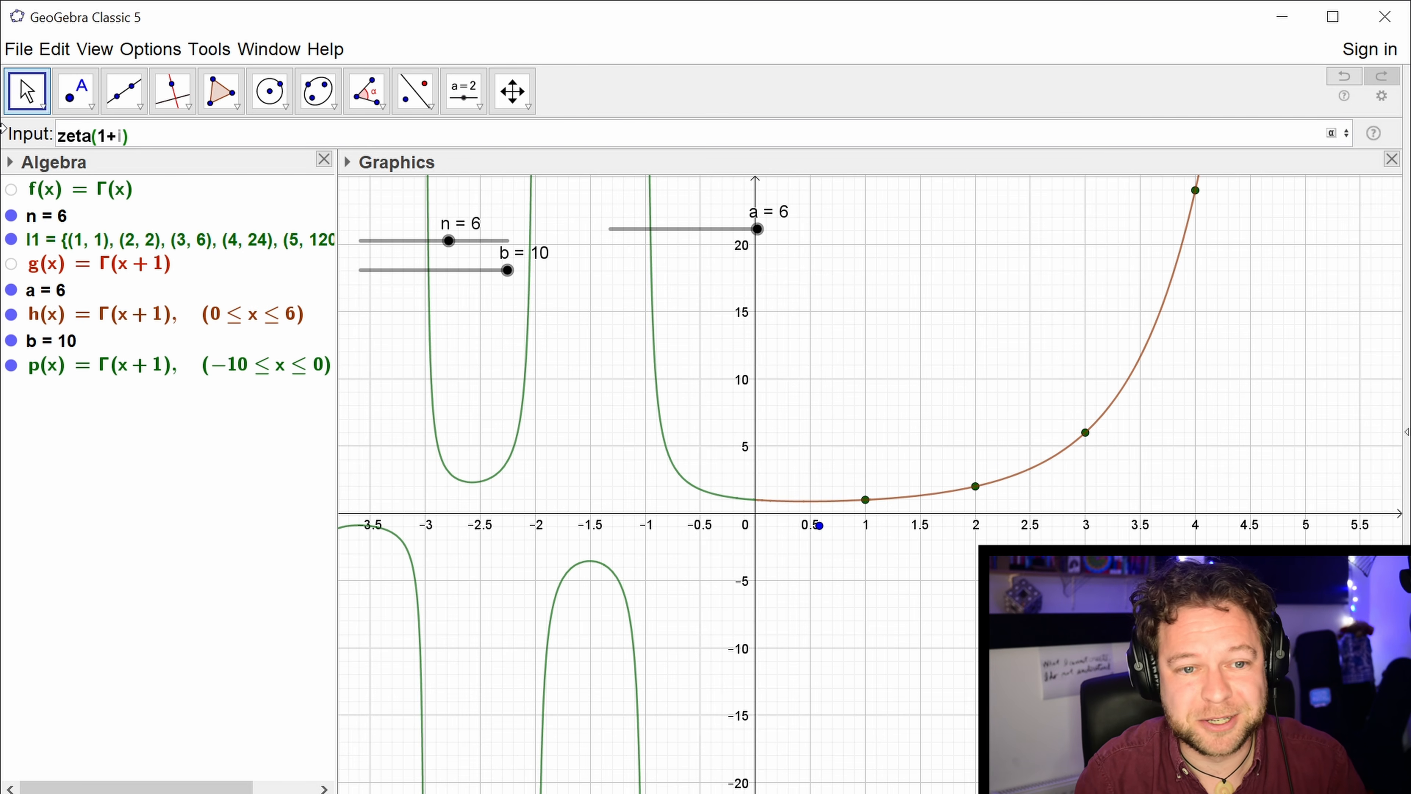
pyautogui.press('Return')
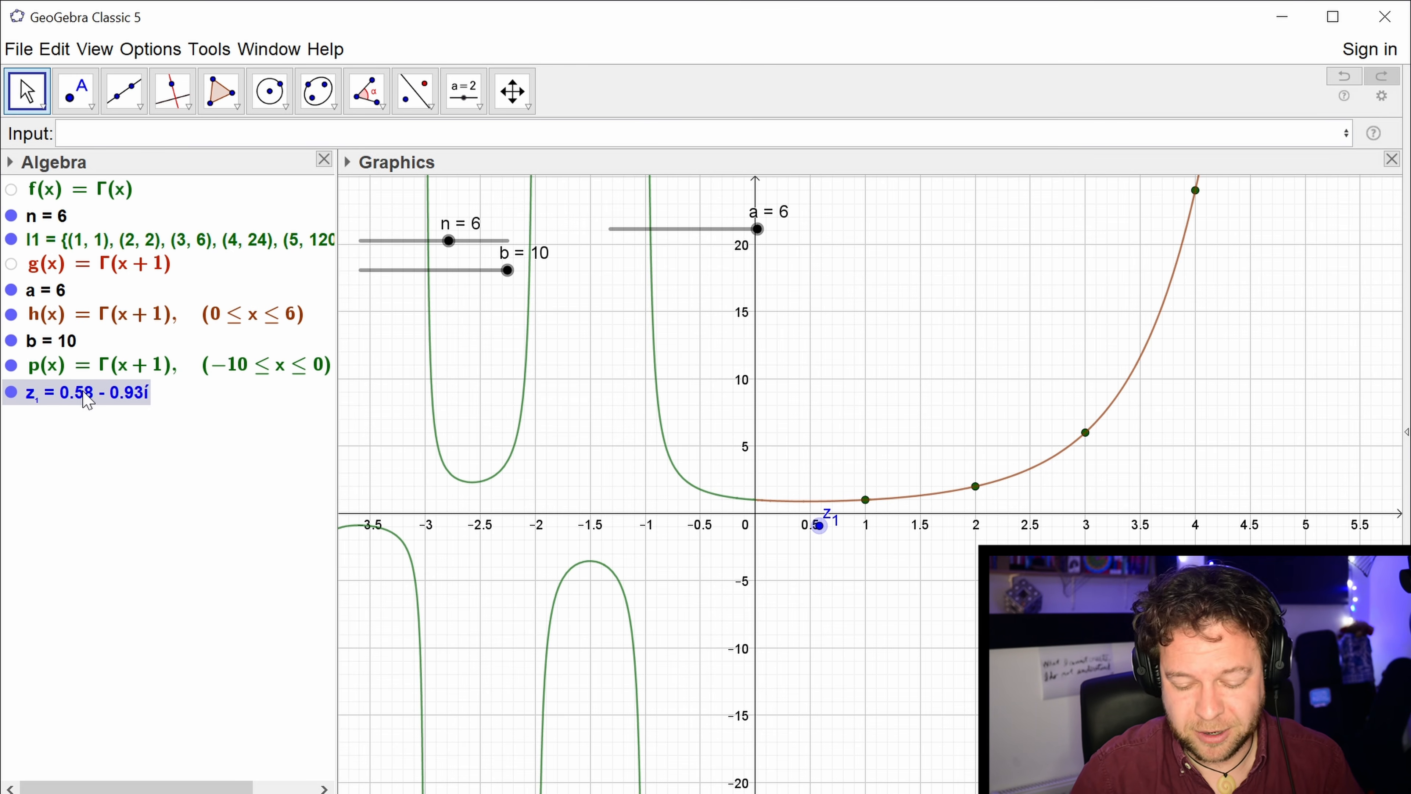
pyautogui.press('Delete')
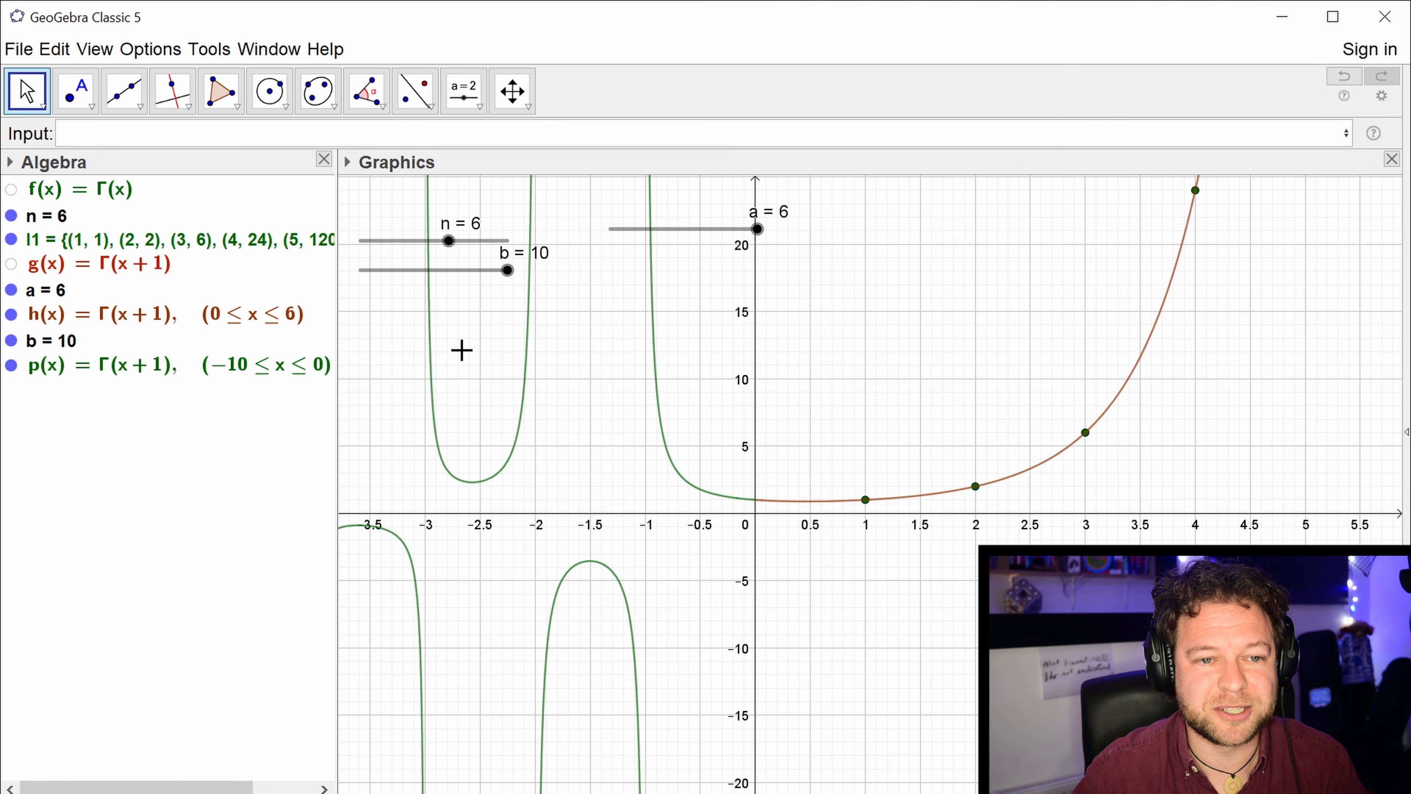
# Show the 3D Graphics view and widen it to about two thirds of the drawing area.
pyautogui.click(95, 50)
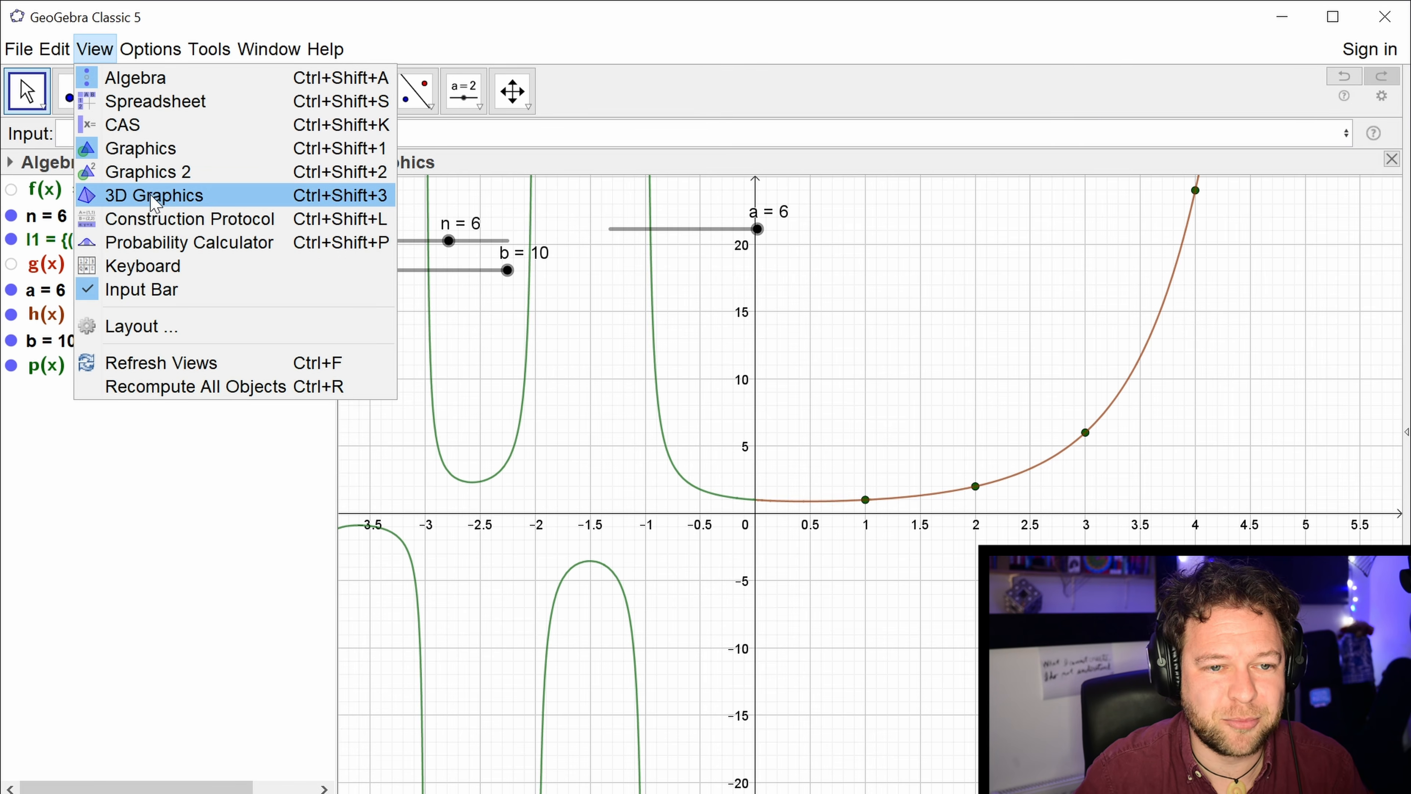
pyautogui.click(156, 203)
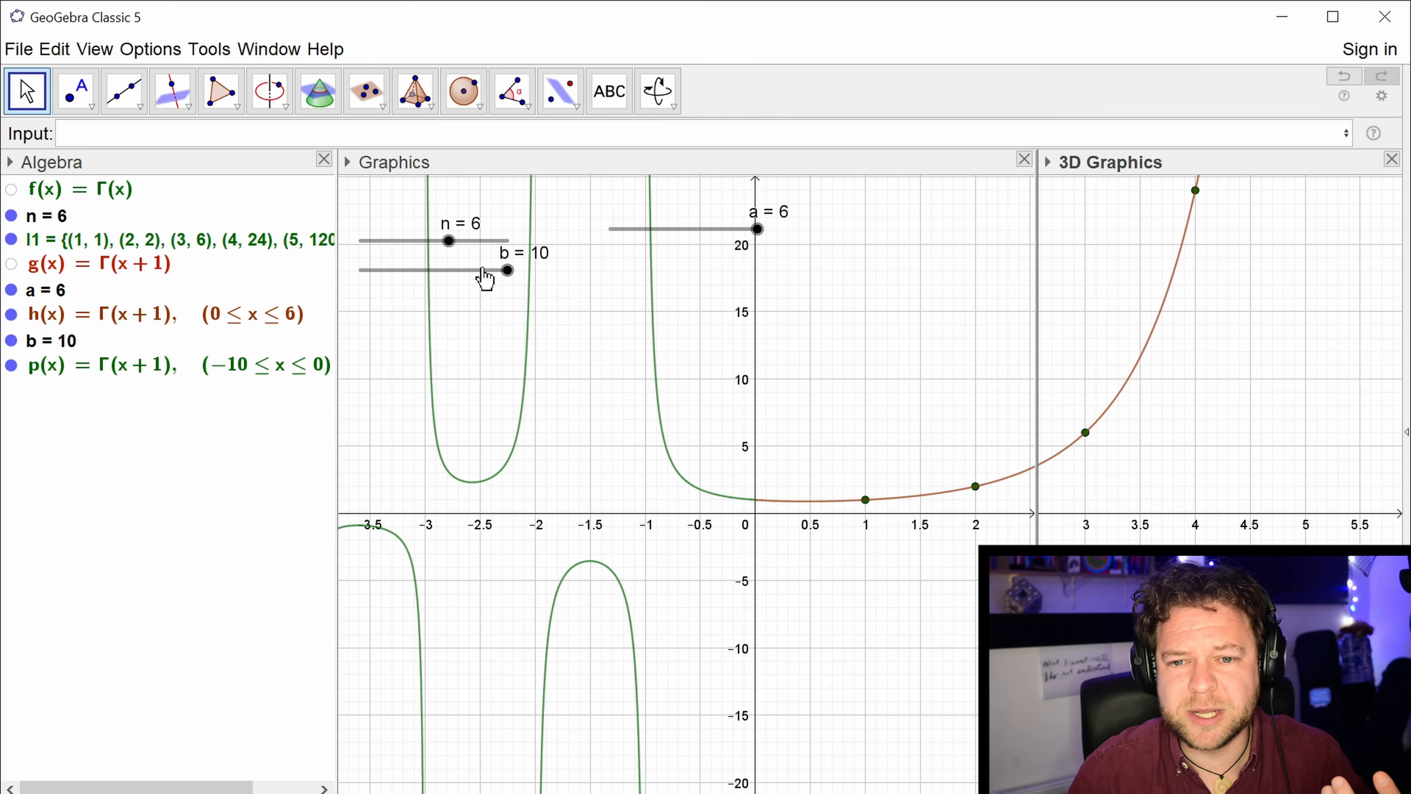
pyautogui.moveTo(1034, 388); pyautogui.dragTo(671, 359)
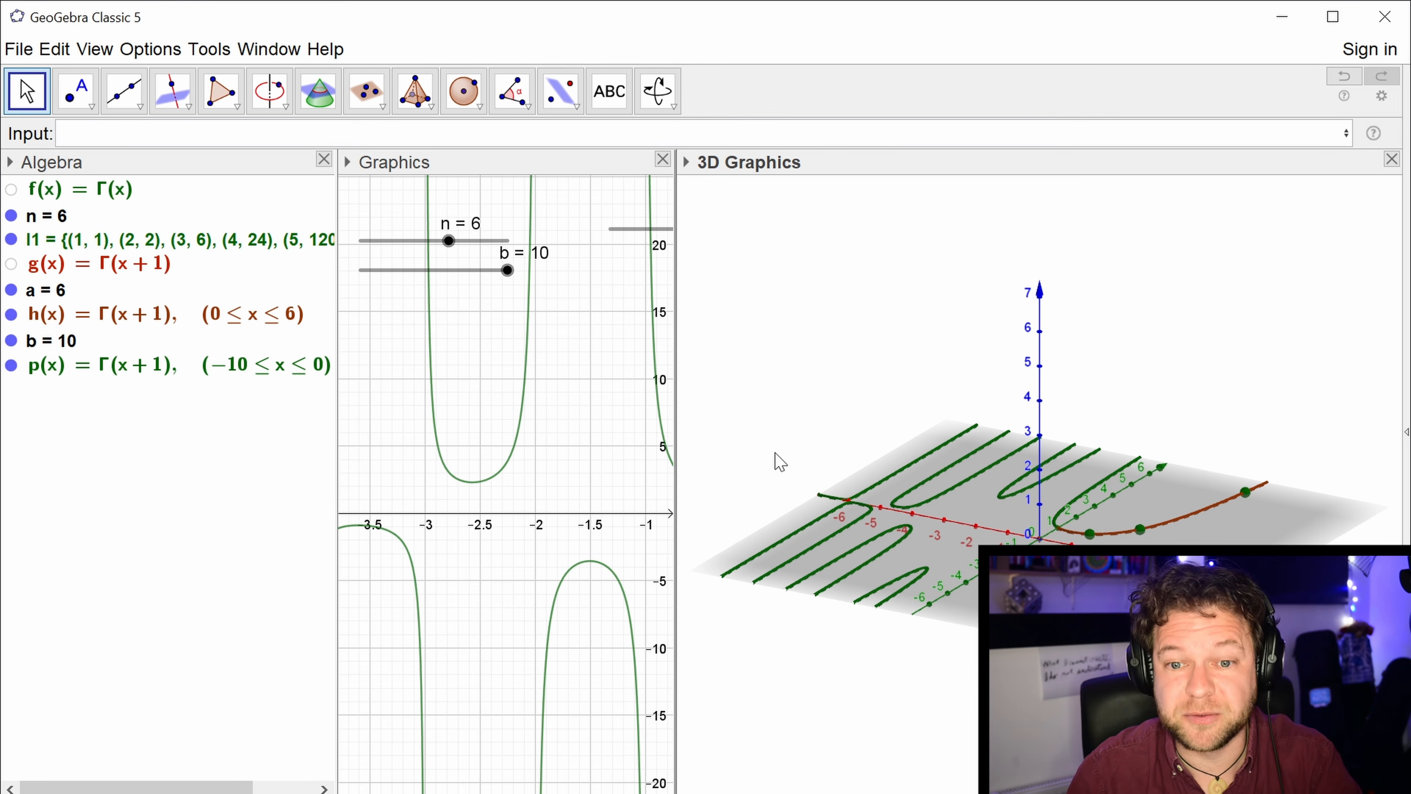
pyautogui.moveTo(836, 396)
pyautogui.mouseDown()
pyautogui.moveTo(822, 397)
pyautogui.moveTo(833, 414)
pyautogui.moveTo(831, 400)
pyautogui.mouseUp()
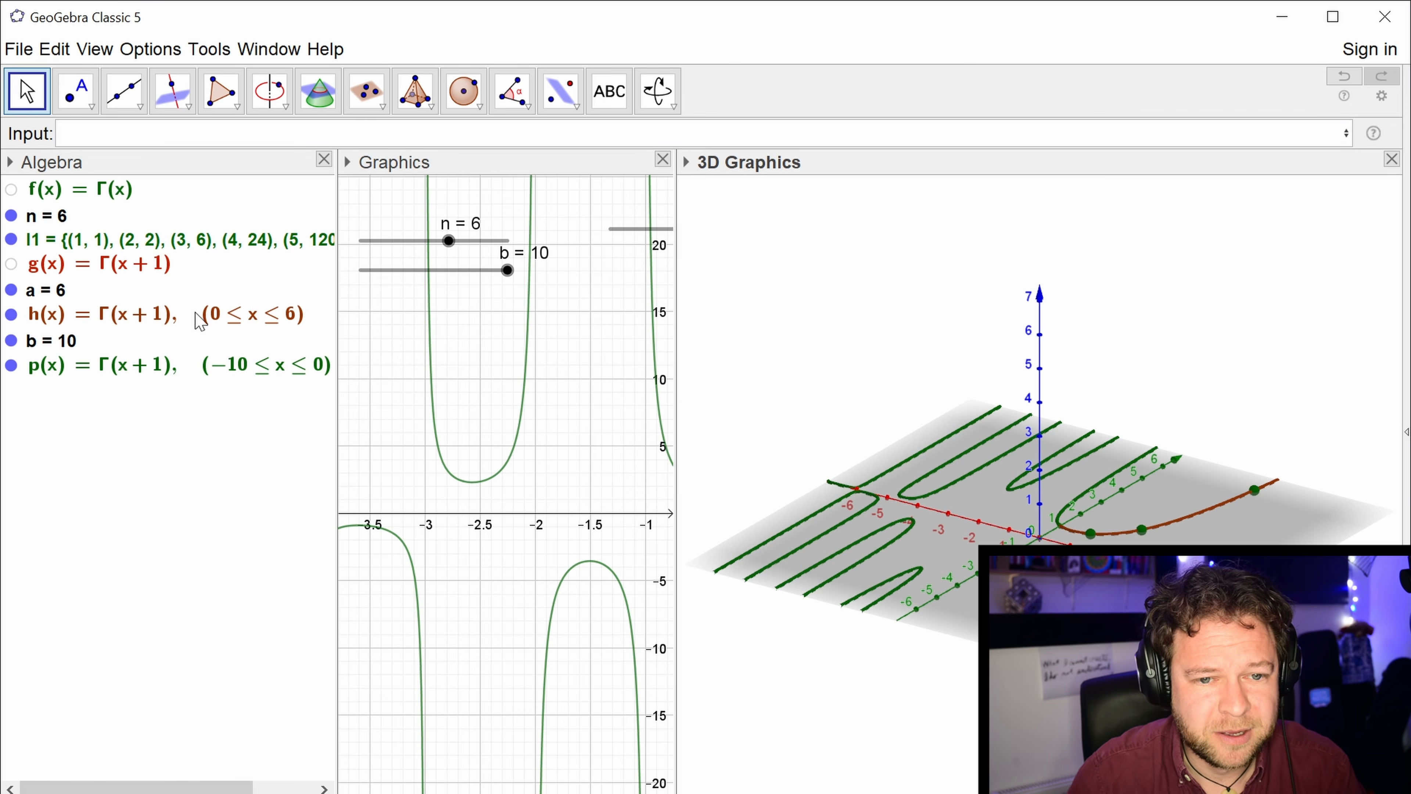
# Hide functions h and p and the factorial point list l1, and close the 2D Graphics view.
pyautogui.click(11, 314)
pyautogui.click(11, 365)
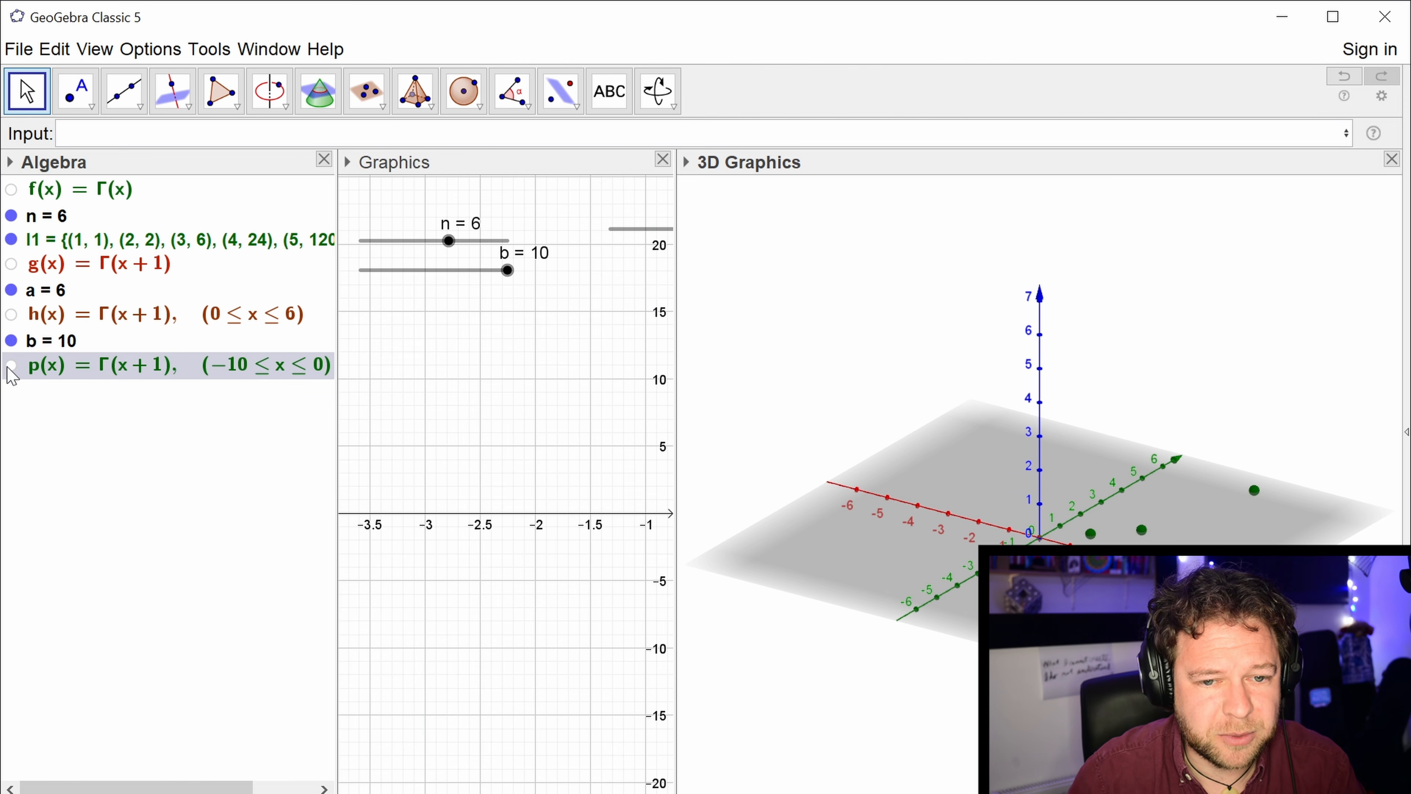
pyautogui.click(11, 239)
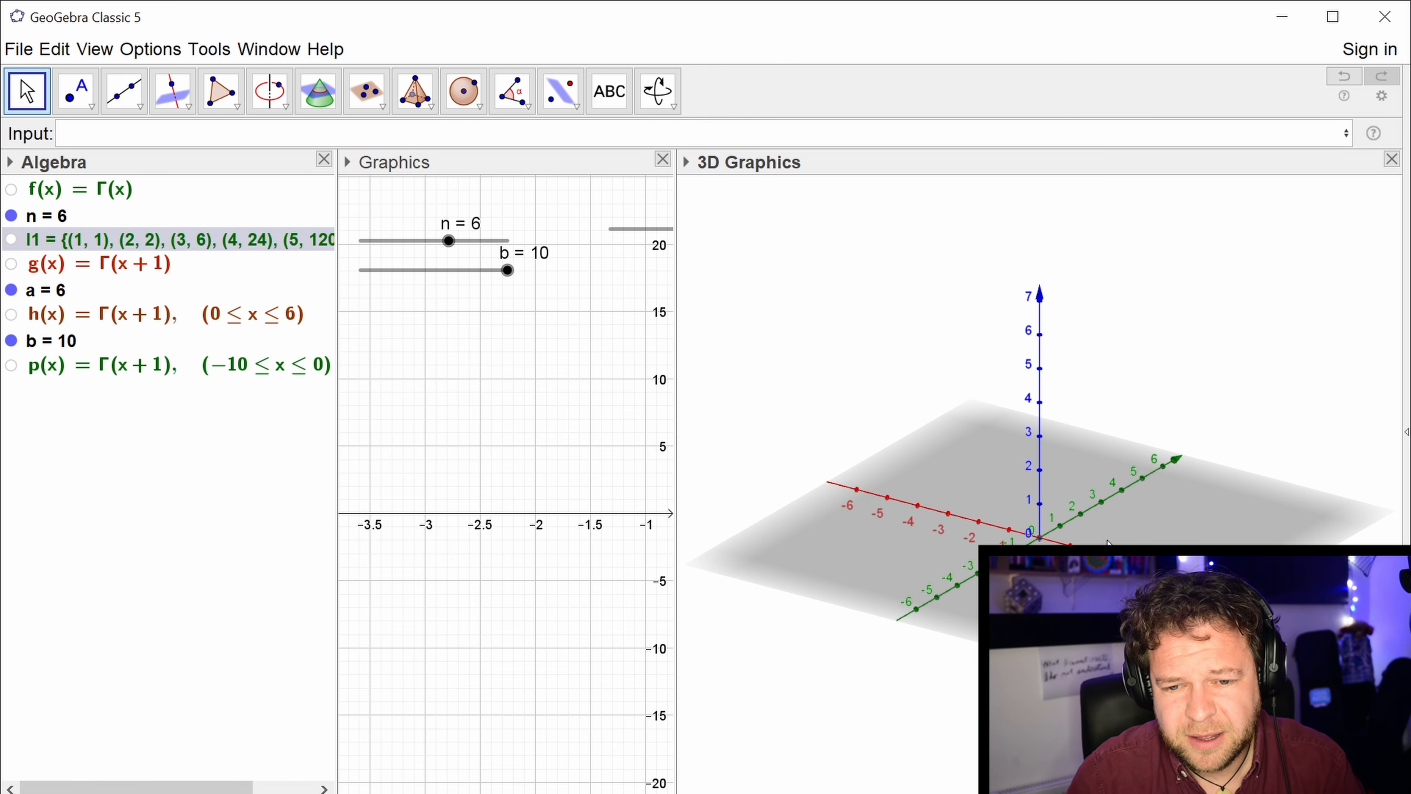
pyautogui.click(662, 159)
pyautogui.click(94, 49)
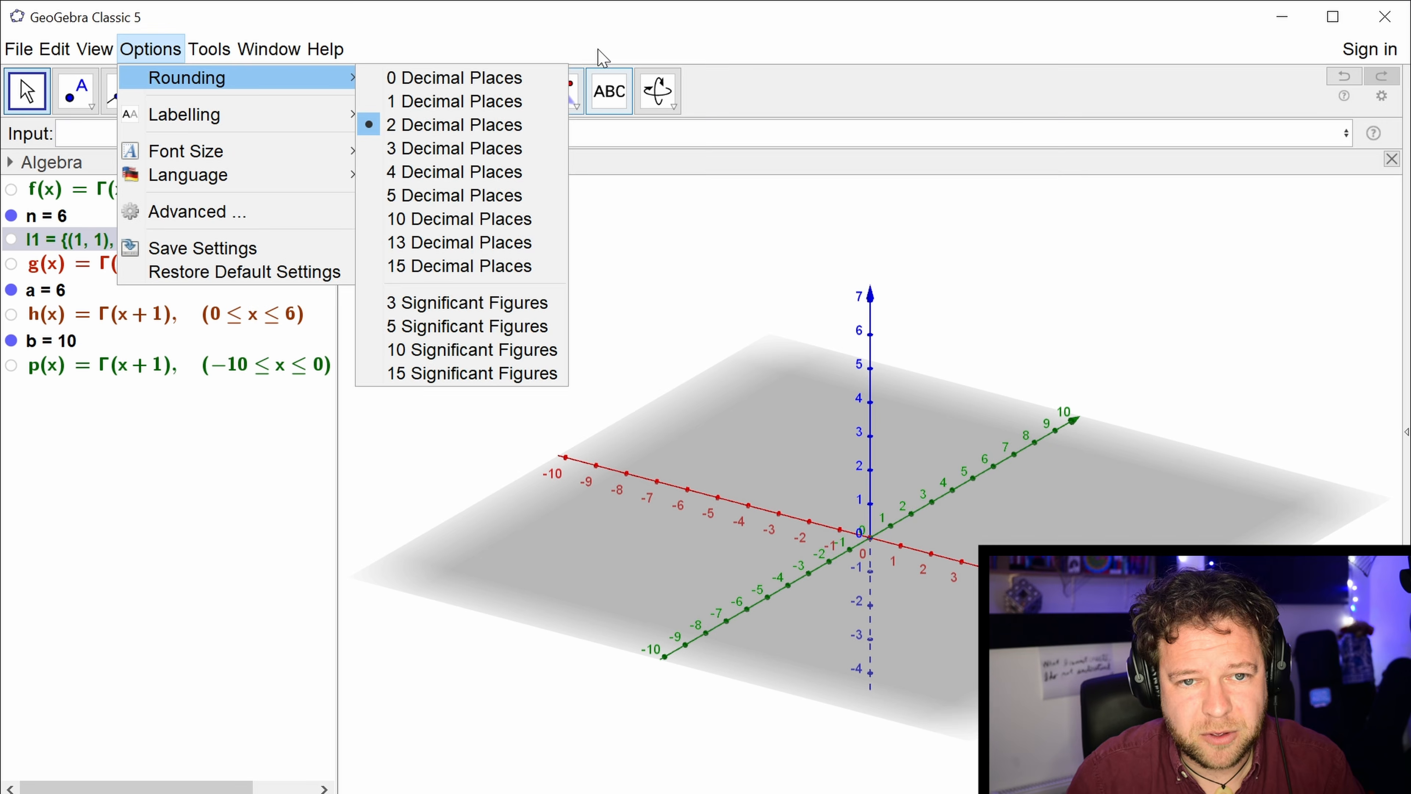
pyautogui.click(598, 53)
pyautogui.click(629, 322)
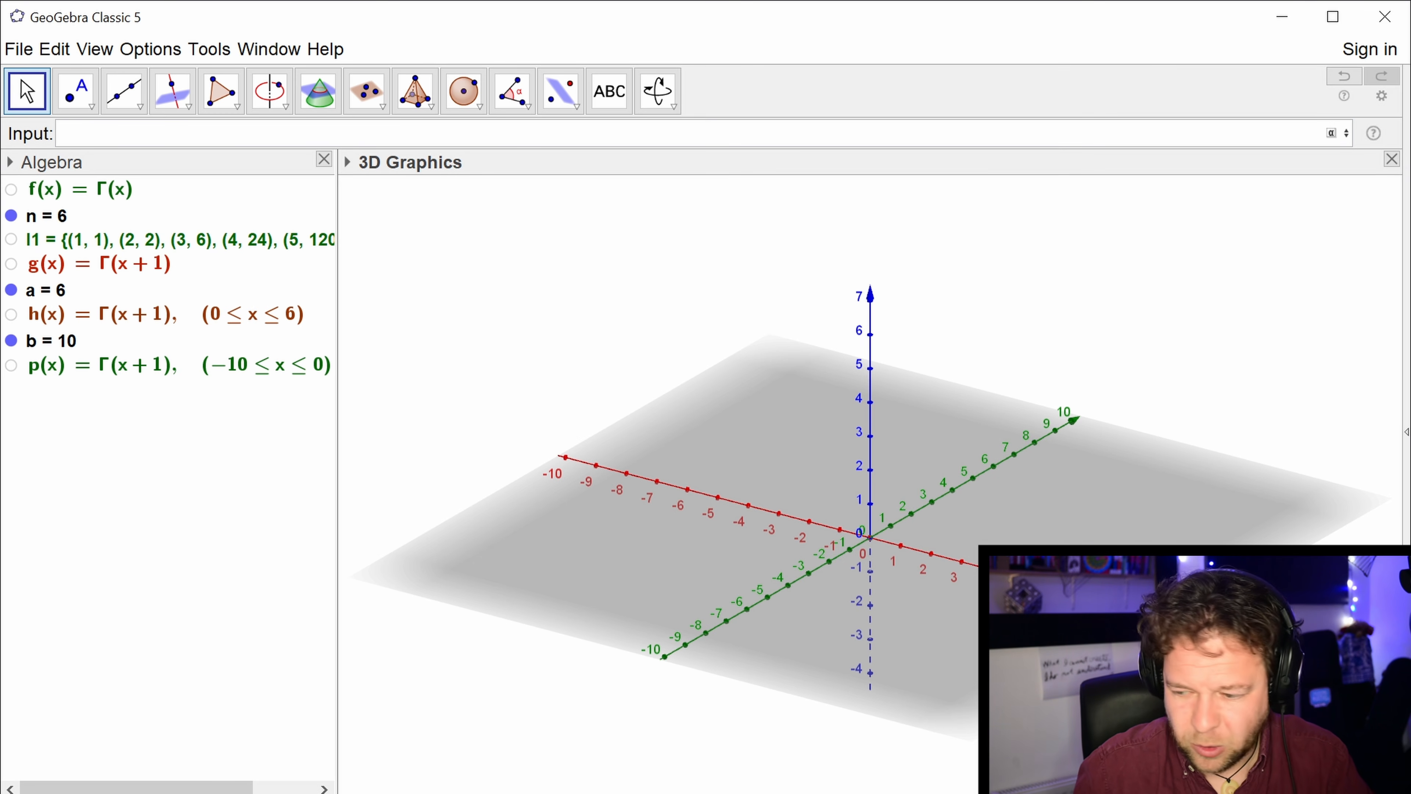
# Plot the surface S(X,Y)=abs(zeta(X+i*Y)) in the 3D view.
pyautogui.write('s')
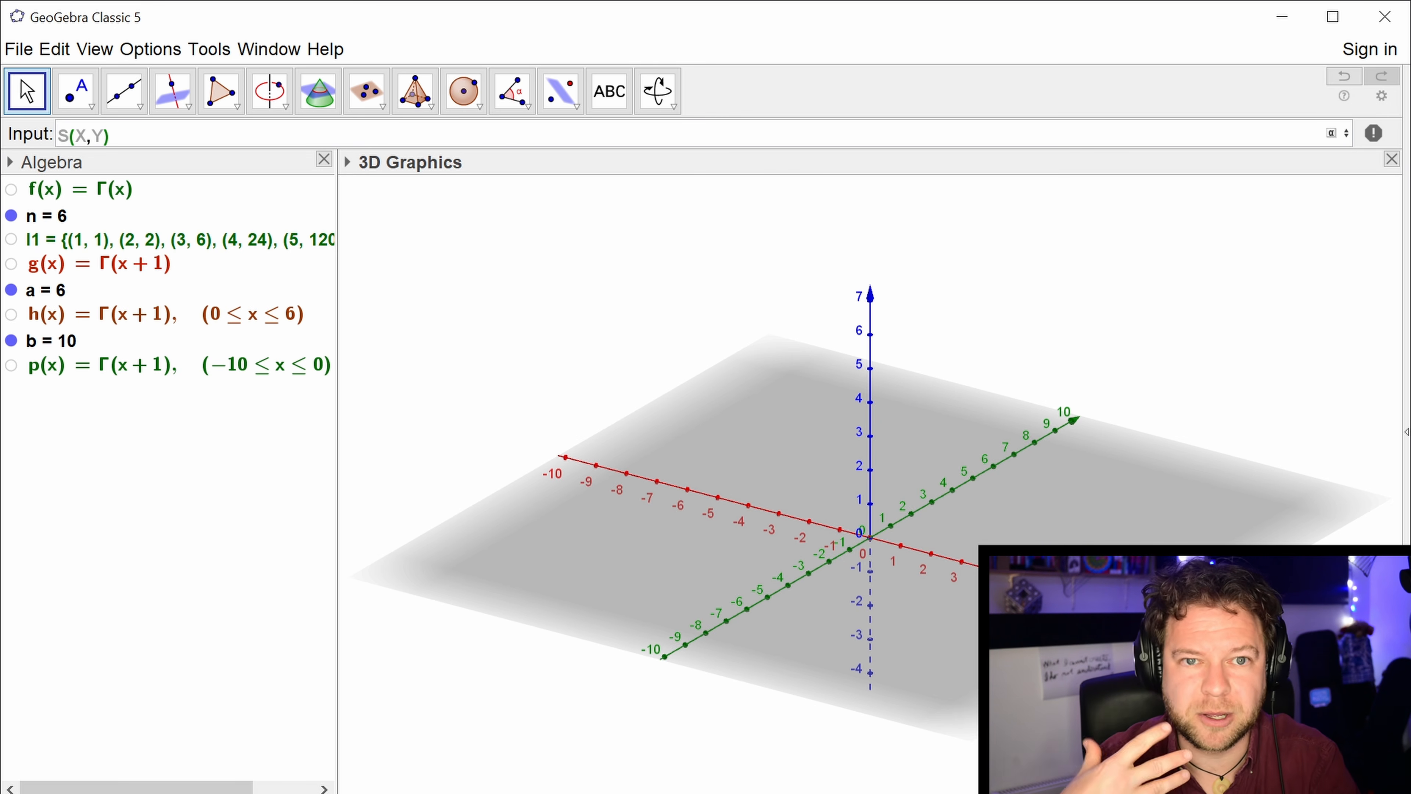
pyautogui.write('=')
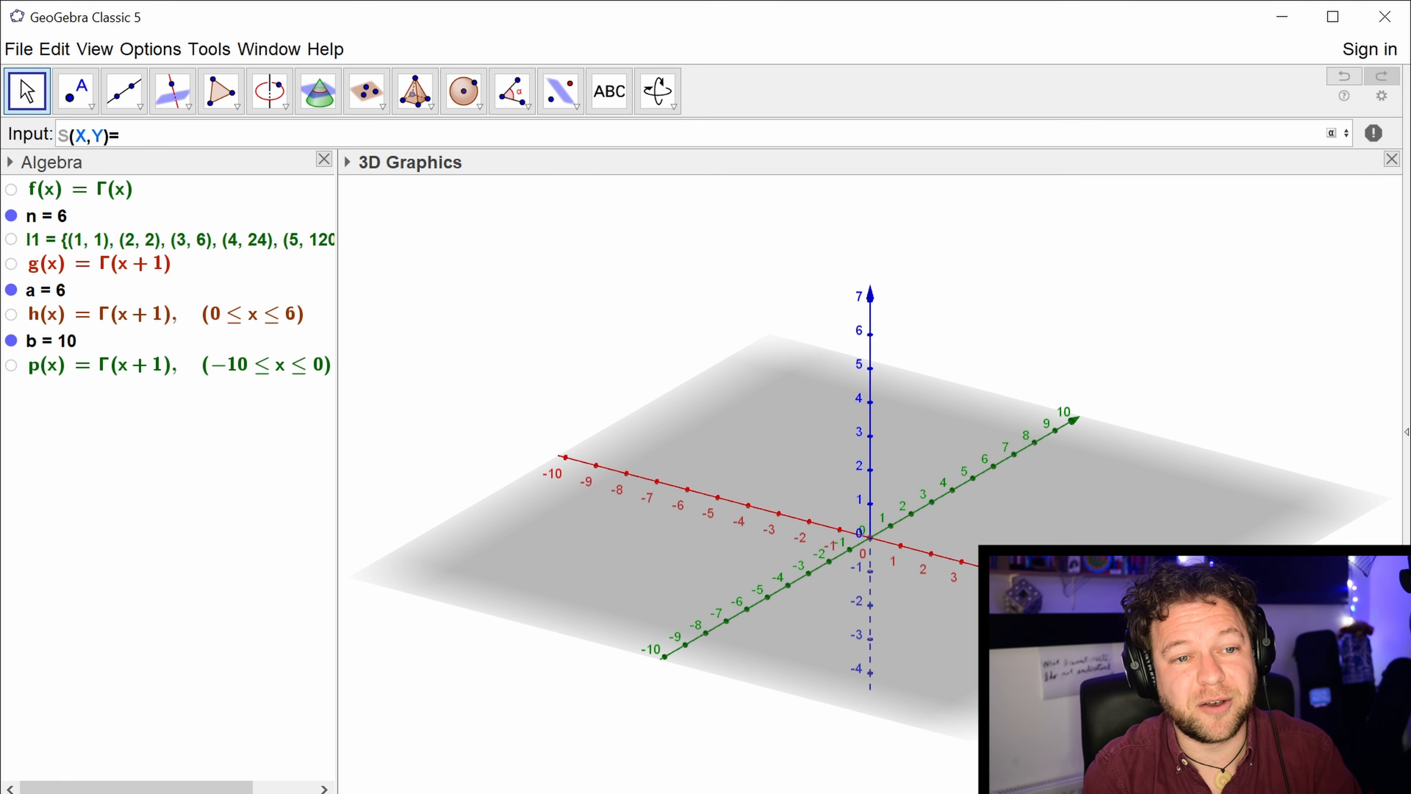
pyautogui.write('ze')
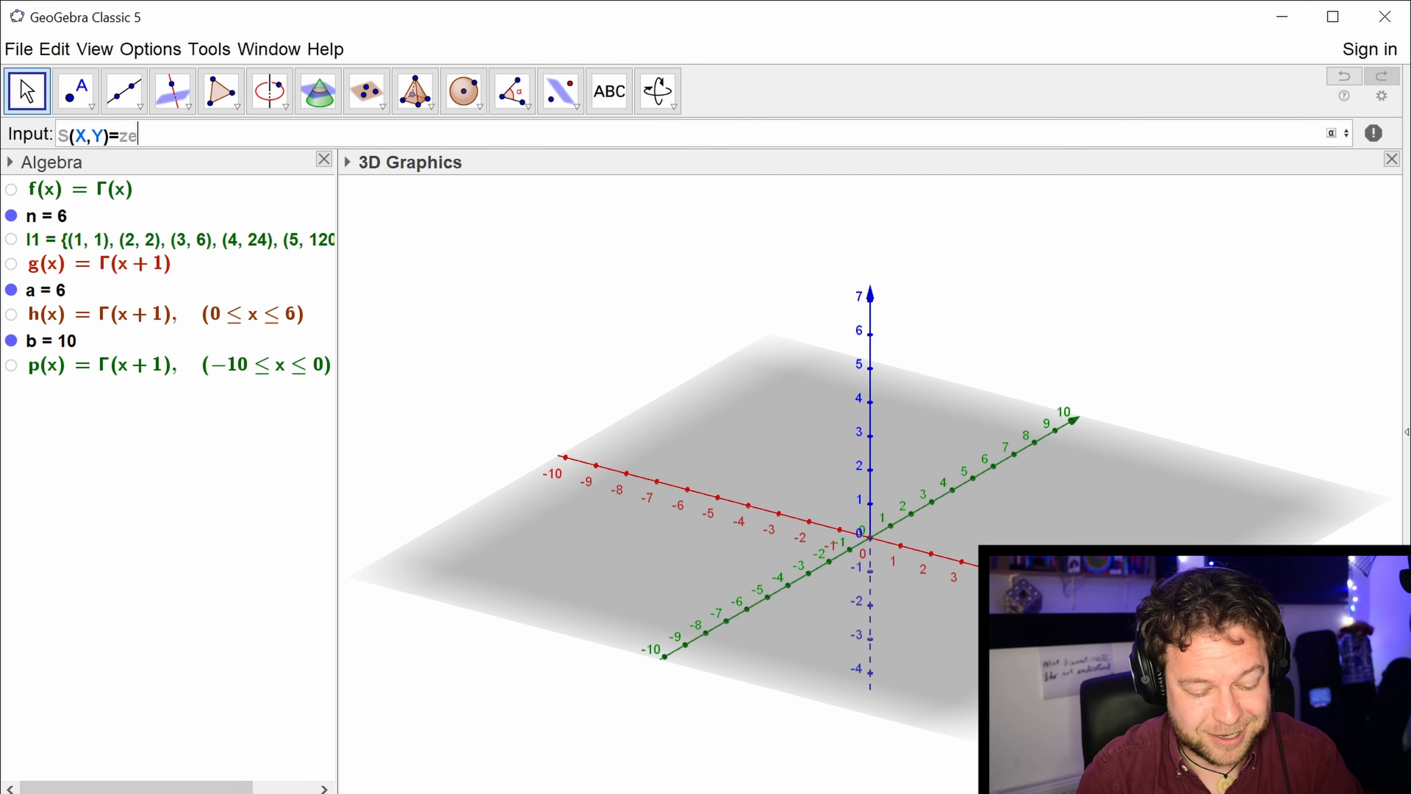
pyautogui.write('ta(X+')
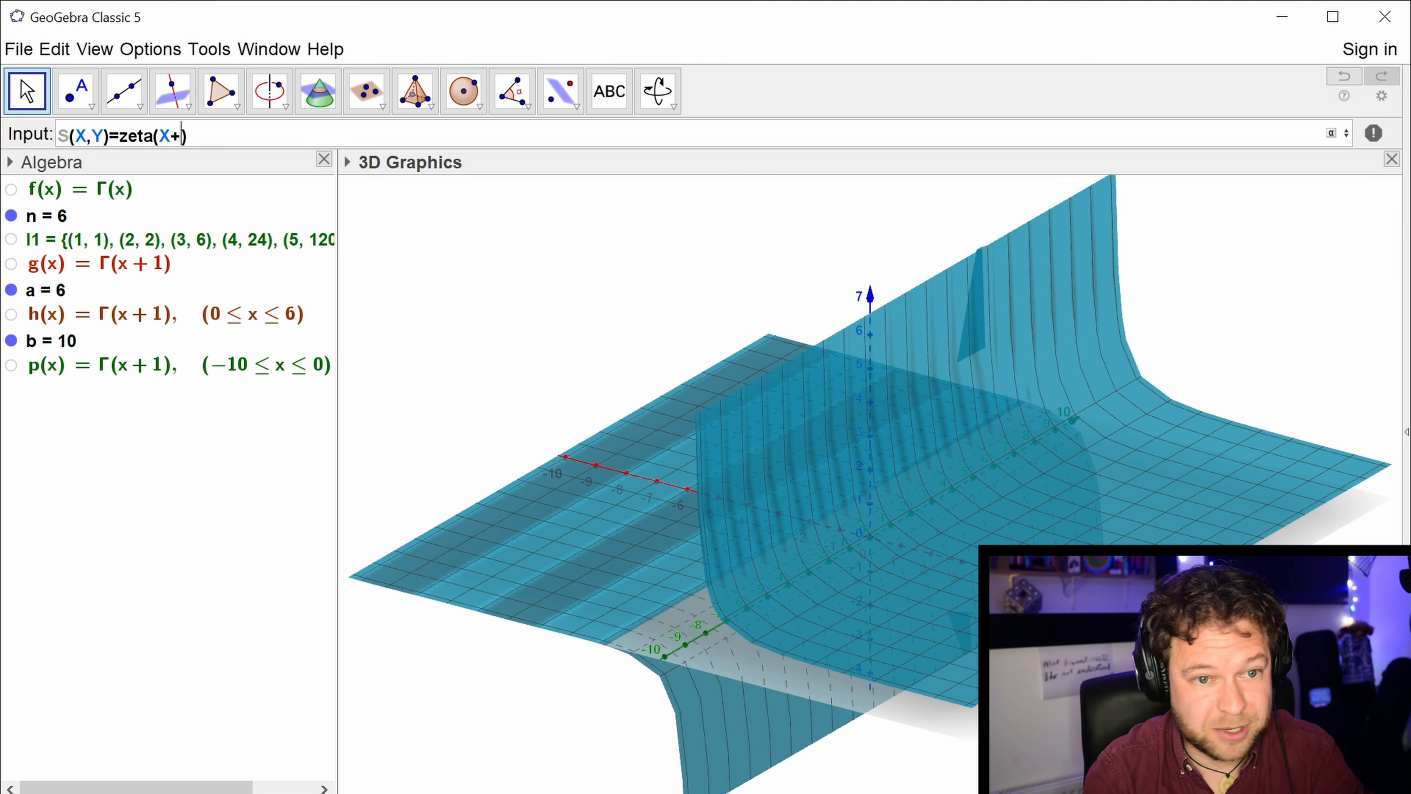
pyautogui.write('i')
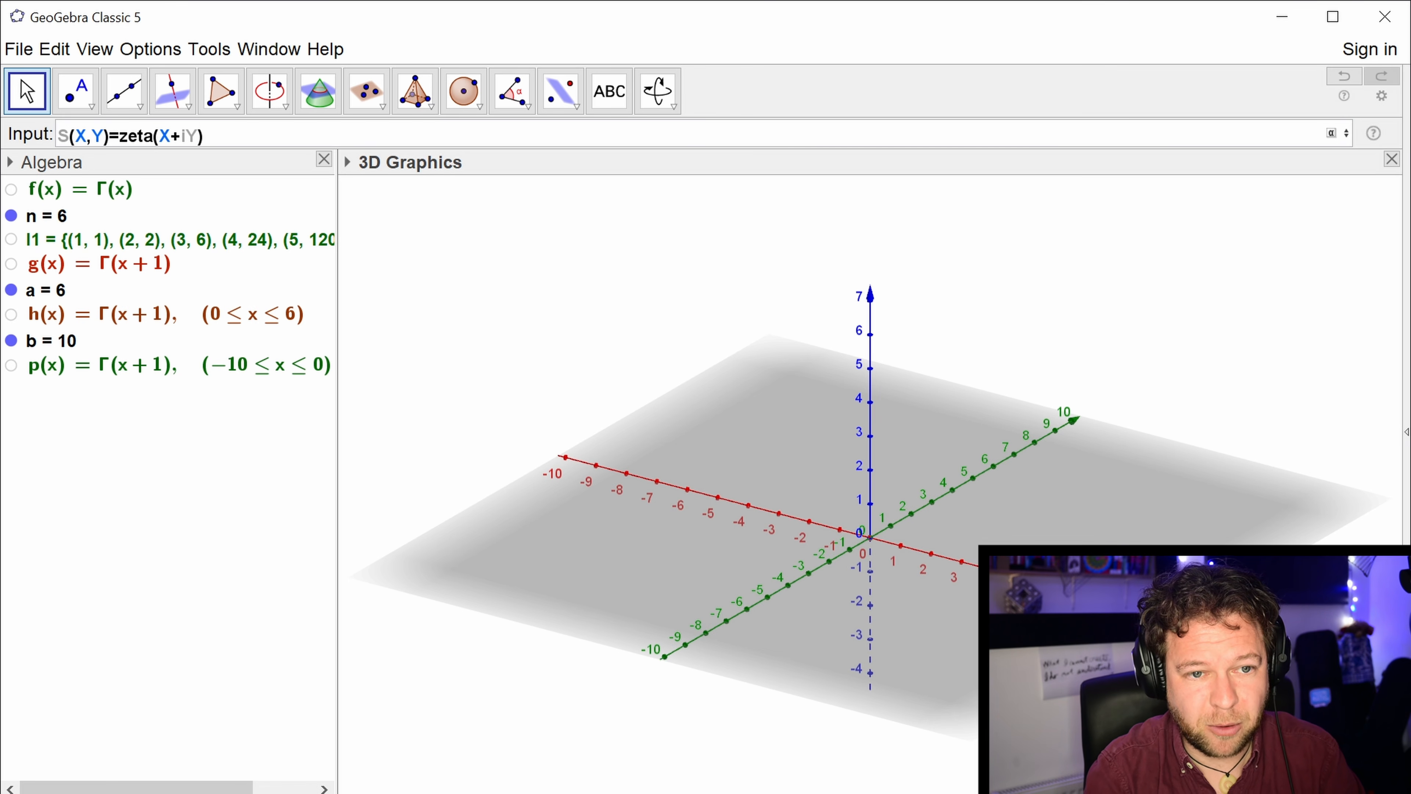
pyautogui.write('*Y')
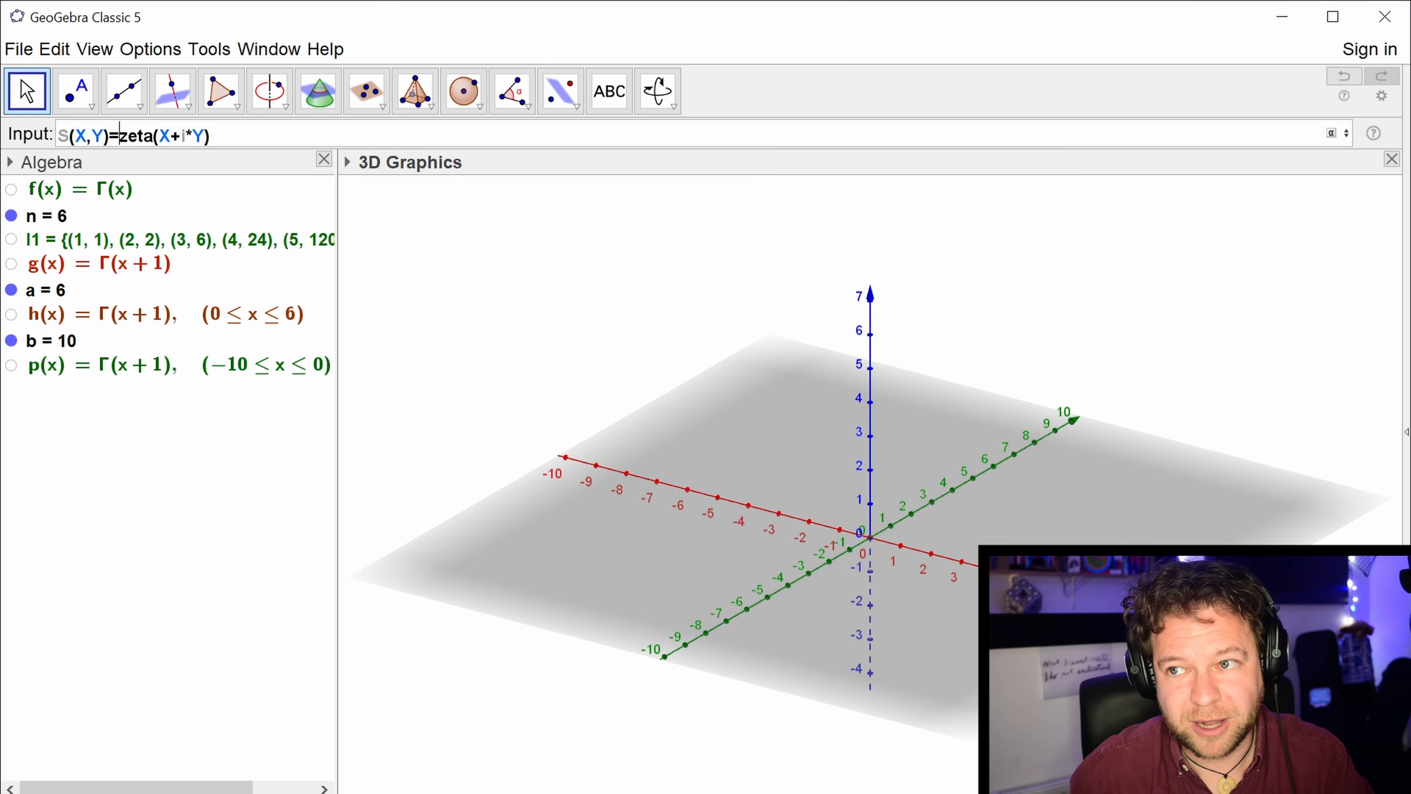
pyautogui.write('abs(')
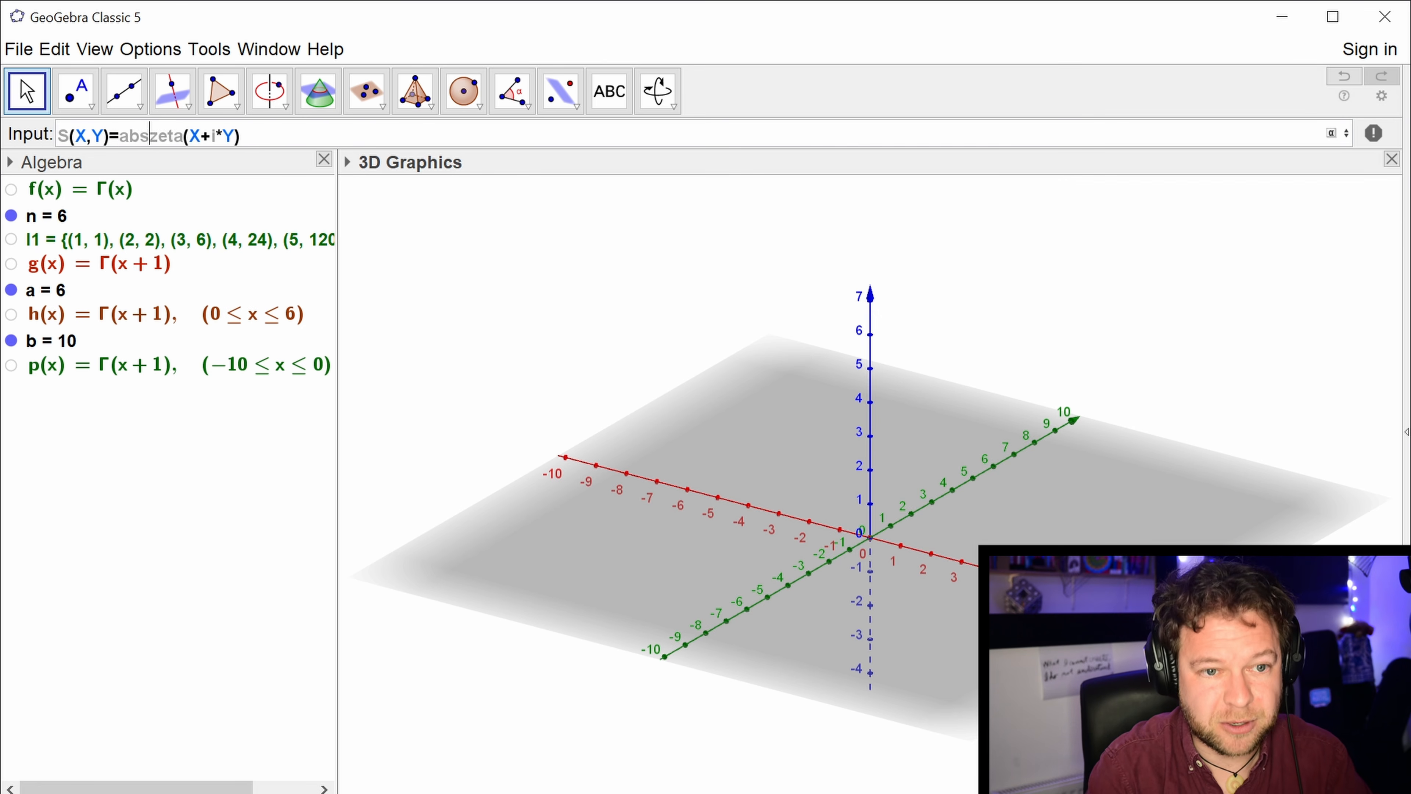
pyautogui.press('End')
pyautogui.write(')')
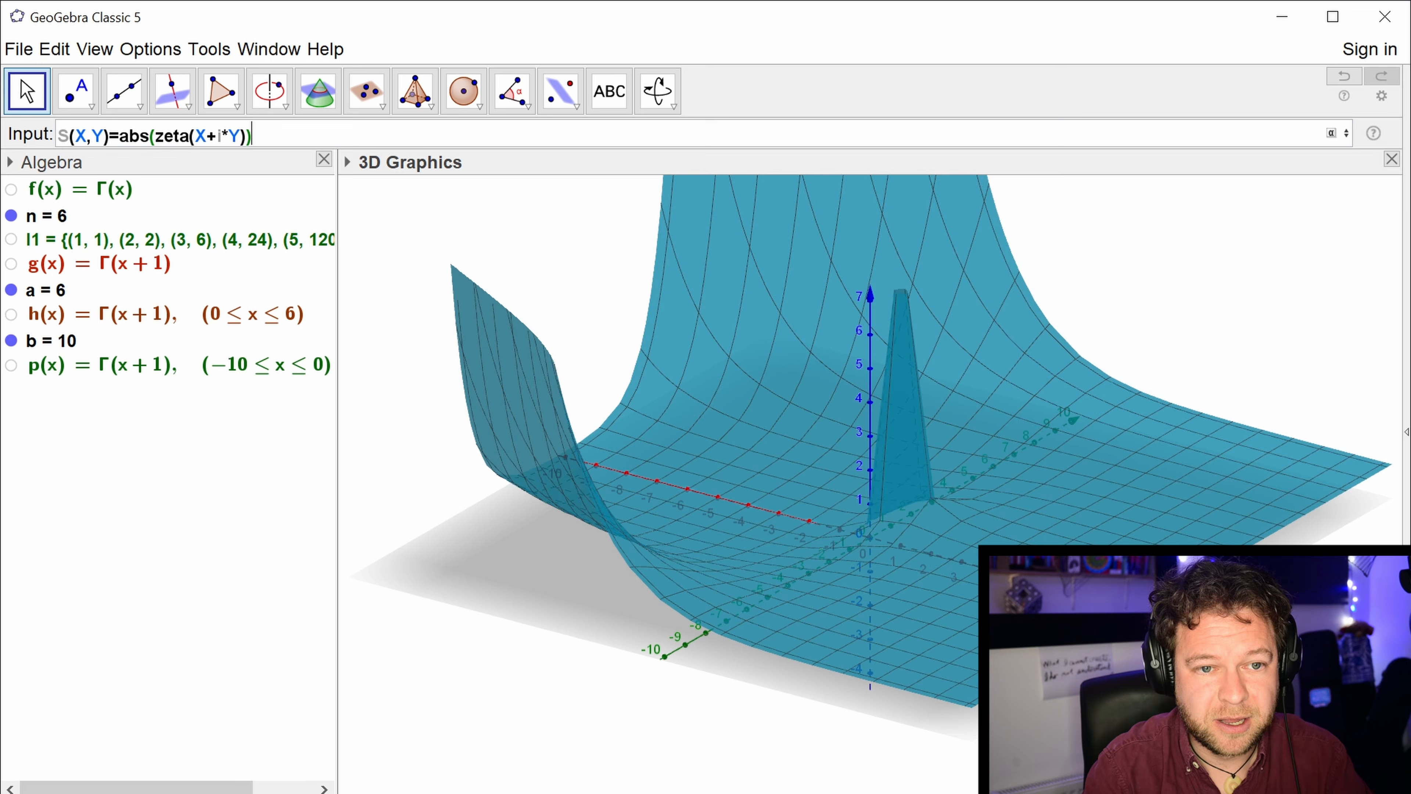
pyautogui.press('Return')
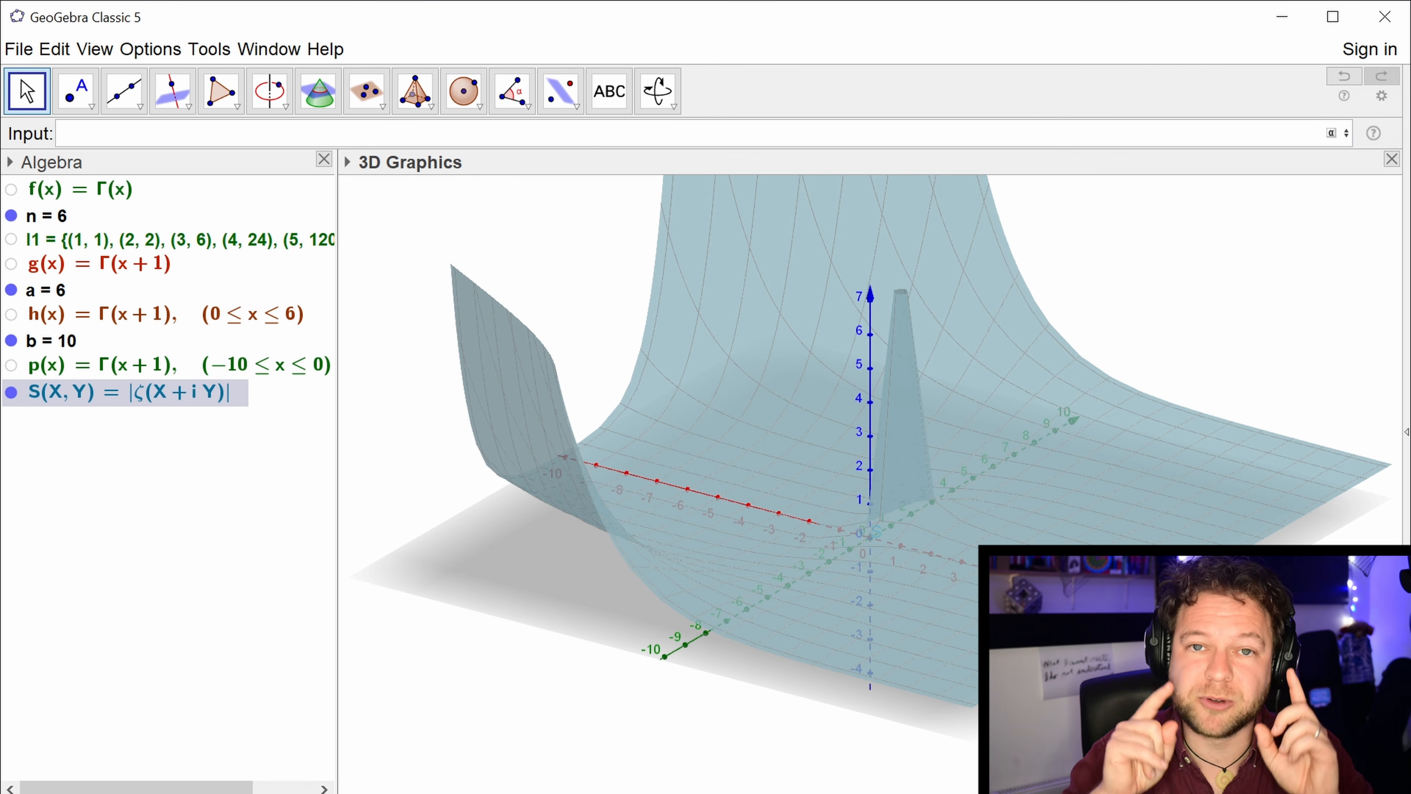
# Examine the zeta magnitude surface from several angles, including its shape along the negative real axis.
pyautogui.moveTo(1271, 345)
pyautogui.mouseDown()
pyautogui.moveTo(1220, 363)
pyautogui.moveTo(1298, 338)
pyautogui.mouseUp()
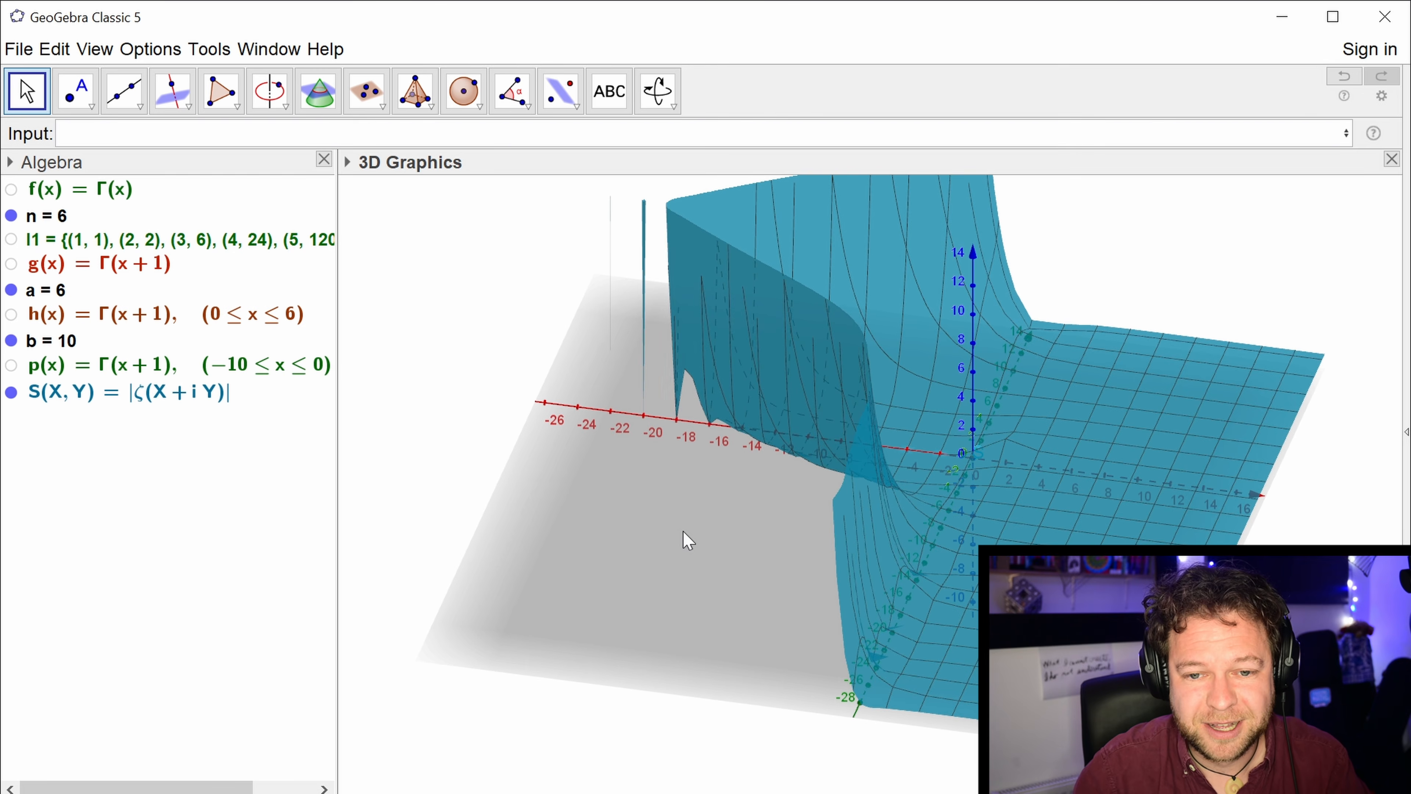
pyautogui.moveTo(661, 535); pyautogui.dragTo(737, 552)
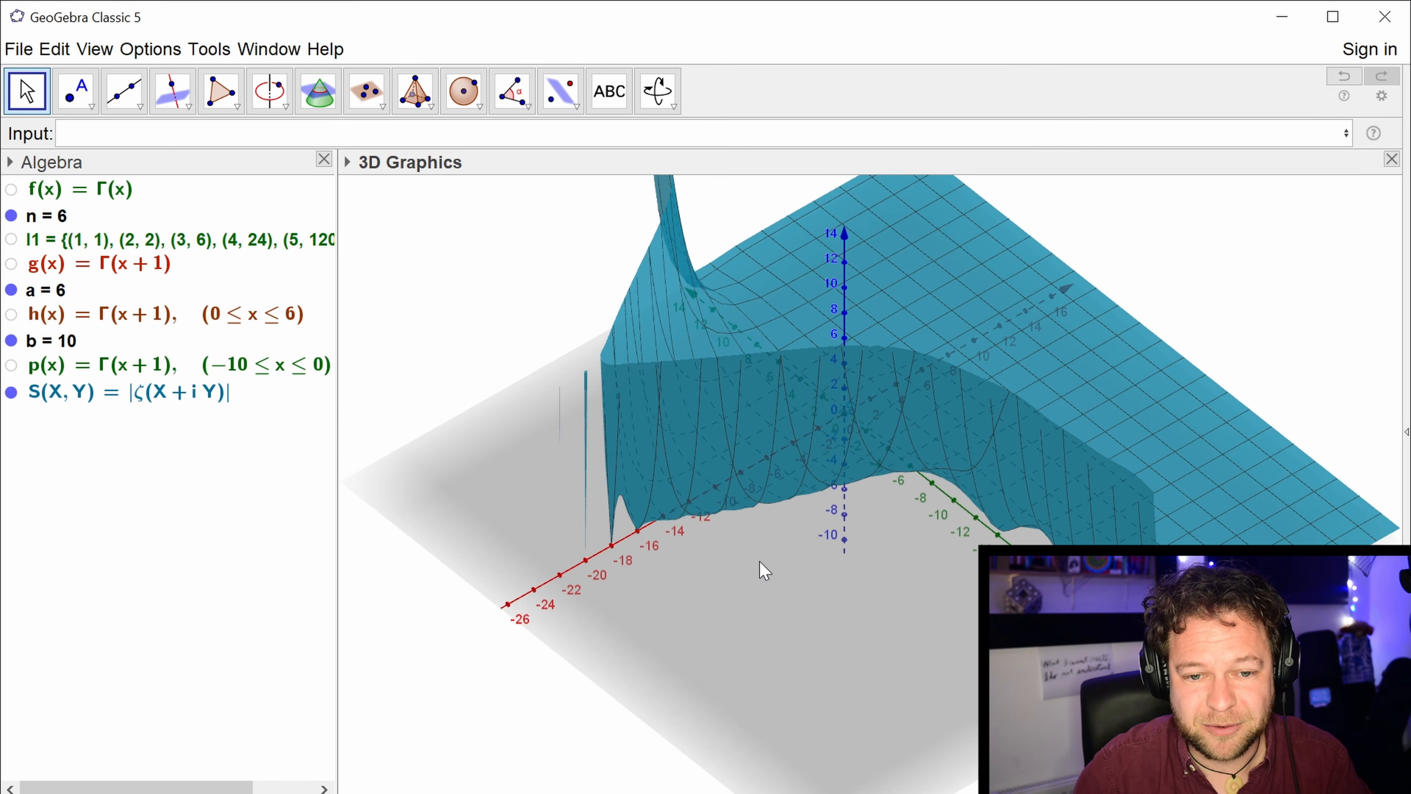
pyautogui.moveTo(1012, 661); pyautogui.dragTo(936, 611)
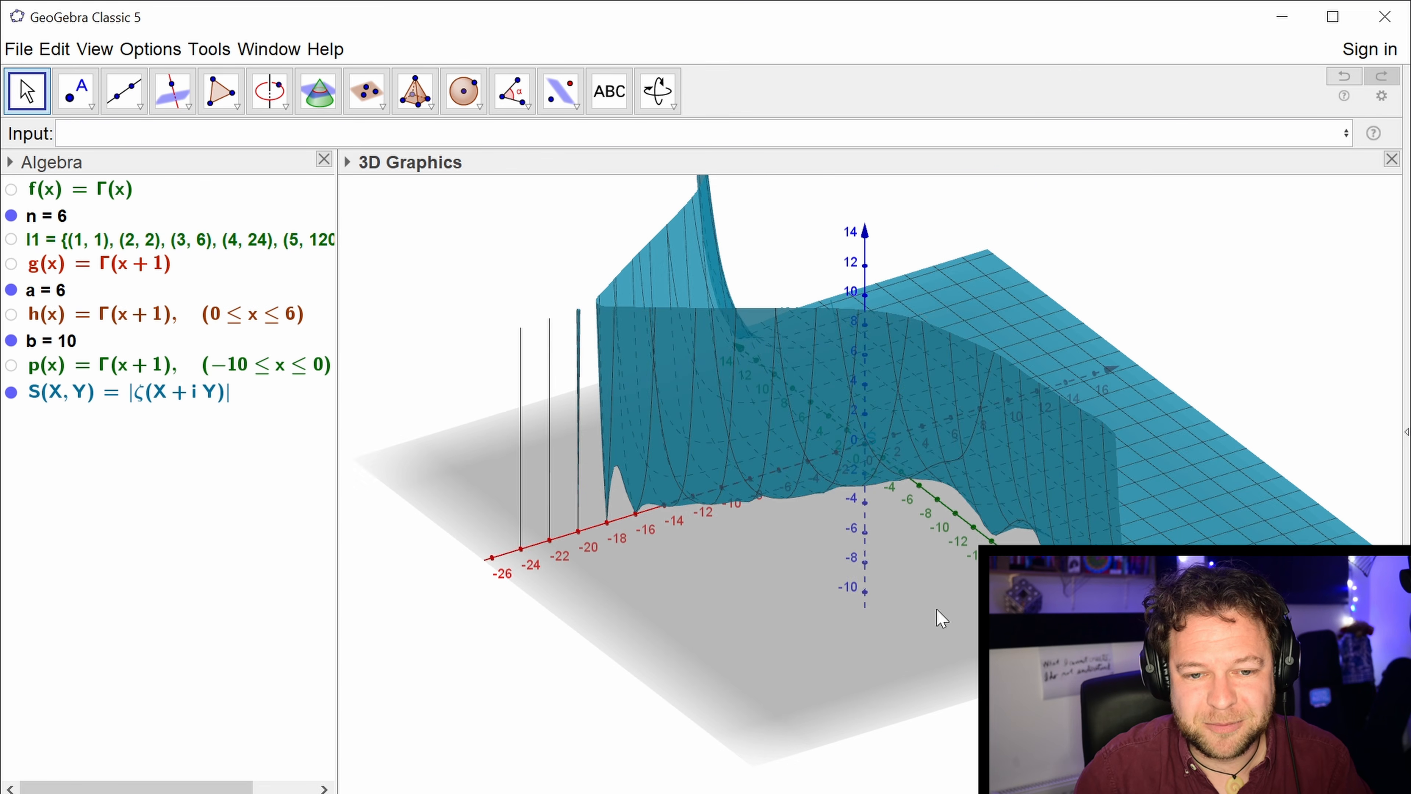
pyautogui.moveTo(701, 569); pyautogui.dragTo(619, 536)
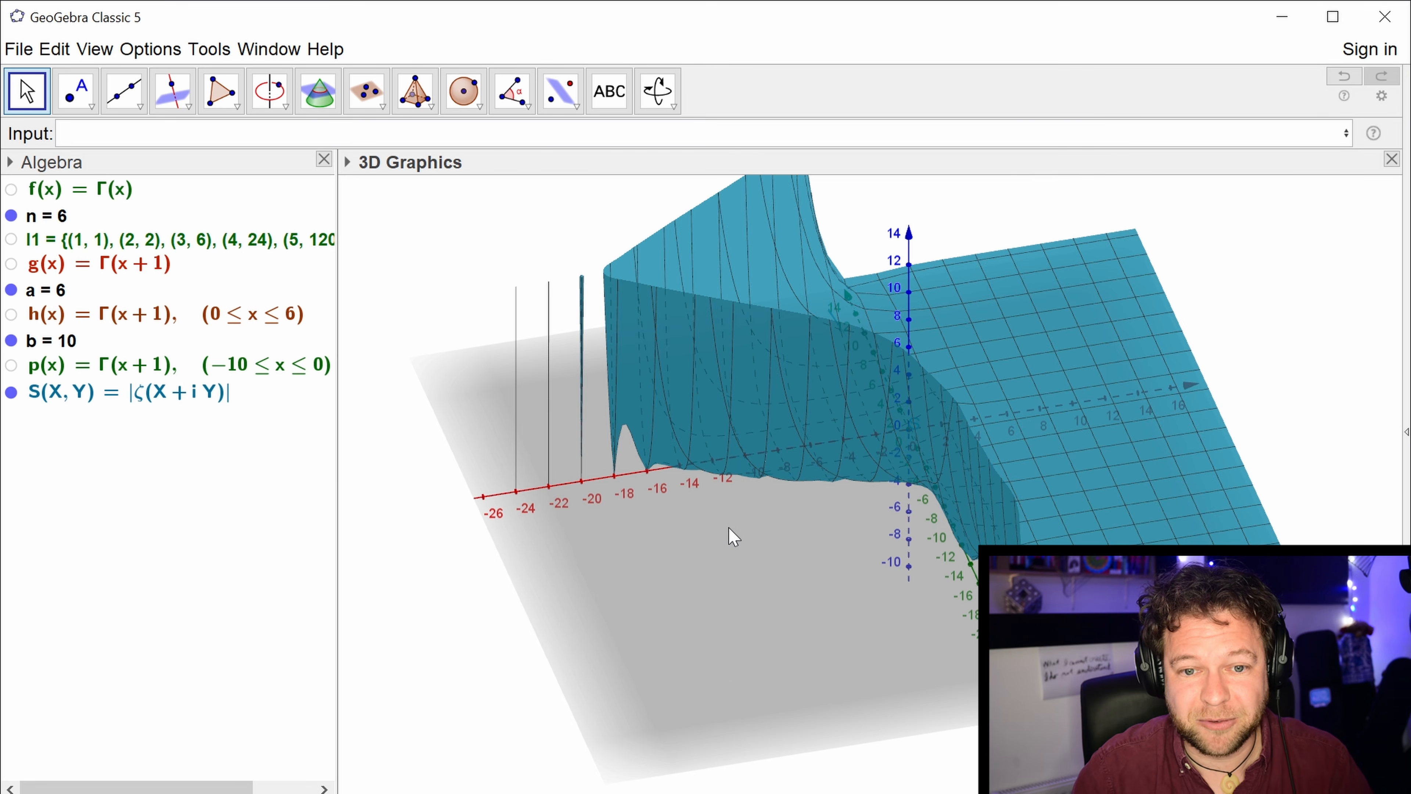
pyautogui.moveTo(731, 535)
pyautogui.mouseDown()
pyautogui.moveTo(652, 529)
pyautogui.moveTo(733, 537)
pyautogui.moveTo(668, 540)
pyautogui.moveTo(704, 528)
pyautogui.mouseUp()
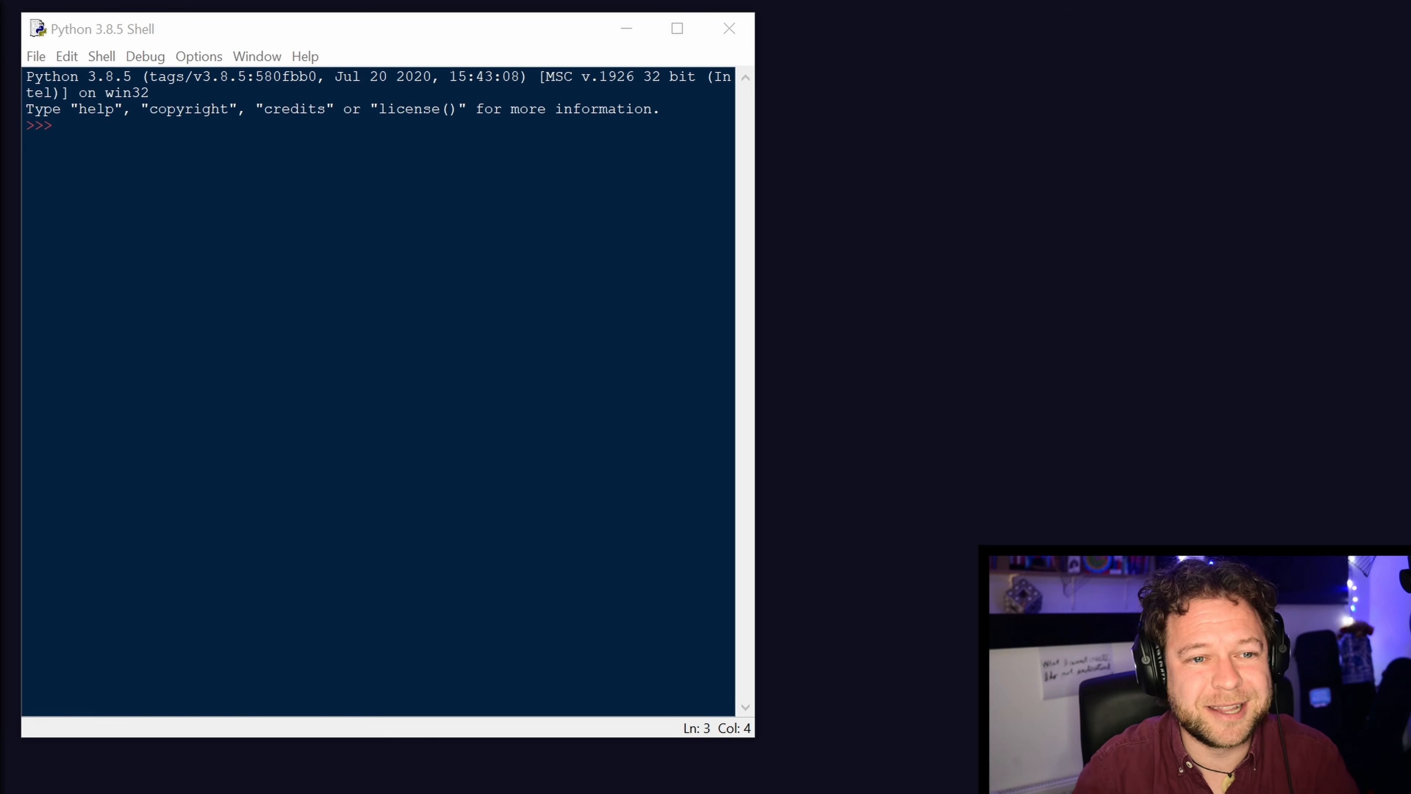
# Switch to Python IDLE, create a new file and shift its window partly off the shell window.
pyautogui.click(36, 56)
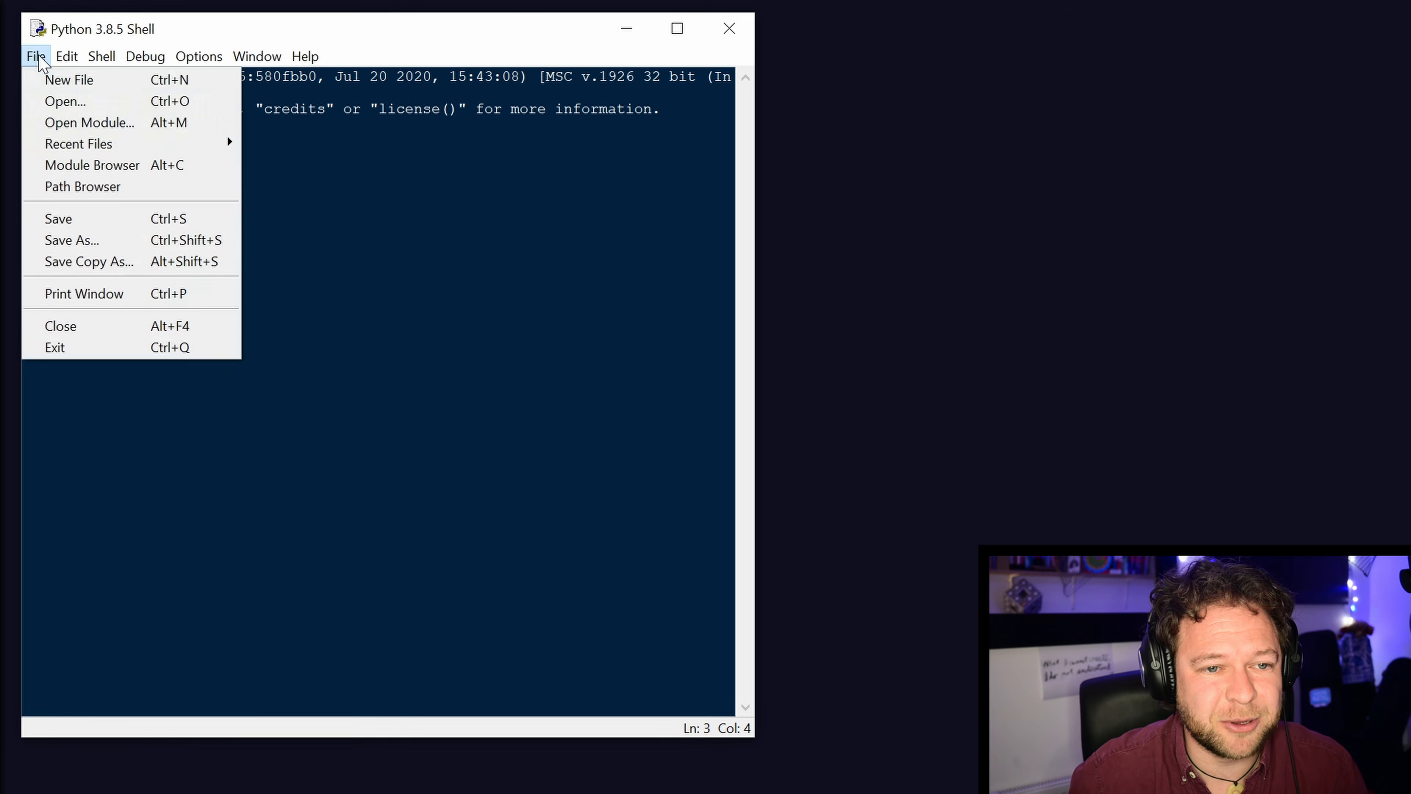
pyautogui.click(61, 79)
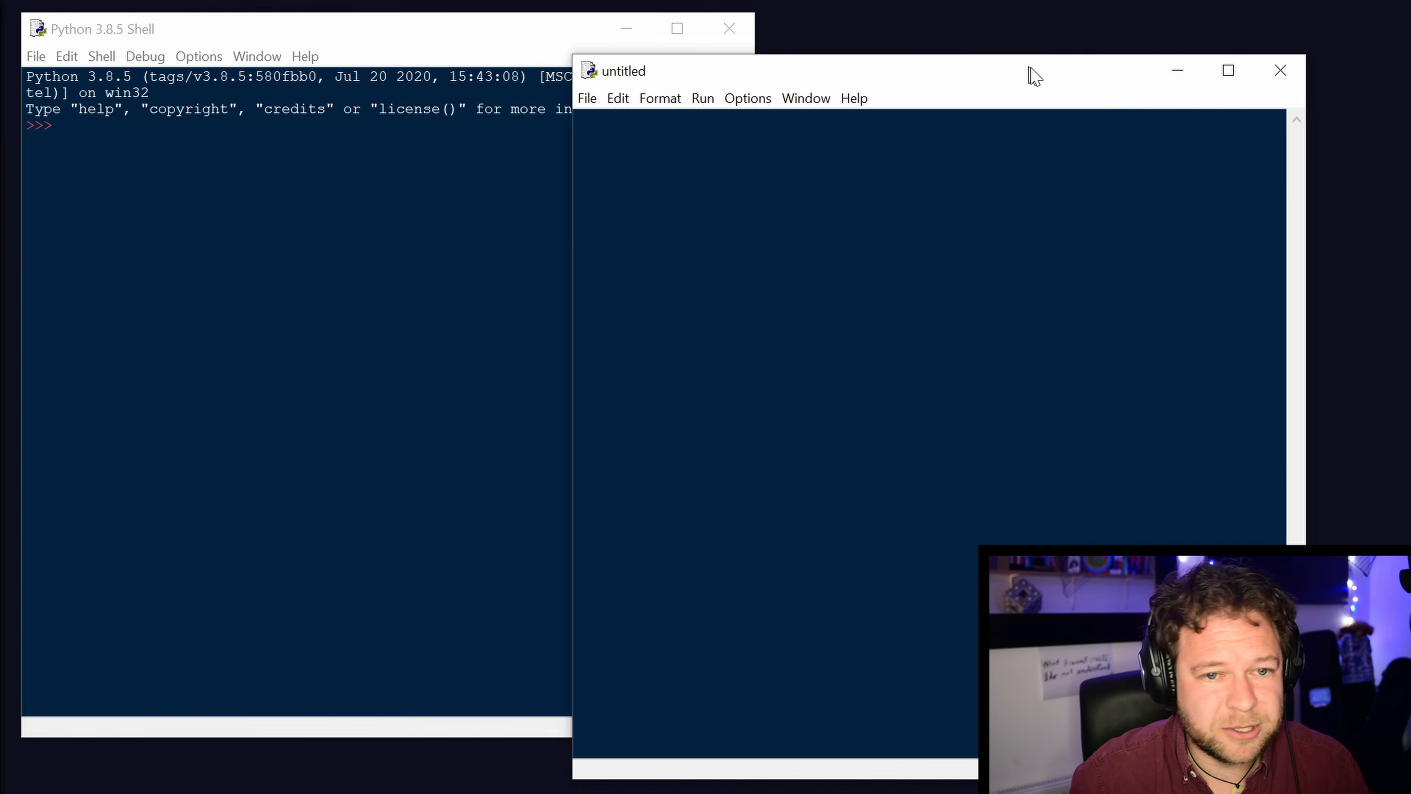
pyautogui.moveTo(1033, 70); pyautogui.dragTo(716, 47)
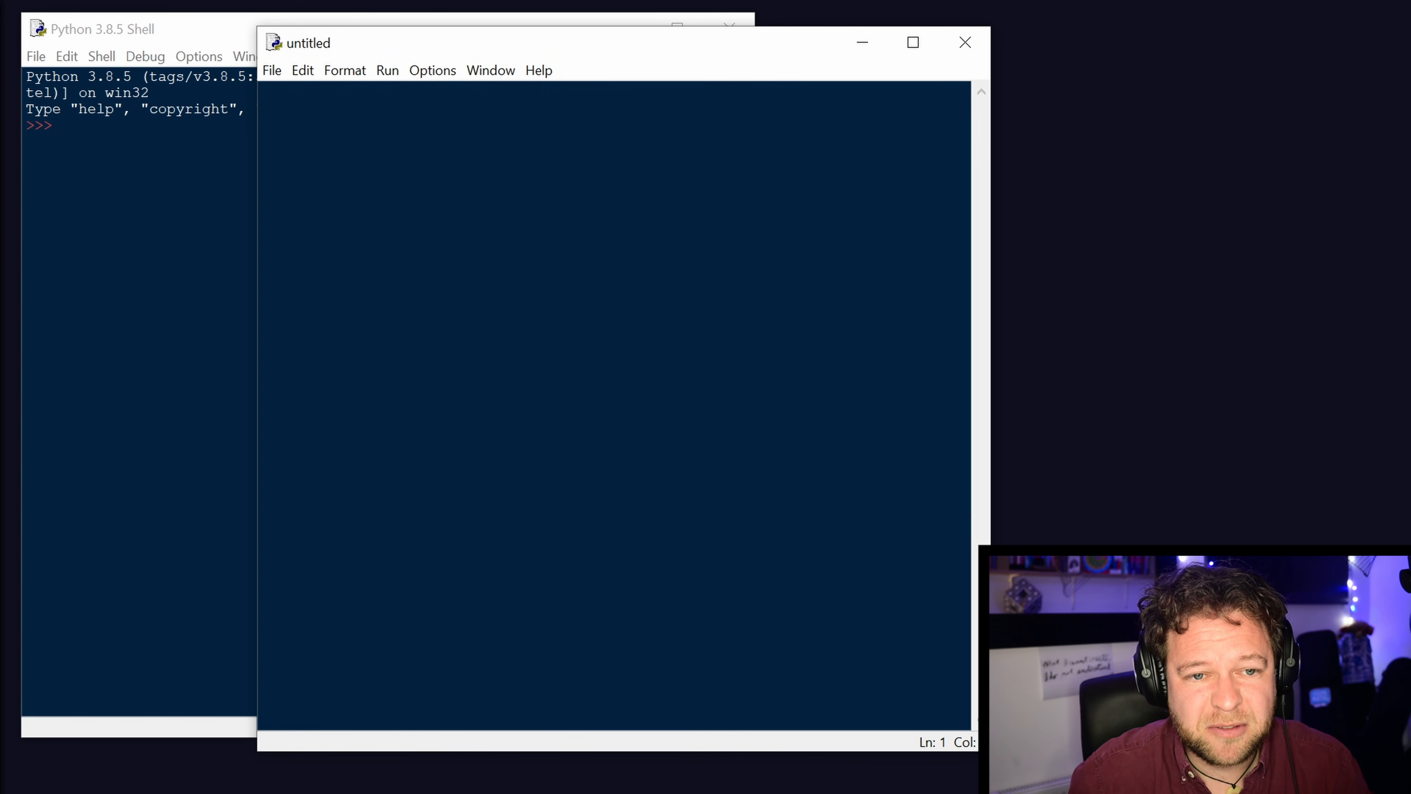
pyautogui.moveTo(431, 50)
pyautogui.mouseDown()
pyautogui.moveTo(435, 79)
pyautogui.moveTo(446, 54)
pyautogui.mouseUp()
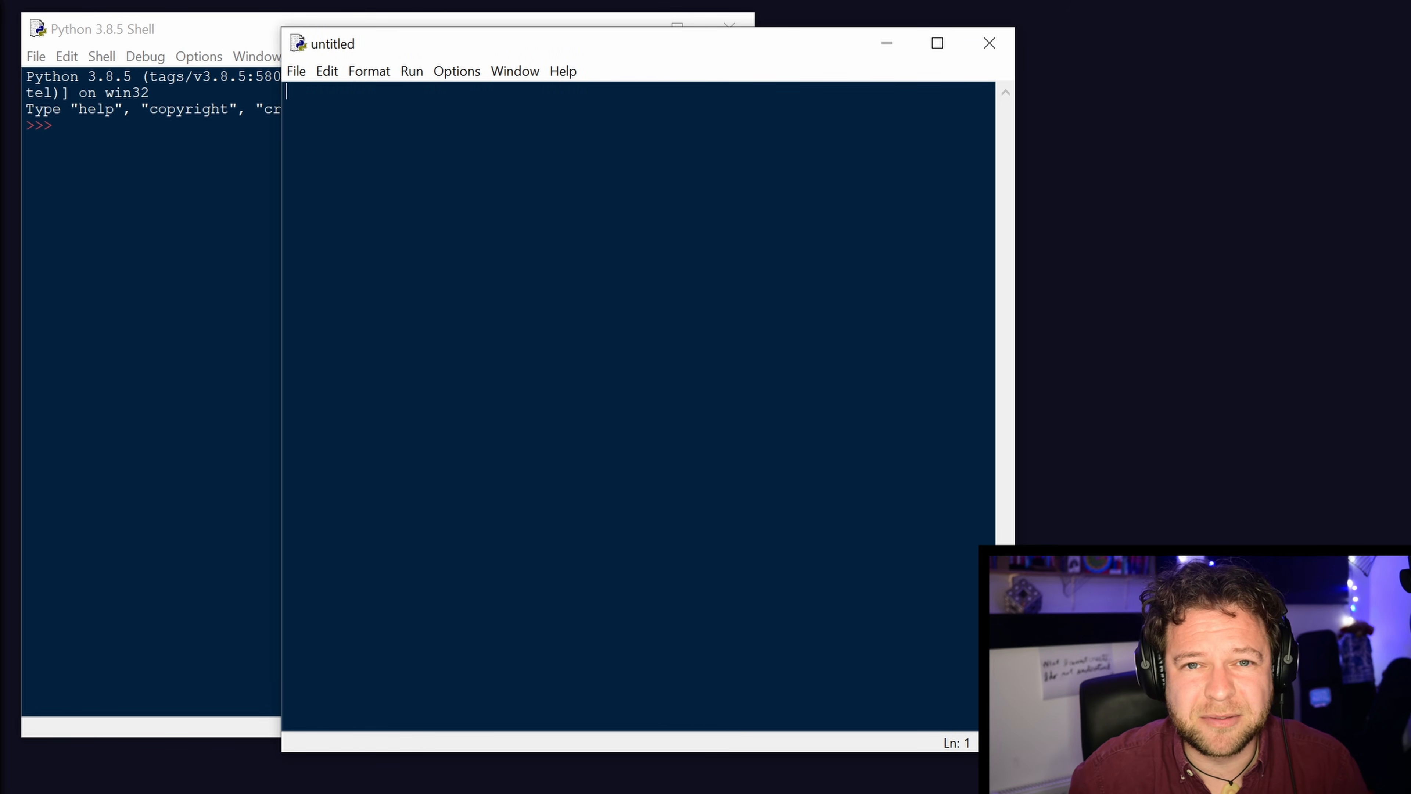
pyautogui.moveTo(725, 48); pyautogui.dragTo(784, 49)
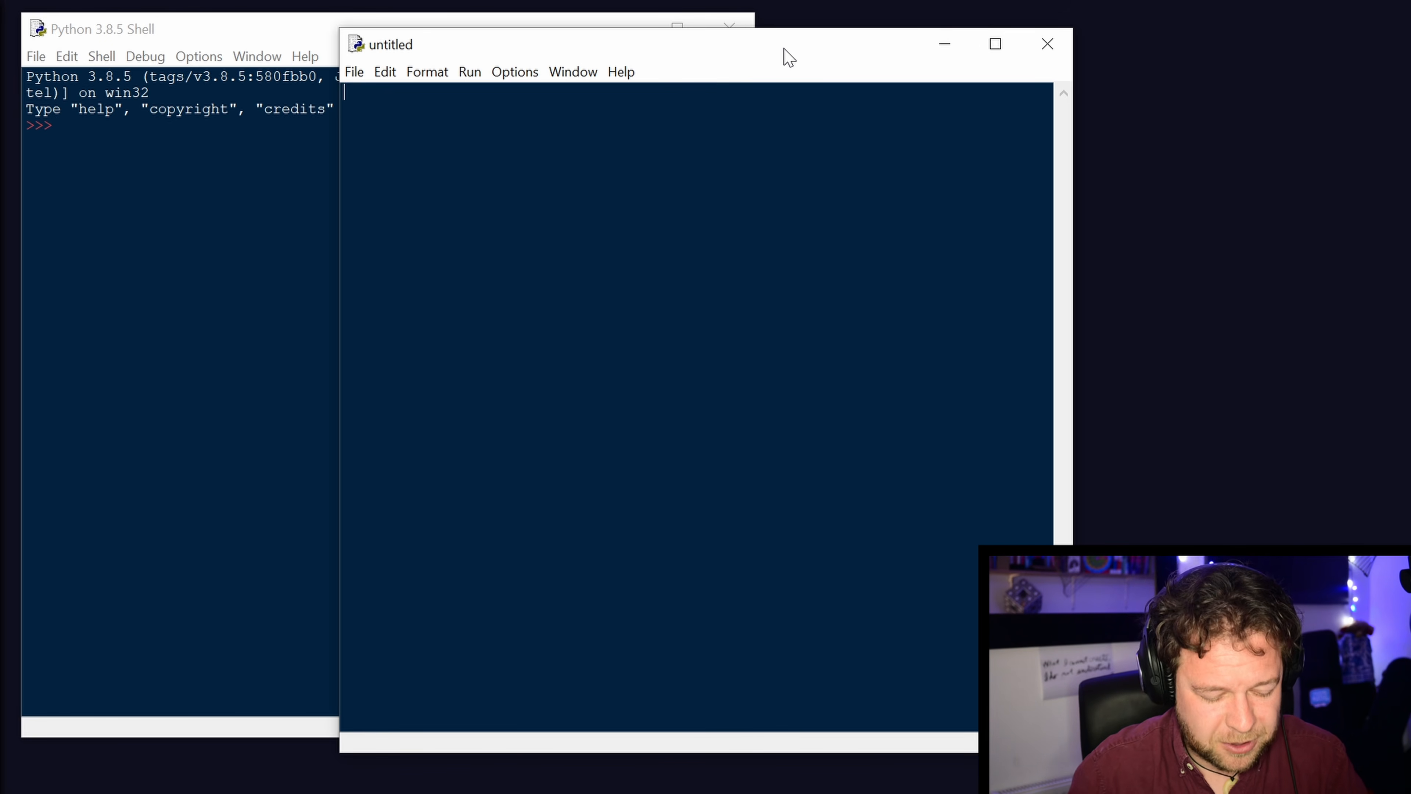
# Write the first line of the script as "from mpl_toolkits.mplot3d import Axes3D".
pyautogui.write('from')
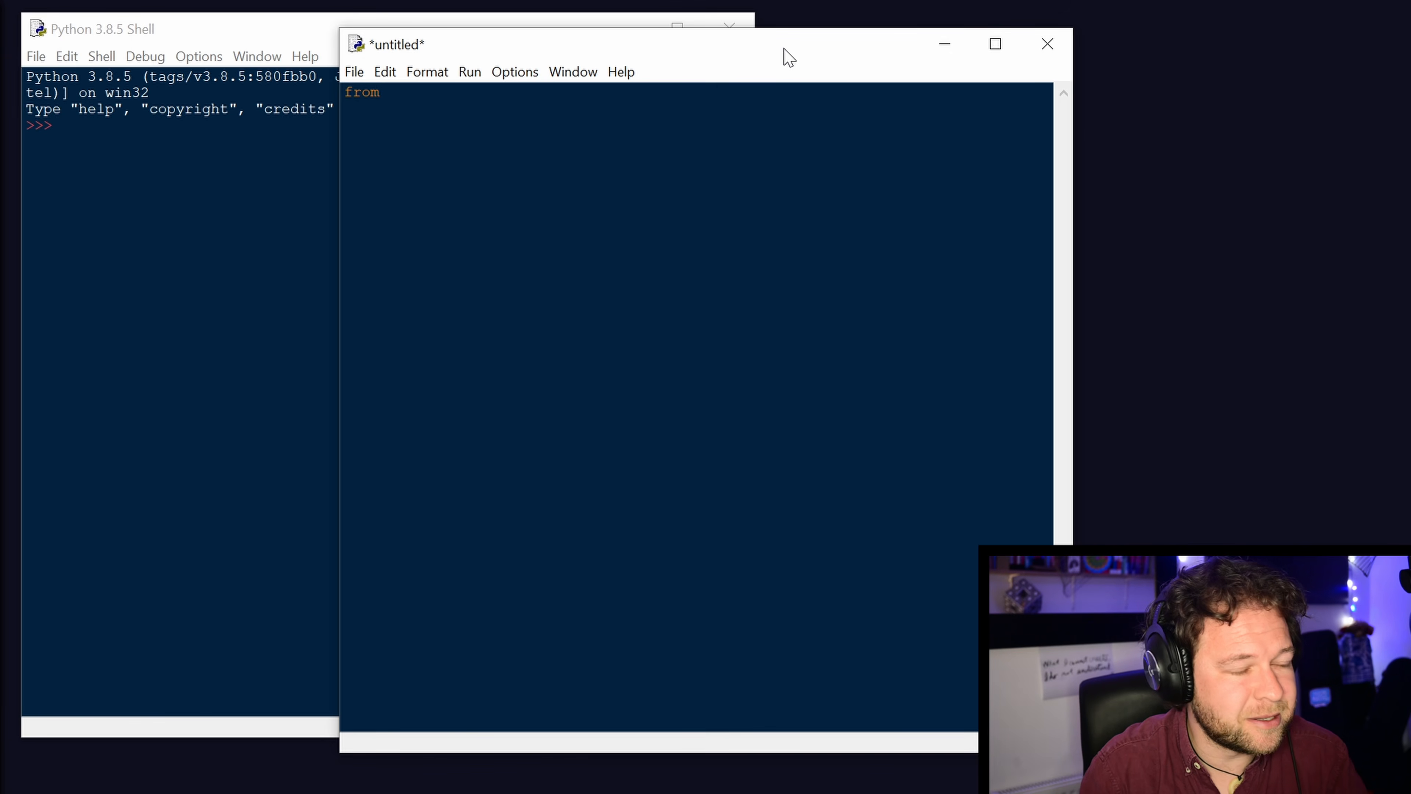
pyautogui.write('mpl')
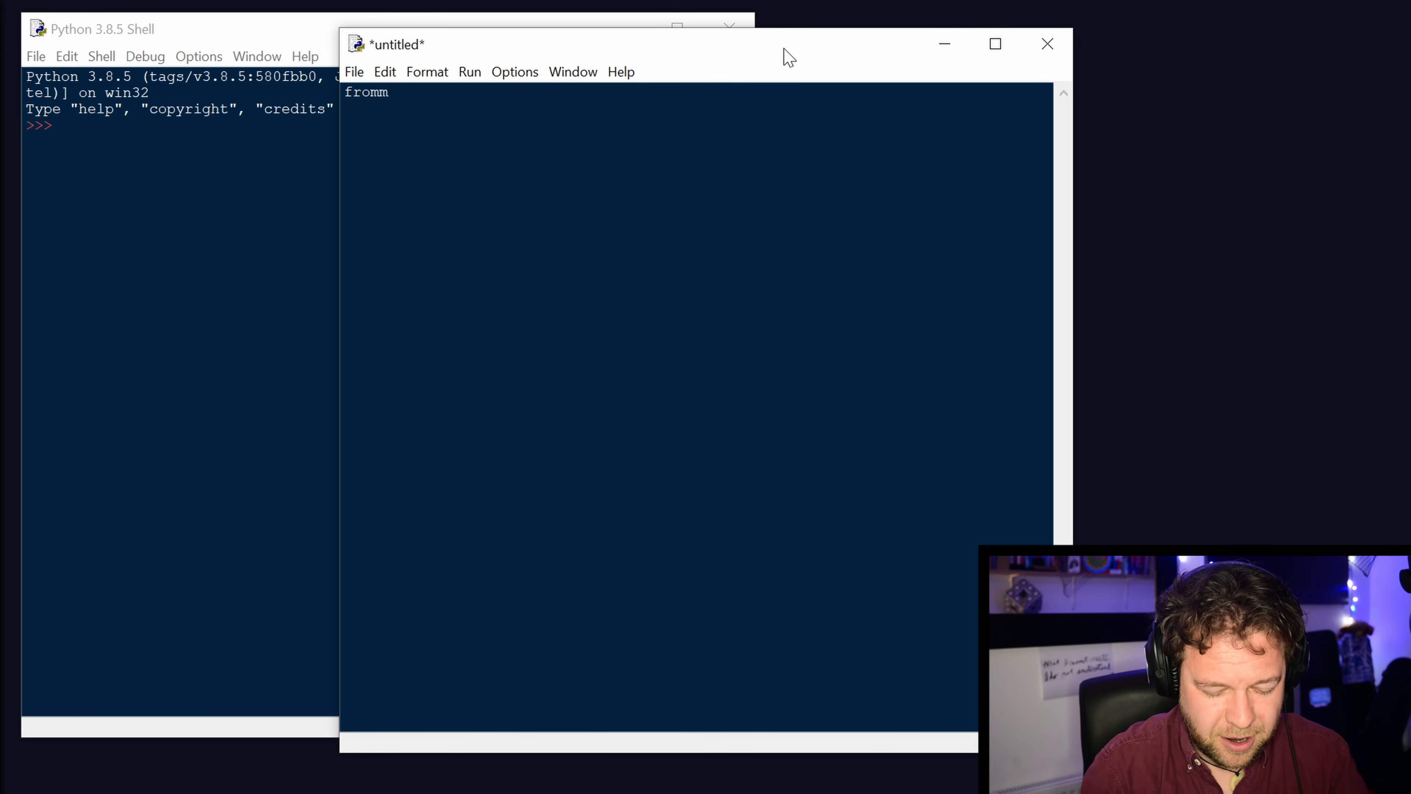
pyautogui.press('BackSpace')
pyautogui.press('BackSpace')
pyautogui.press('BackSpace')
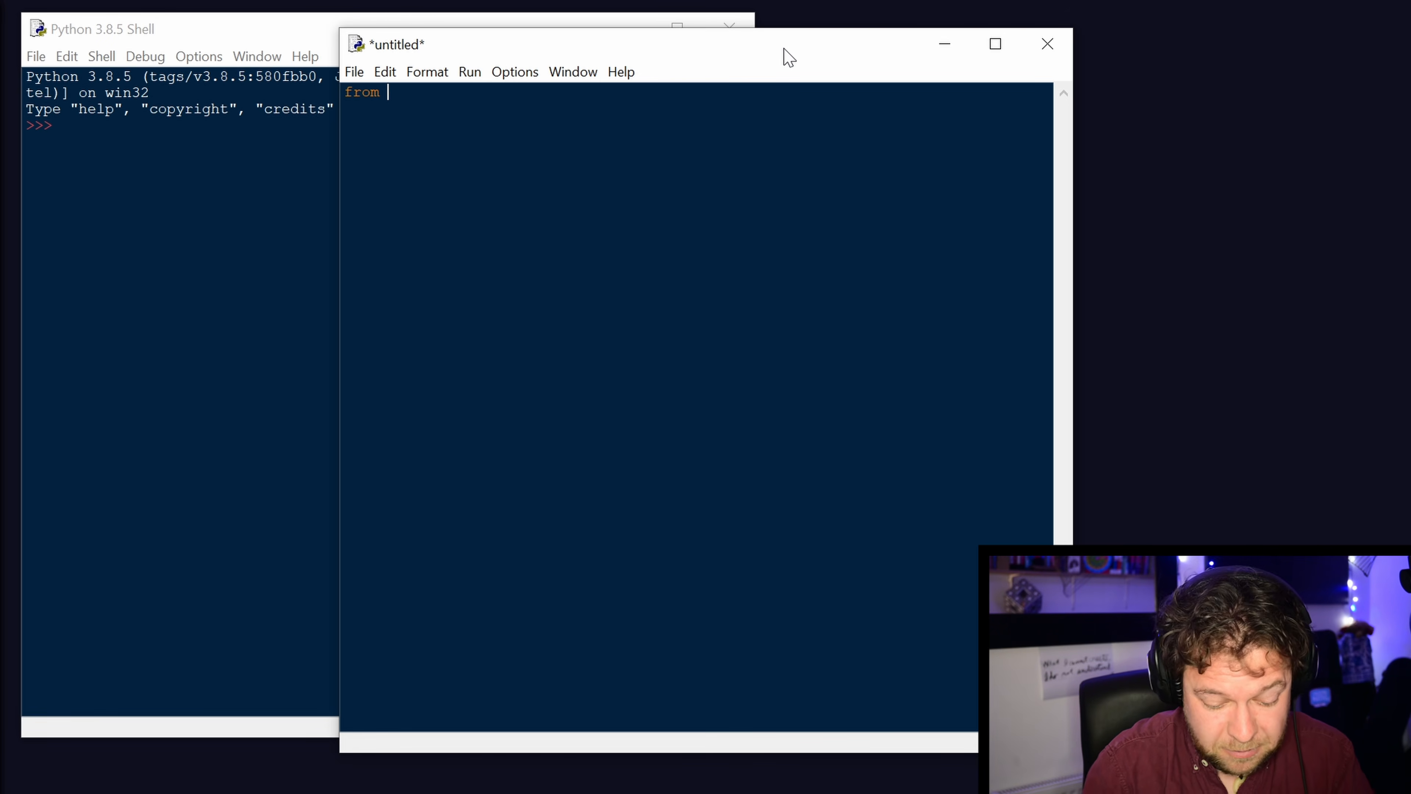
pyautogui.write('mpl_toolkits.')
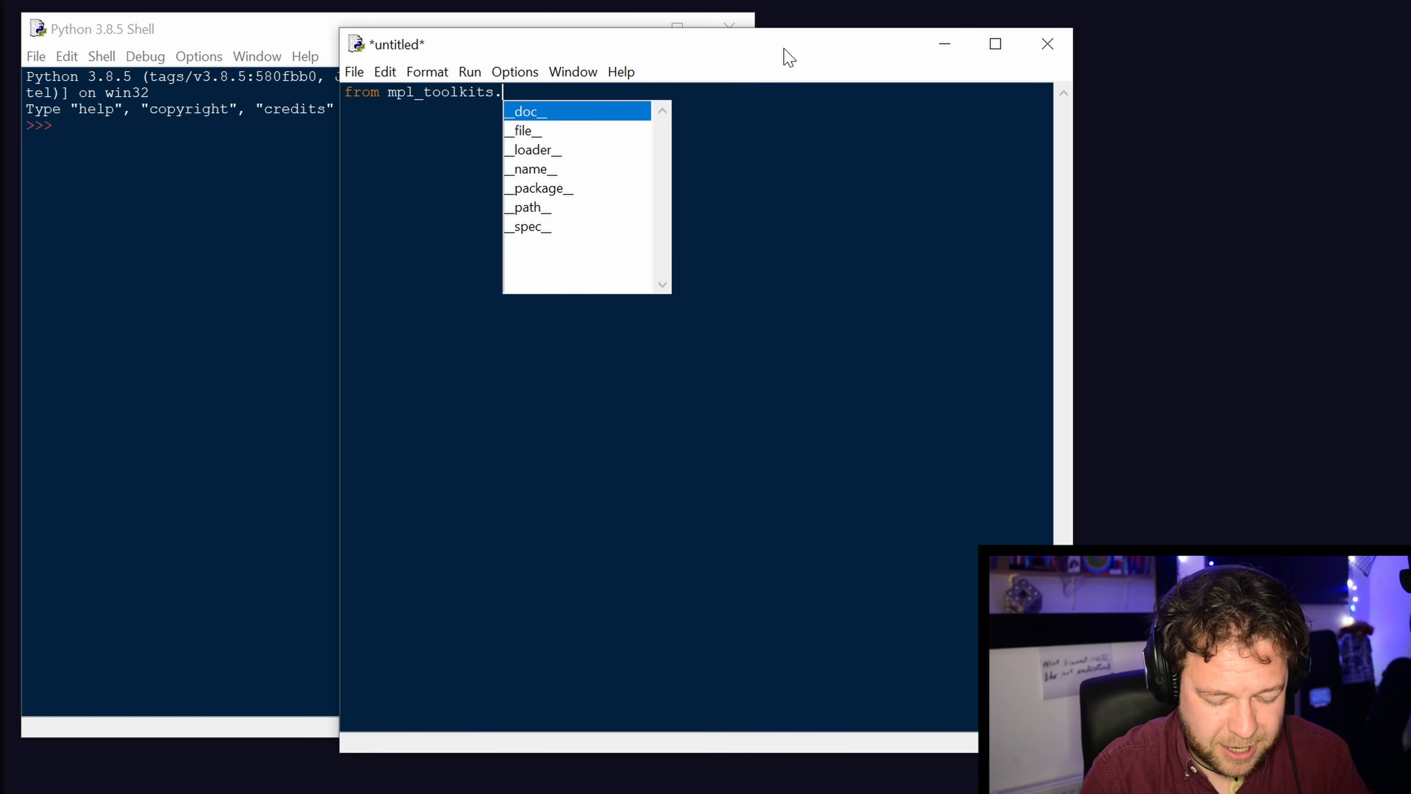
pyautogui.write('mplot3d f')
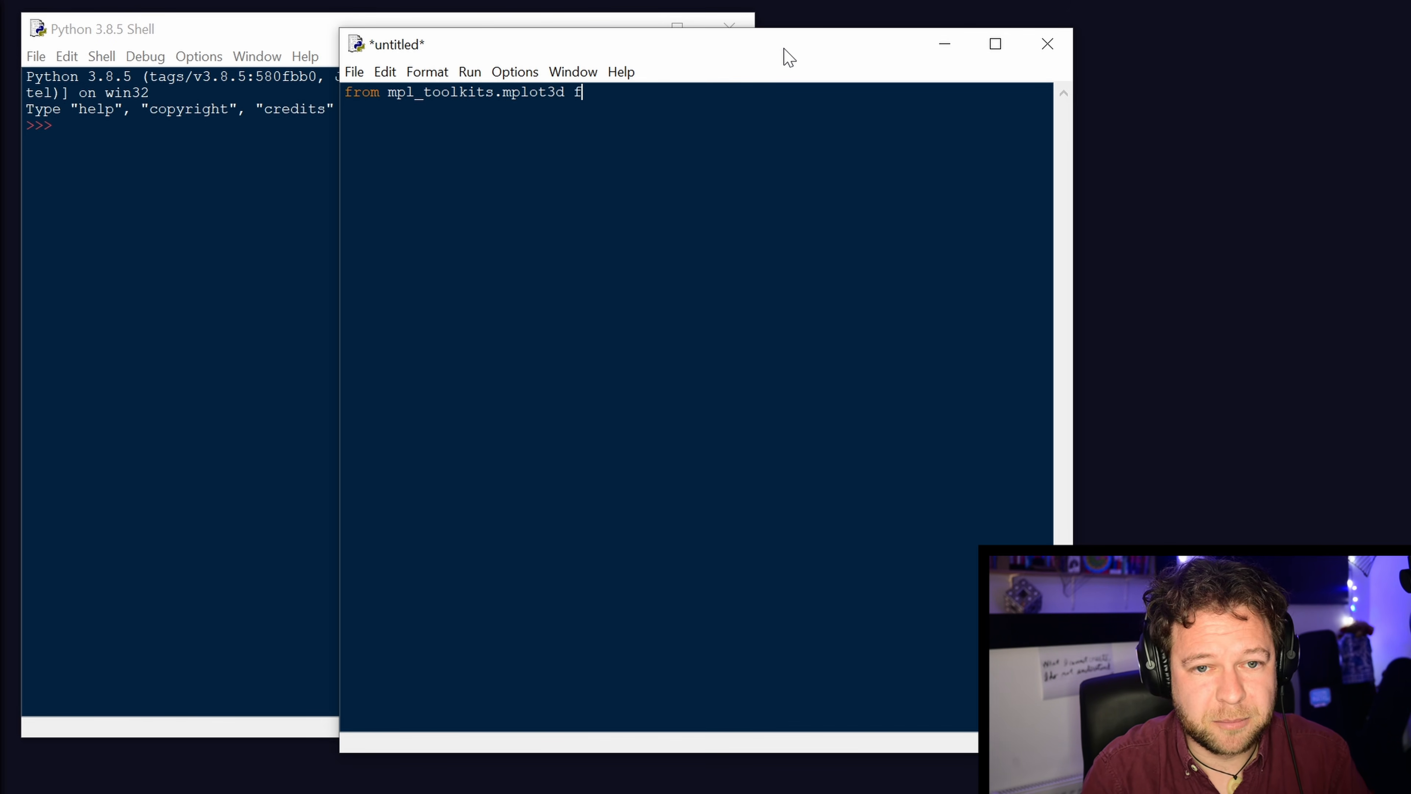
pyautogui.write('mport A')
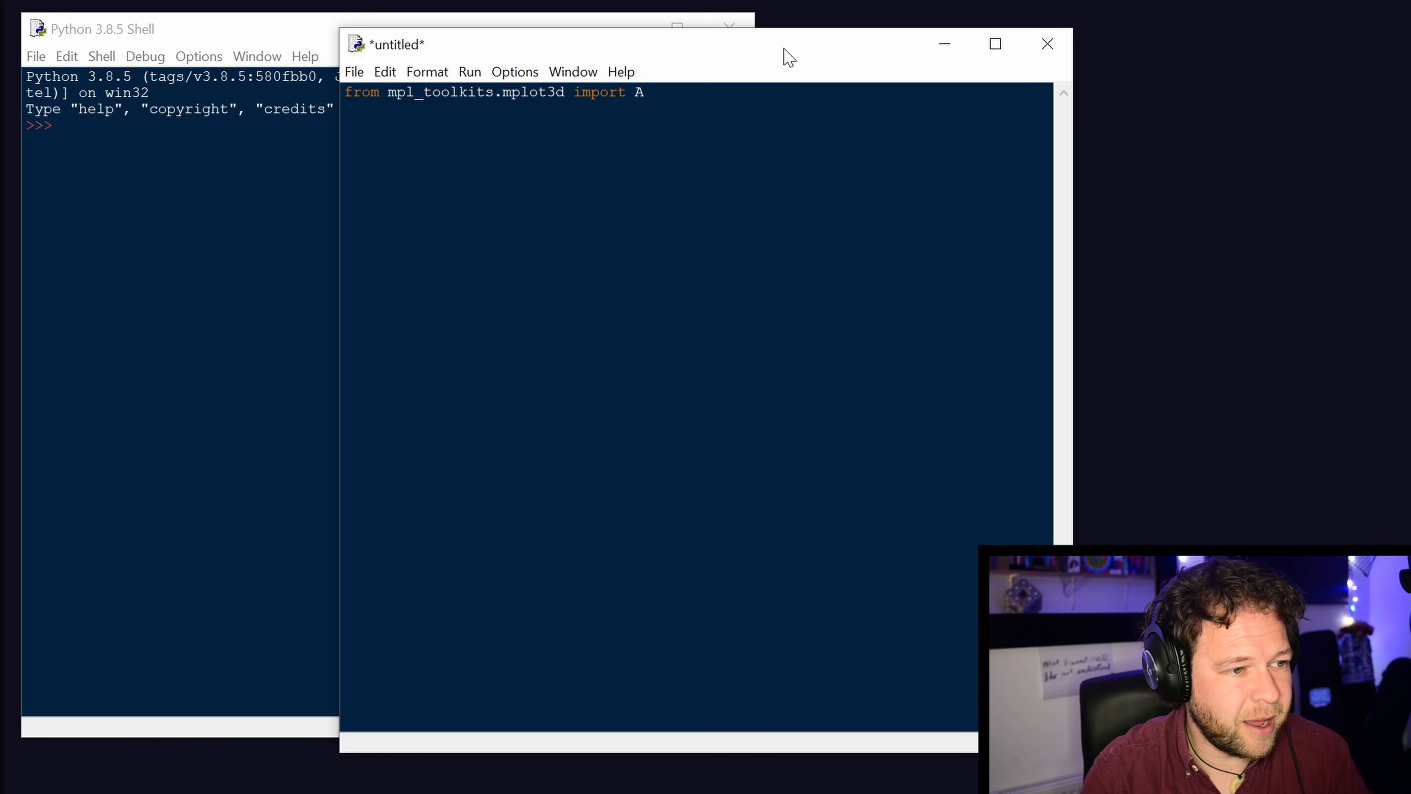
pyautogui.press('alt')
pyautogui.write('e')
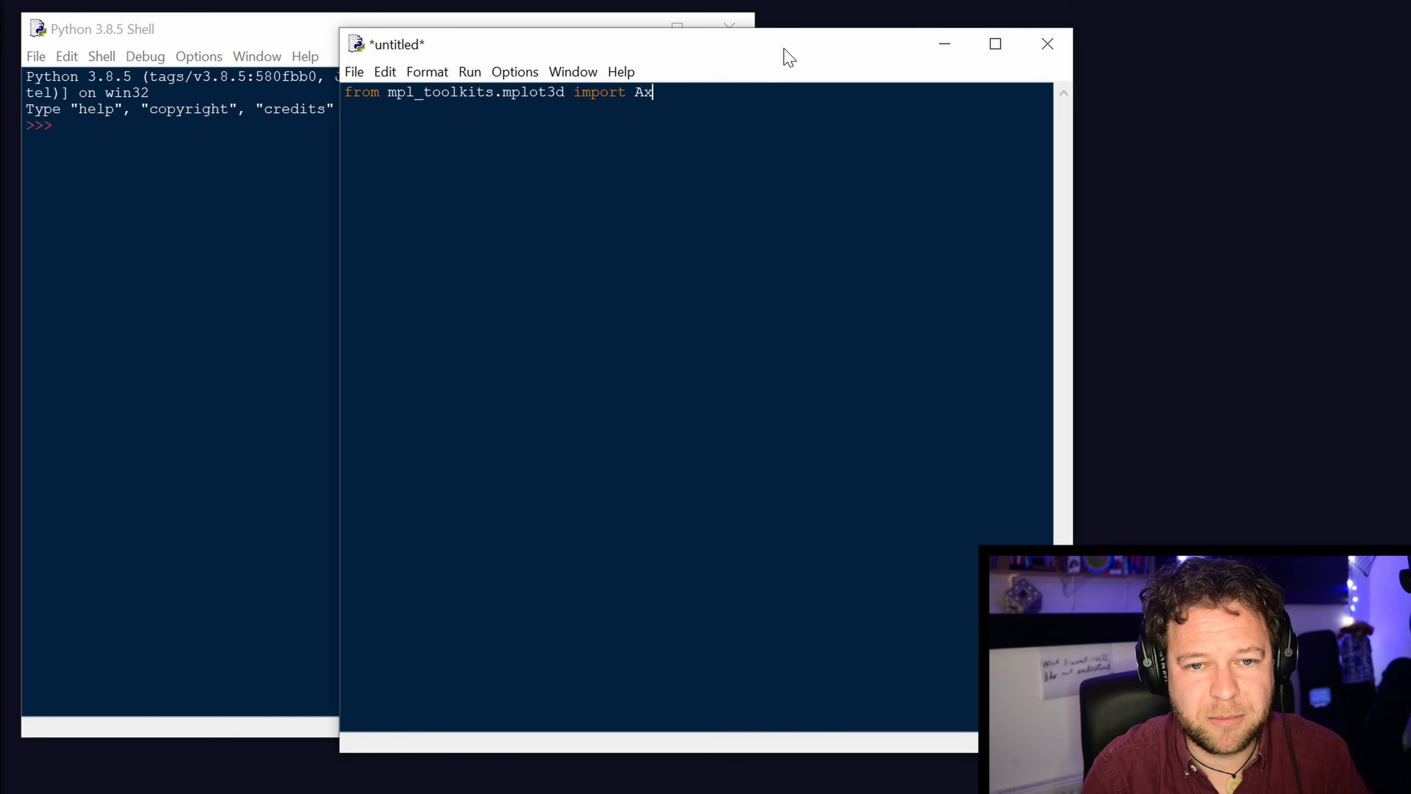
pyautogui.write('es3D')
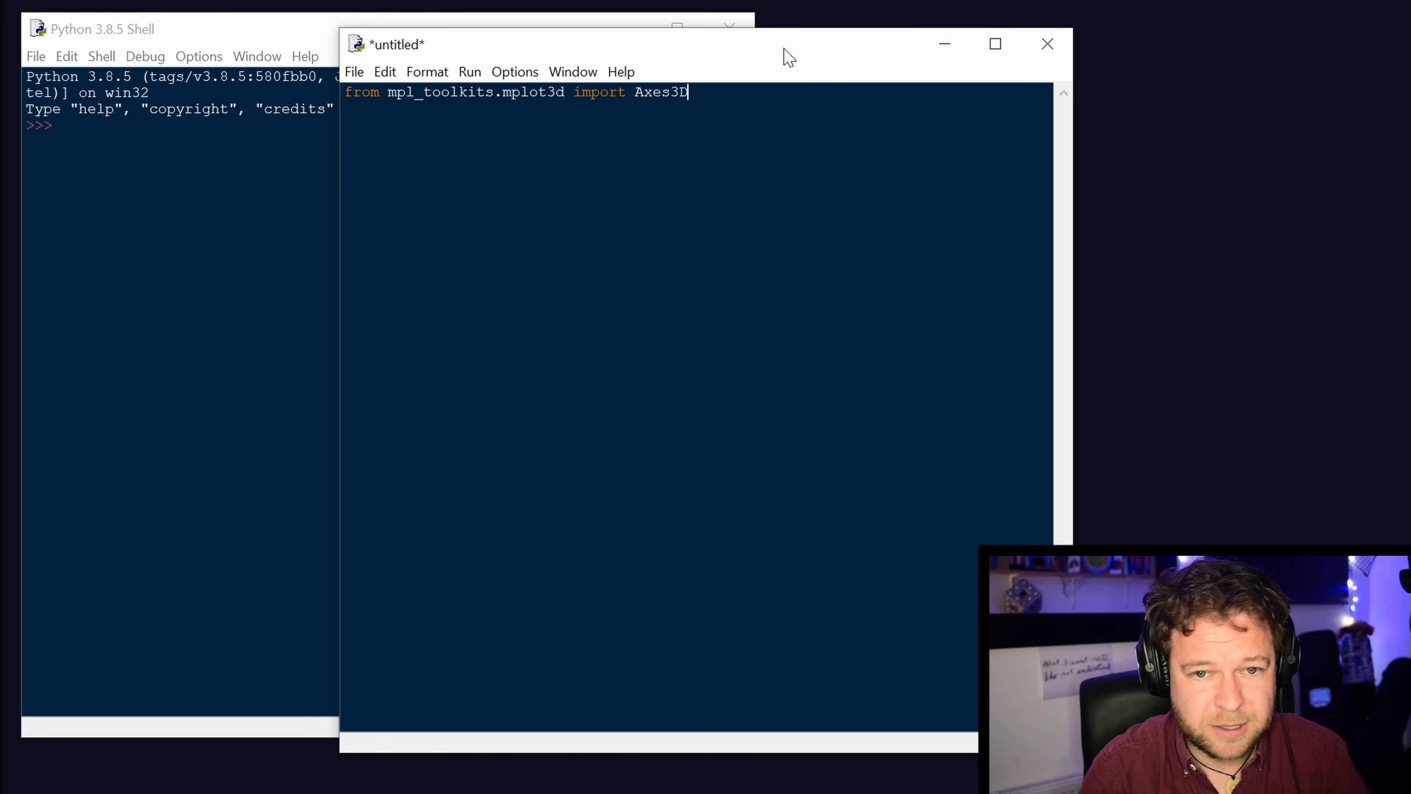
pyautogui.press('Return')
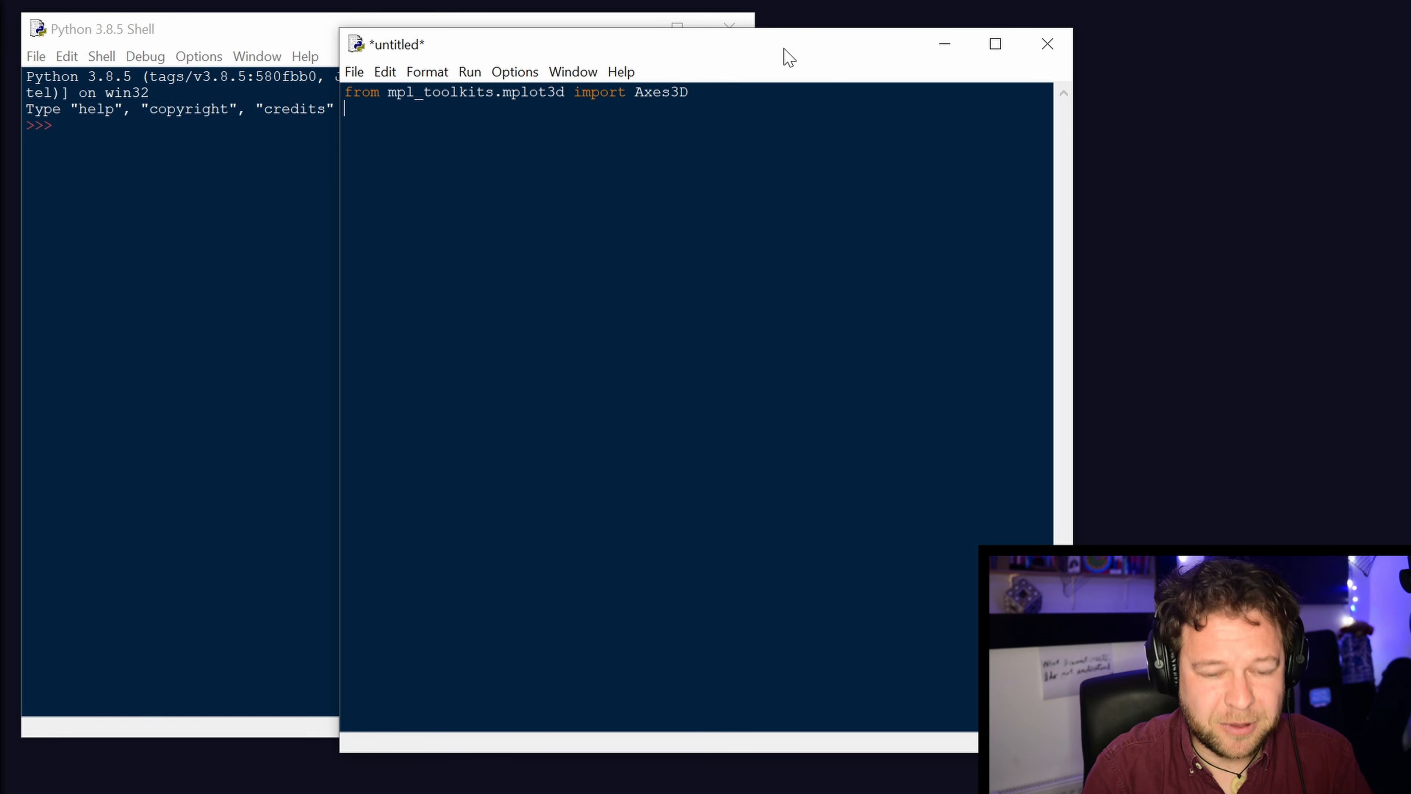
# Add the second line "import matplotlib.pyplot as plt" to the script.
pyautogui.write('import ma')
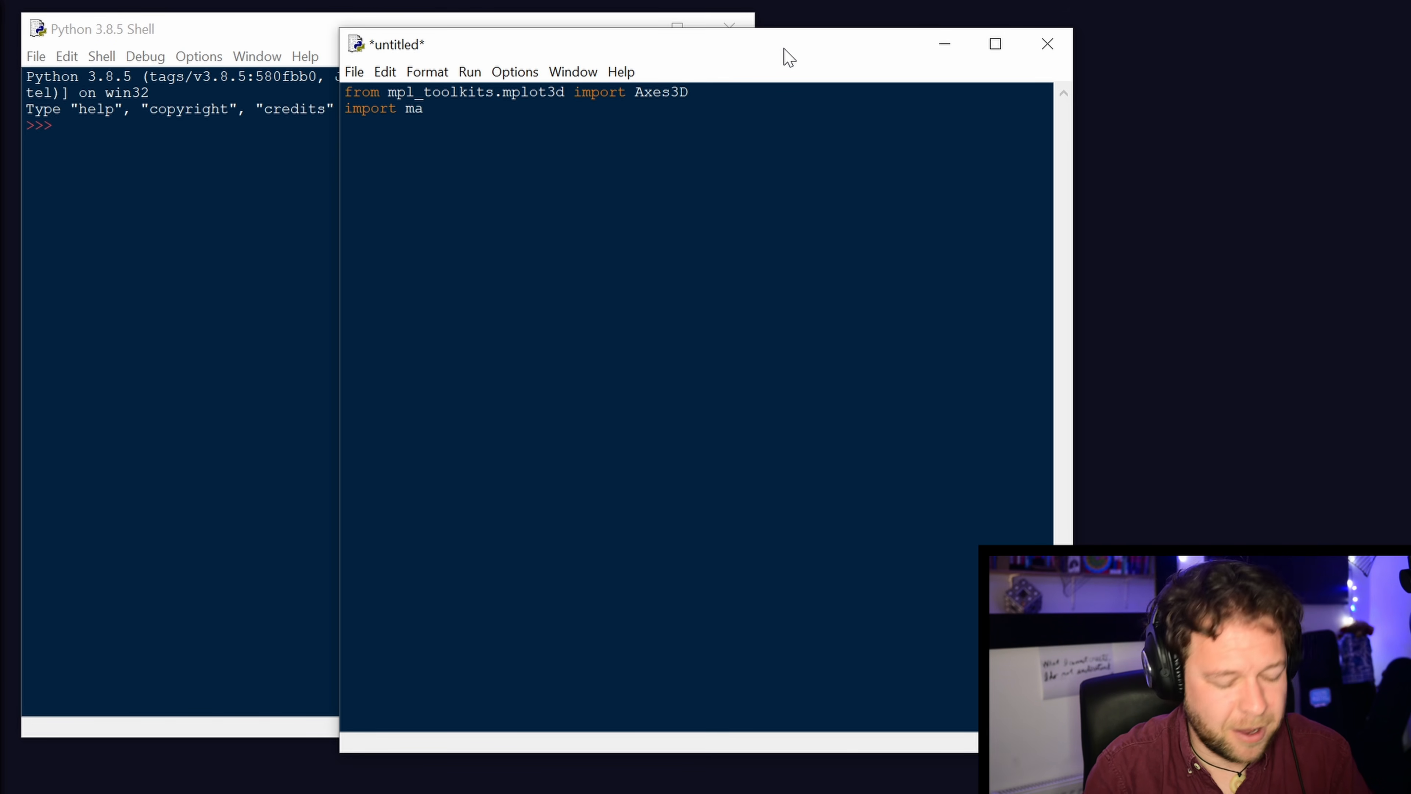
pyautogui.write('tplotlib.py')
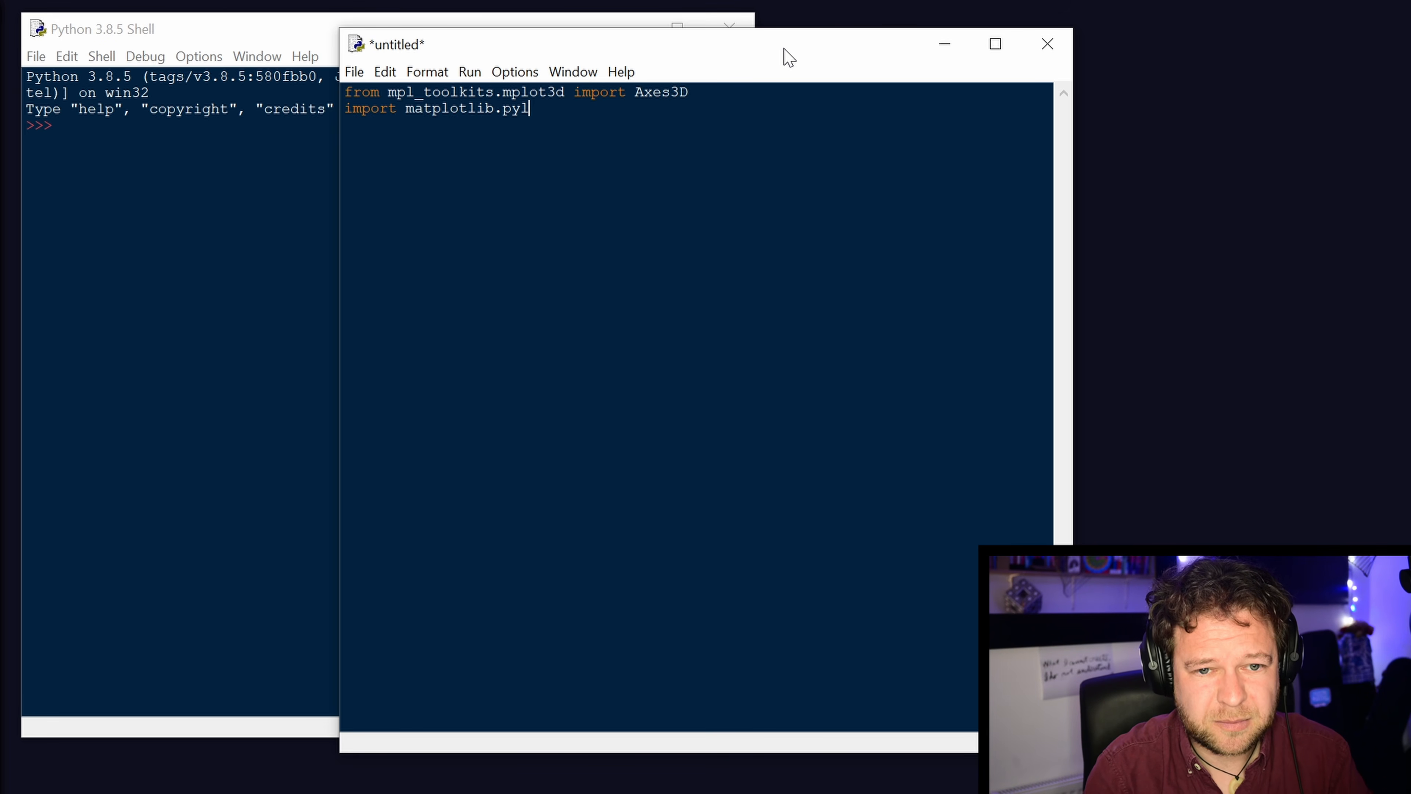
pyautogui.write('l')
pyautogui.press('BackSpace')
pyautogui.write('plotlib.pyplo')
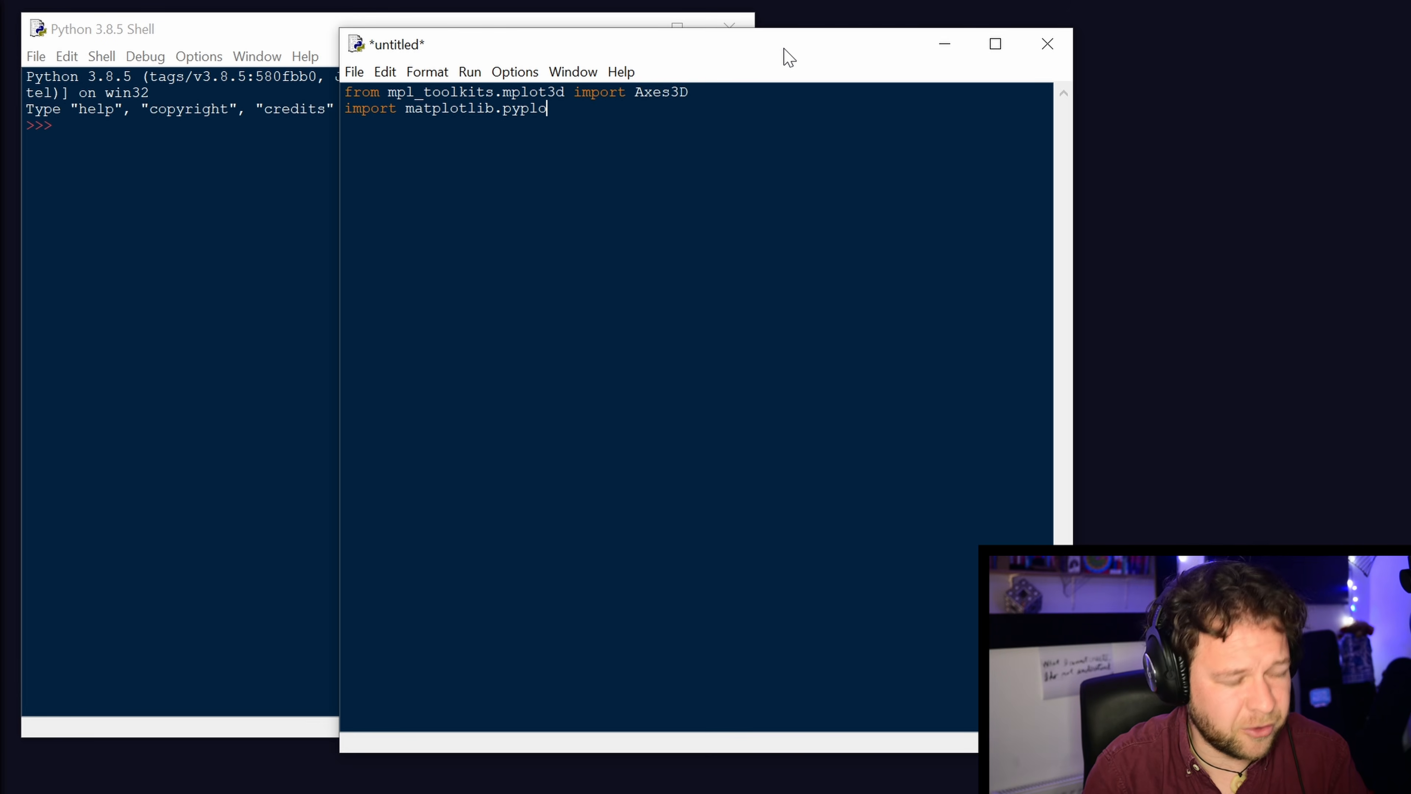
pyautogui.write('t as plt')
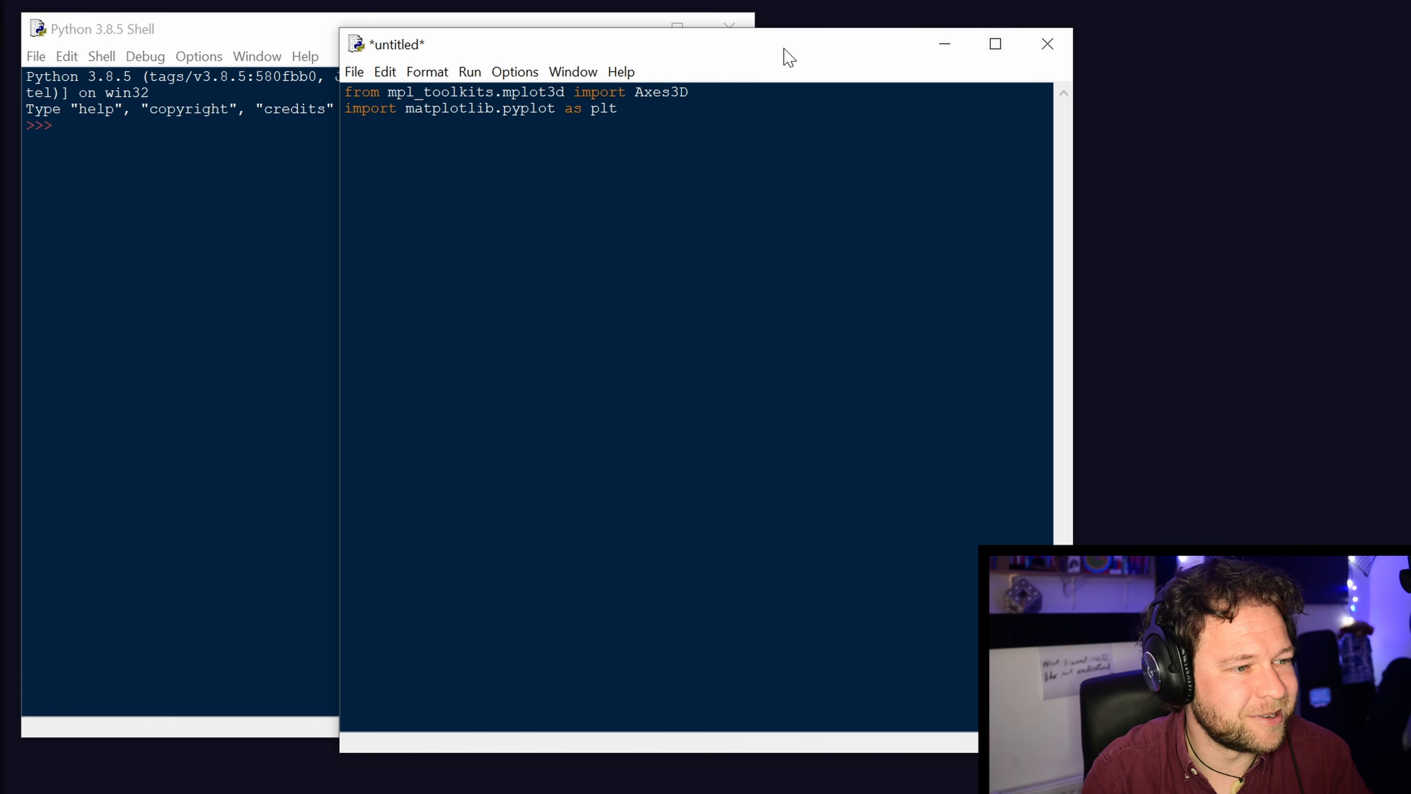
# Add the third line "import matplotlib.animation as animation" to the script.
pyautogui.press('Return')
pyautogui.write('import')
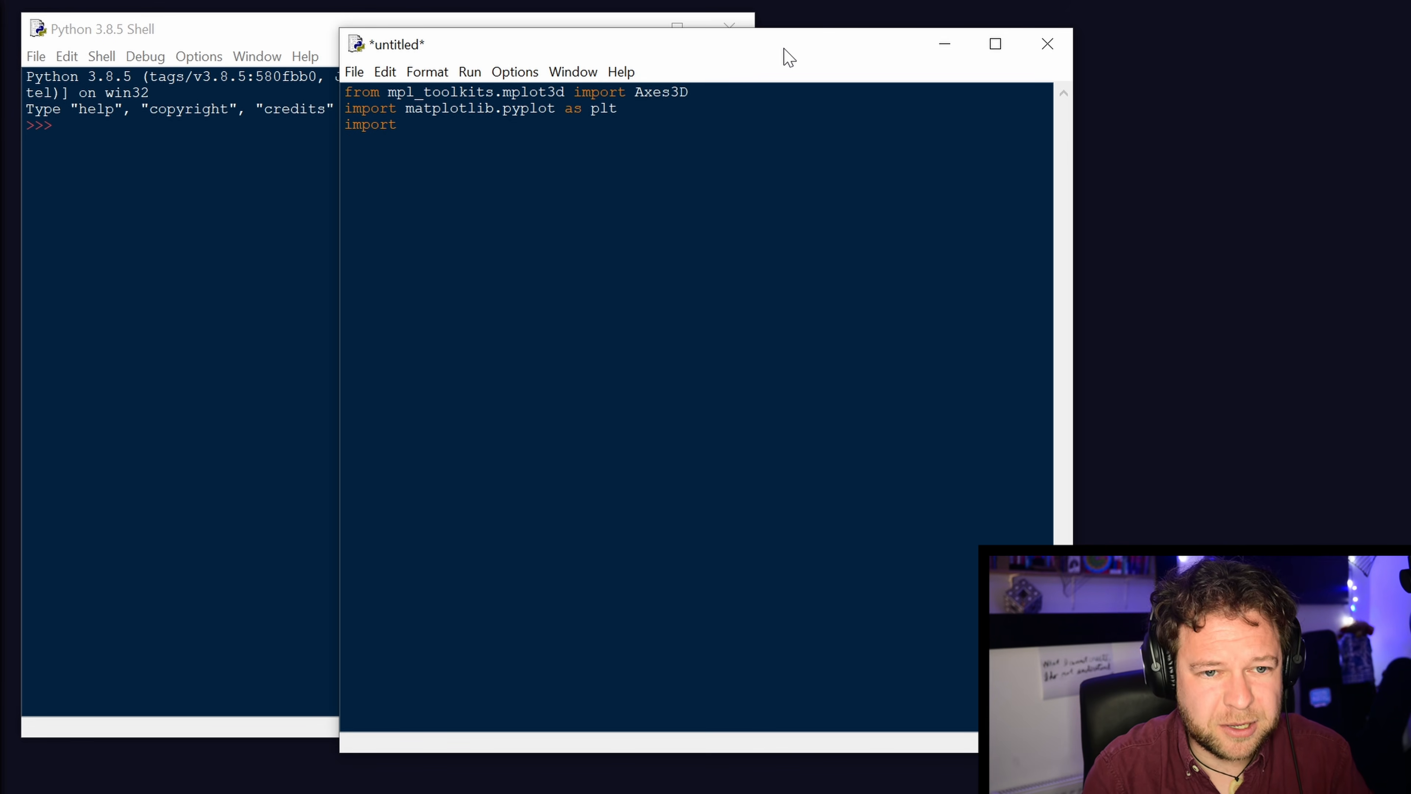
pyautogui.write(' mat')
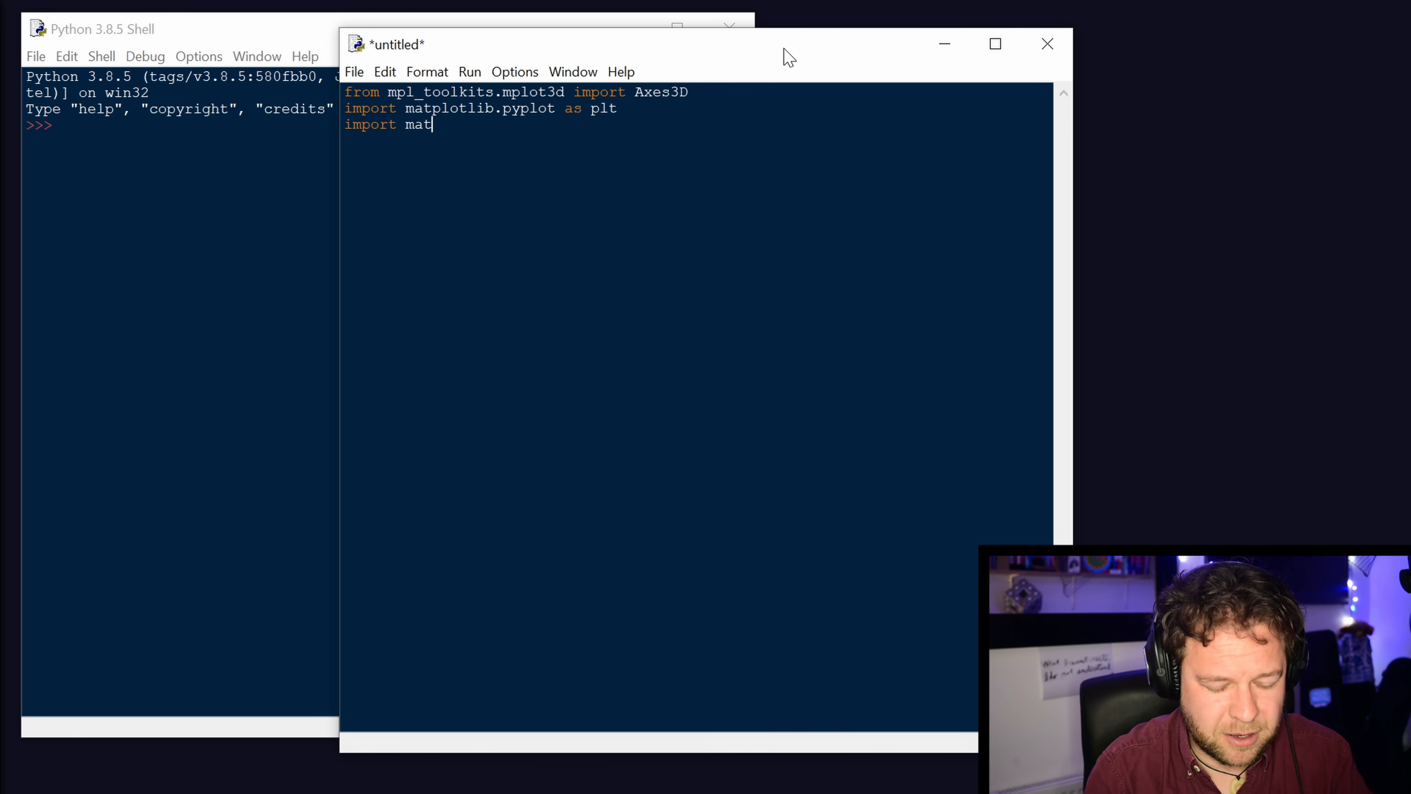
pyautogui.write('plotlib')
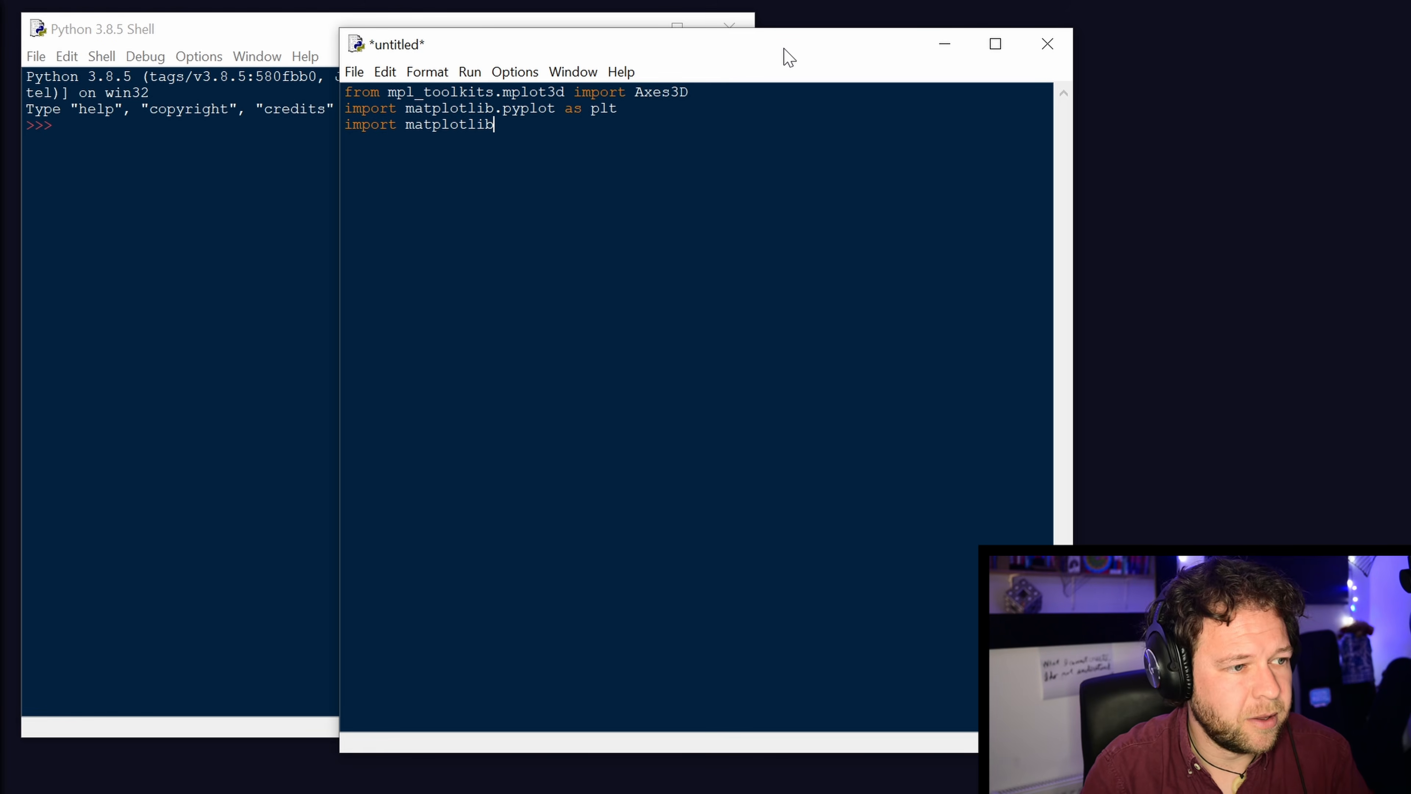
pyautogui.write('.animation ')
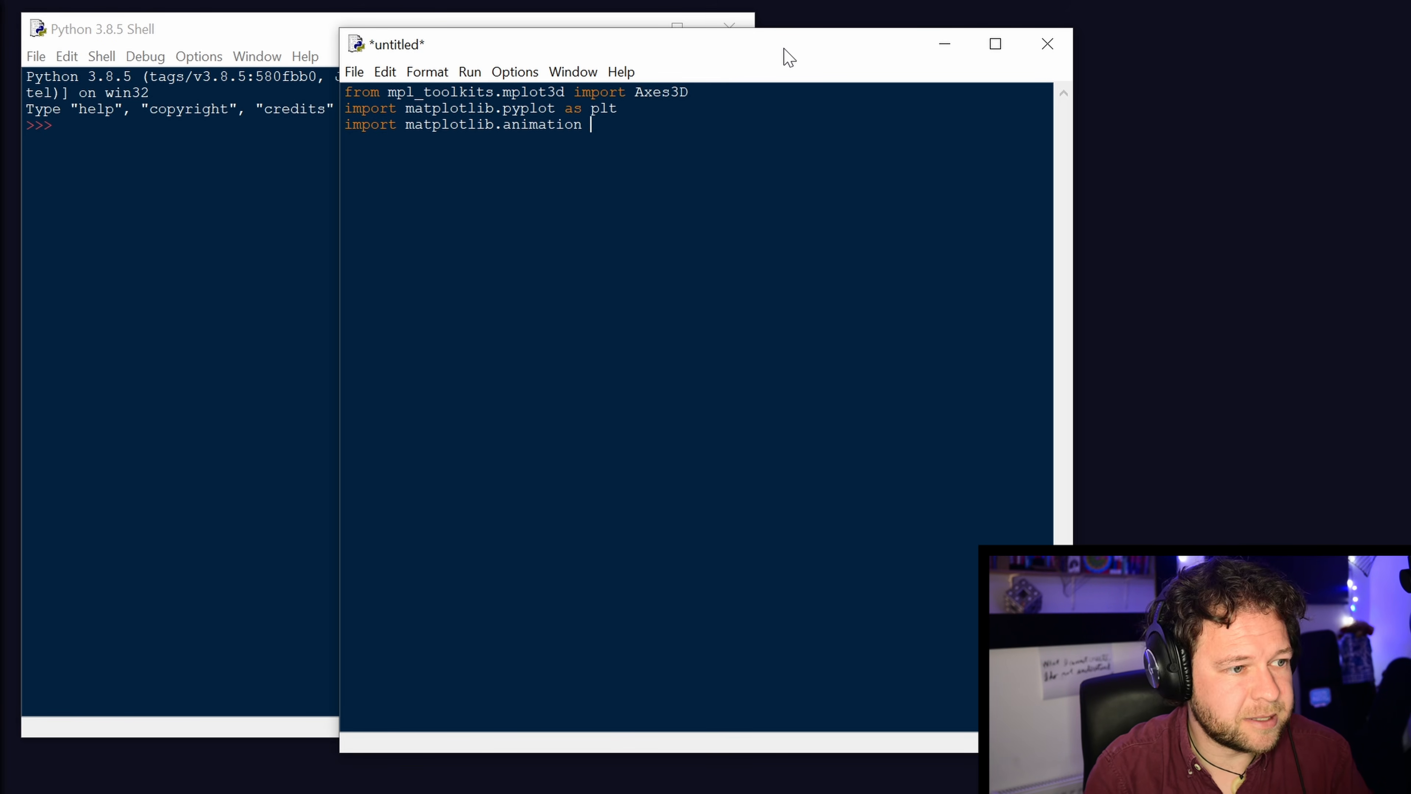
pyautogui.write('as animation')
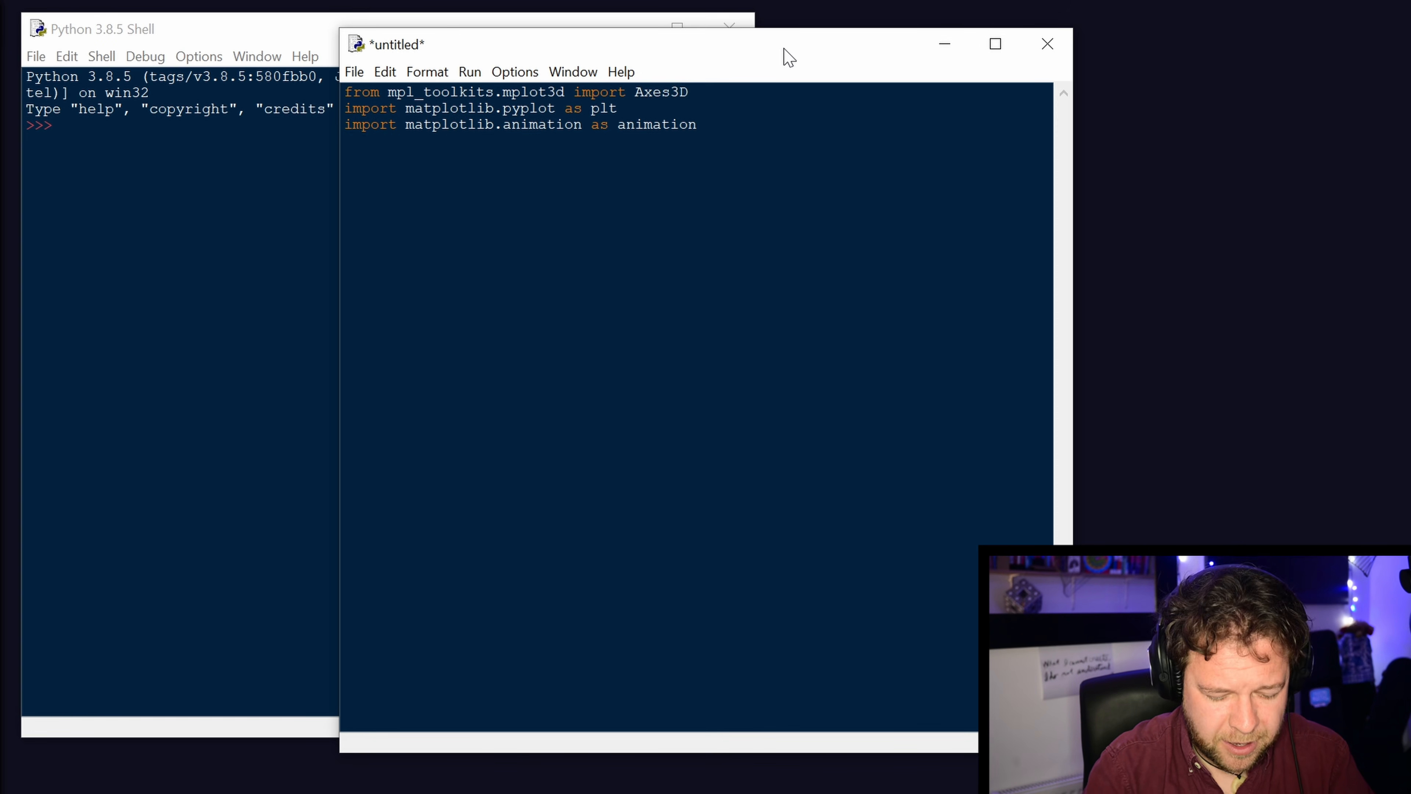
# Add the line "import numpy as np" below the animation import.
pyautogui.press('Return')
pyautogui.write('import nu')
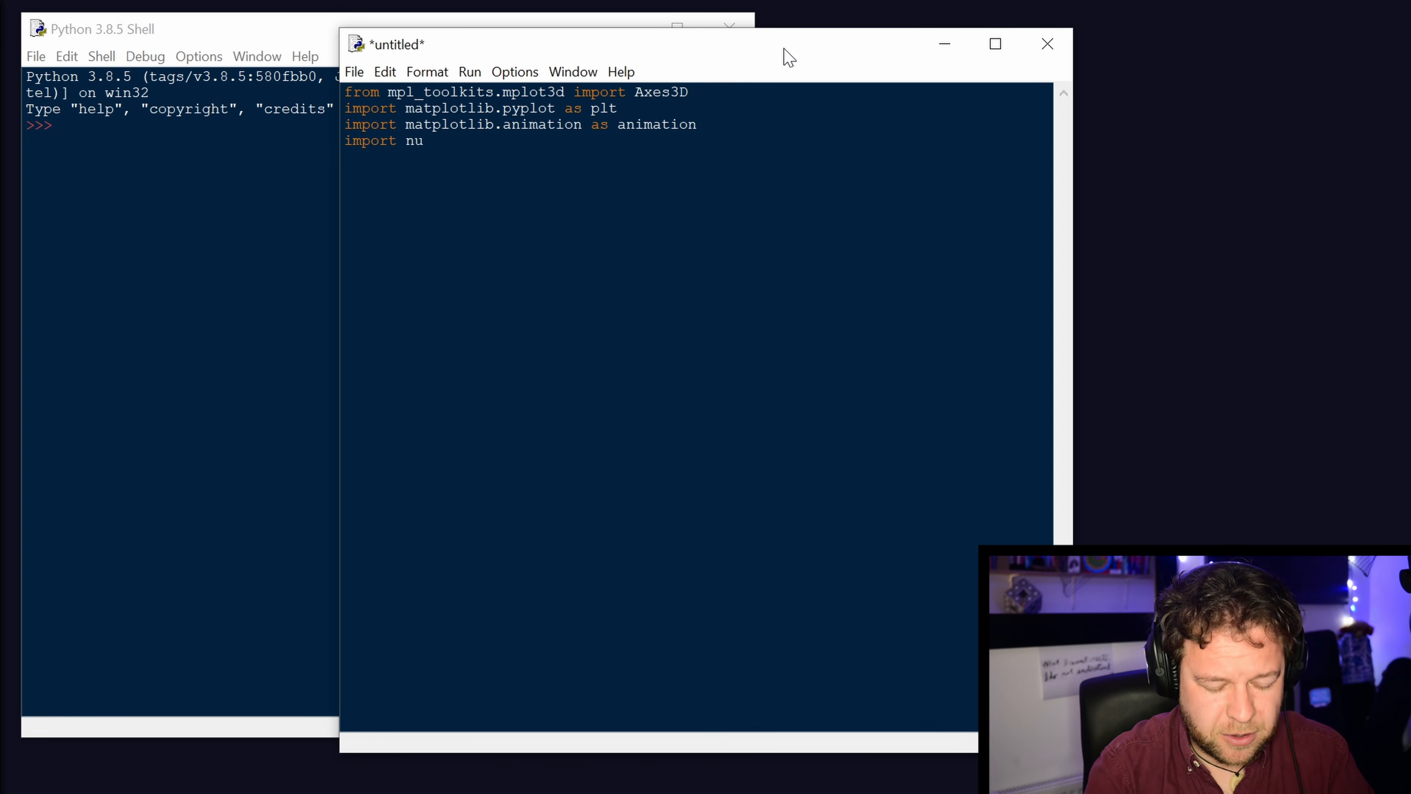
pyautogui.write('mpy')
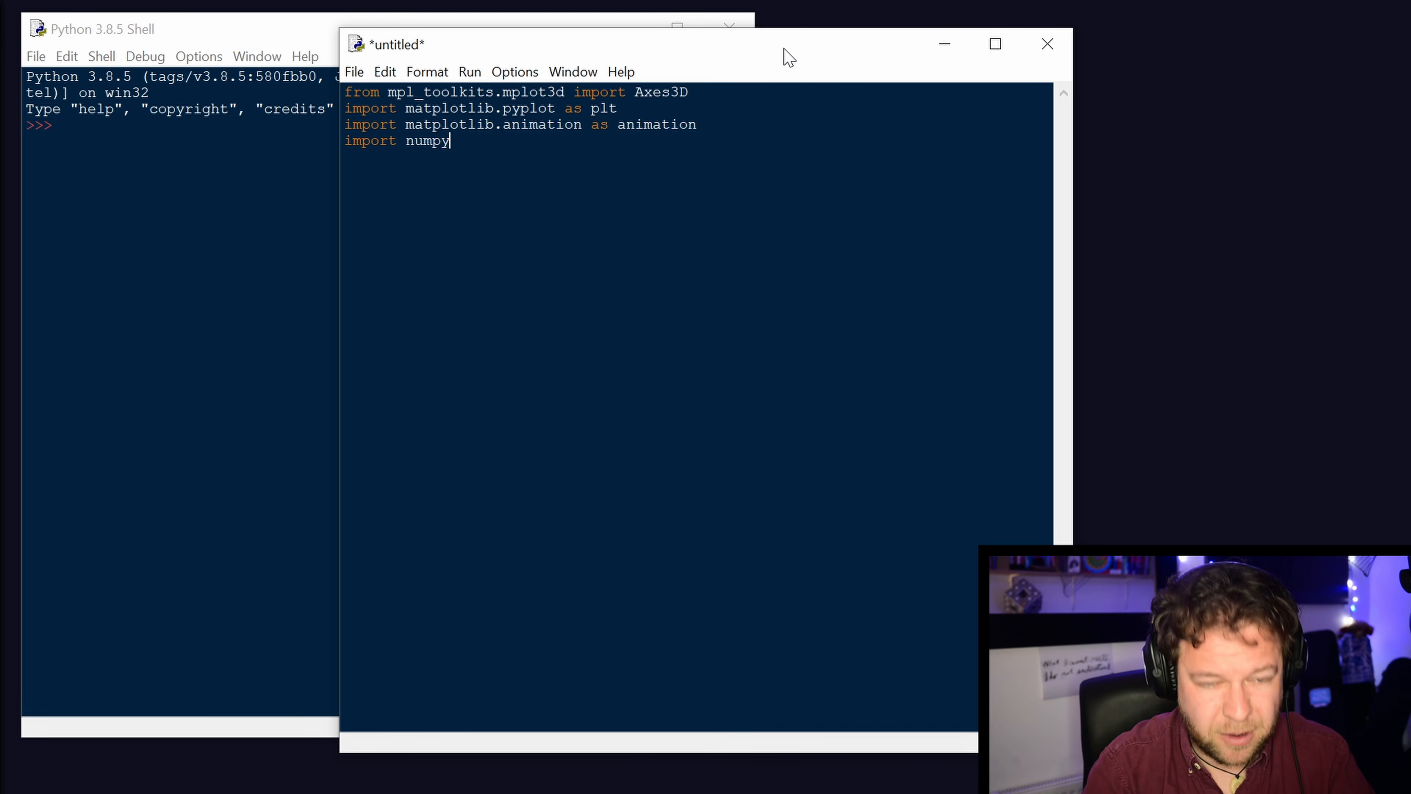
pyautogui.write(' as np')
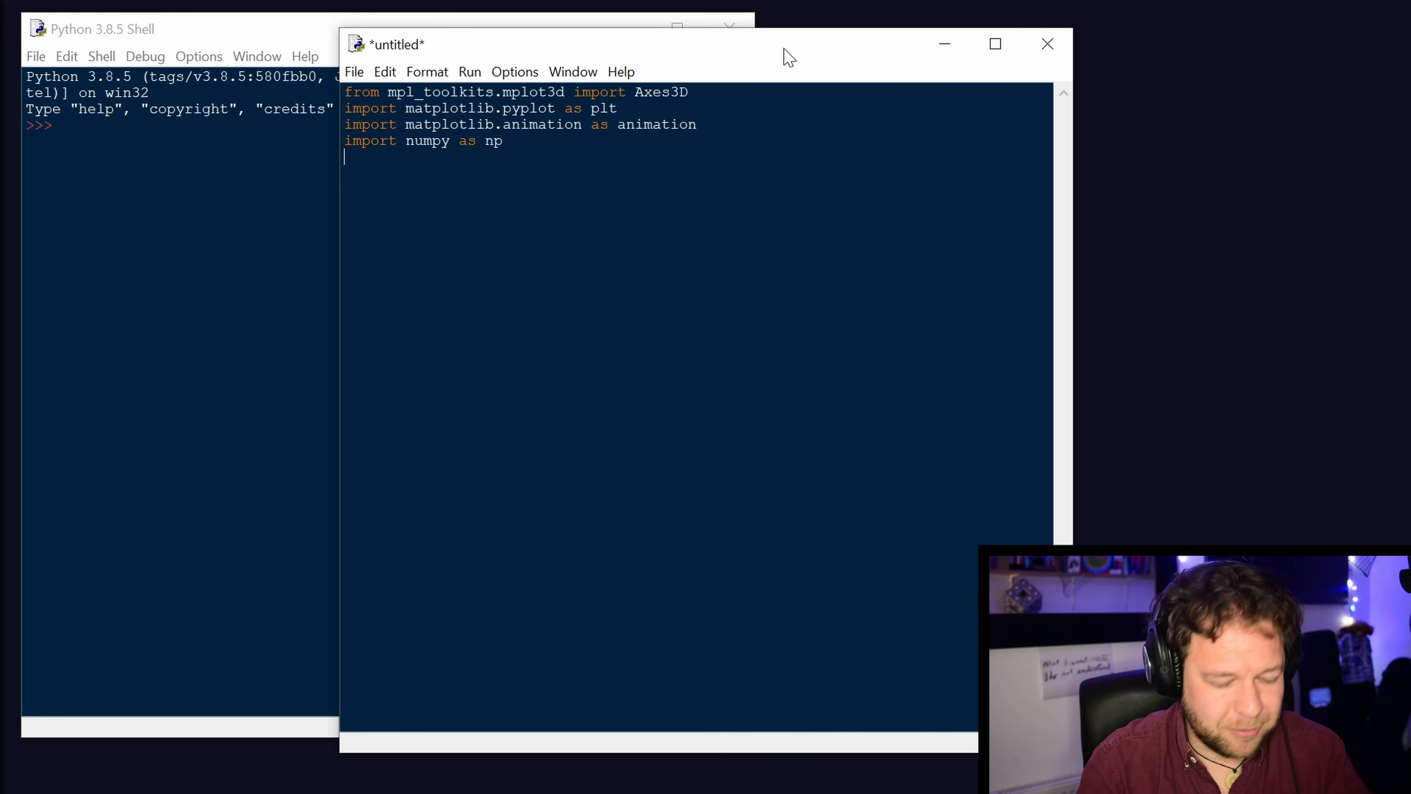
# Add the line "from scipy.special import gamma, factorial" below the numpy import.
pyautogui.write('from s')
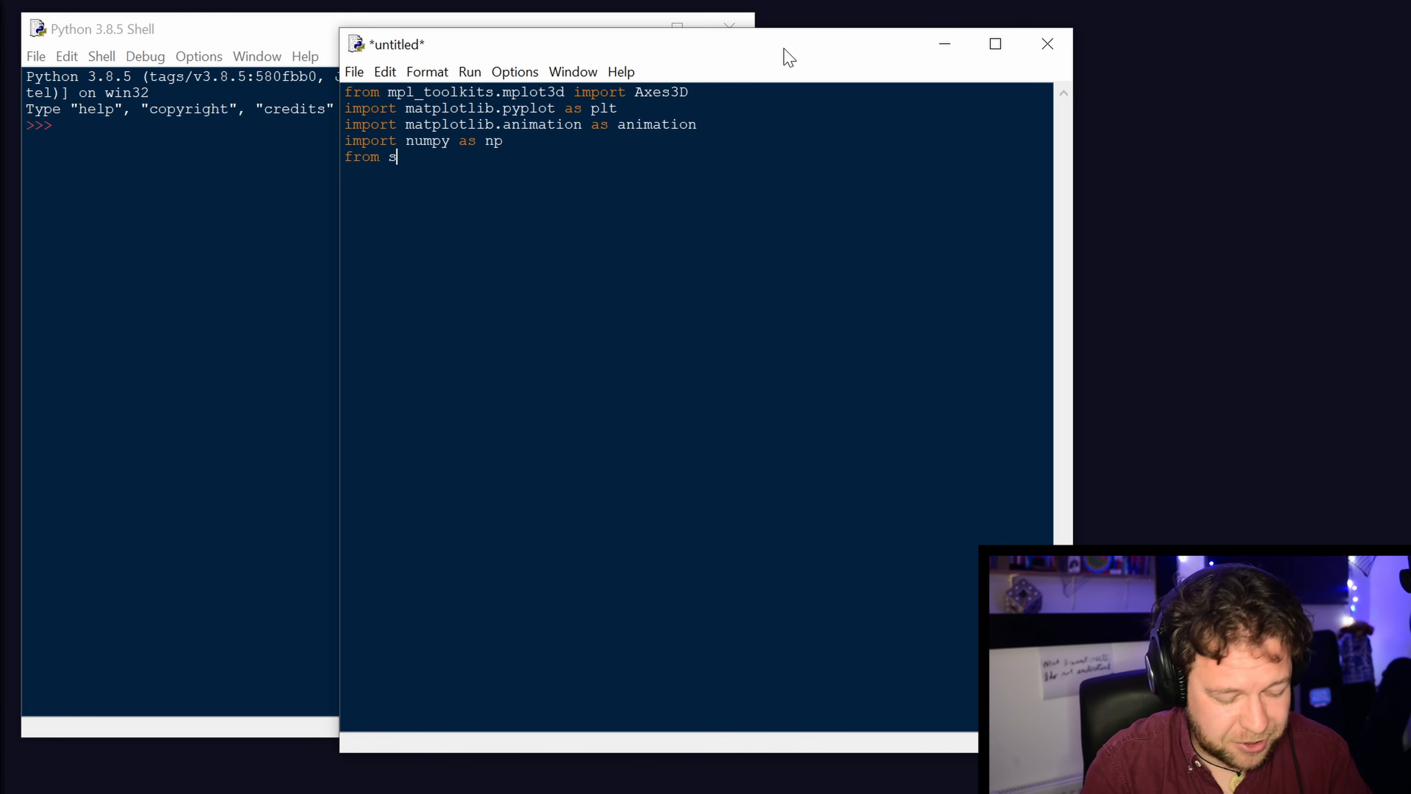
pyautogui.write('cipy.speci')
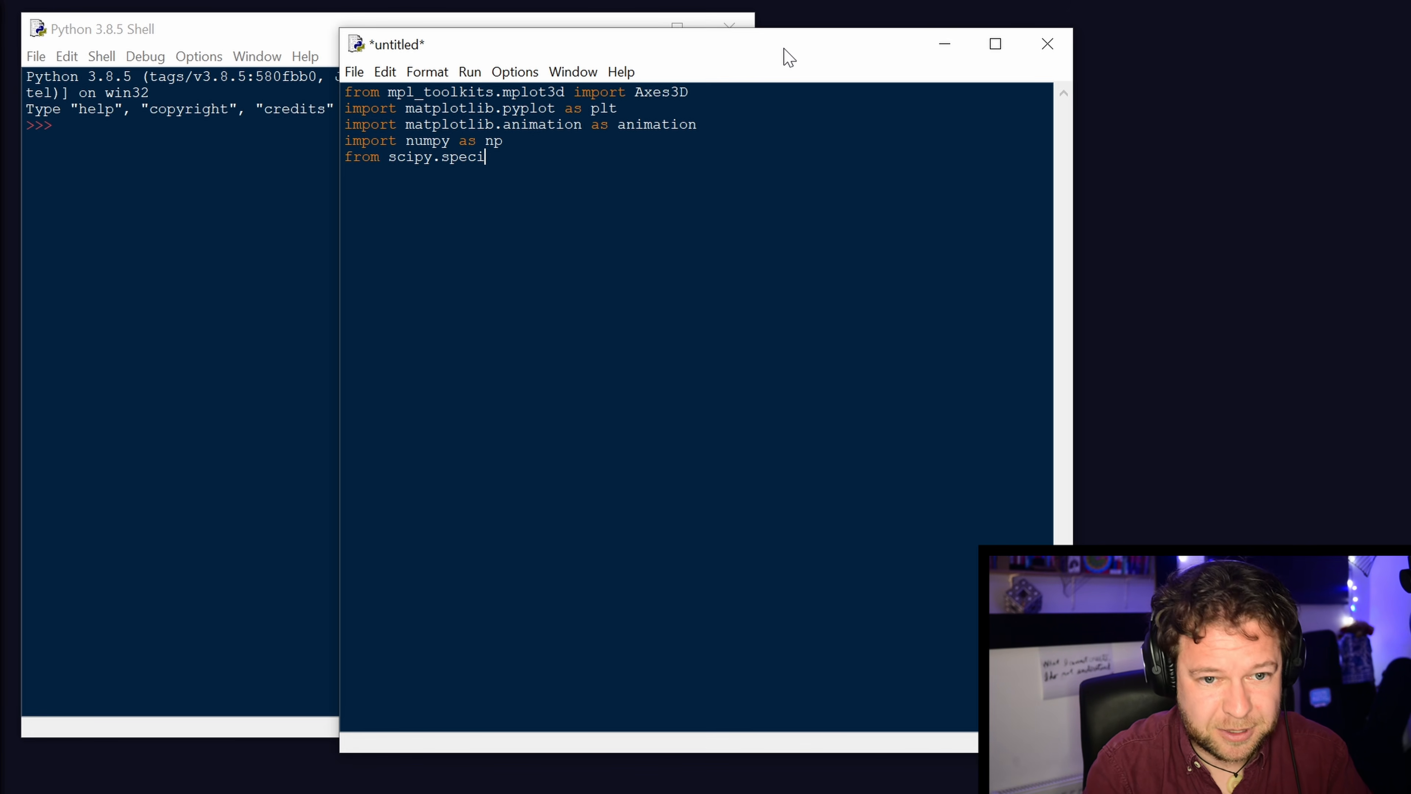
pyautogui.write('al impo')
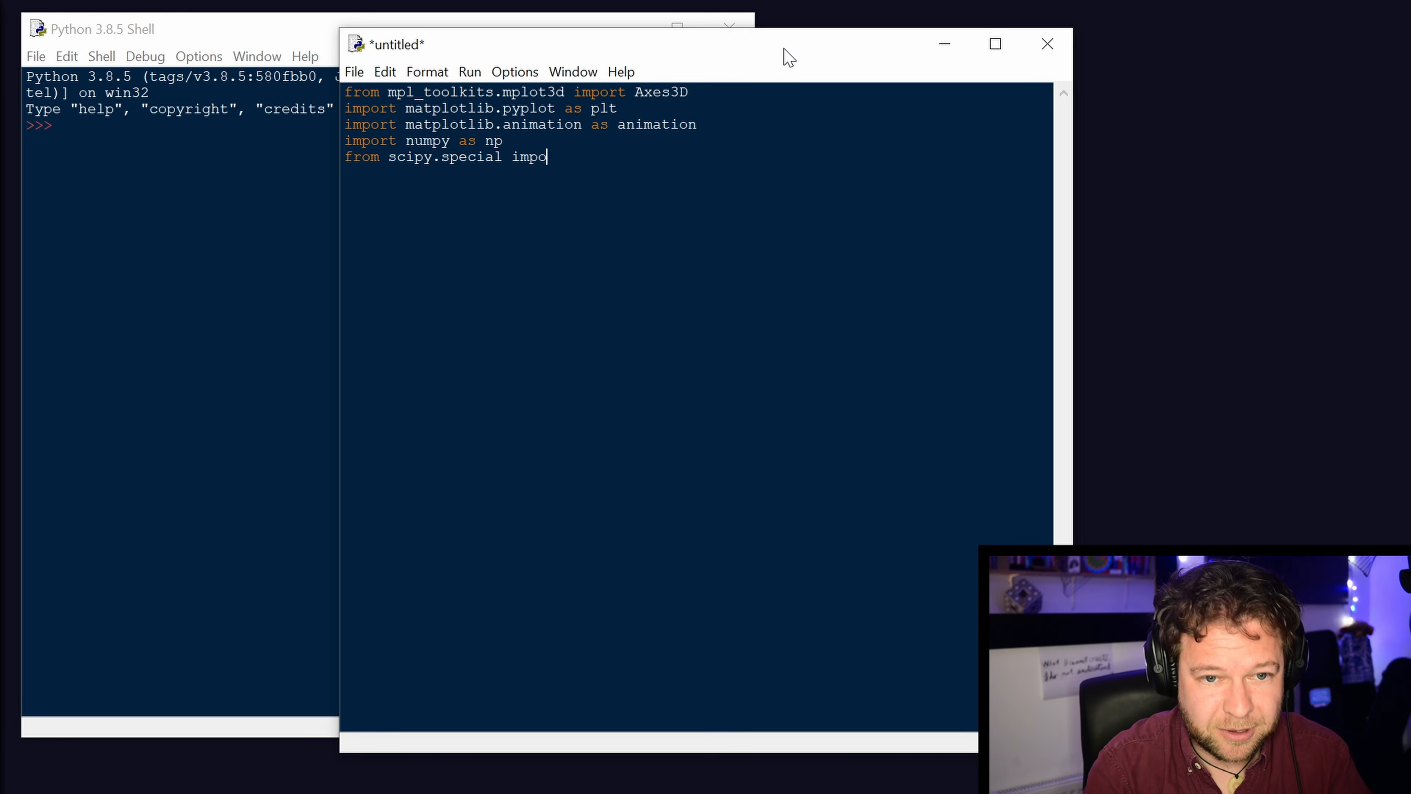
pyautogui.write('rt gamma')
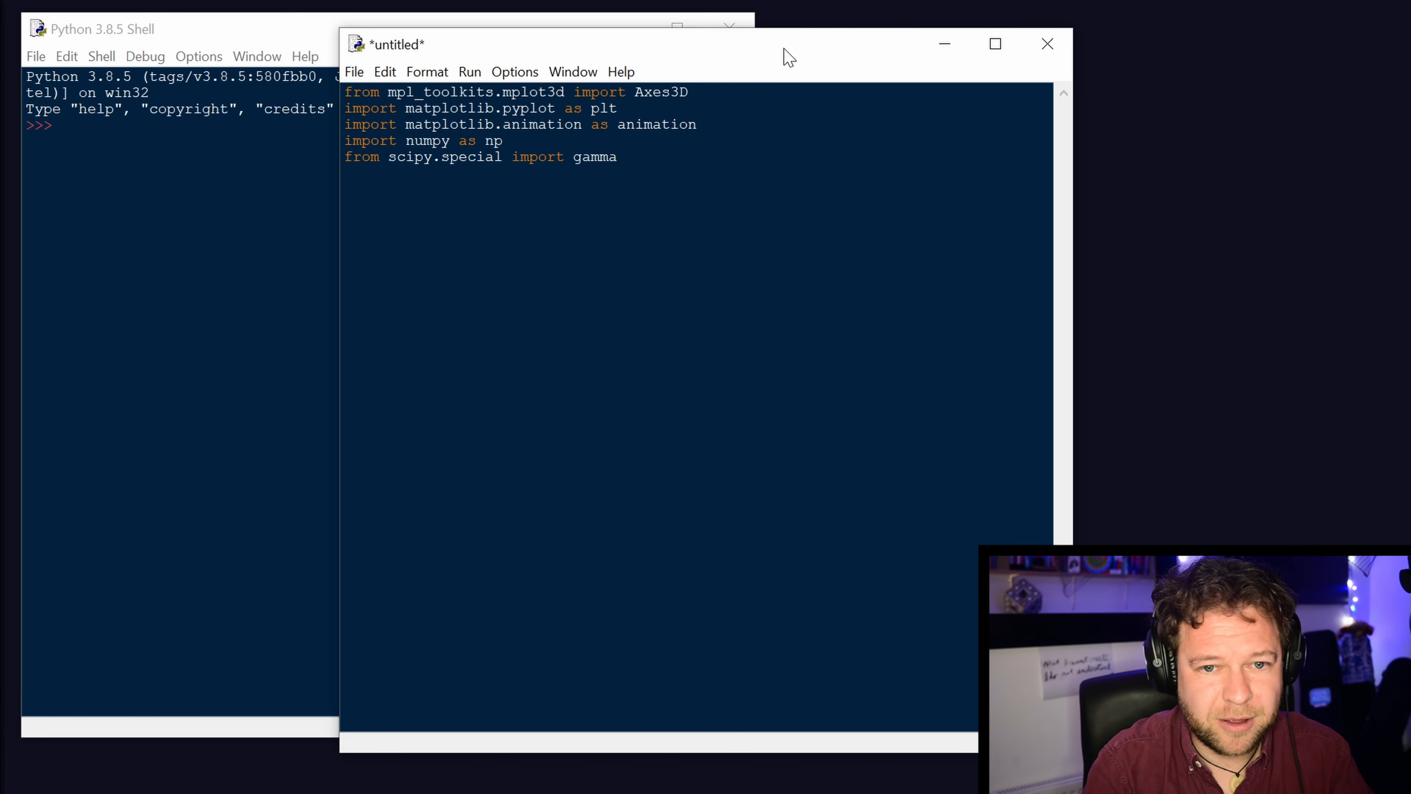
pyautogui.write(', factorial')
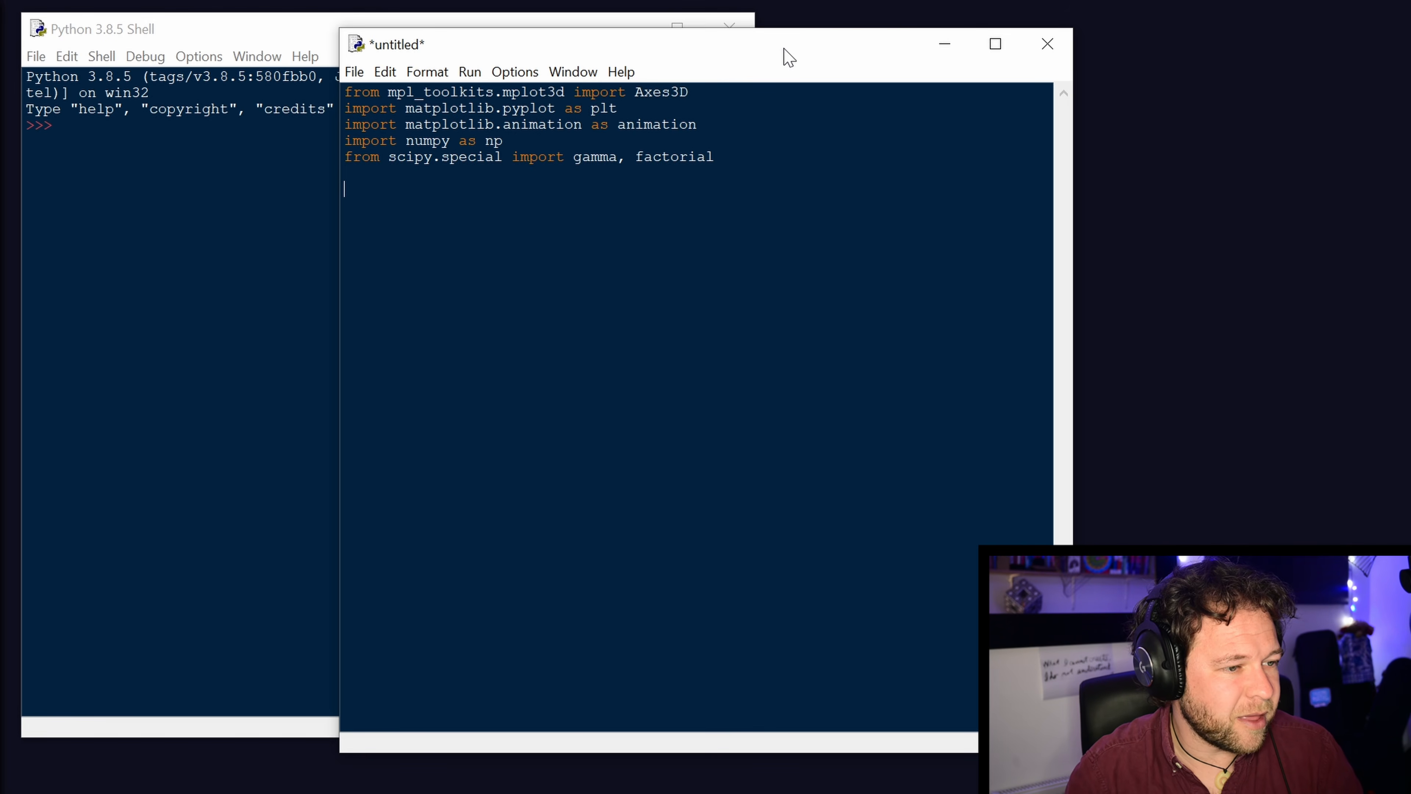
# After a blank line below the imports, create the figure with "fig = plt.figure(figsize=[6,6])".
pyautogui.write('fig')
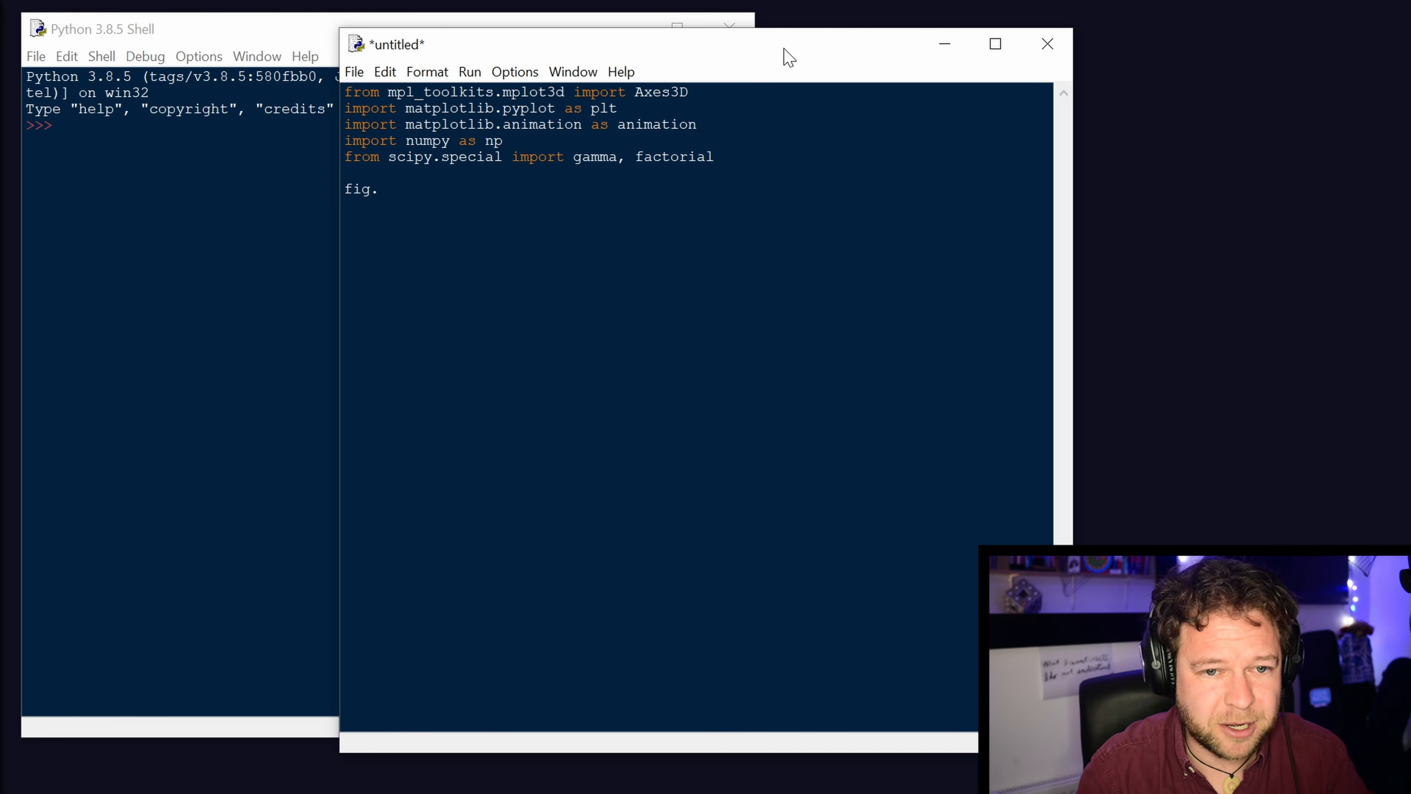
pyautogui.write(' = plt.g')
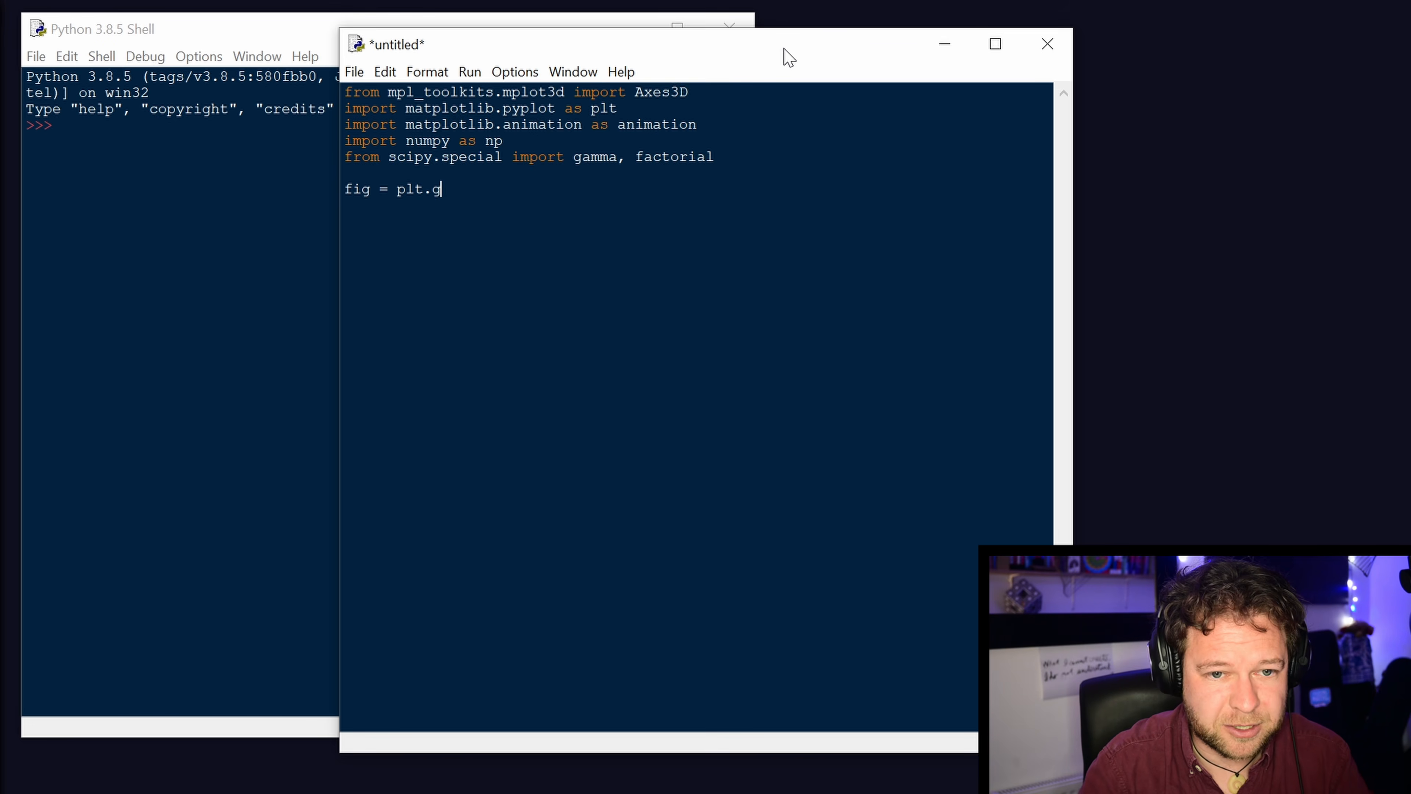
pyautogui.press('BackSpace')
pyautogui.write('figuer')
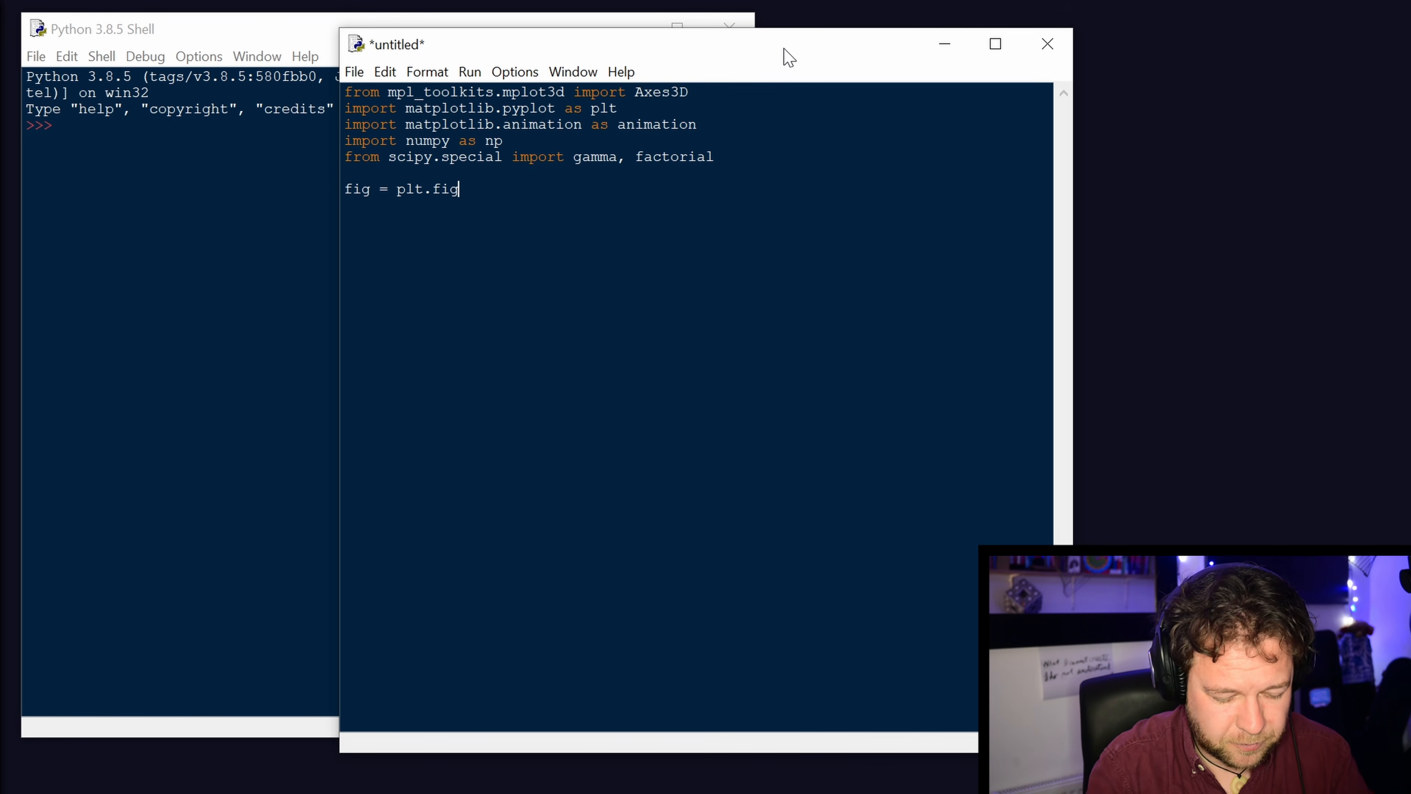
pyautogui.press('BackSpace')
pyautogui.press('BackSpace')
pyautogui.write('re')
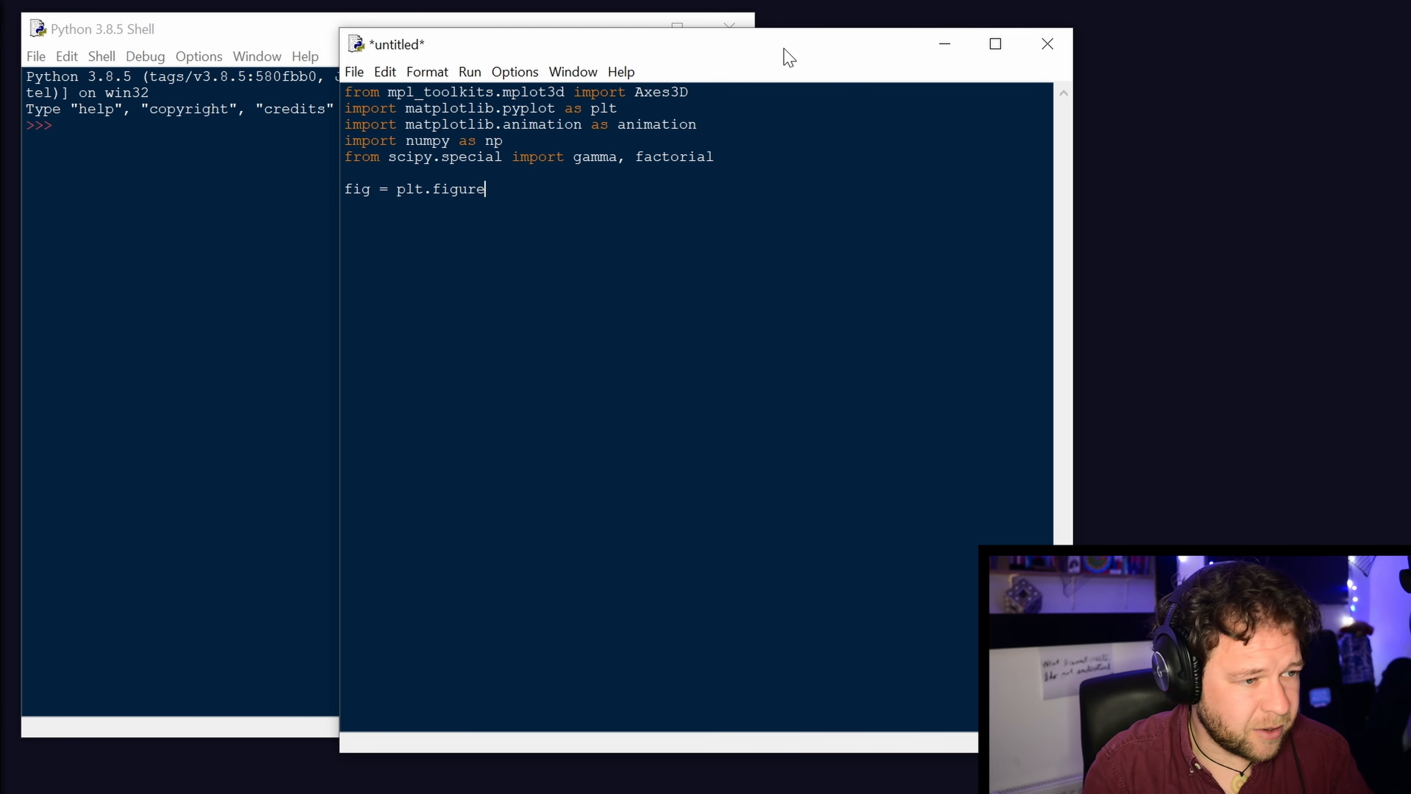
pyautogui.write('(figsize')
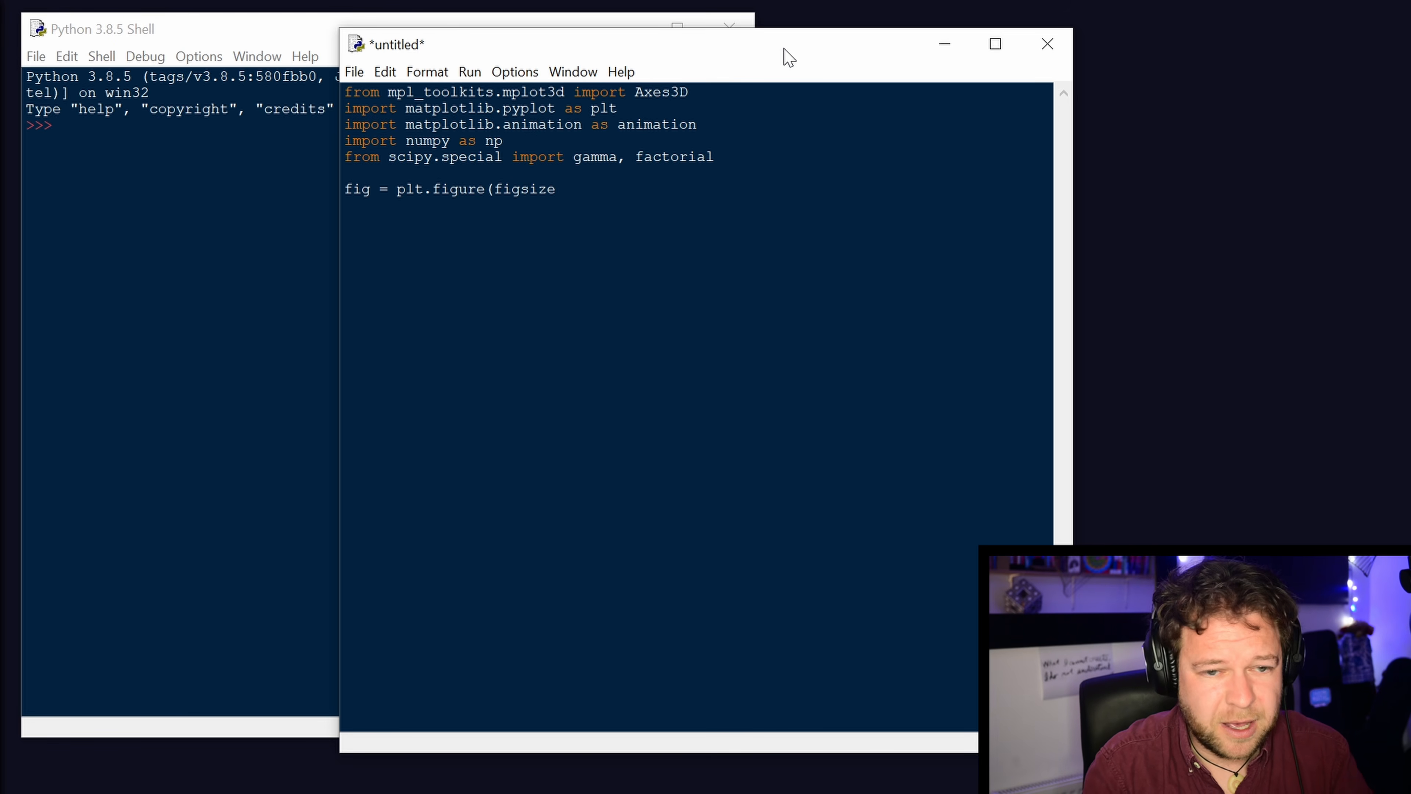
pyautogui.write('=')
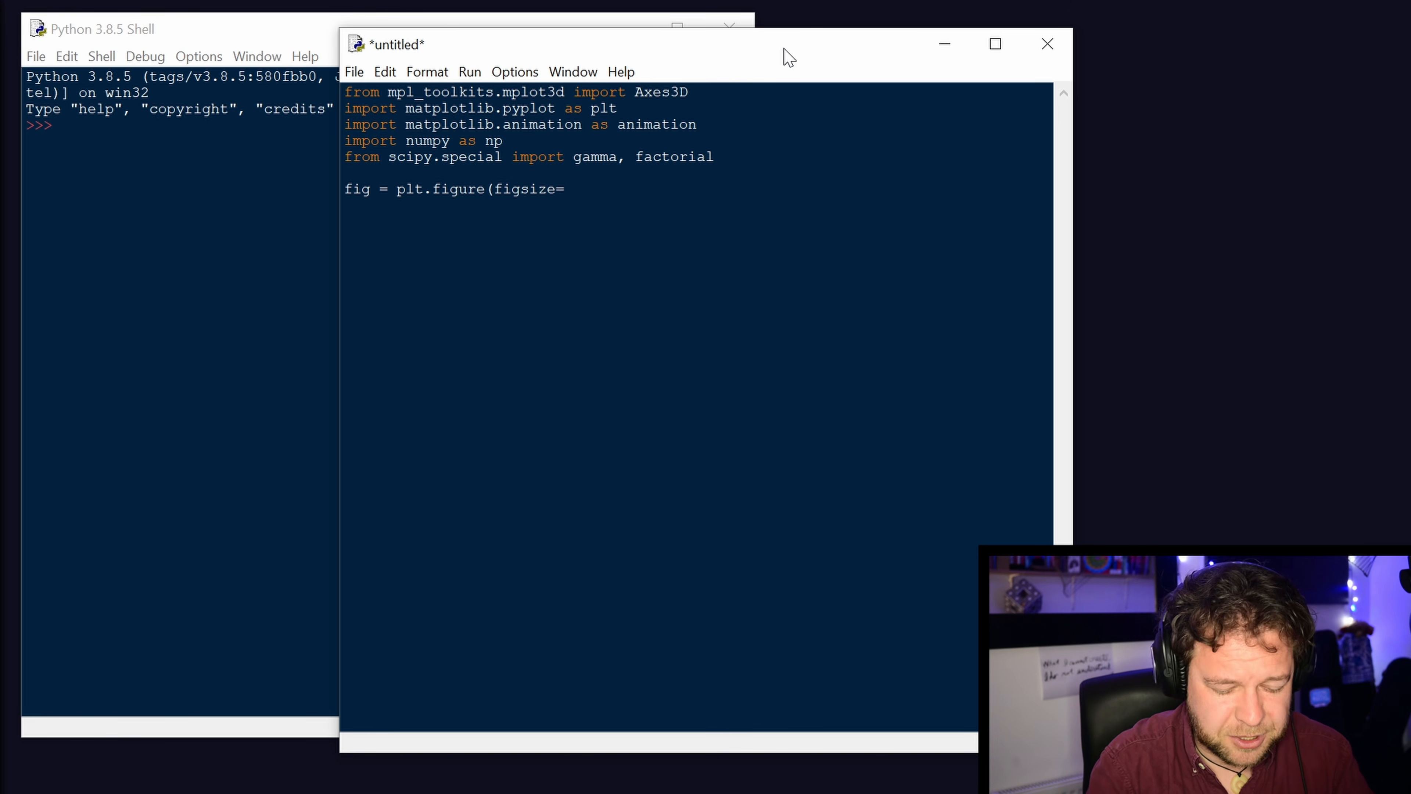
pyautogui.write('[6,6')
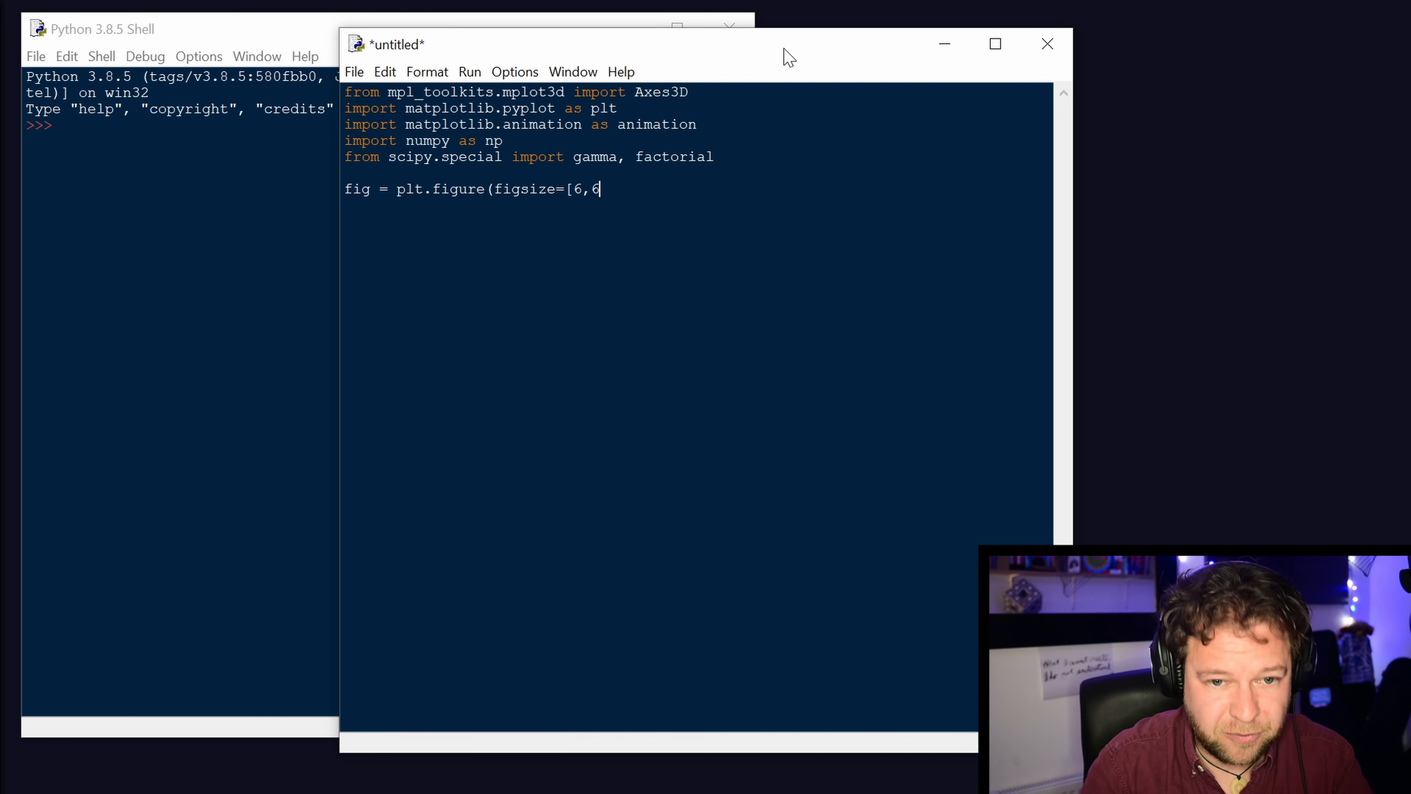
pyautogui.write('],dpi')
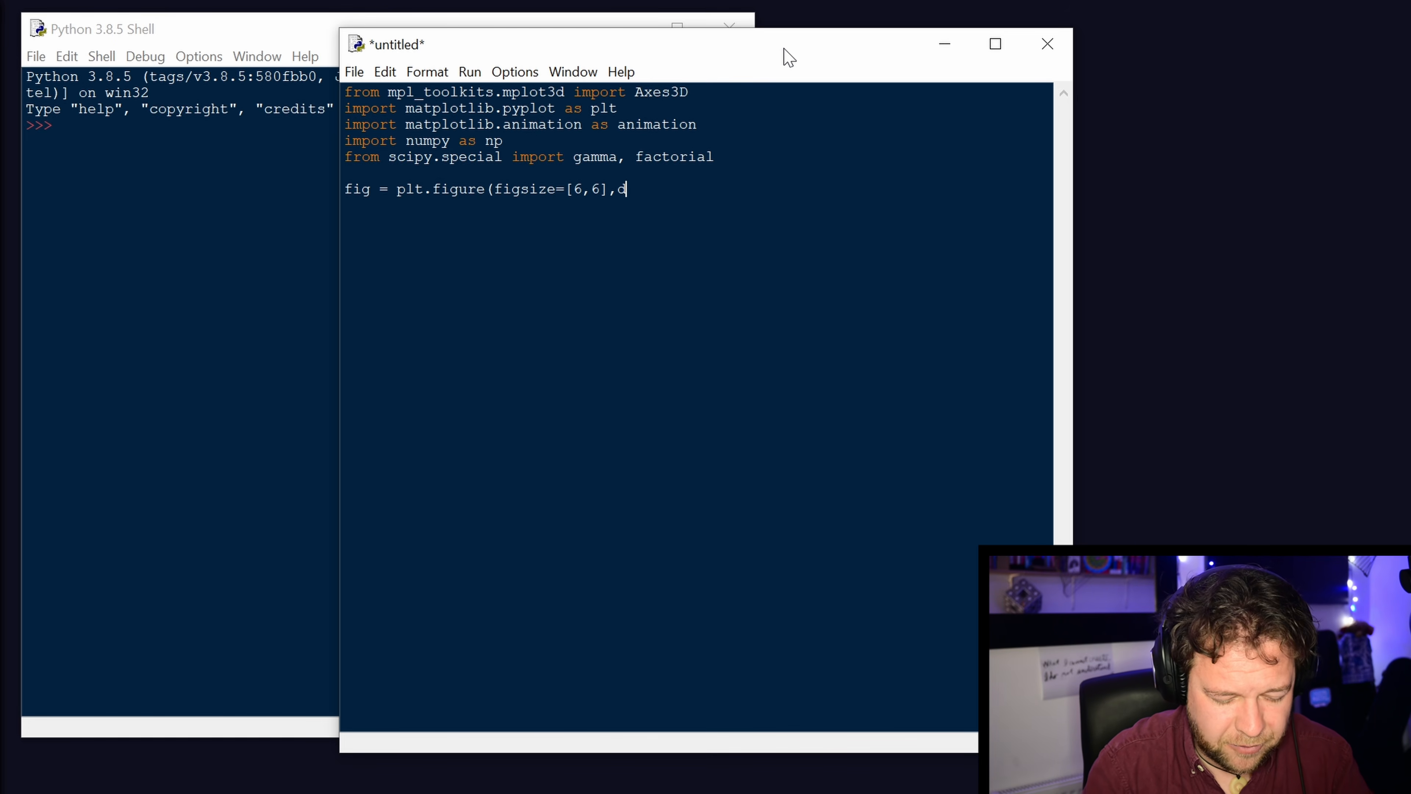
pyautogui.press('BackSpace')
pyautogui.press('BackSpace')
pyautogui.press('BackSpace')
pyautogui.press('BackSpace')
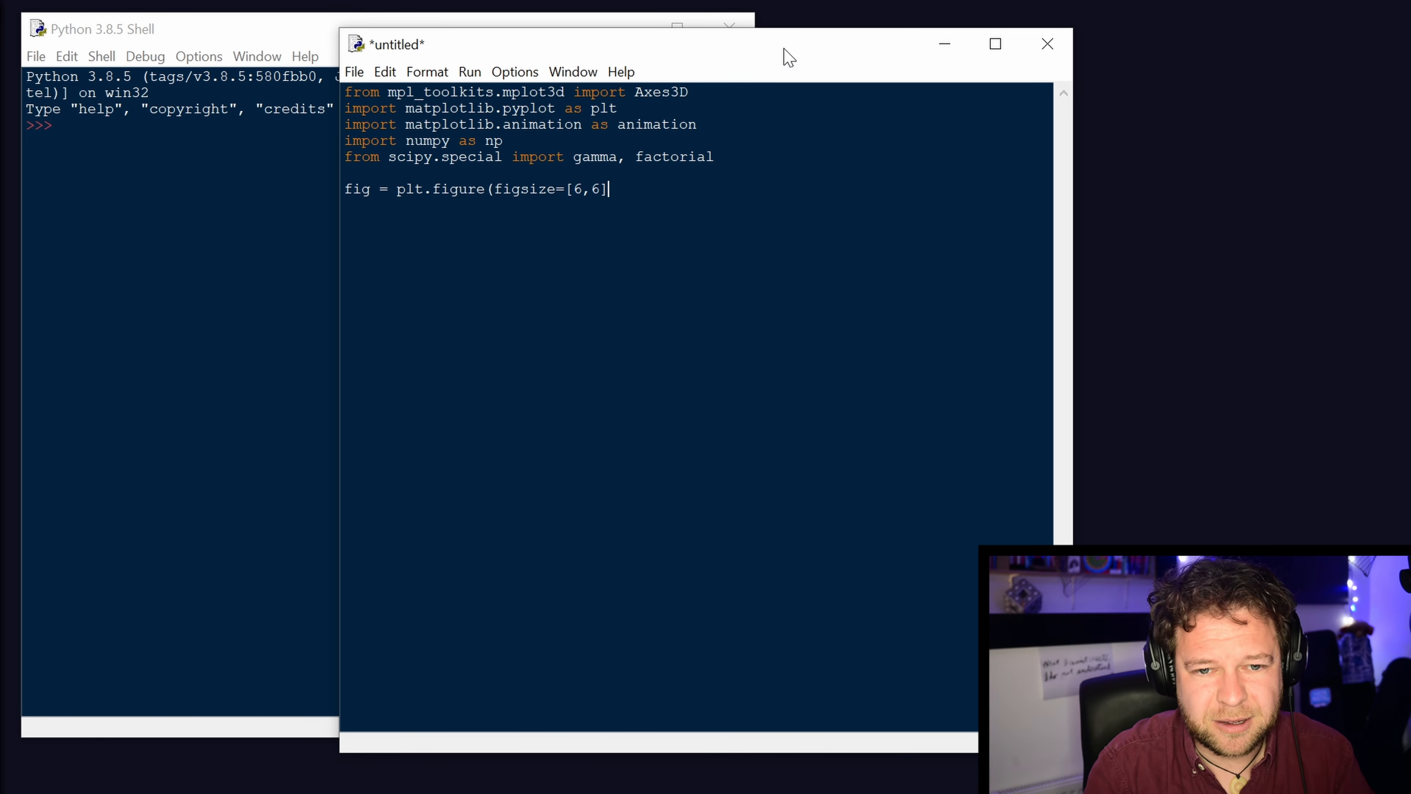
pyautogui.write(')')
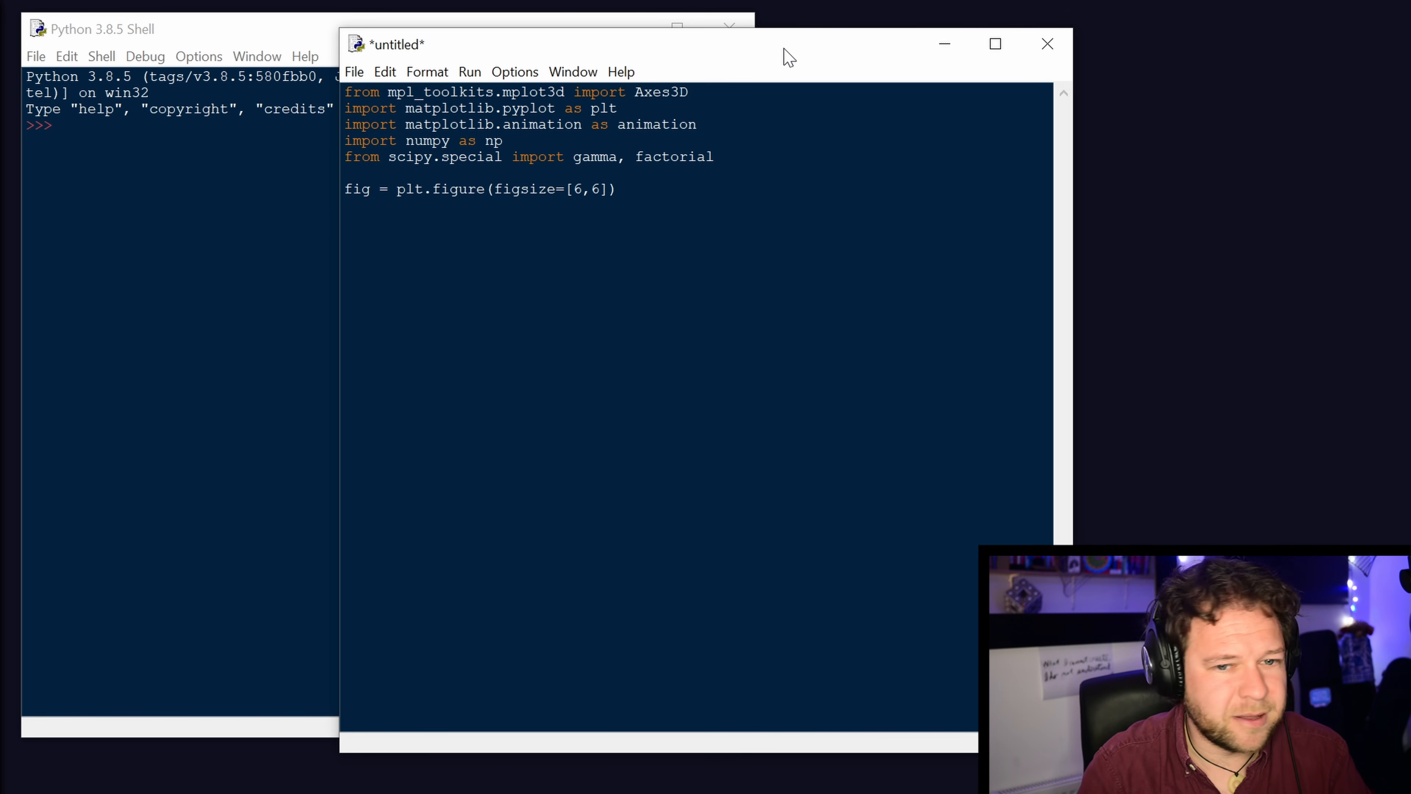
pyautogui.write('ax')
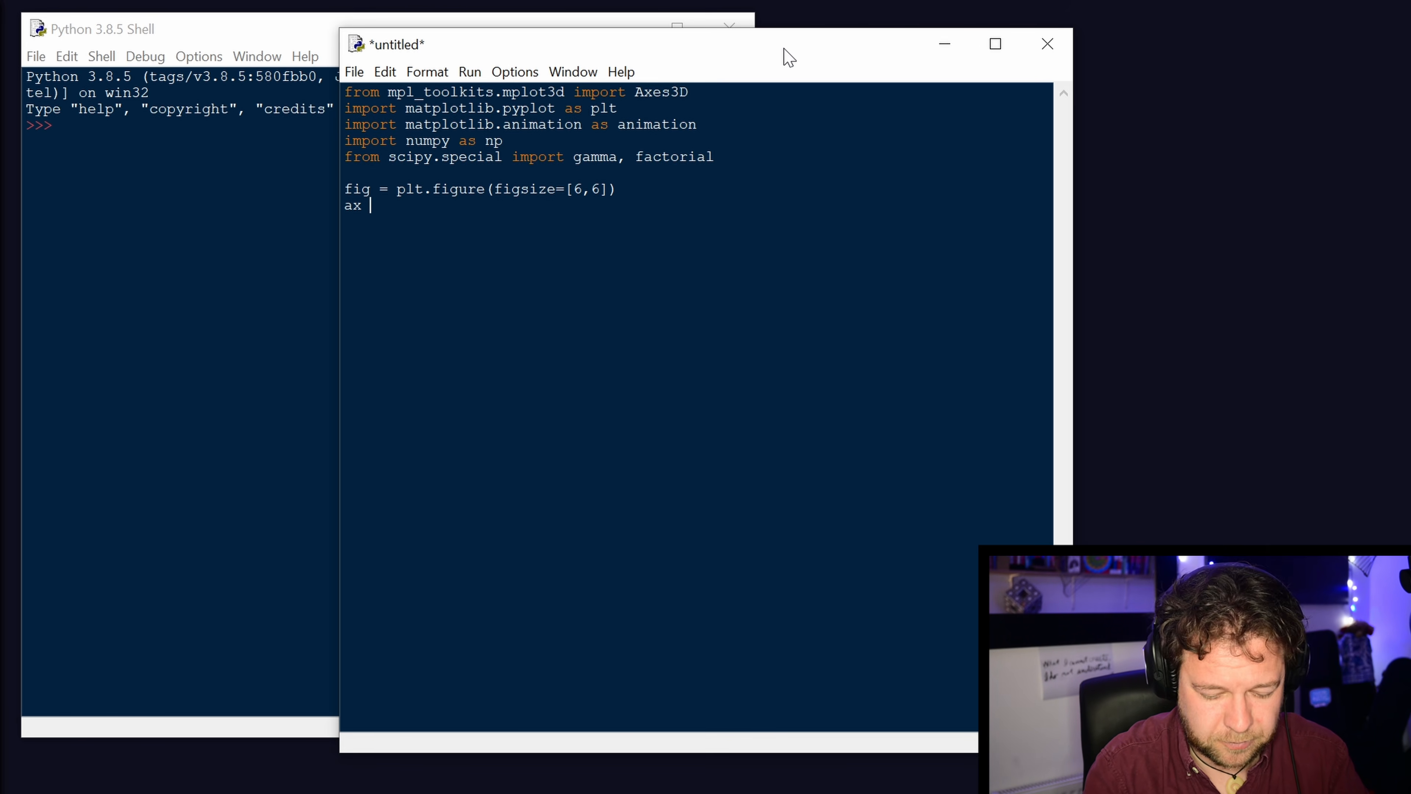
pyautogui.write(' = fig')
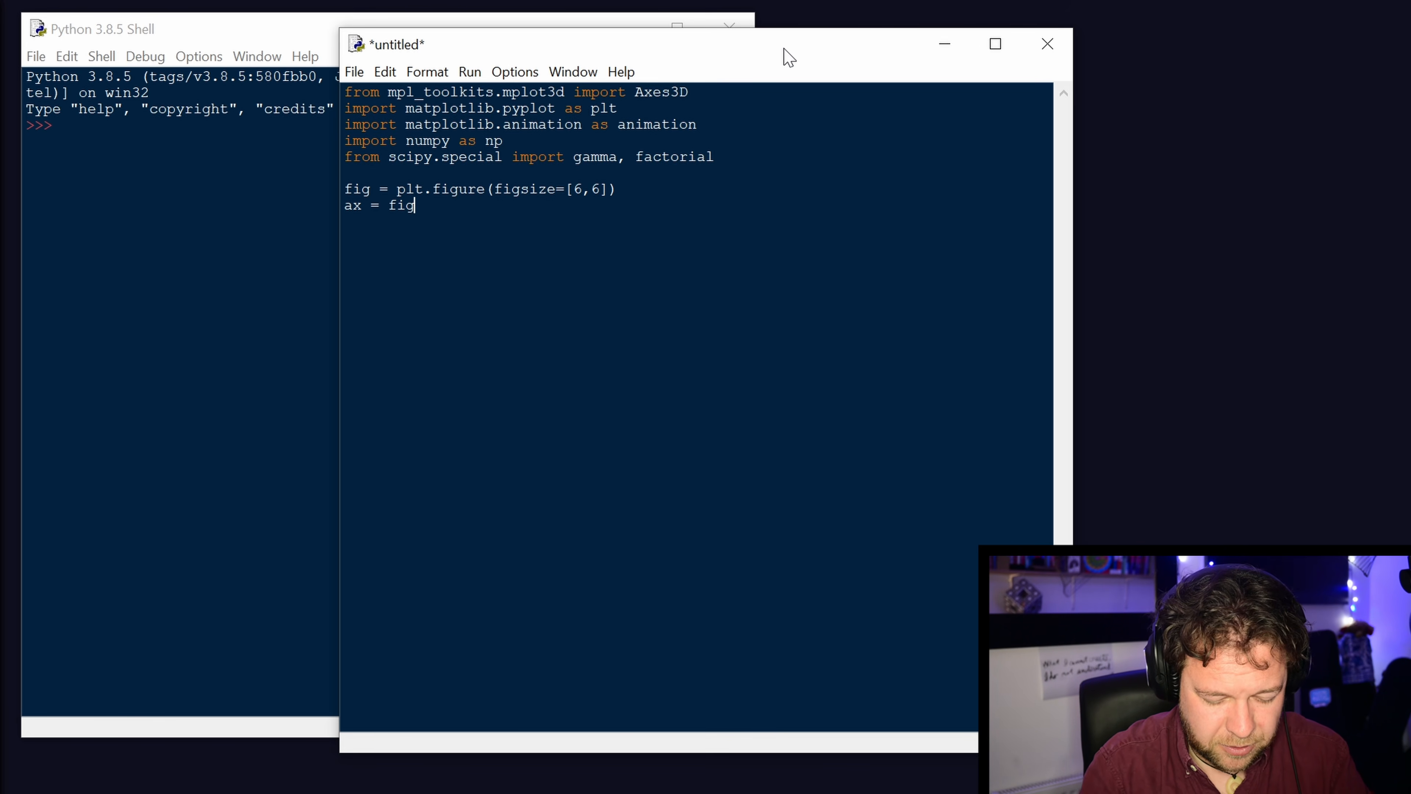
pyautogui.write('.gca(projection')
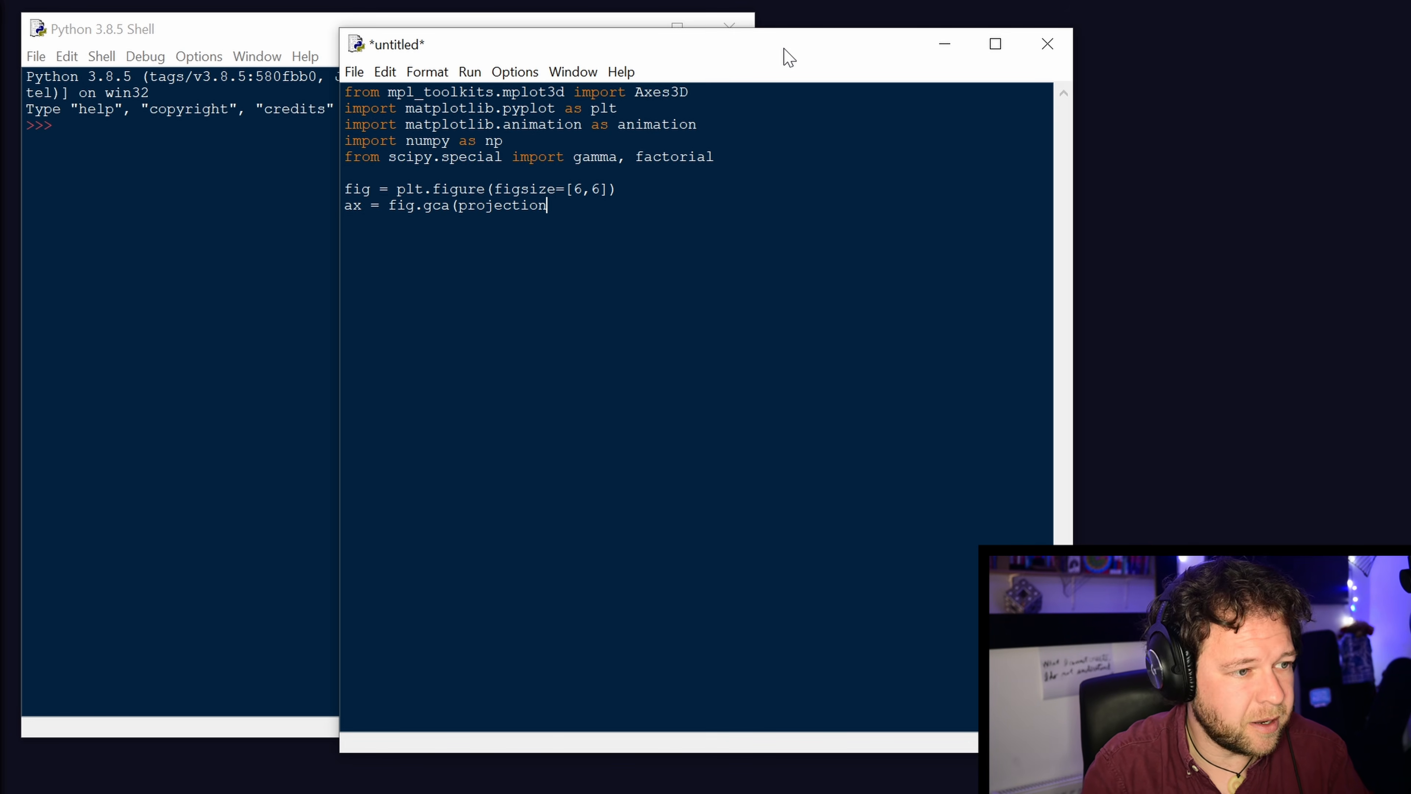
pyautogui.write("='3d')")
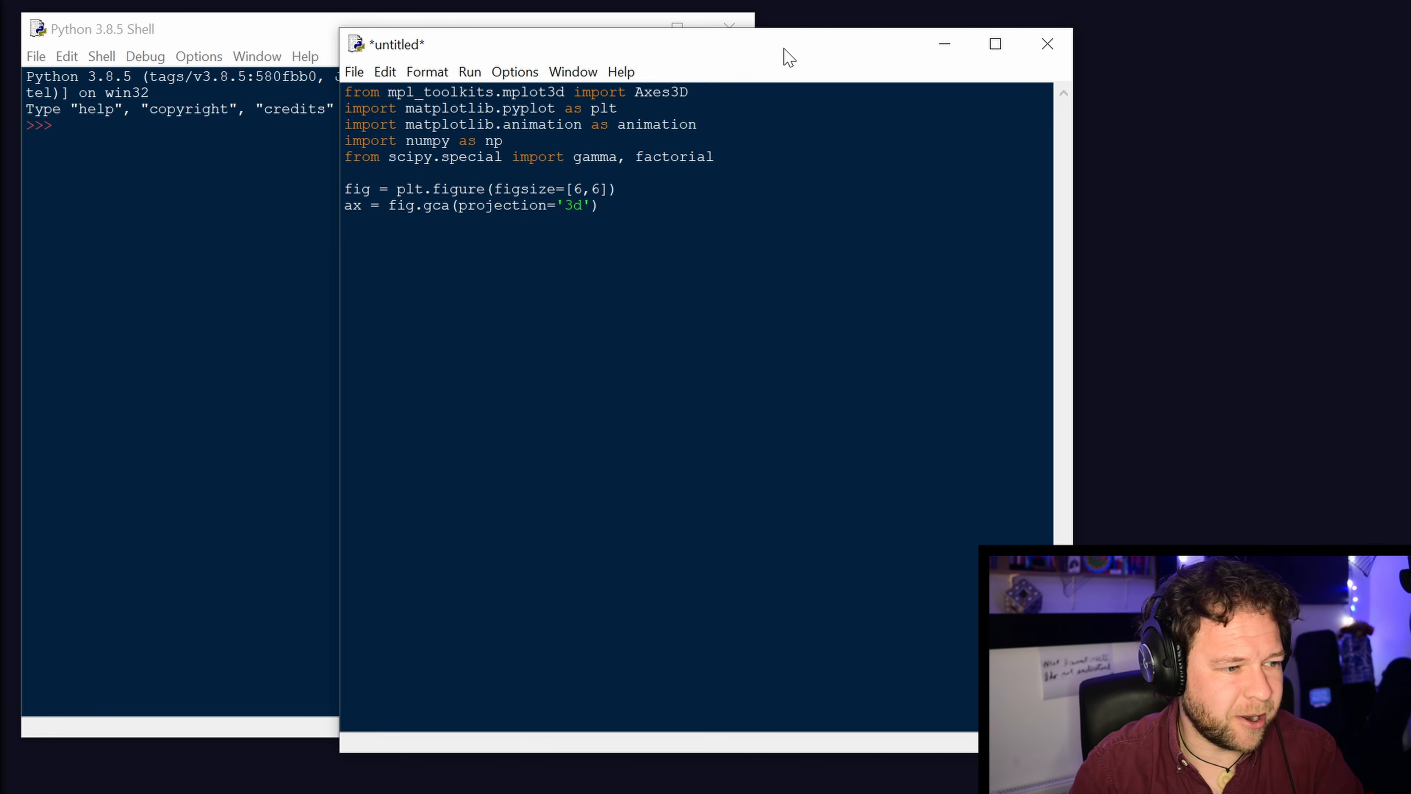
# Leave two blank lines below the axes definition and add "X= np.linspace(-4,3,100)".
pyautogui.press('Return')
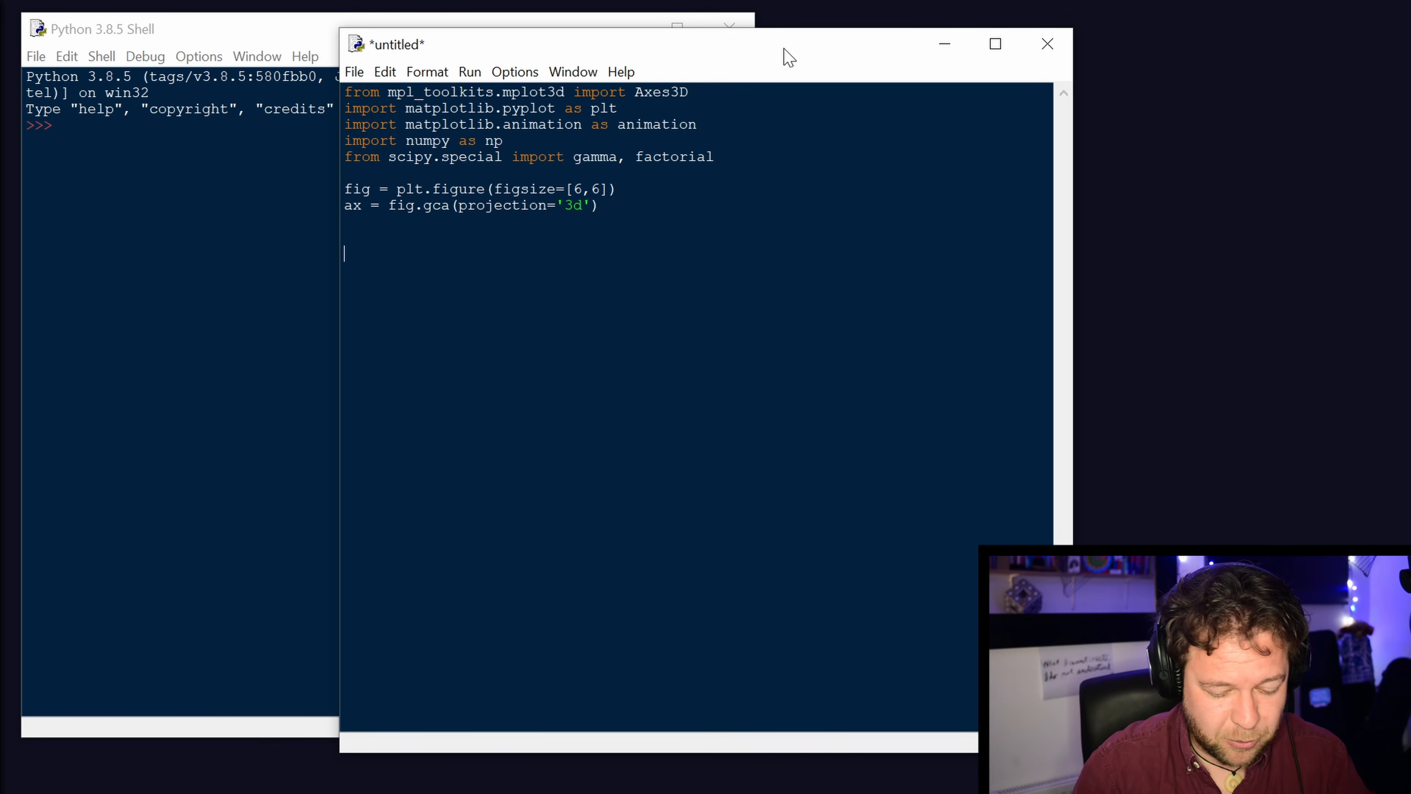
pyautogui.write('x')
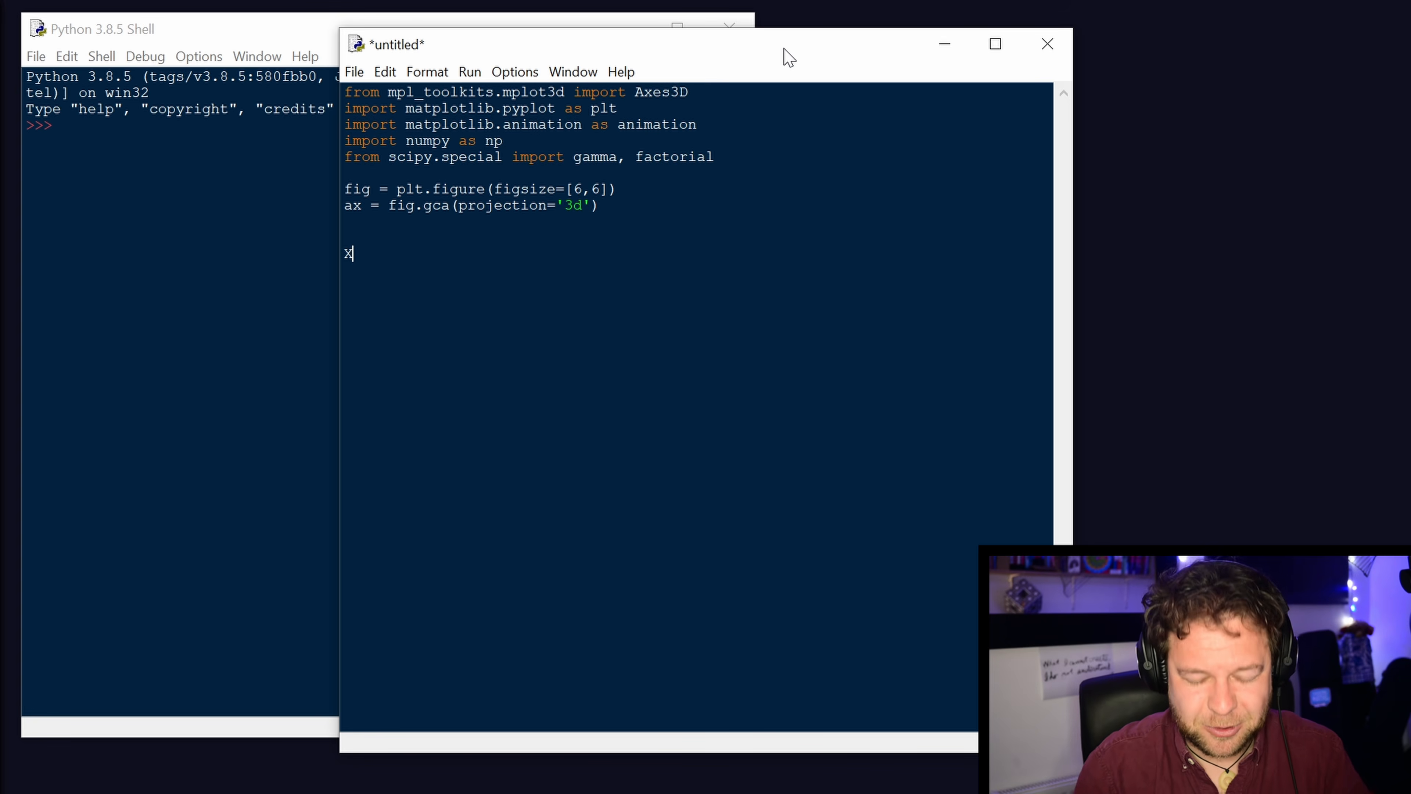
pyautogui.write('=')
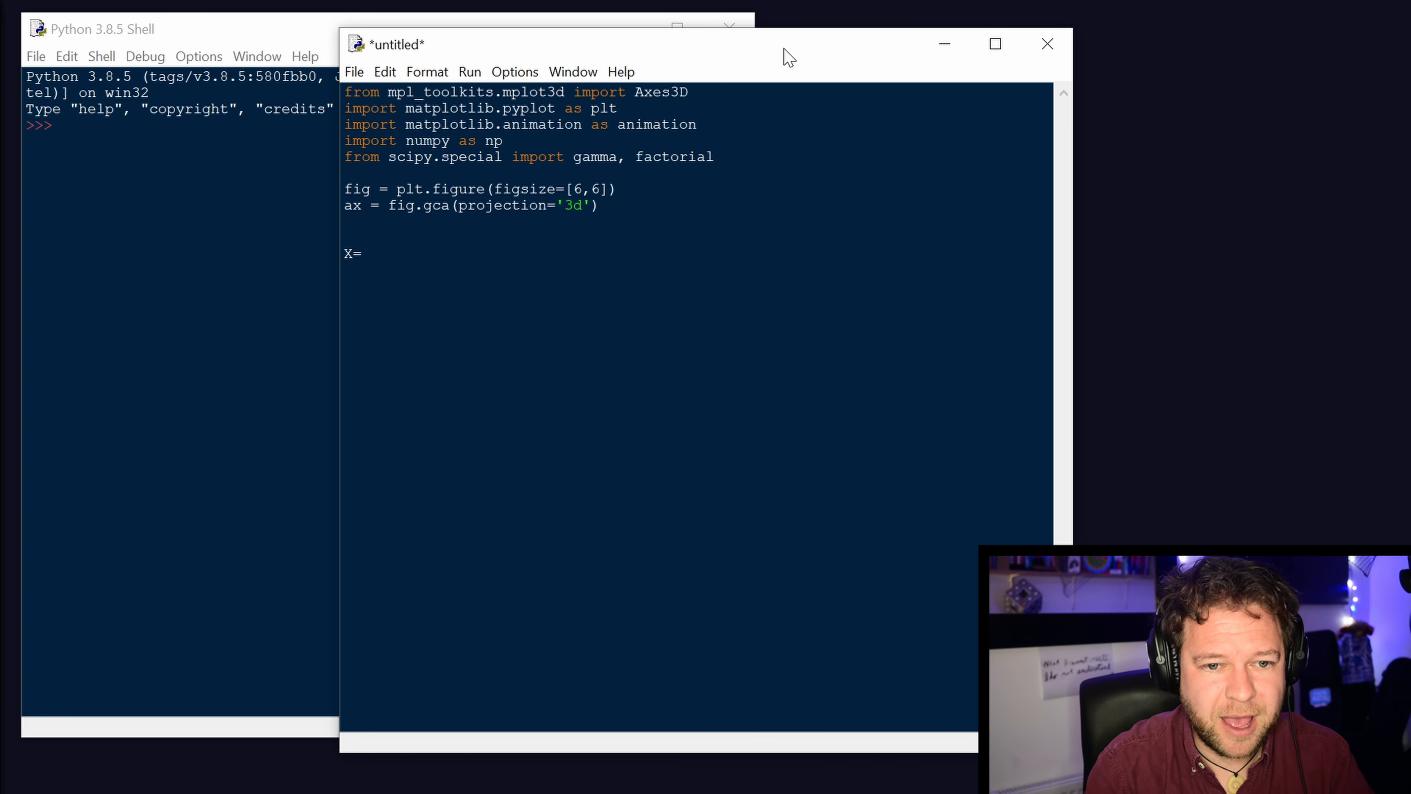
pyautogui.write(' n')
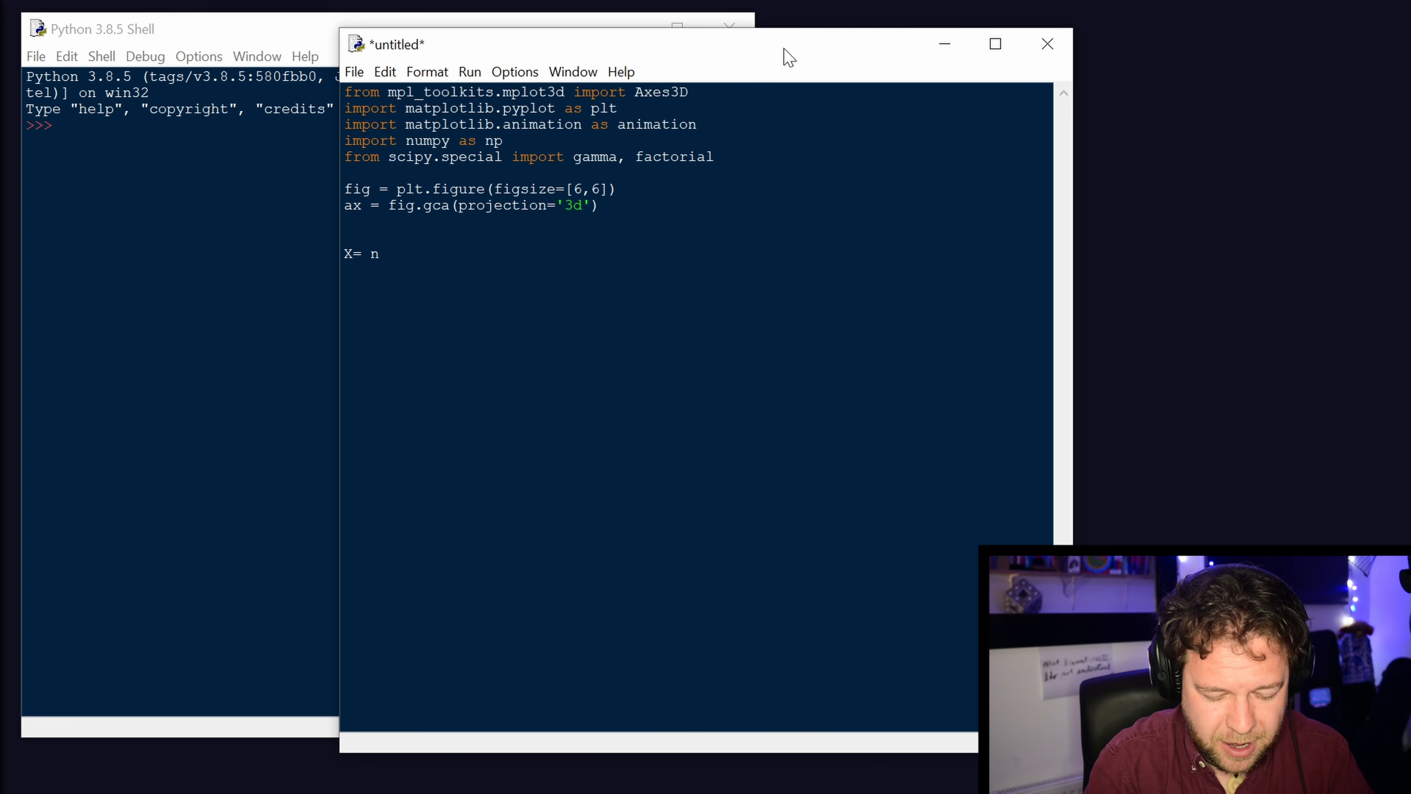
pyautogui.write('p.linspace')
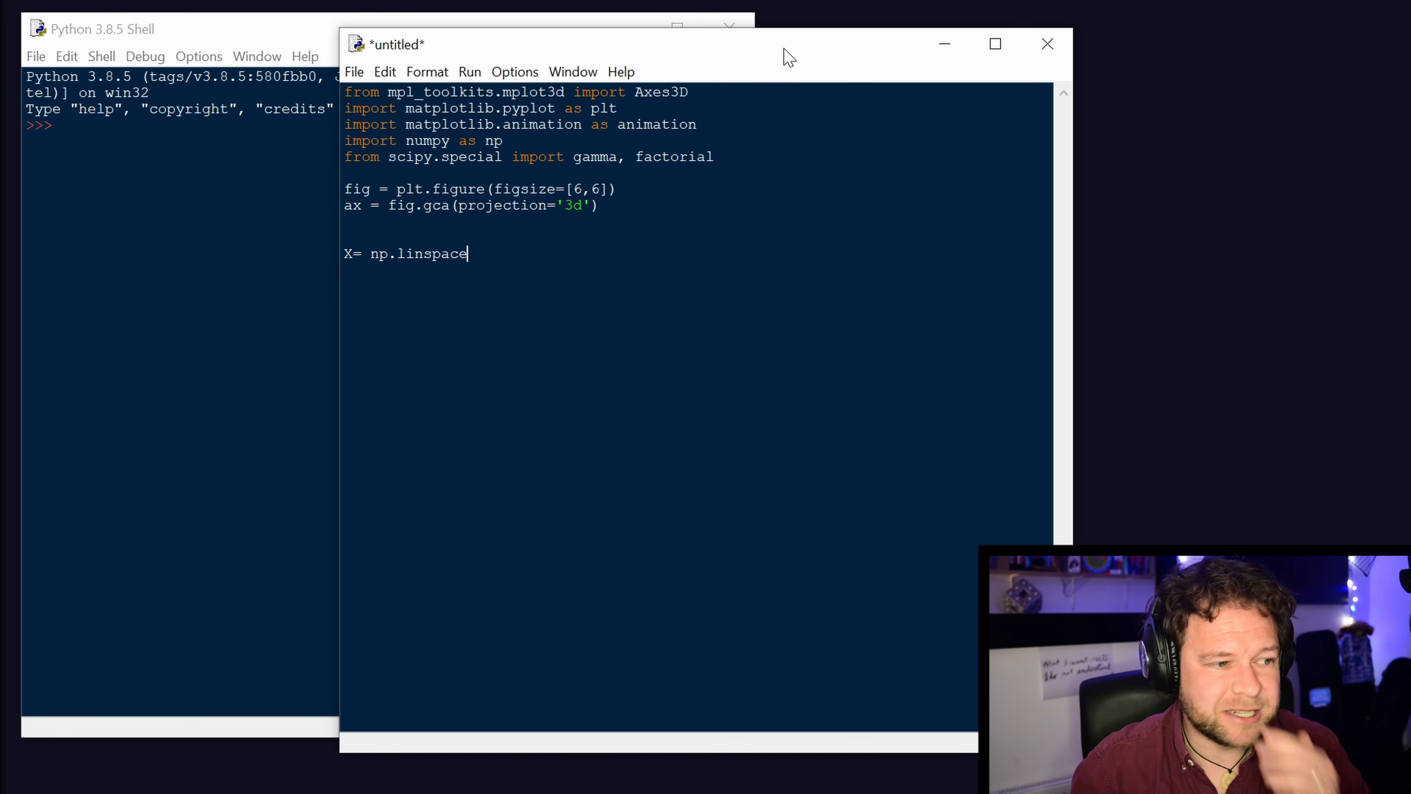
pyautogui.write('(-4')
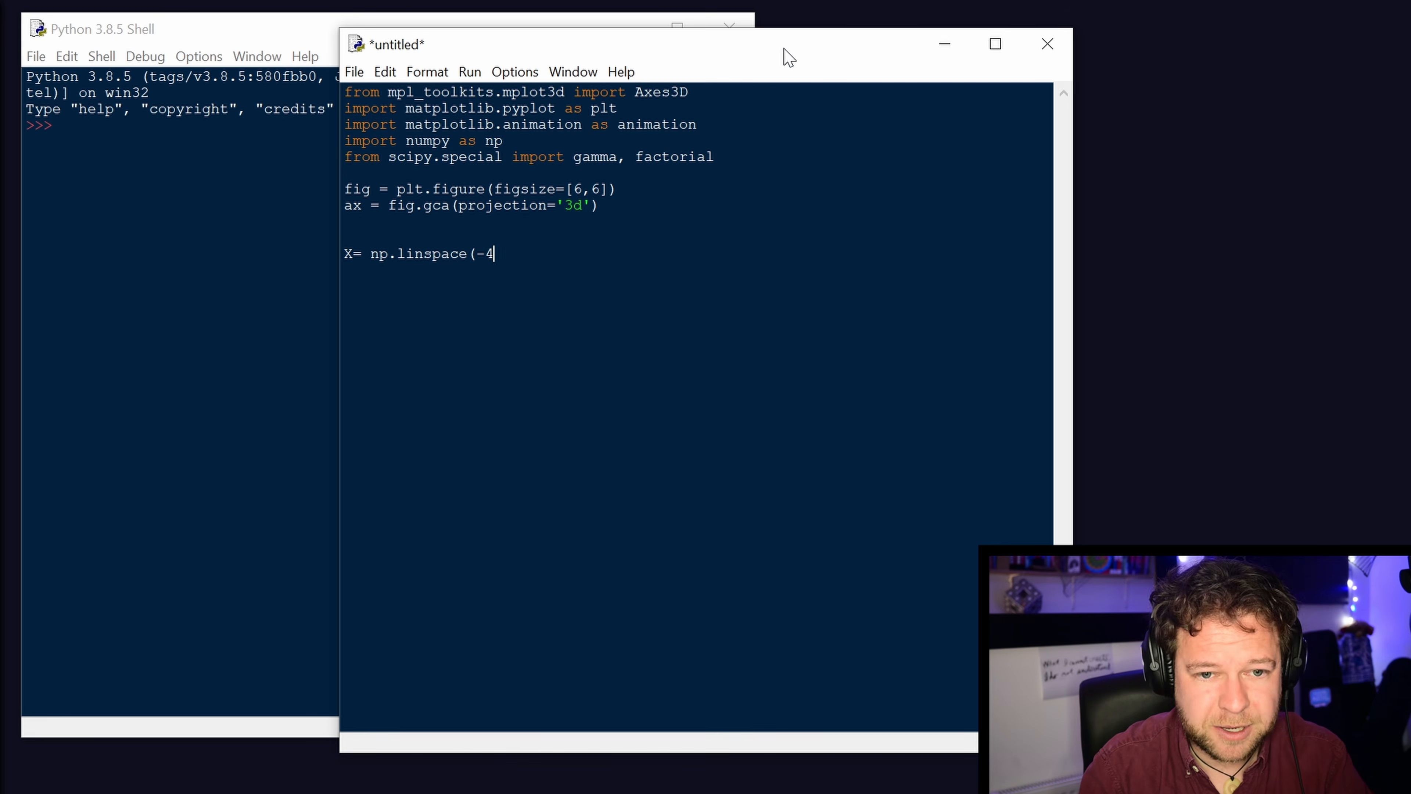
pyautogui.write(',3,')
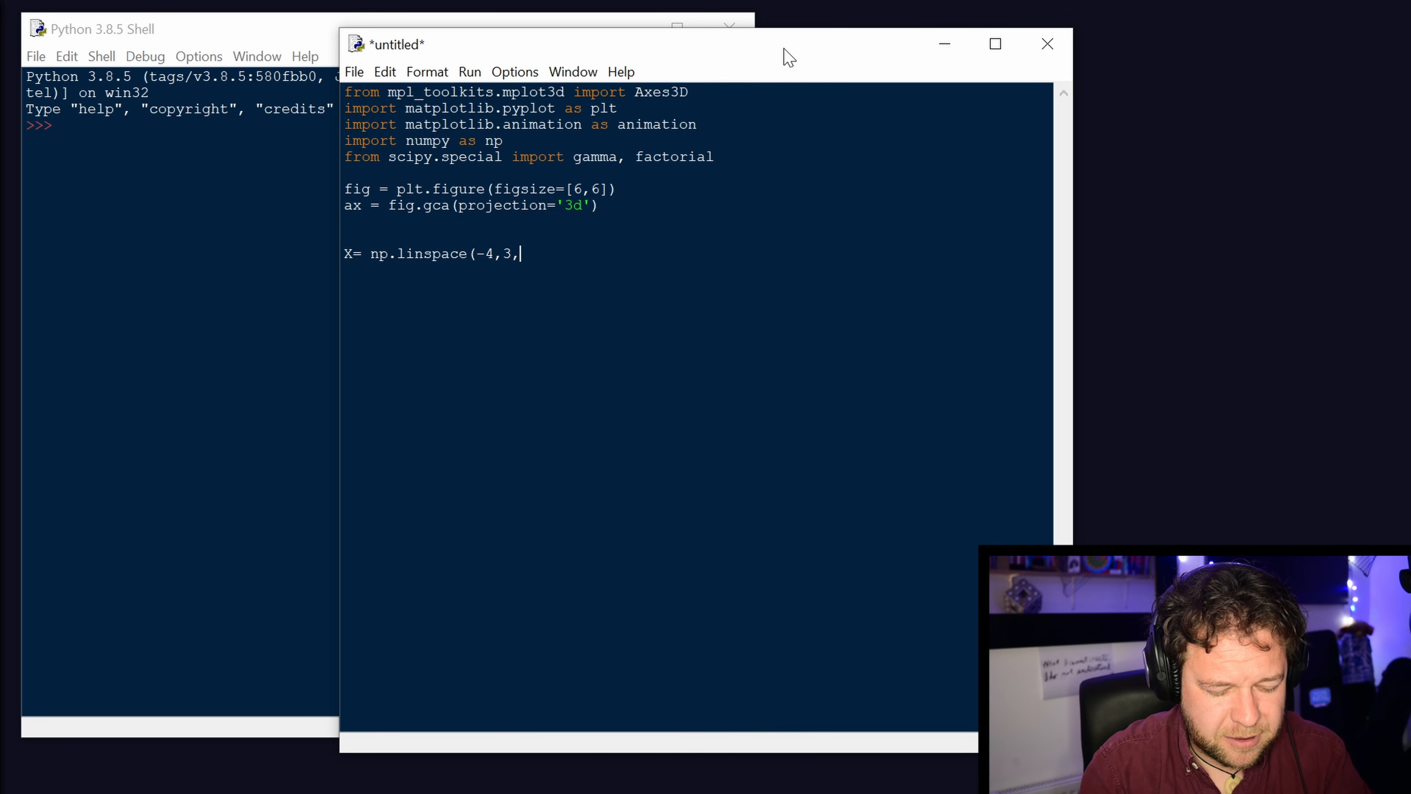
pyautogui.write('100)')
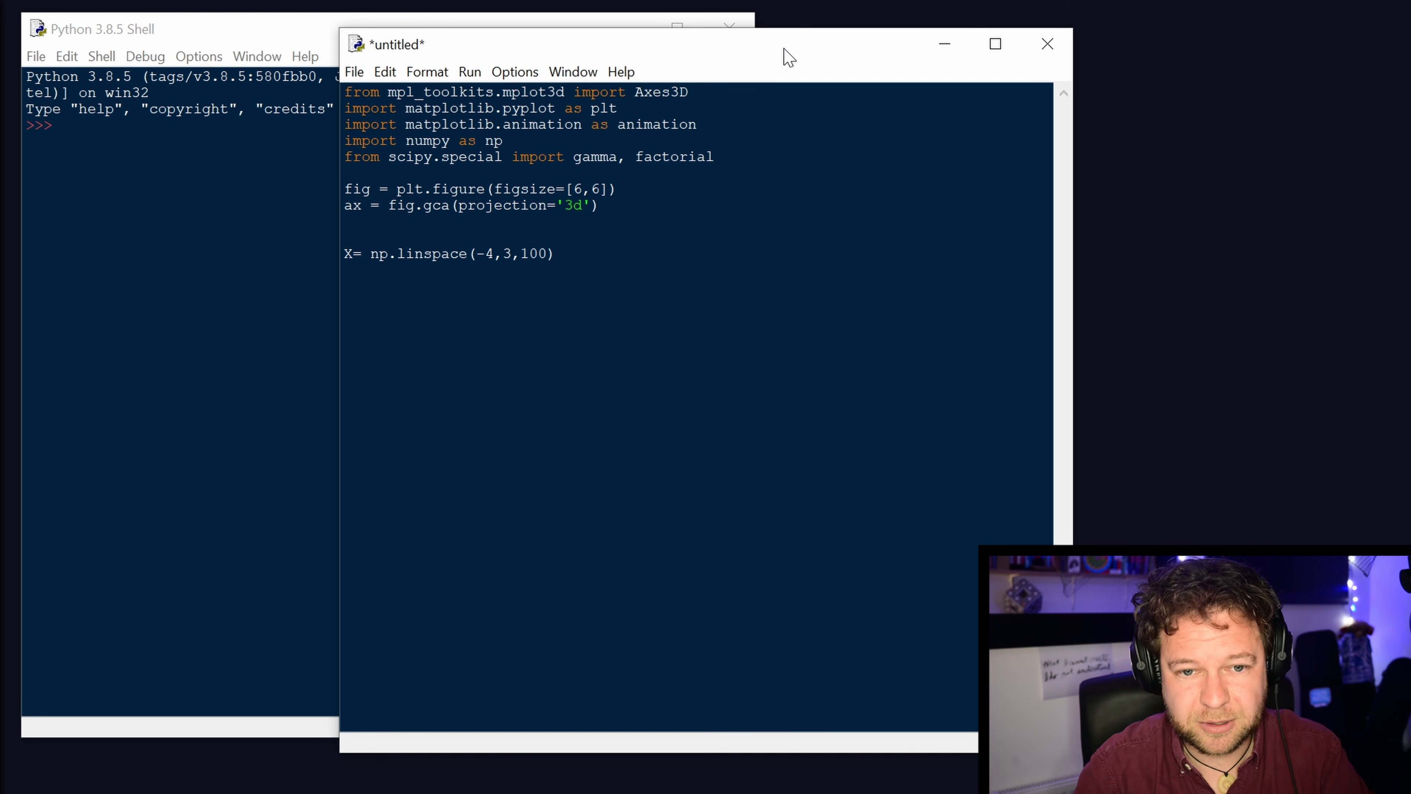
pyautogui.write('Y=')
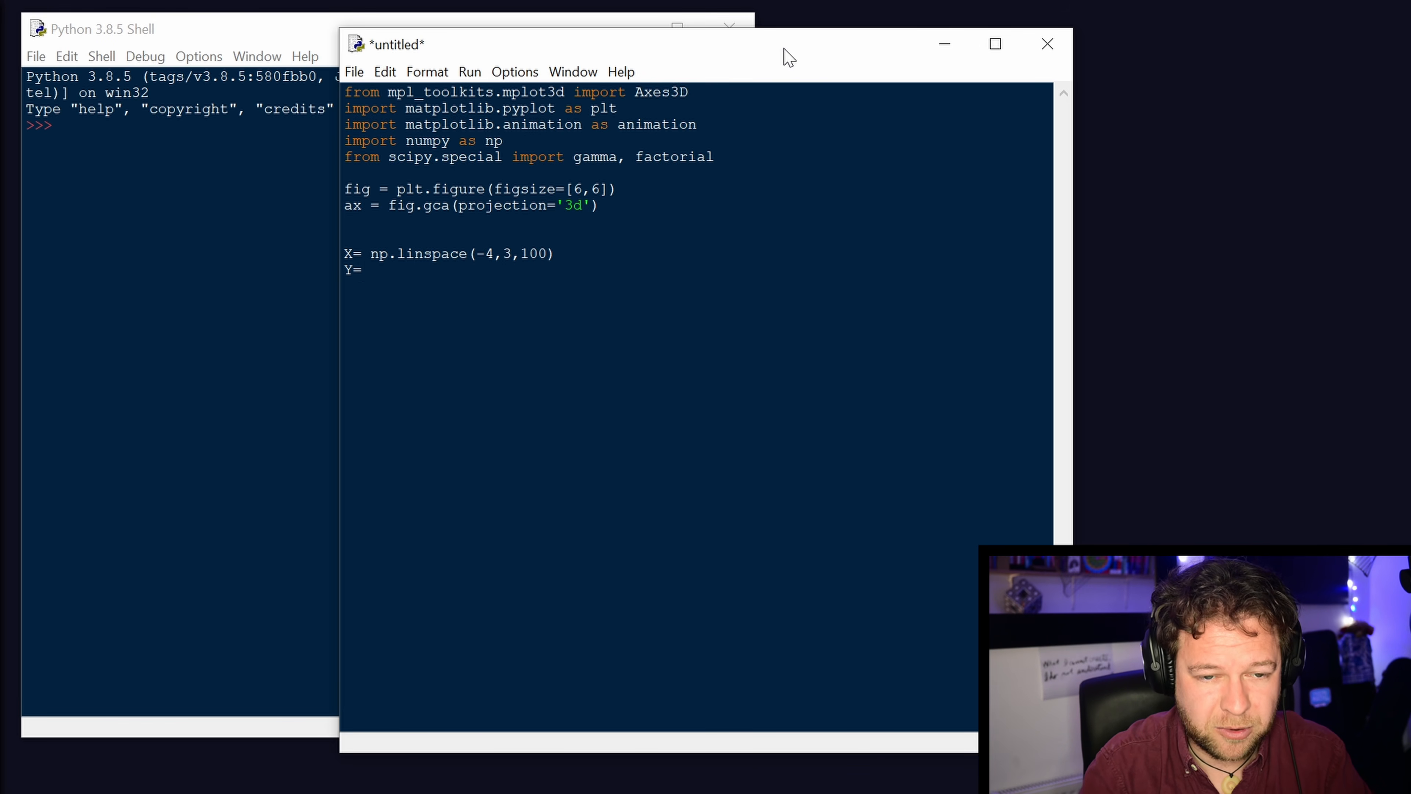
pyautogui.write('np')
# Define the Y values below the X line with "Y= np.linspace(-3,3,100)".
pyautogui.press('BackSpace')
pyautogui.press('BackSpace')
pyautogui.write('n')
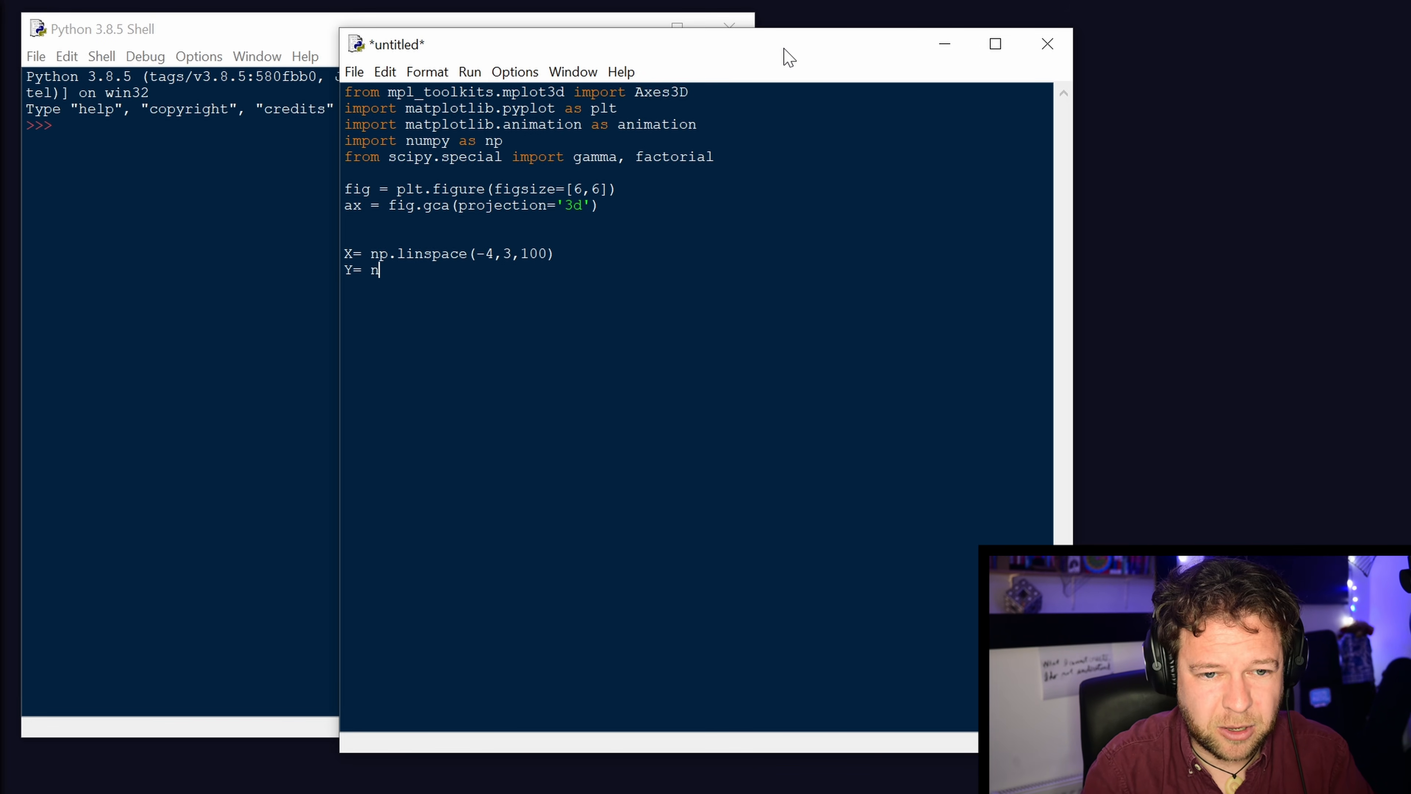
pyautogui.write('p.linspace()')
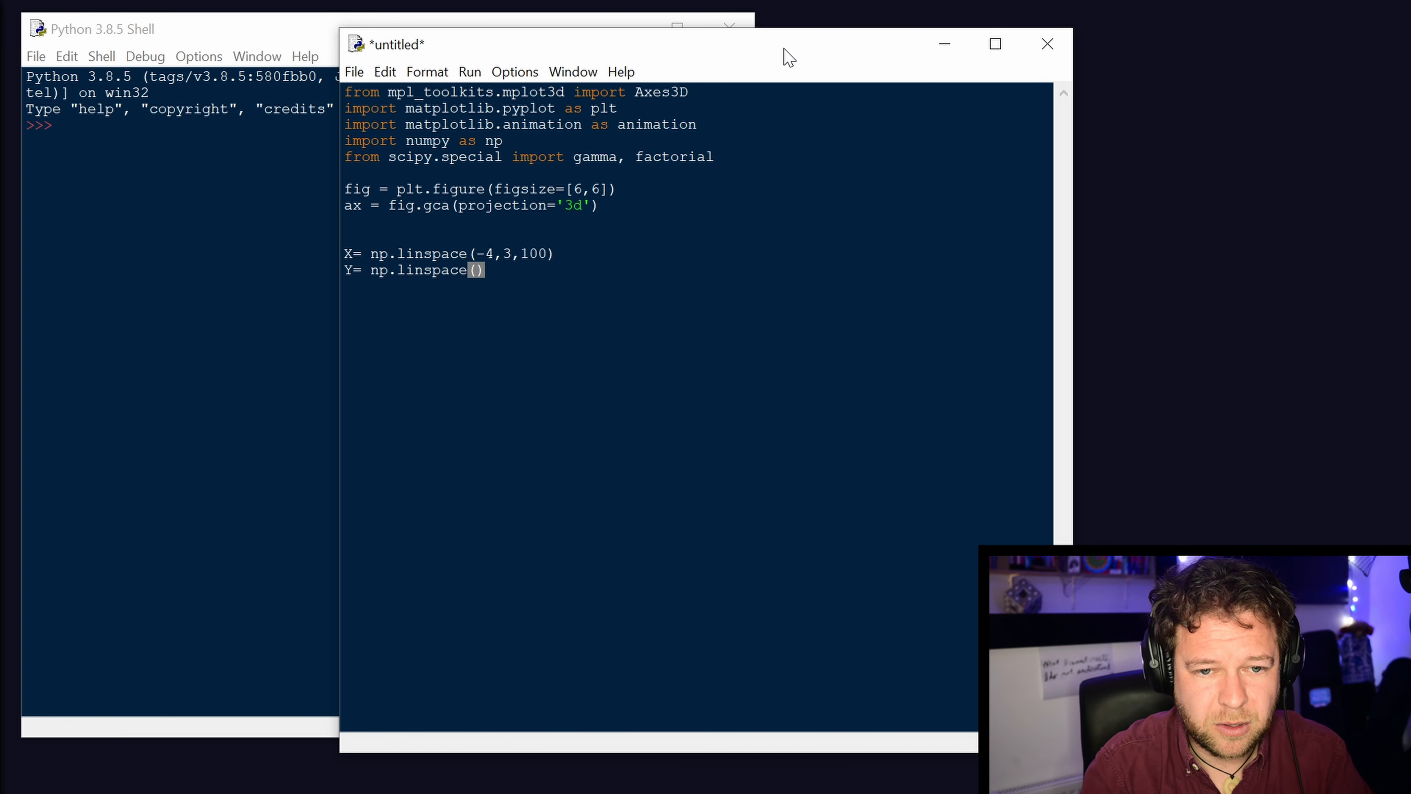
pyautogui.press('BackSpace')
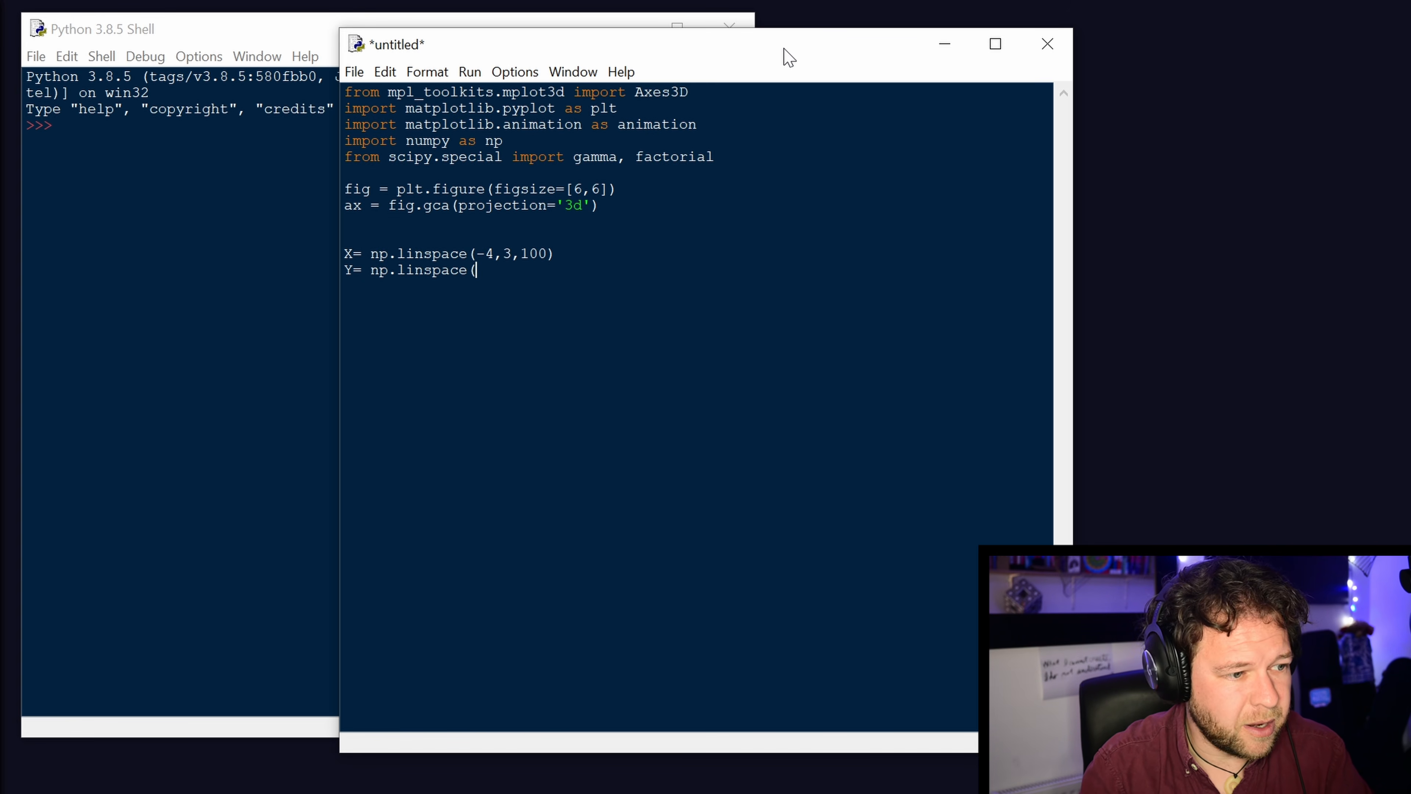
pyautogui.write('-3,3')
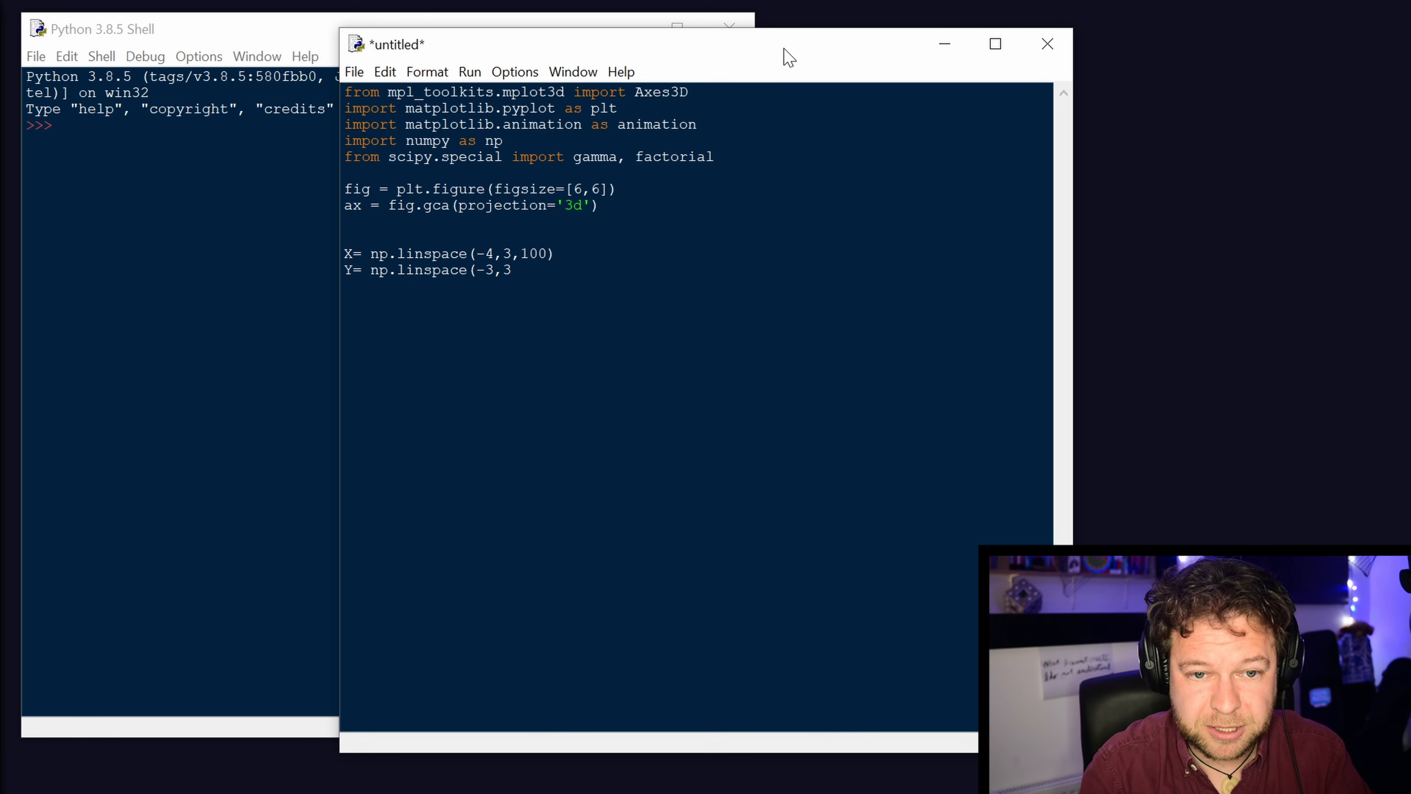
pyautogui.write(',100)')
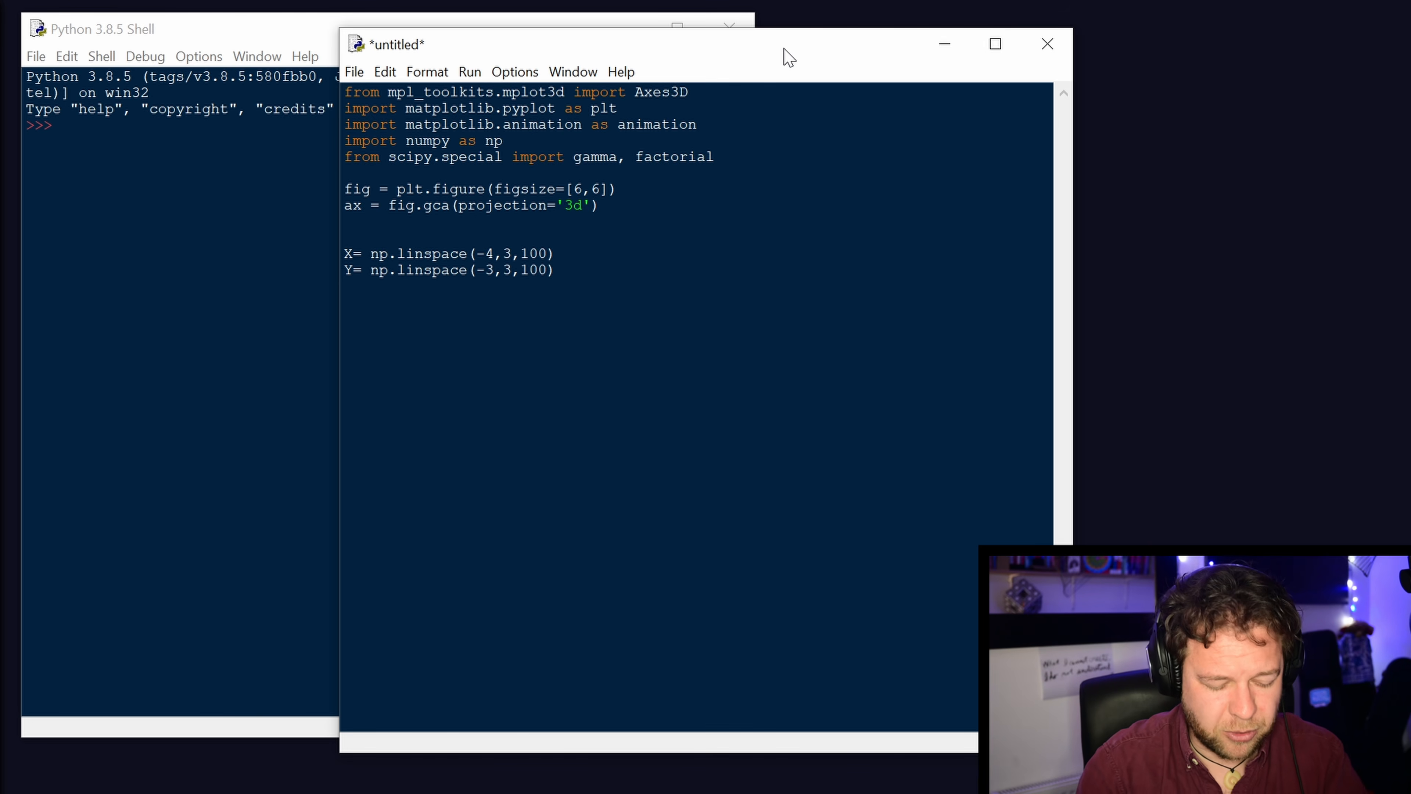
# Add the grid line "X,Y = np.meshgrid(X,Y)" directly below the Y definition.
pyautogui.press('Return')
pyautogui.write('X,Y')
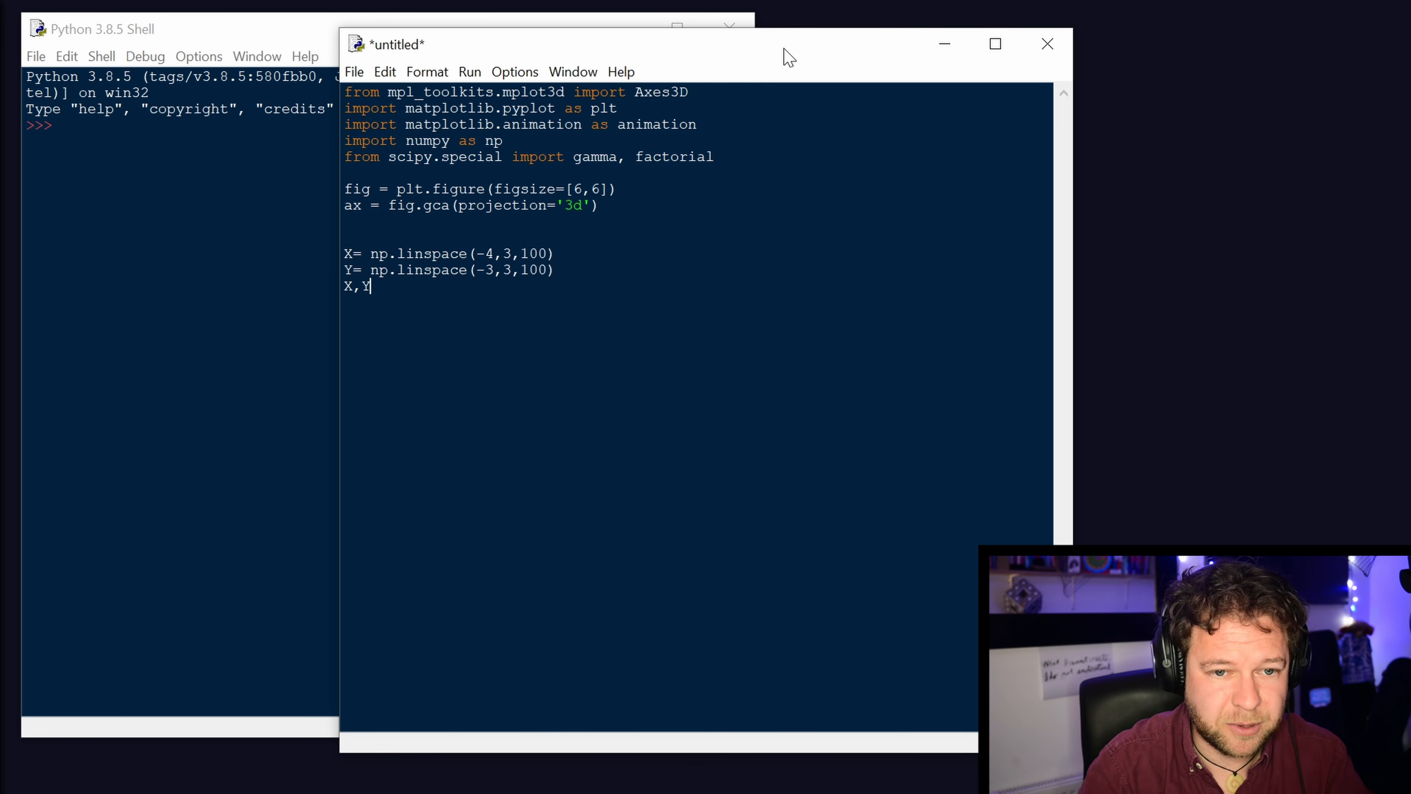
pyautogui.write(' =')
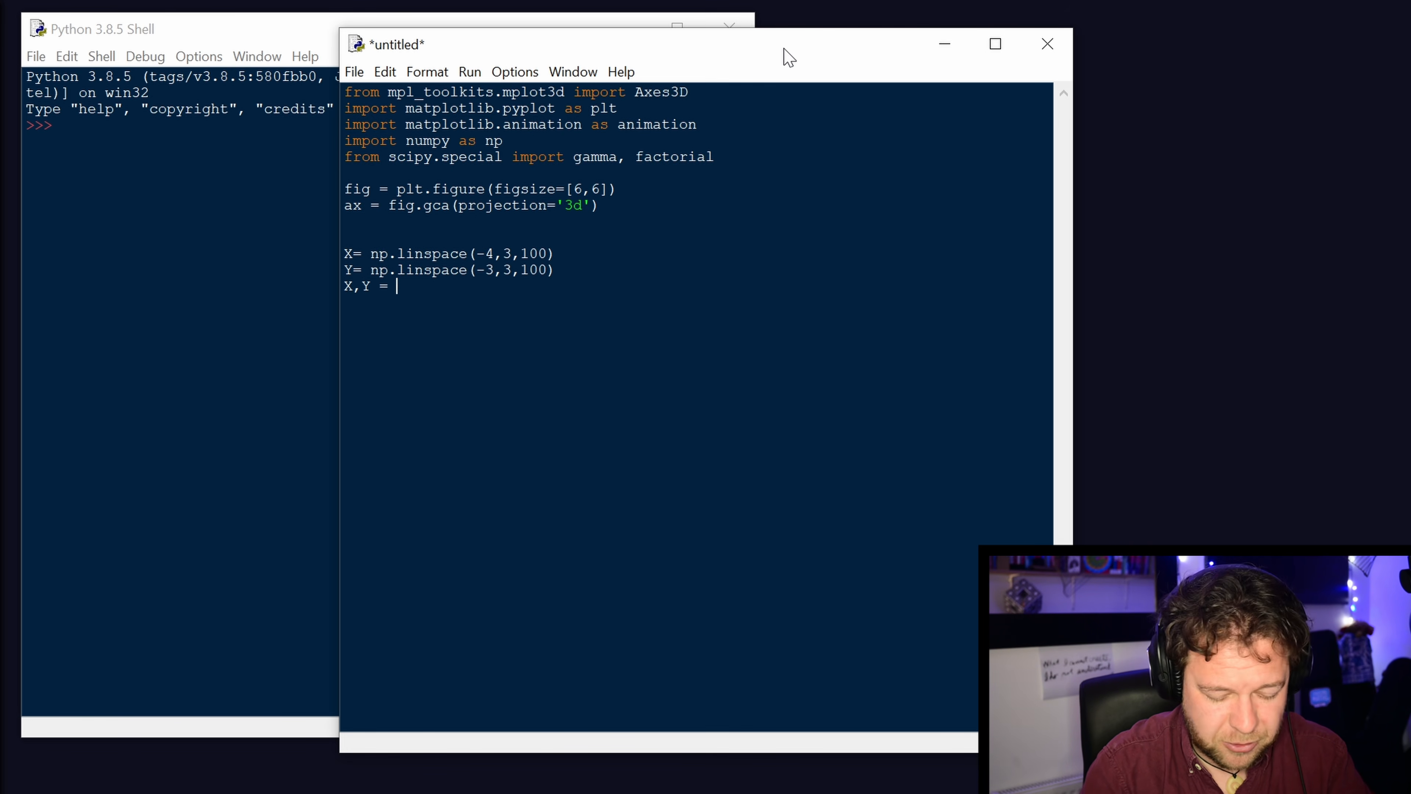
pyautogui.write('me')
pyautogui.press('BackSpace')
pyautogui.press('BackSpace')
pyautogui.write('m[p')
pyautogui.press('BackSpace')
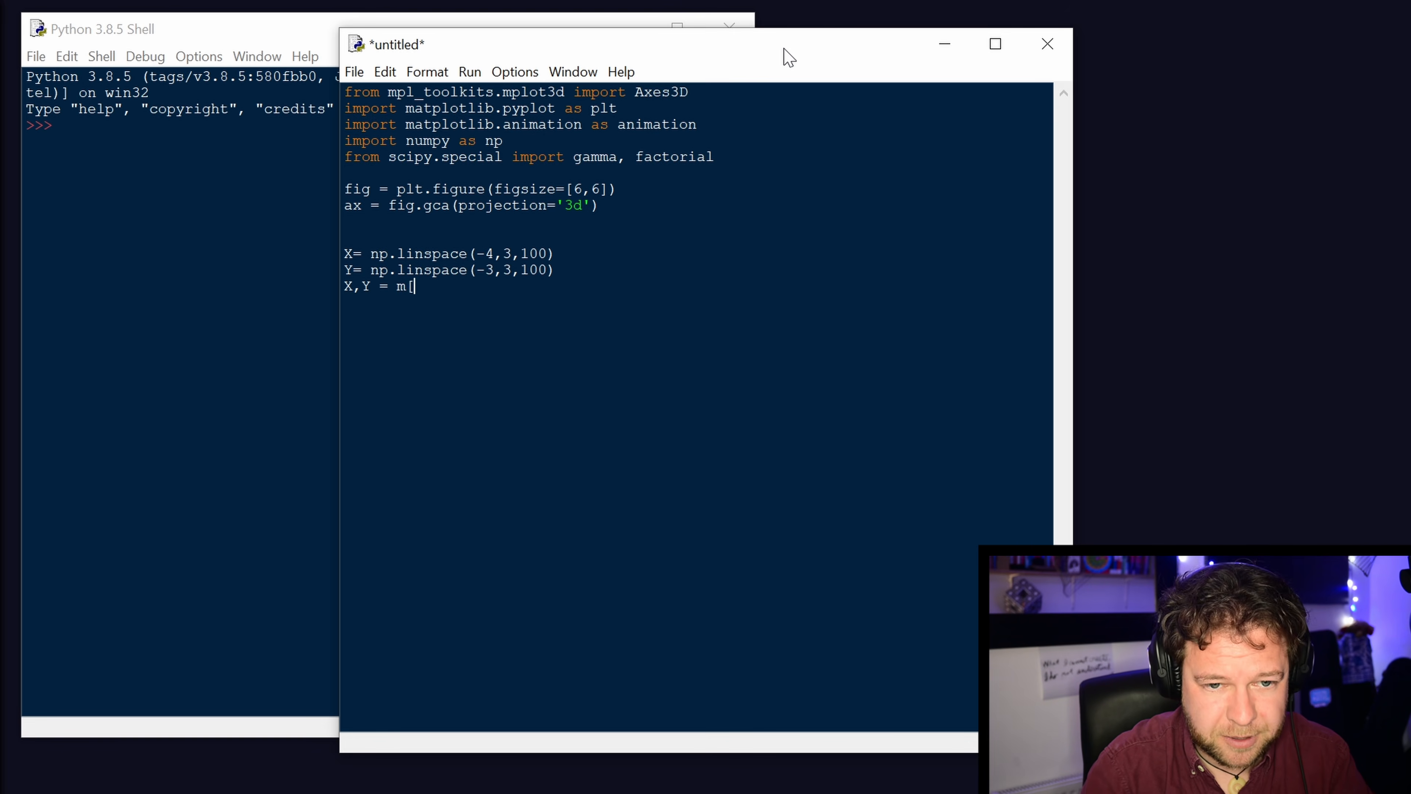
pyautogui.press('BackSpace')
pyautogui.press('BackSpace')
pyautogui.write('np.mesh')
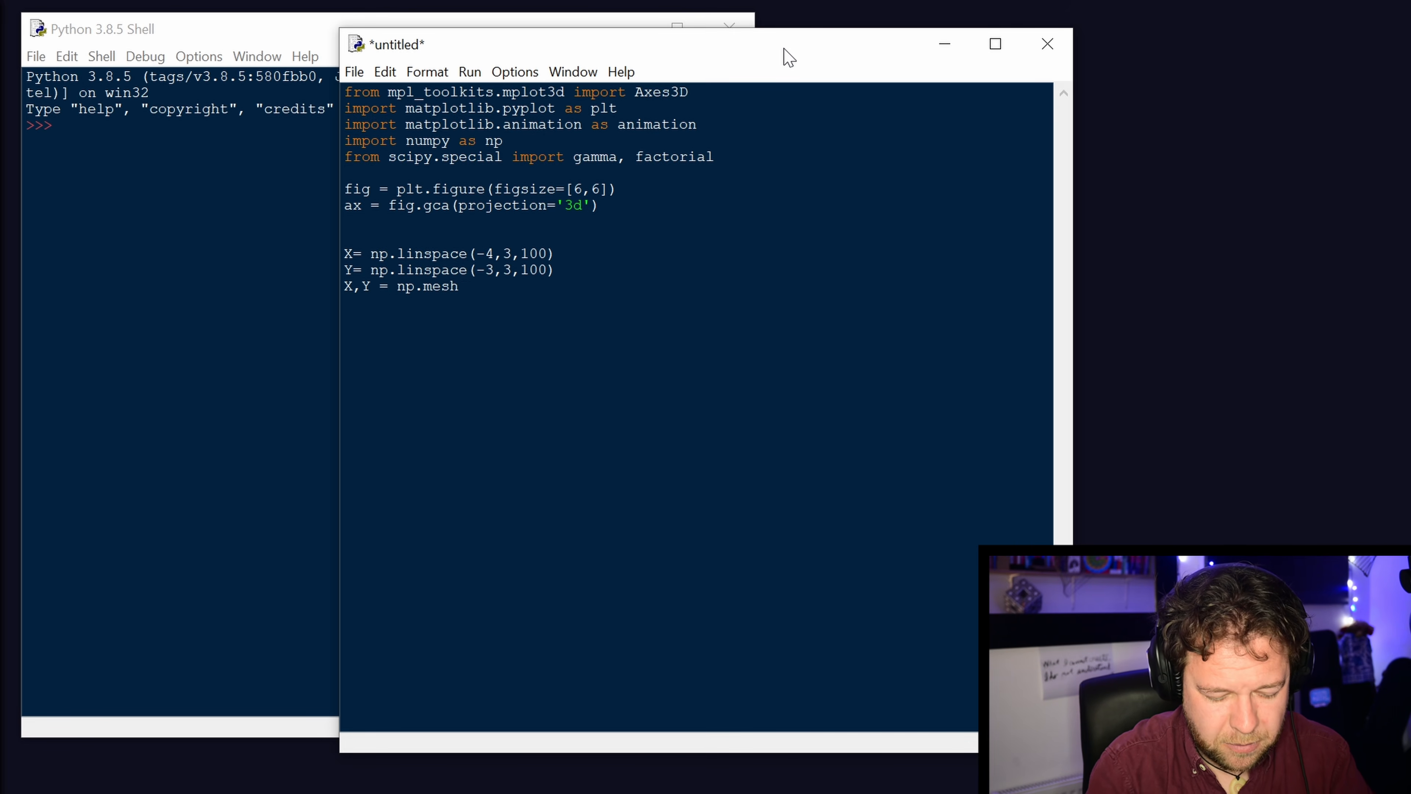
pyautogui.write('grid(')
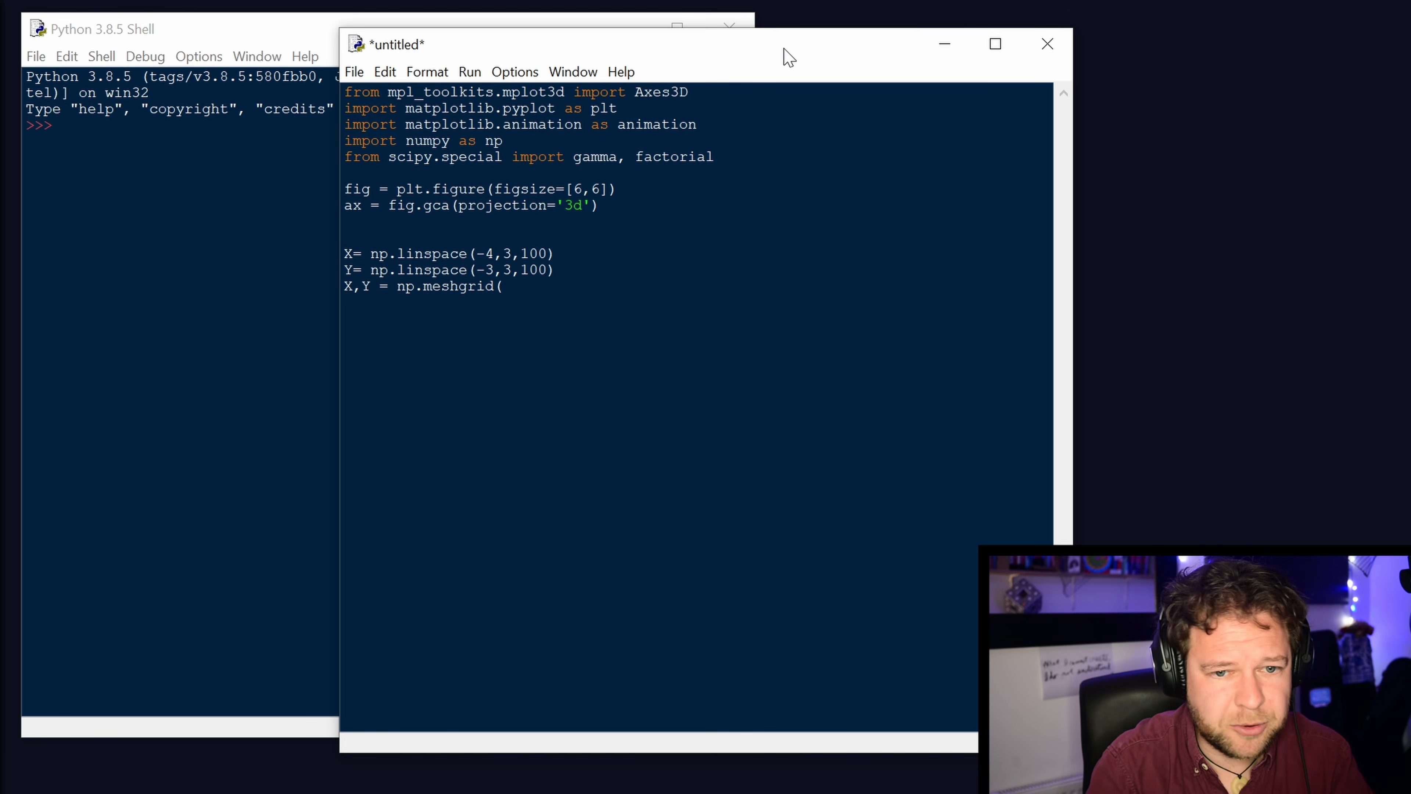
pyautogui.write('X,Y)')
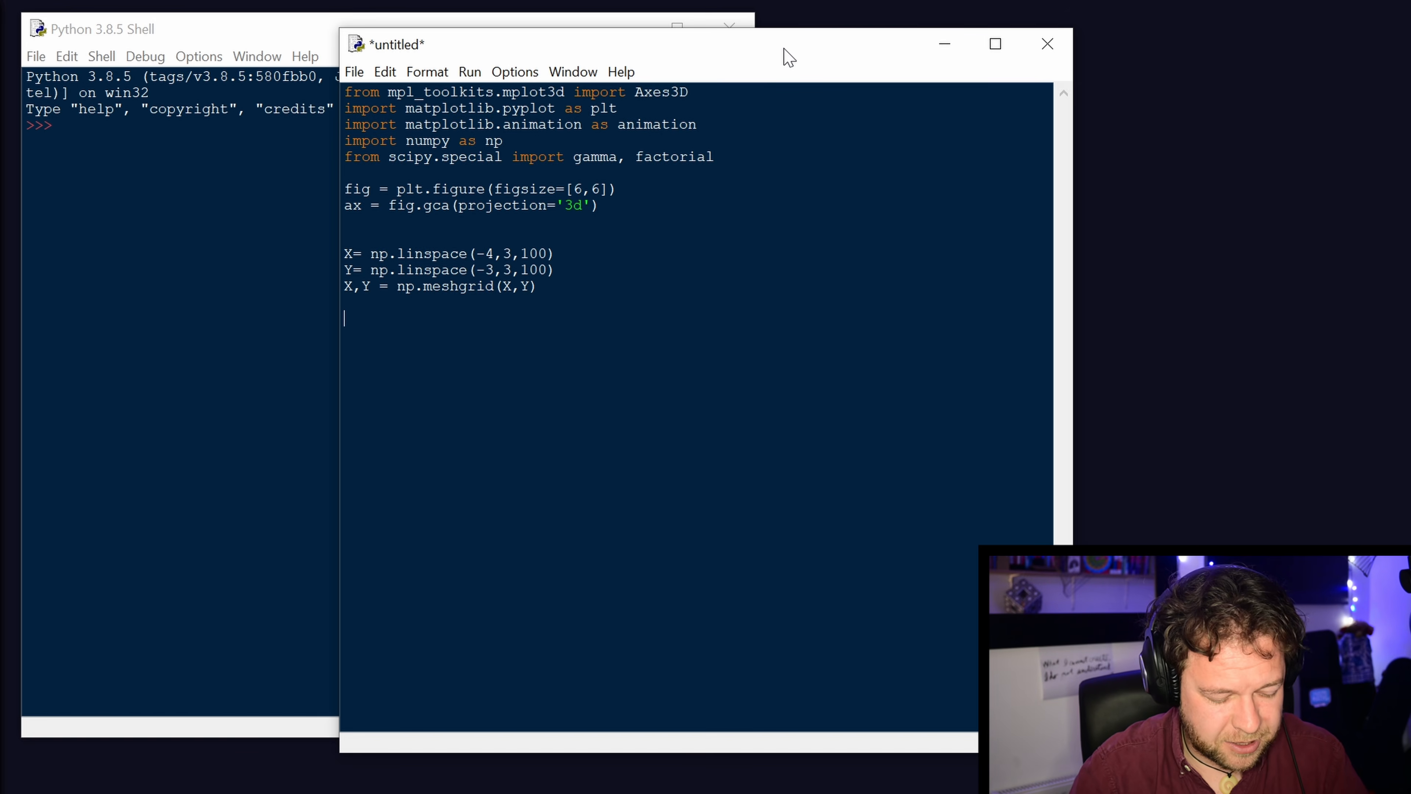
# After a blank line below the meshgrid line, define the complex gamma values with "Z = gamma(X + 1j*Y)".
pyautogui.write('Z')
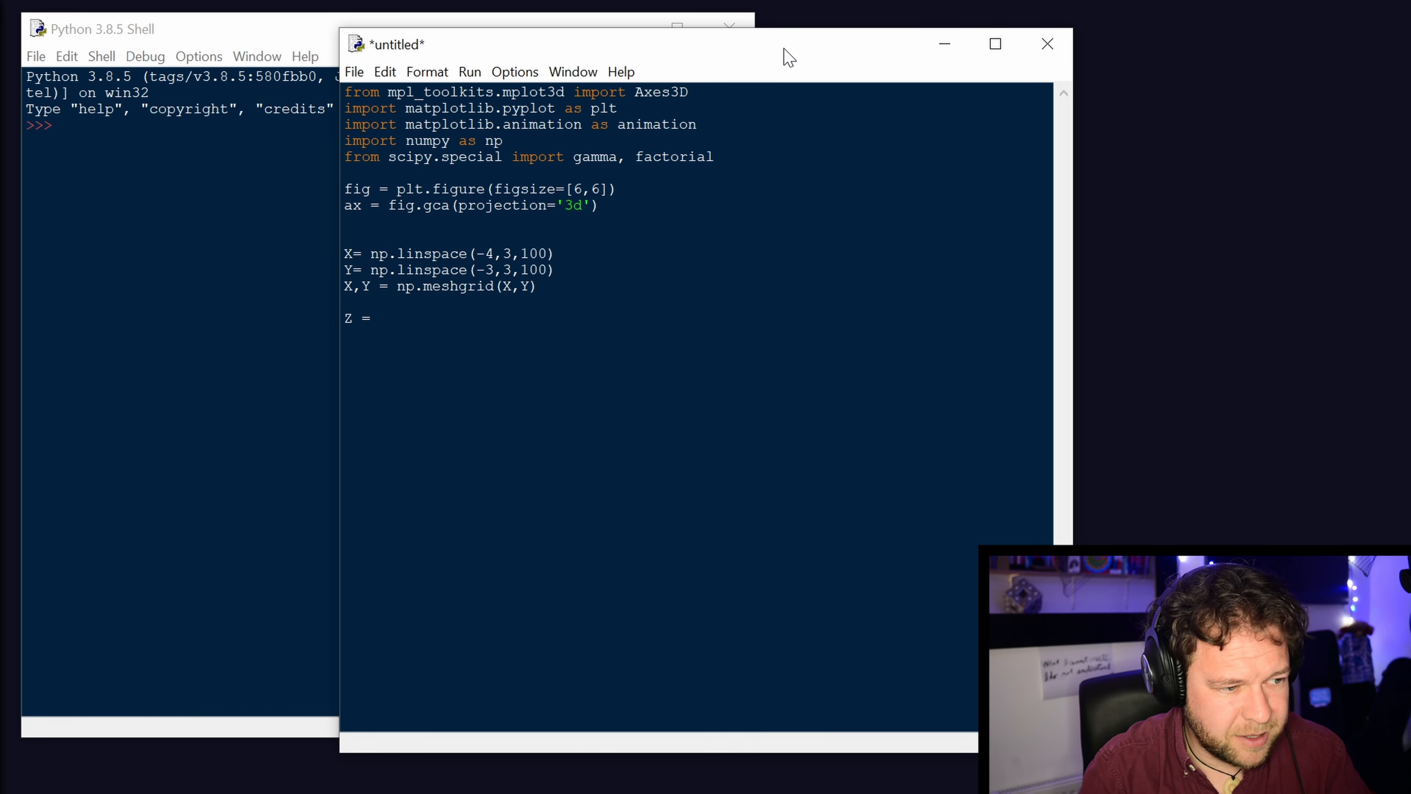
pyautogui.write(' = gamma')
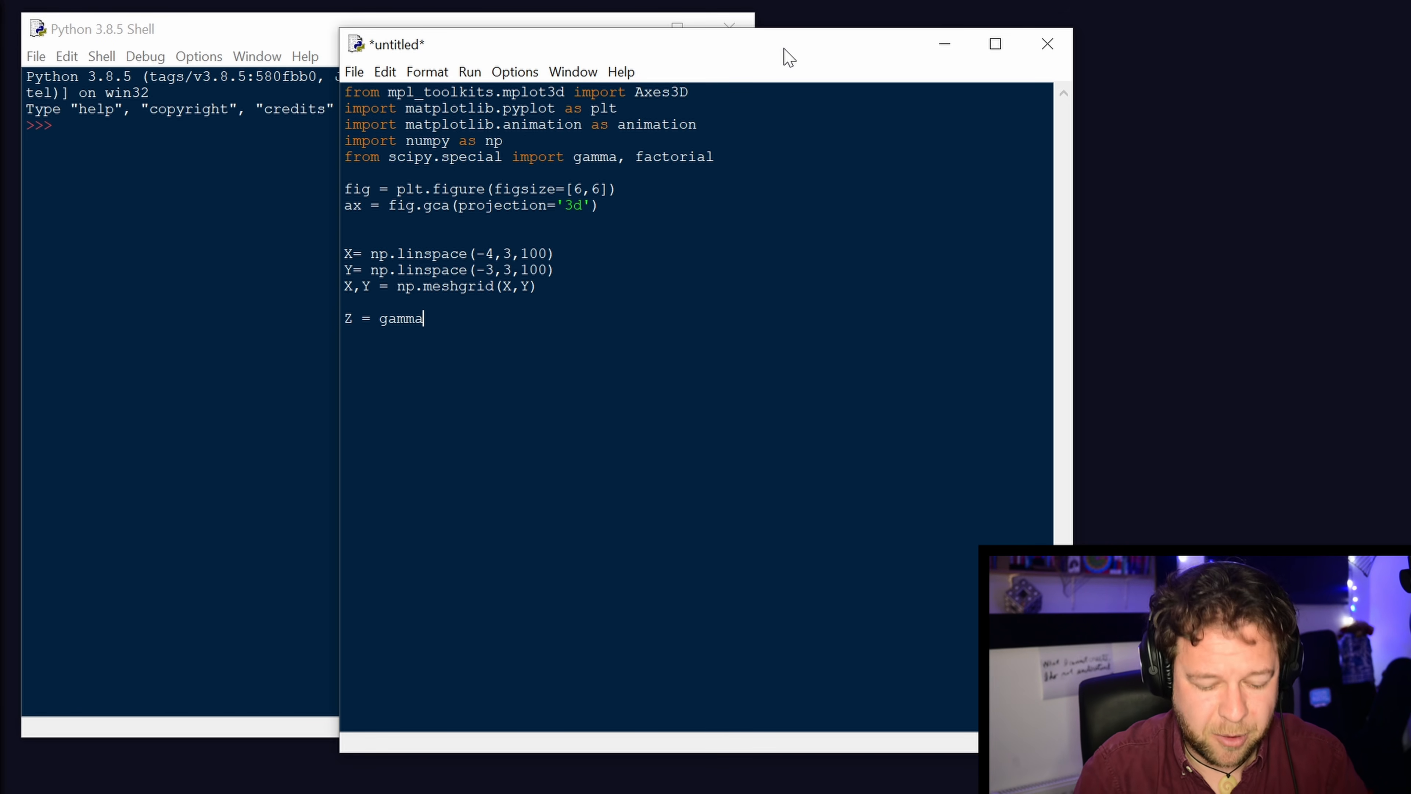
pyautogui.write('(')
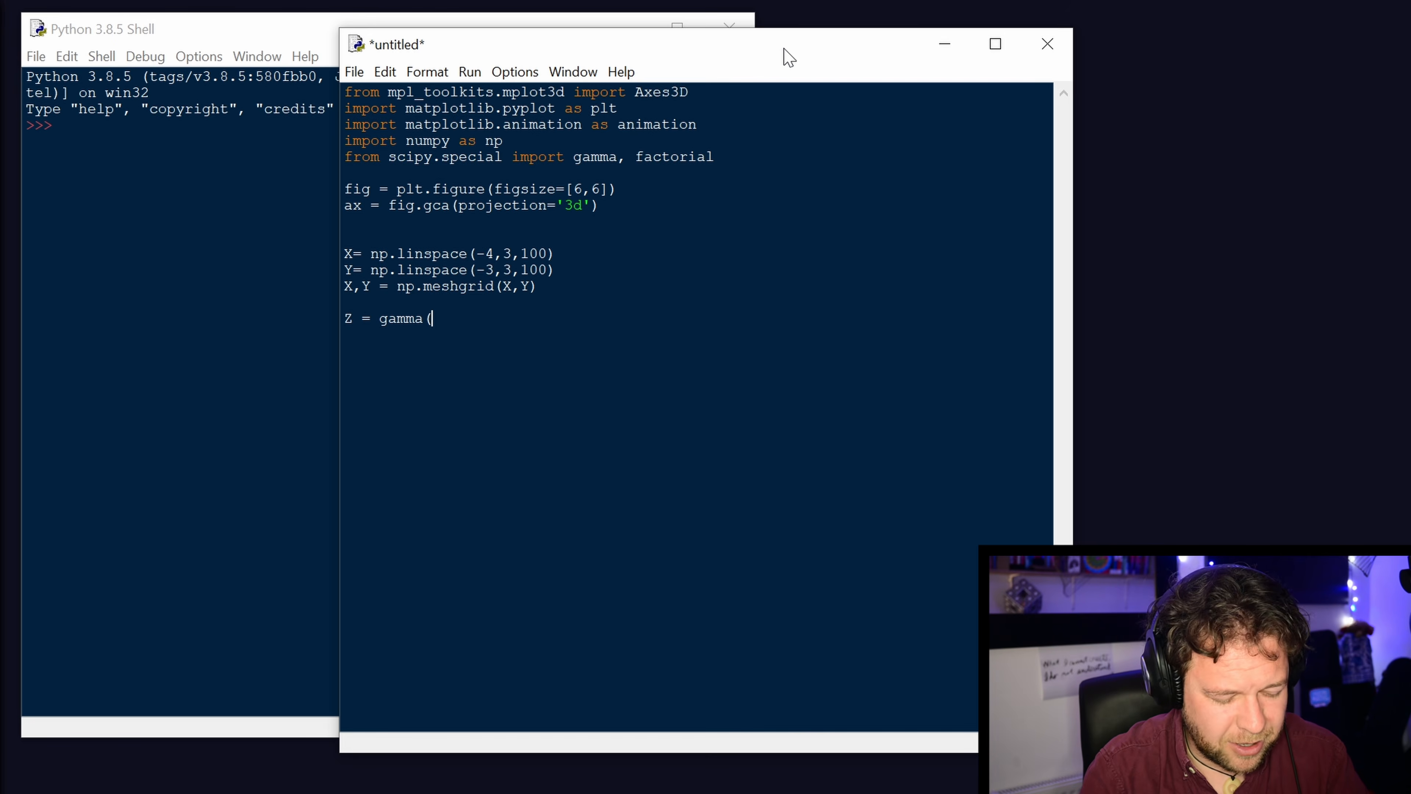
pyautogui.write('X+')
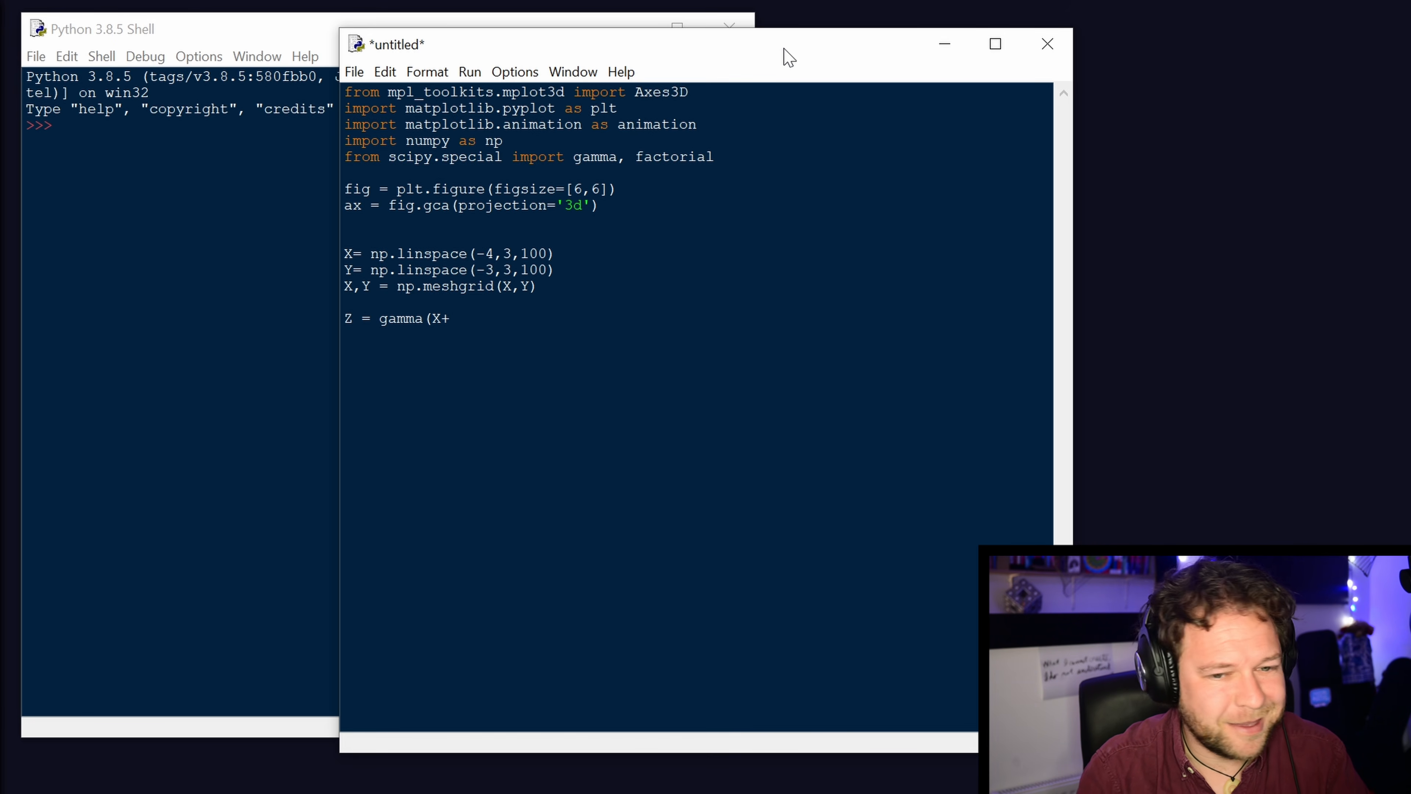
pyautogui.press('BackSpace')
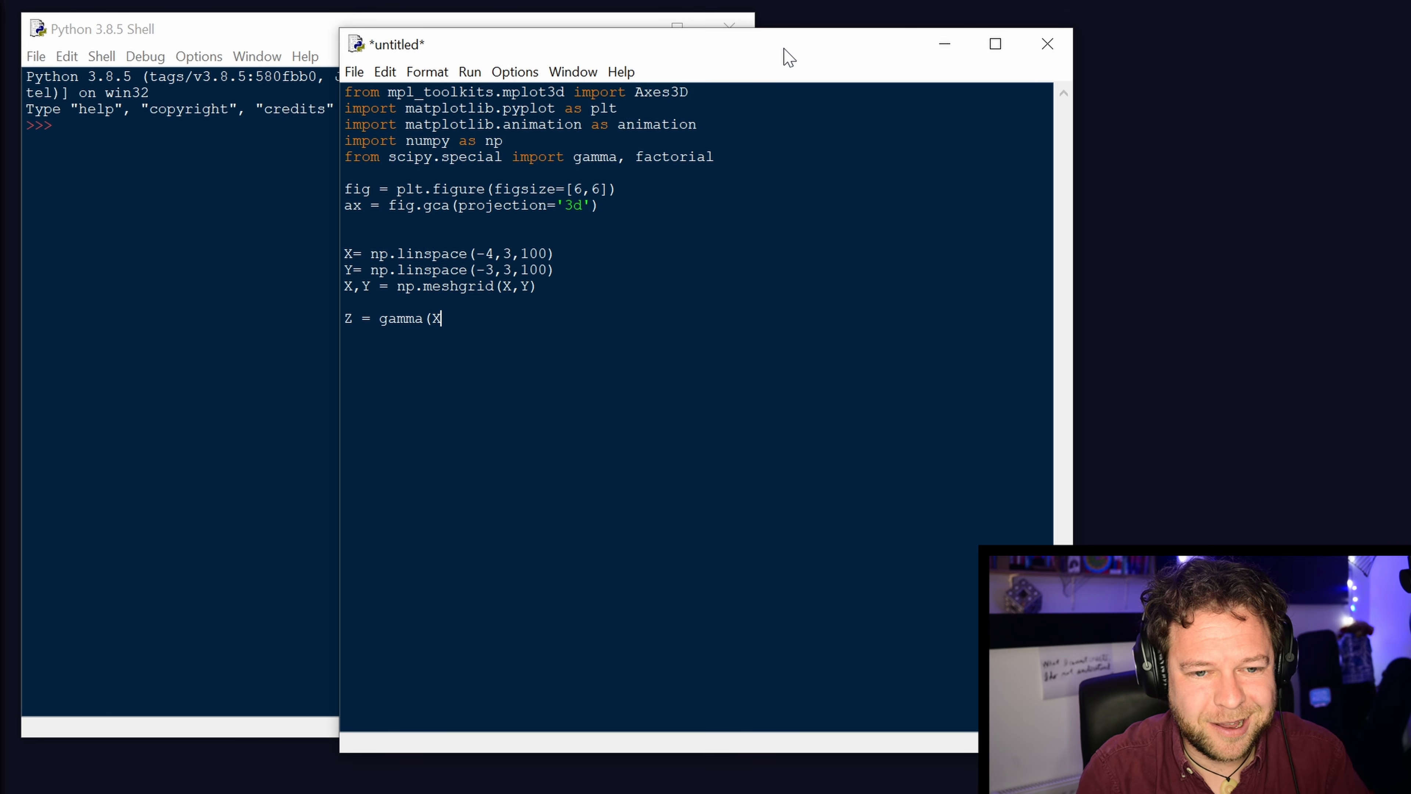
pyautogui.write('+')
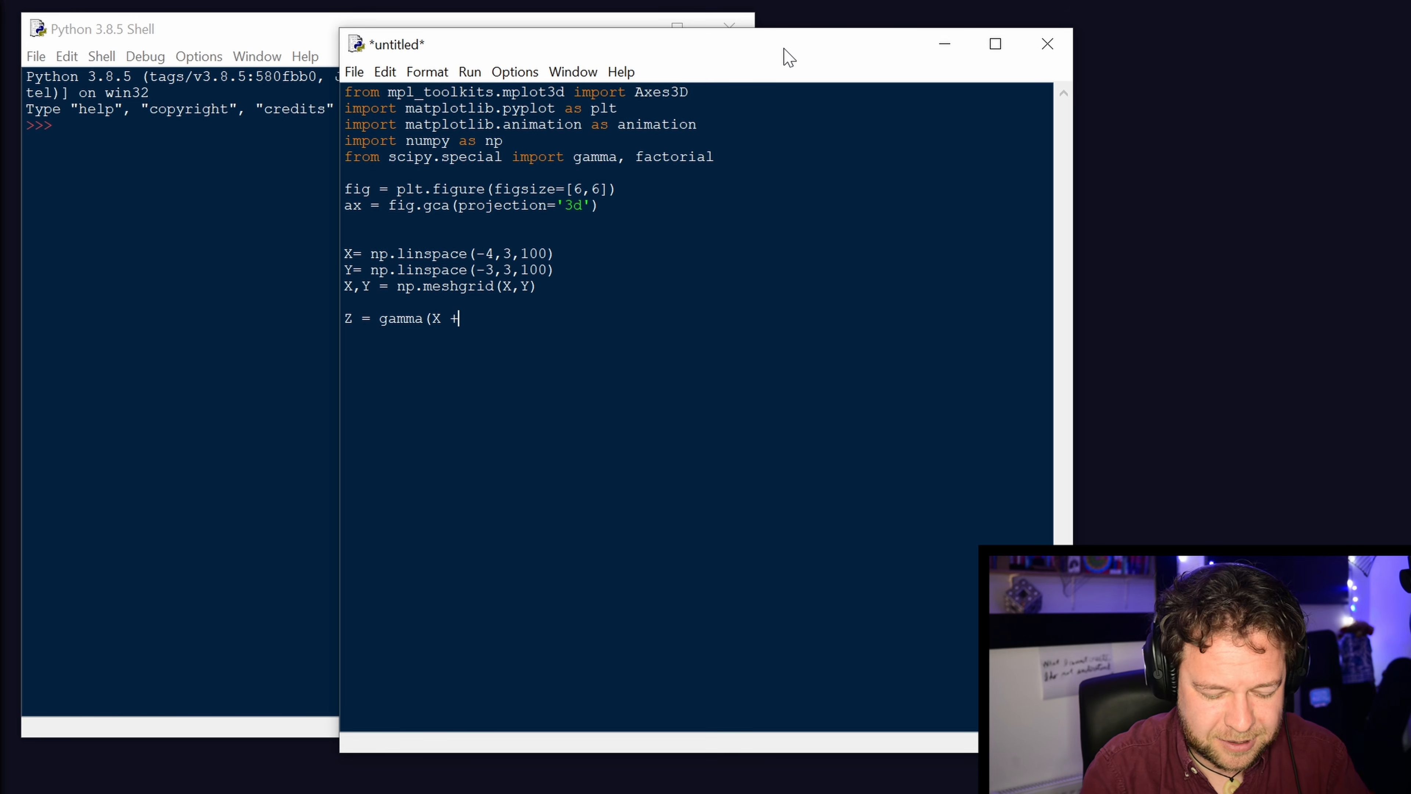
pyautogui.write('*Y')
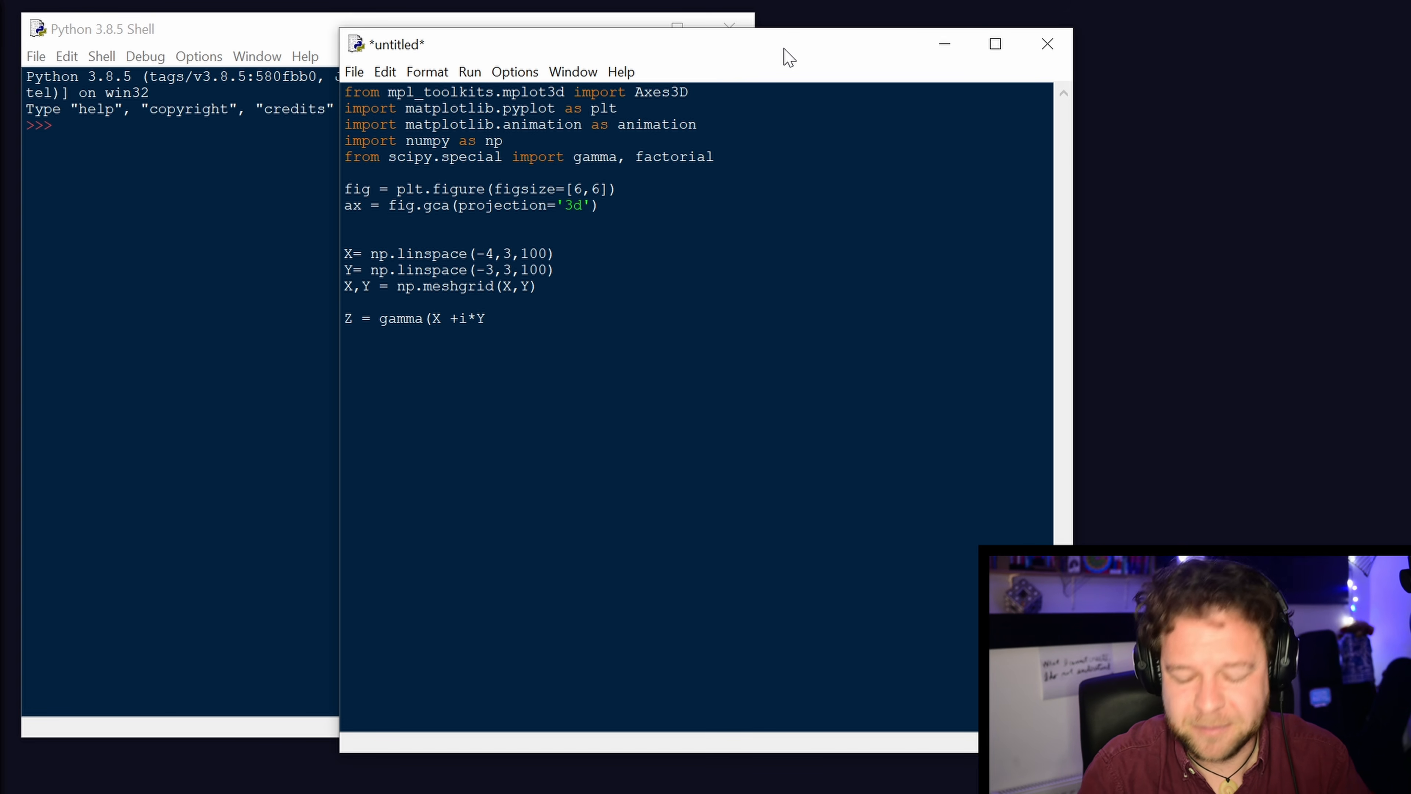
pyautogui.press('Left')
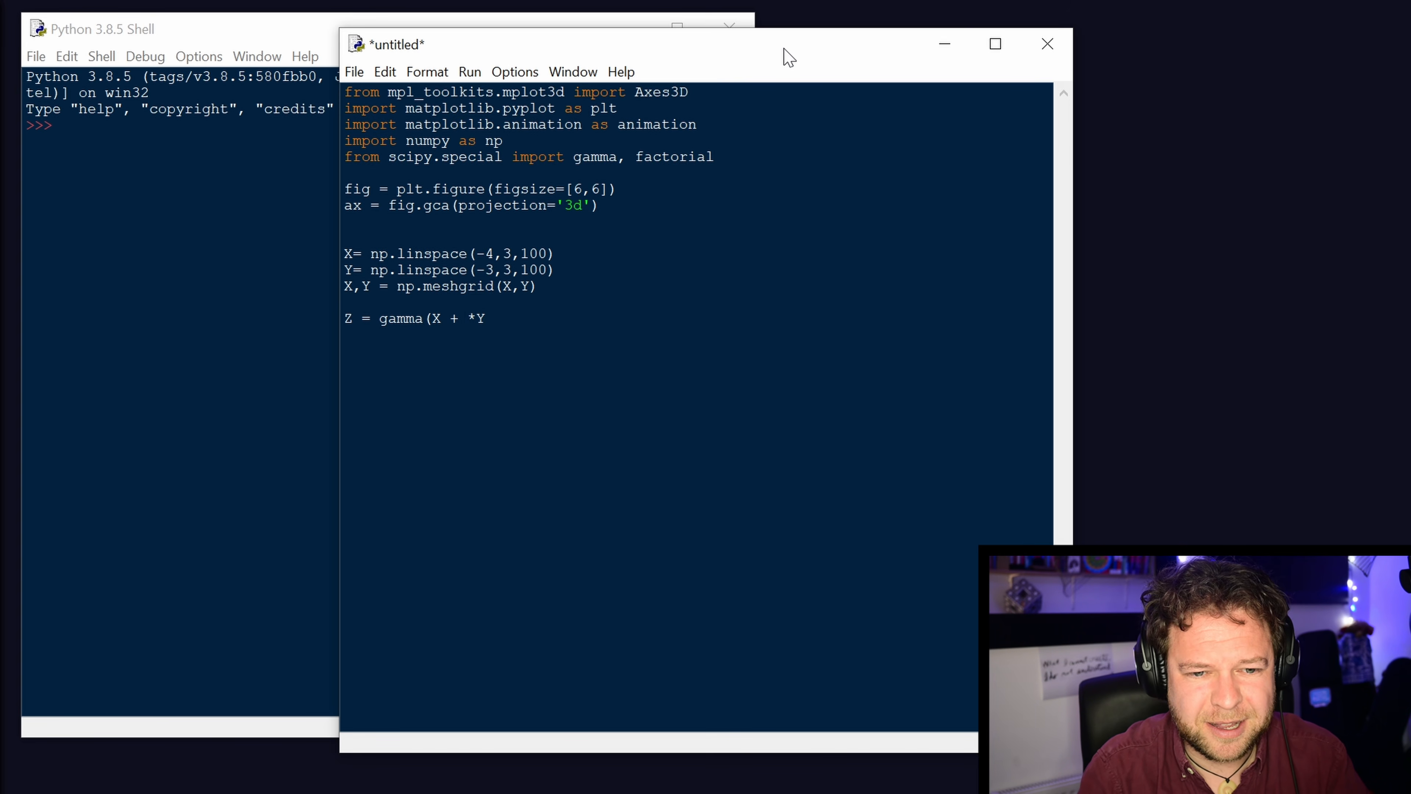
pyautogui.write('j')
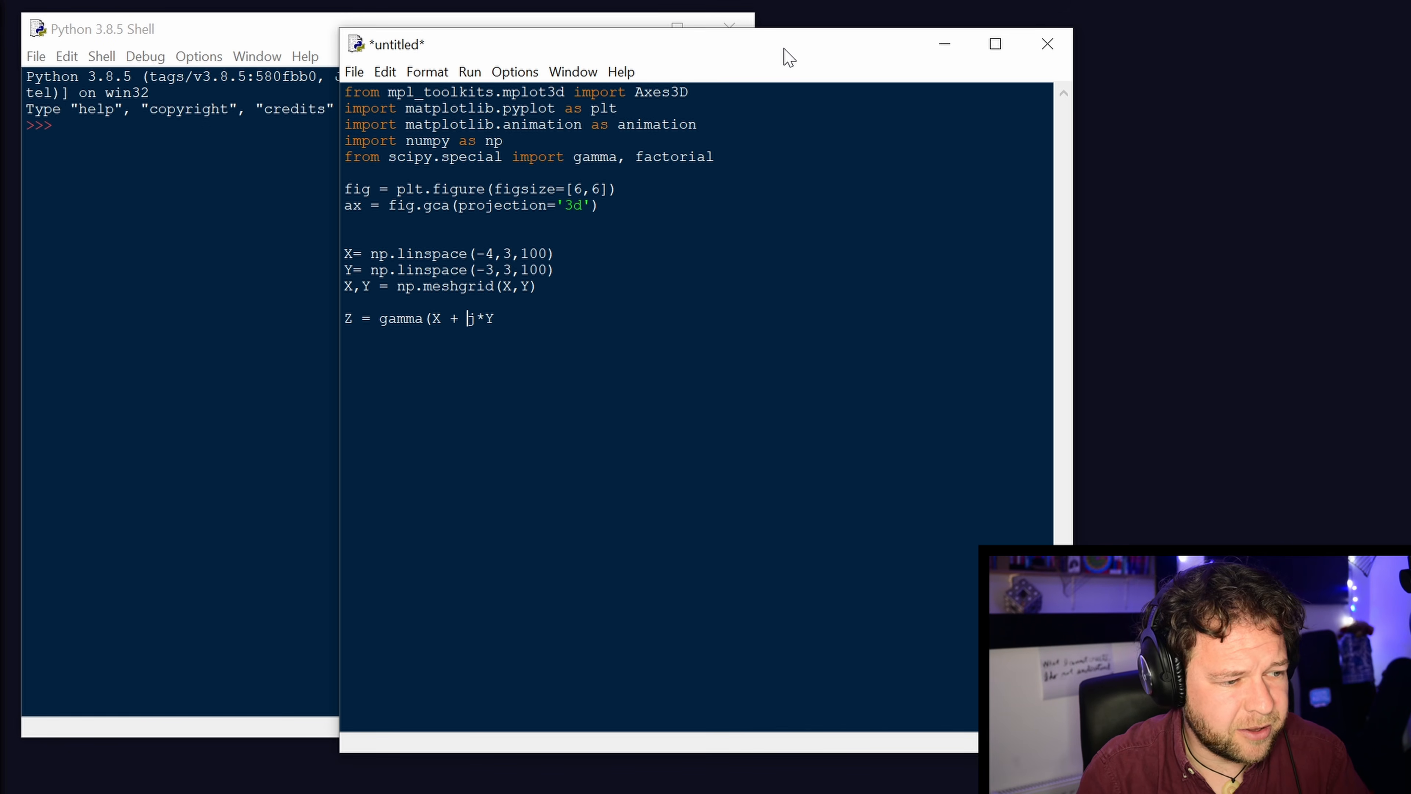
pyautogui.write('1')
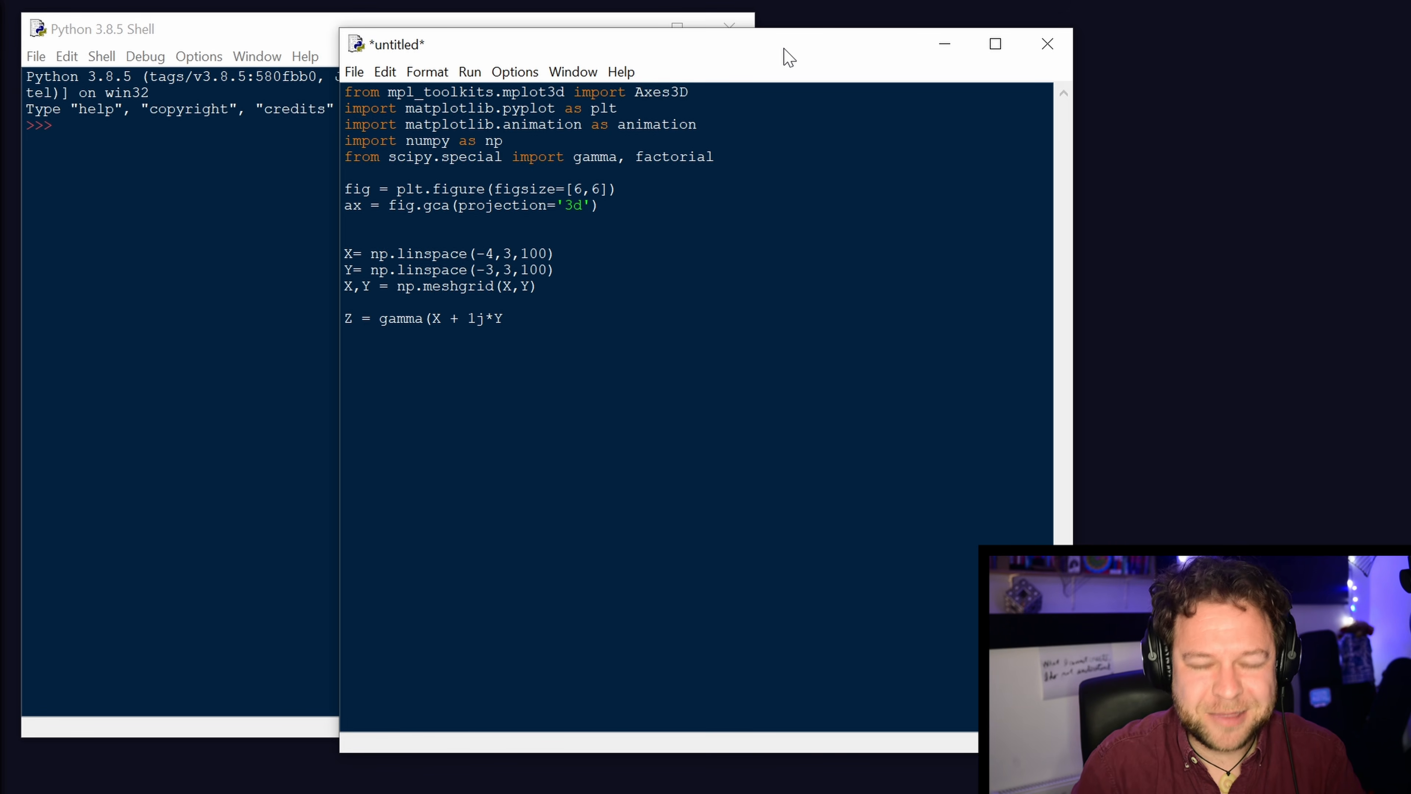
pyautogui.press('End')
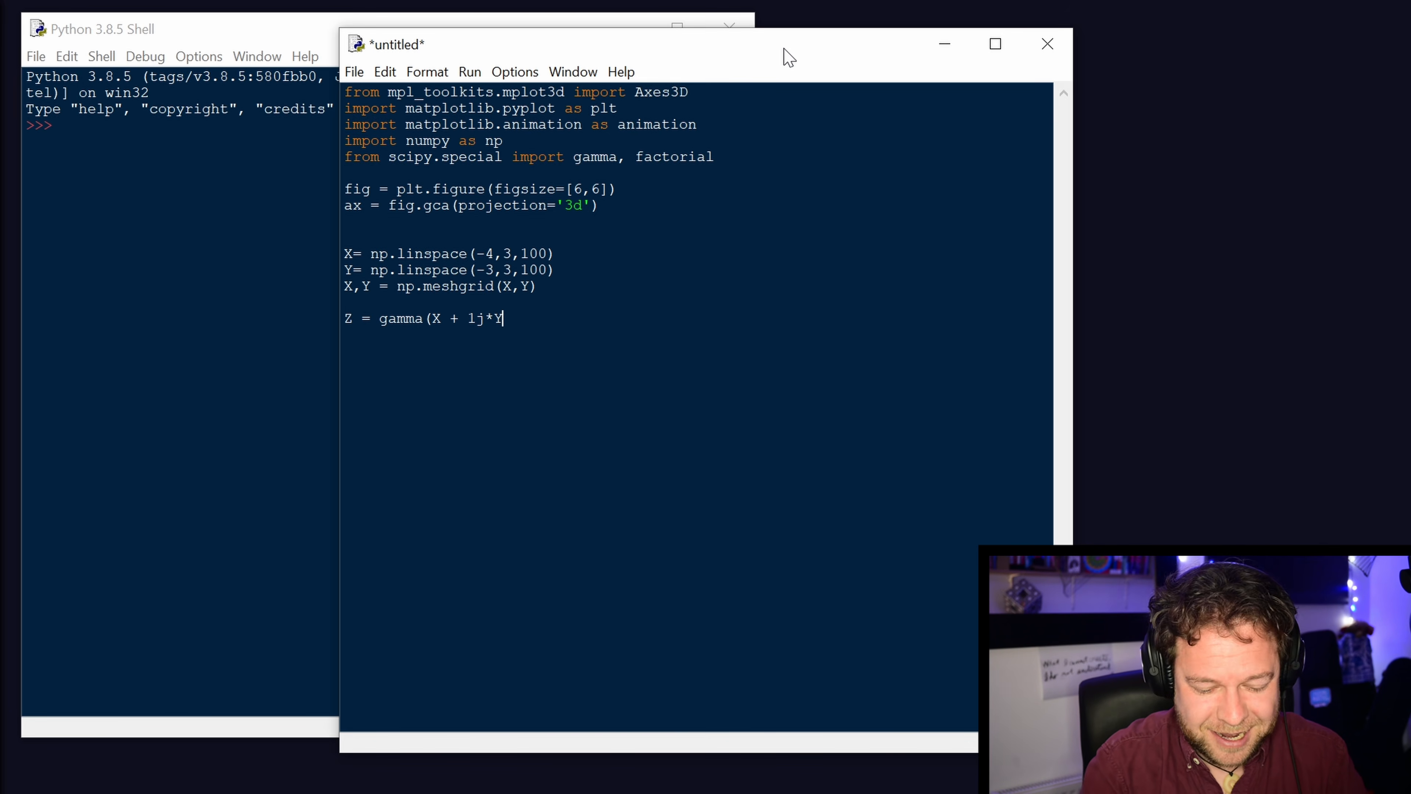
pyautogui.write(')')
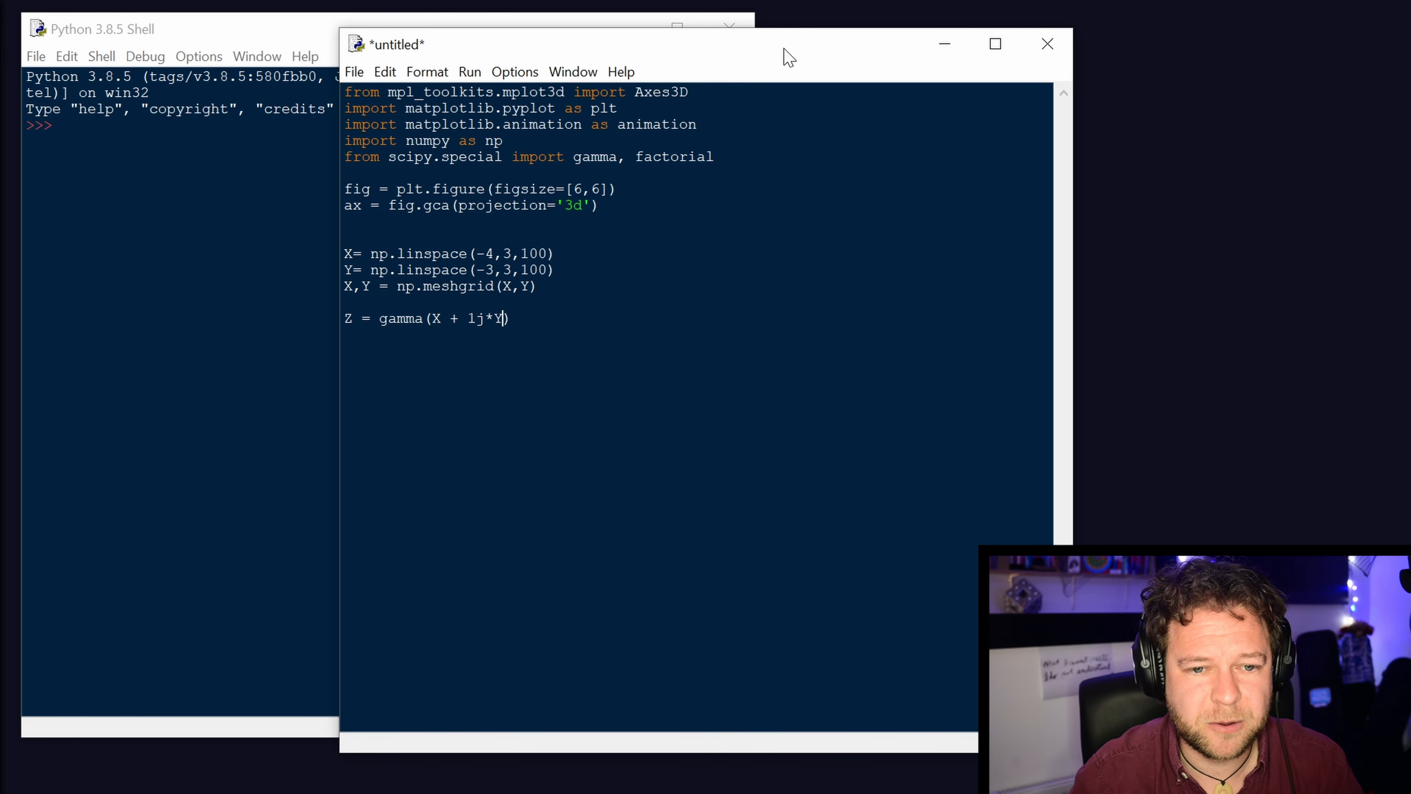
# Wrap the gamma call in an absolute value so the line reads "Z = abs(gamma(X + 1j*Y))".
pyautogui.press('Left')
pyautogui.press('Left')
pyautogui.press('Left')
pyautogui.press('Left')
pyautogui.press('Left')
pyautogui.press('Left')
pyautogui.press('Left')
pyautogui.press('Left')
pyautogui.press('Left')
pyautogui.press('Left')
pyautogui.press('Left')
pyautogui.press('Left')
pyautogui.write('abs(')
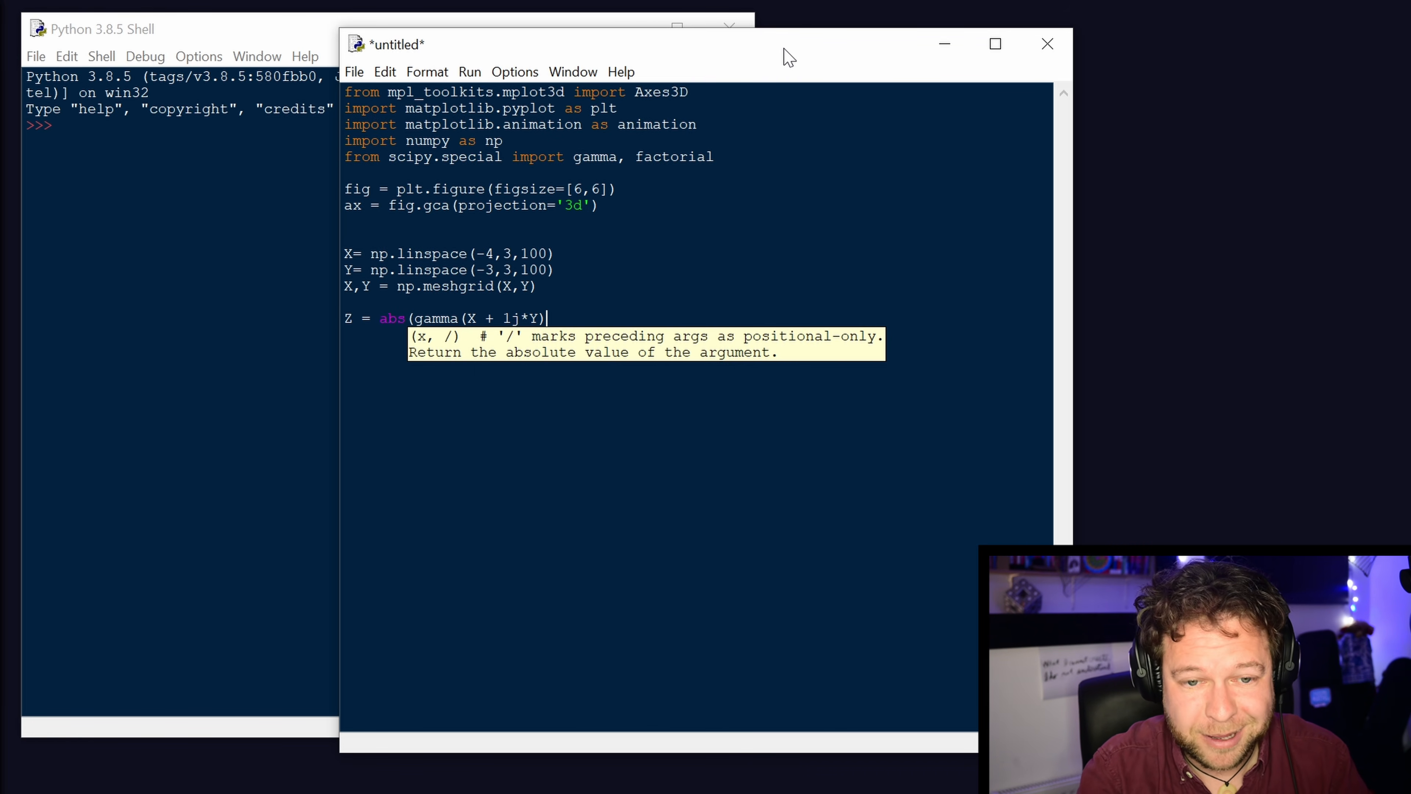
pyautogui.write(')')
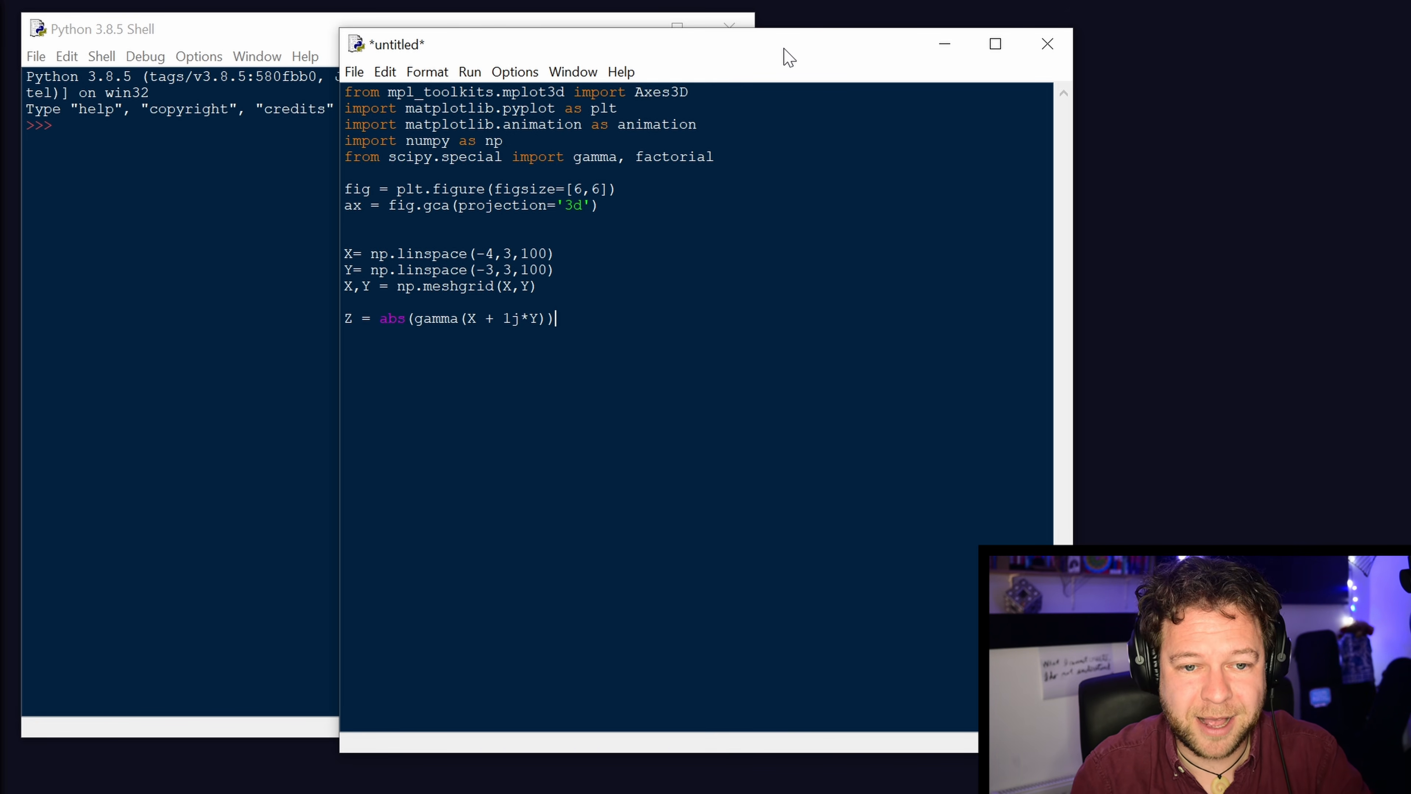
# After a blank line below the Z definition, create the surface plot with "surf = ax.plot_surface(X,Y,Z)" and start a new line.
pyautogui.press('Return')
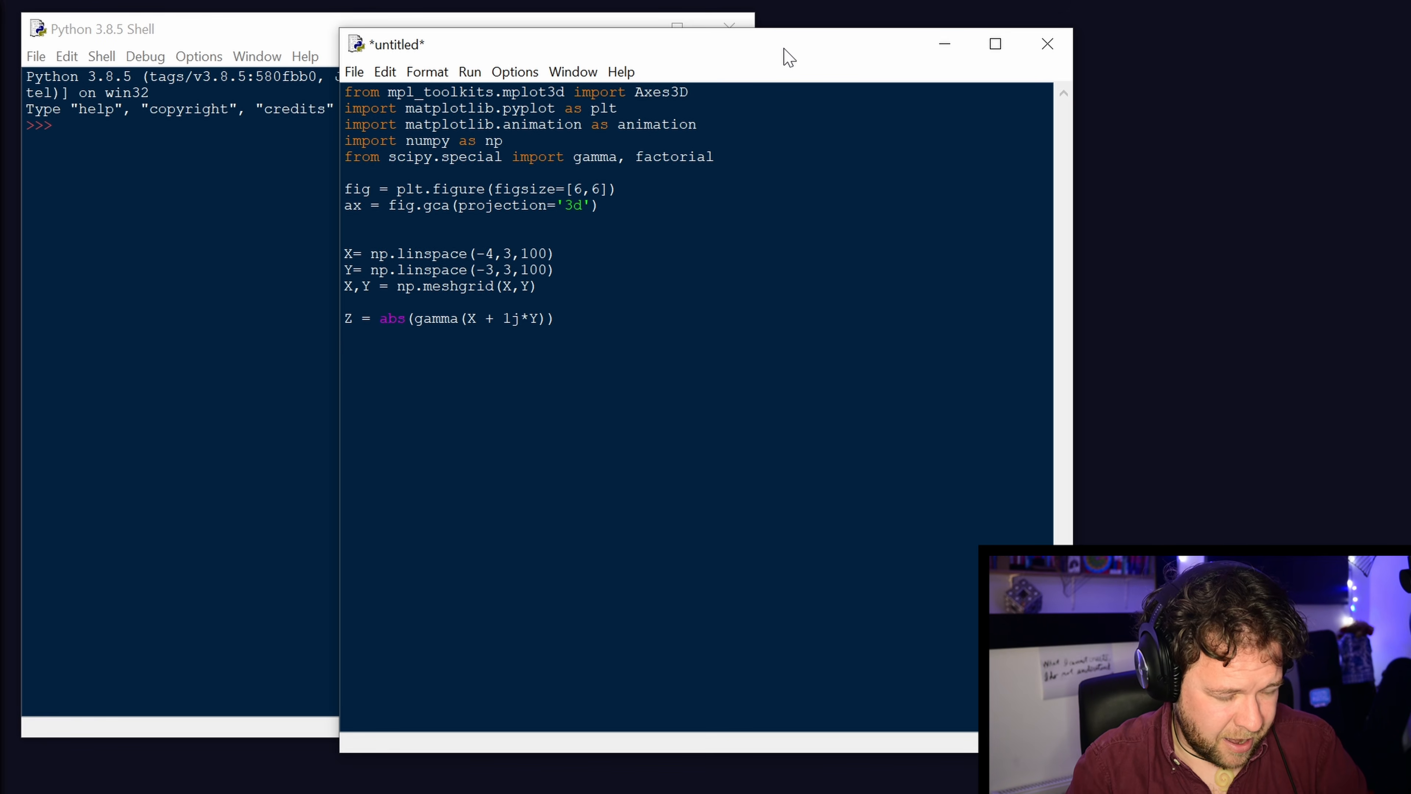
pyautogui.write('s')
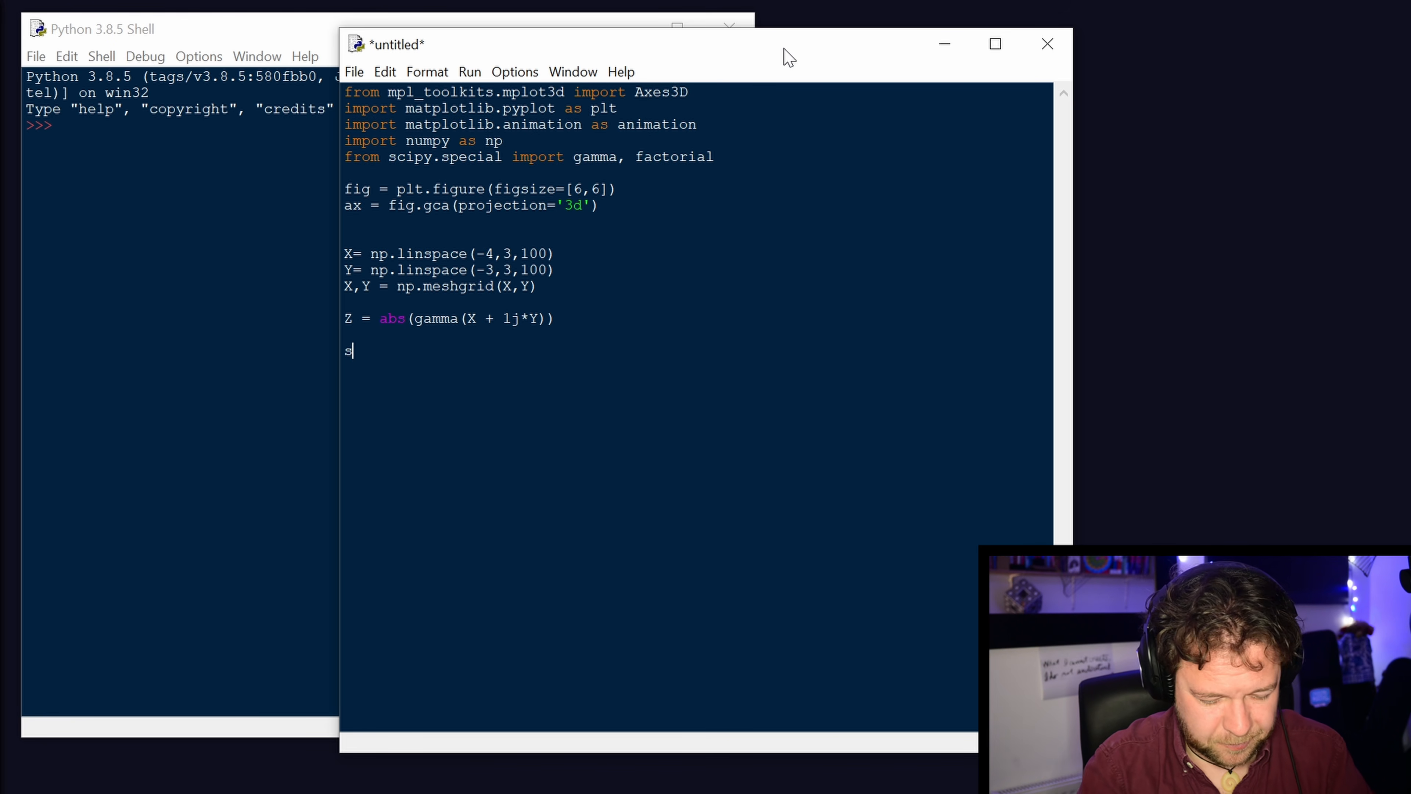
pyautogui.write('urf = ')
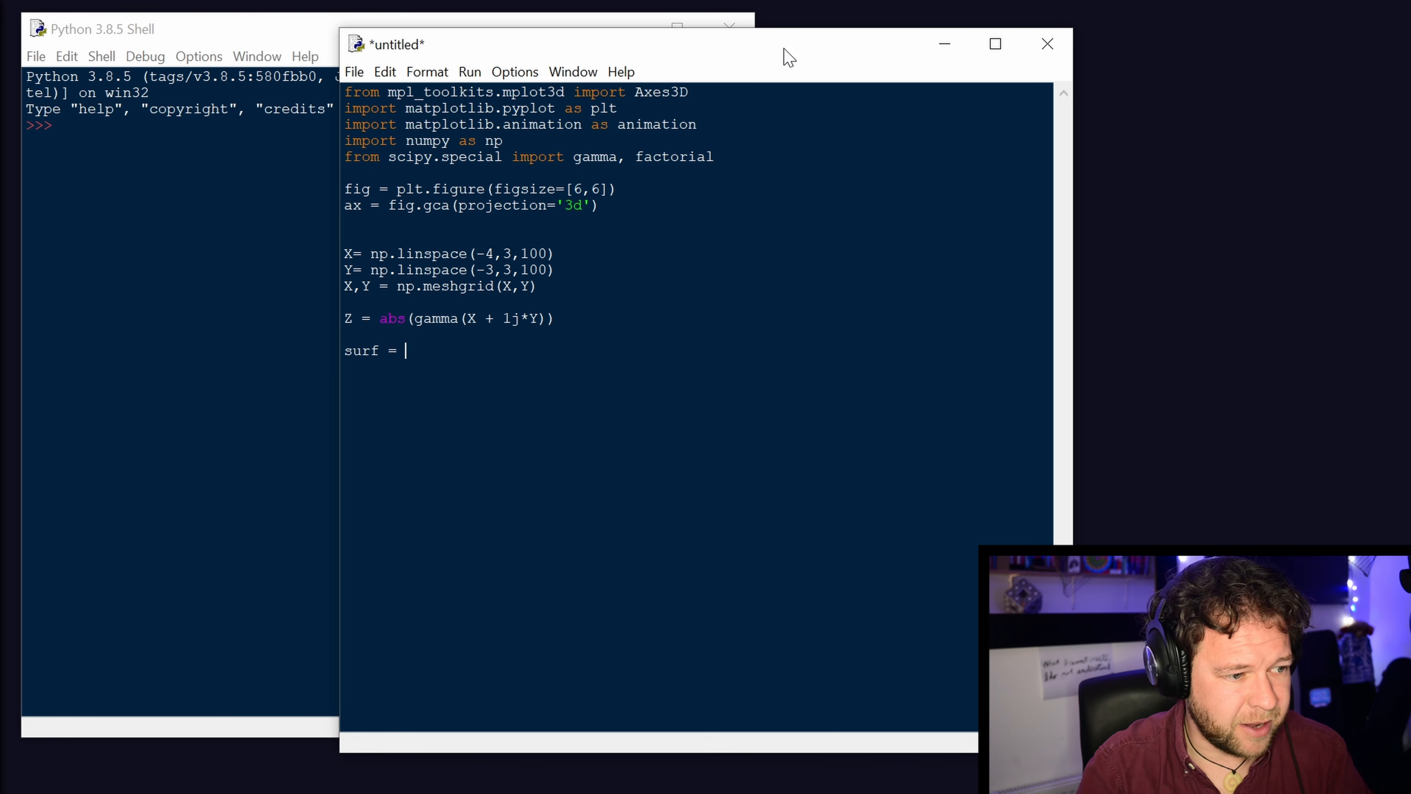
pyautogui.write('ax')
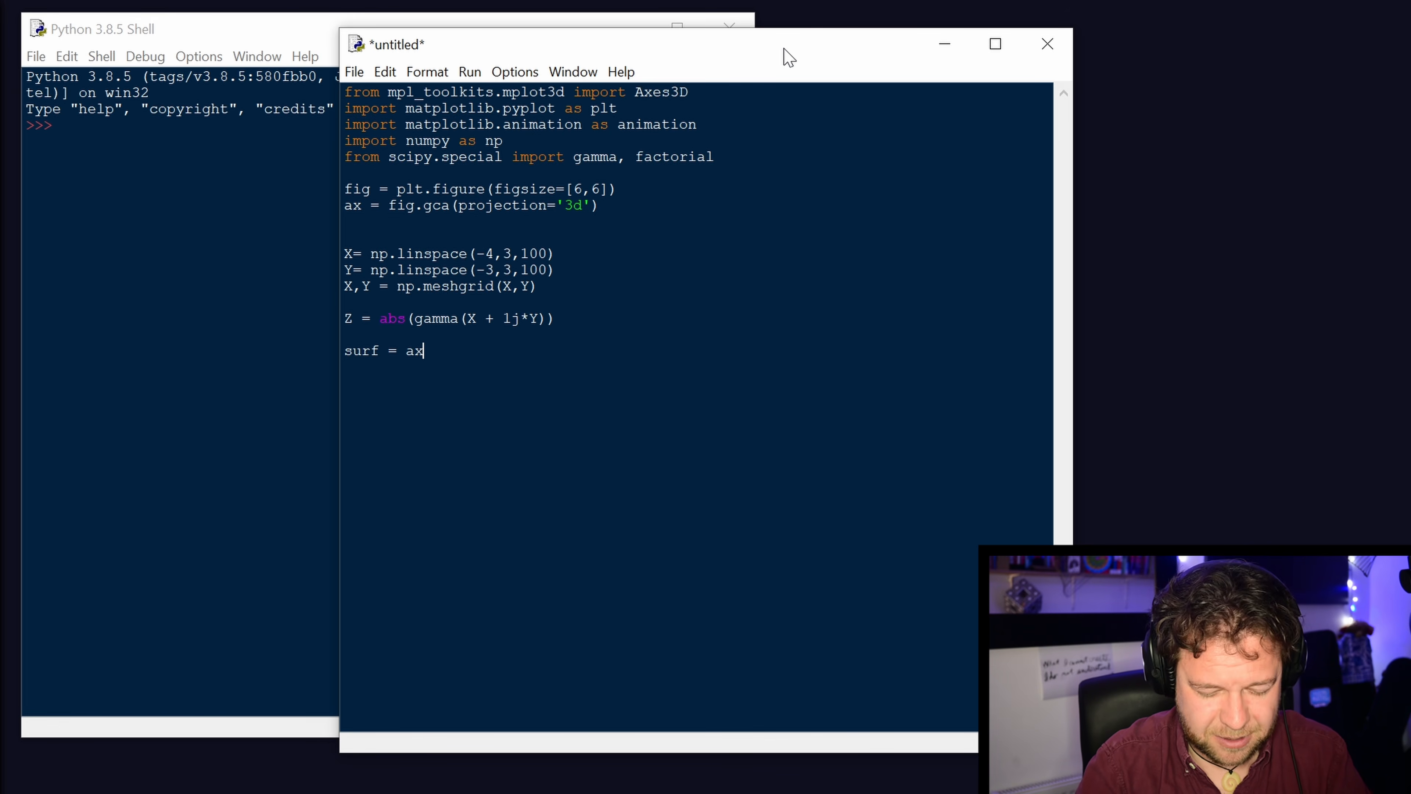
pyautogui.write('.plot_surface')
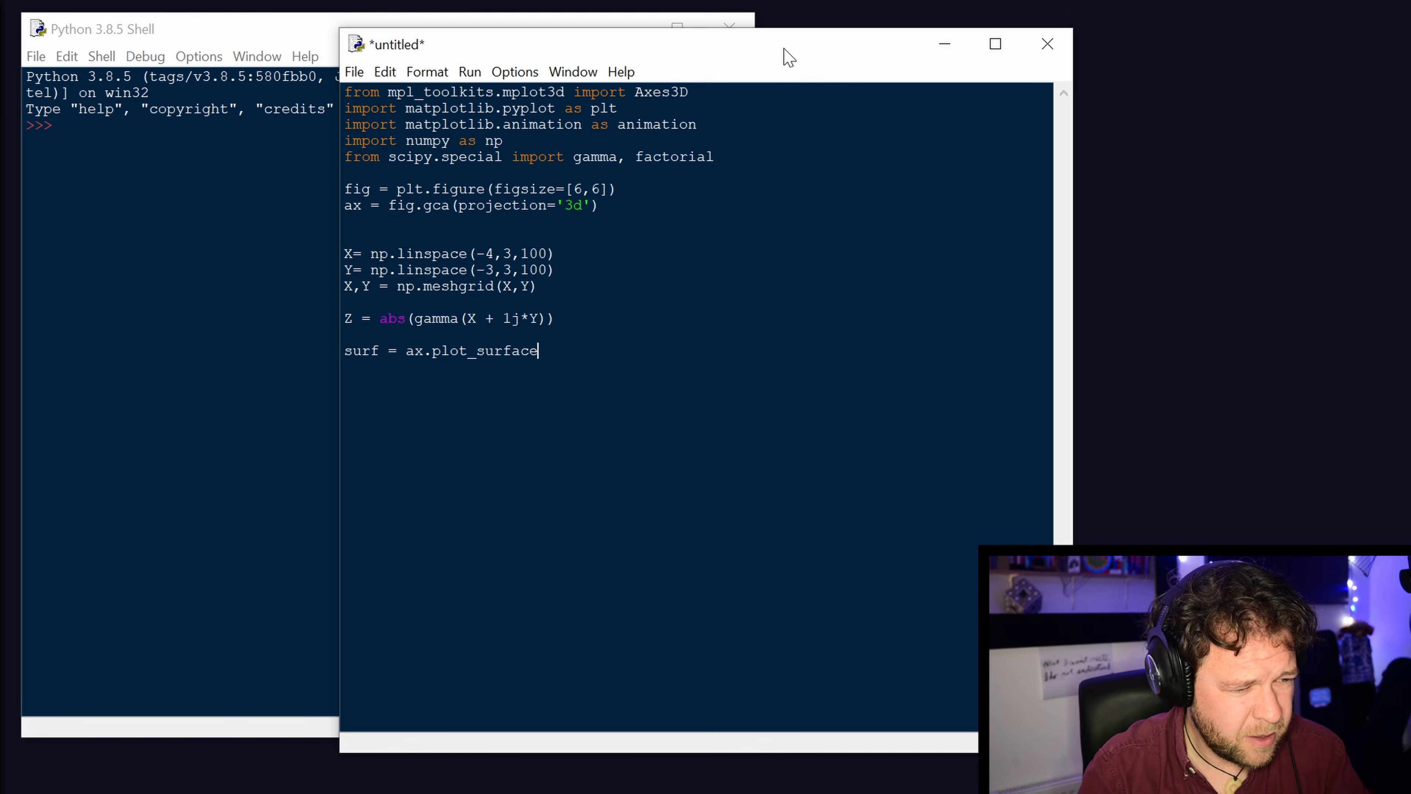
pyautogui.write('(')
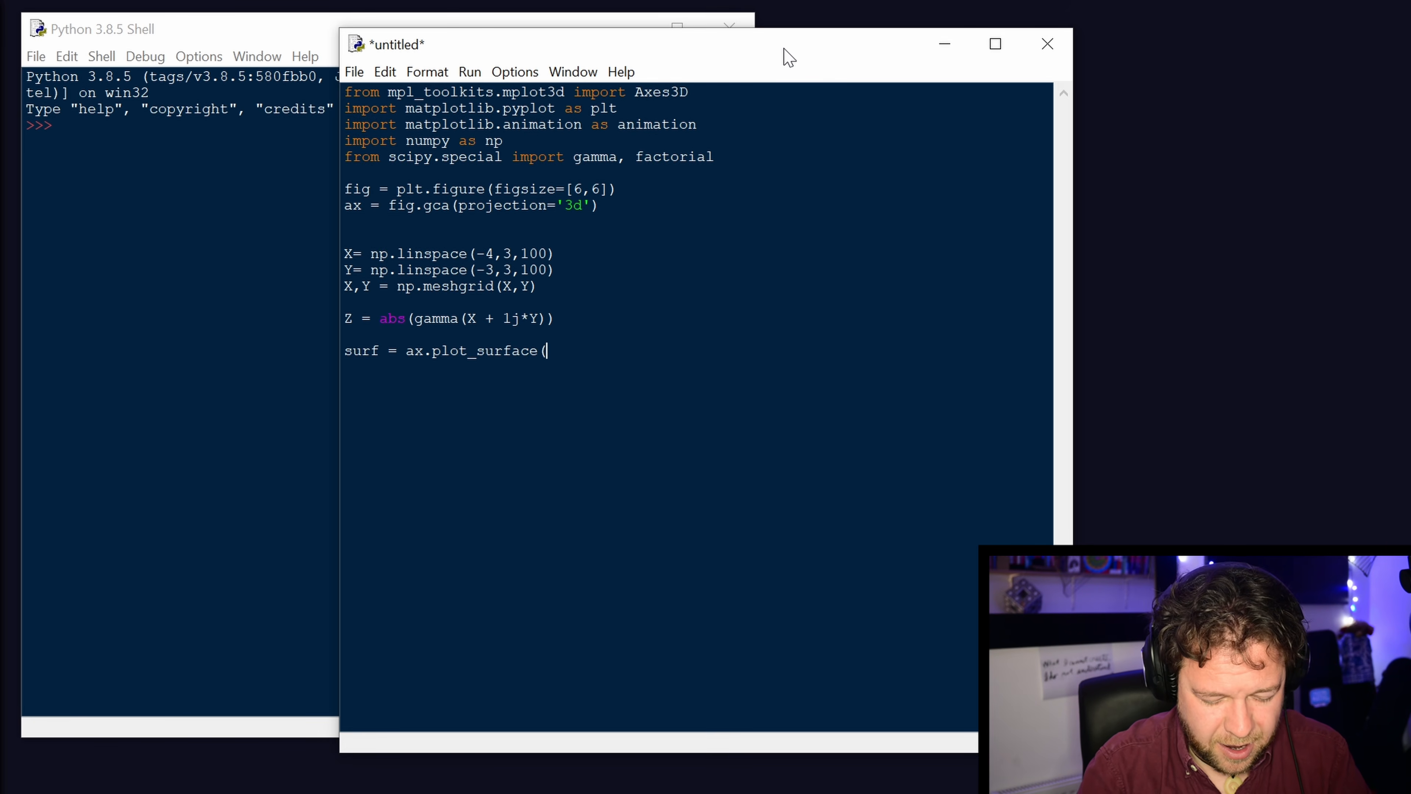
pyautogui.write('X,Y,Z')
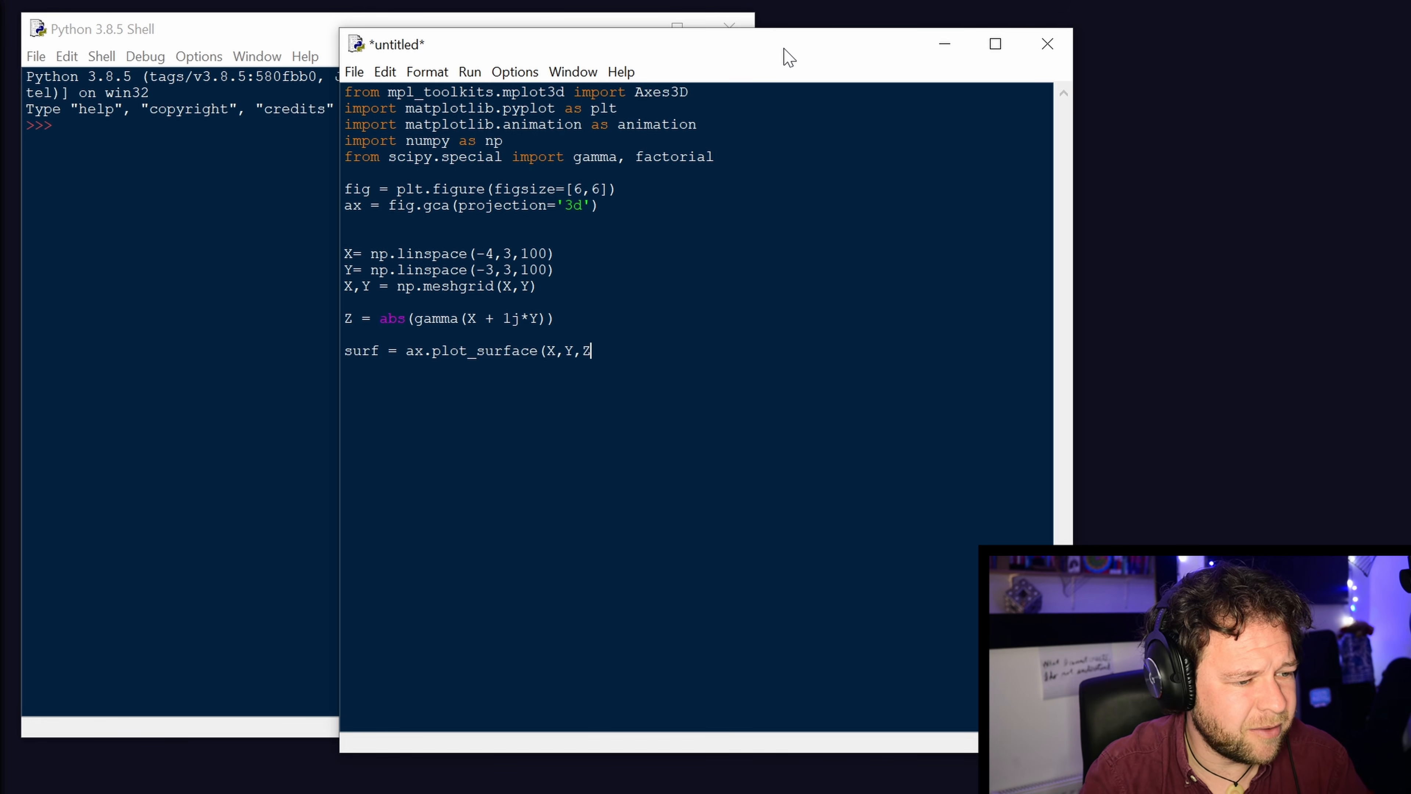
pyautogui.write(')')
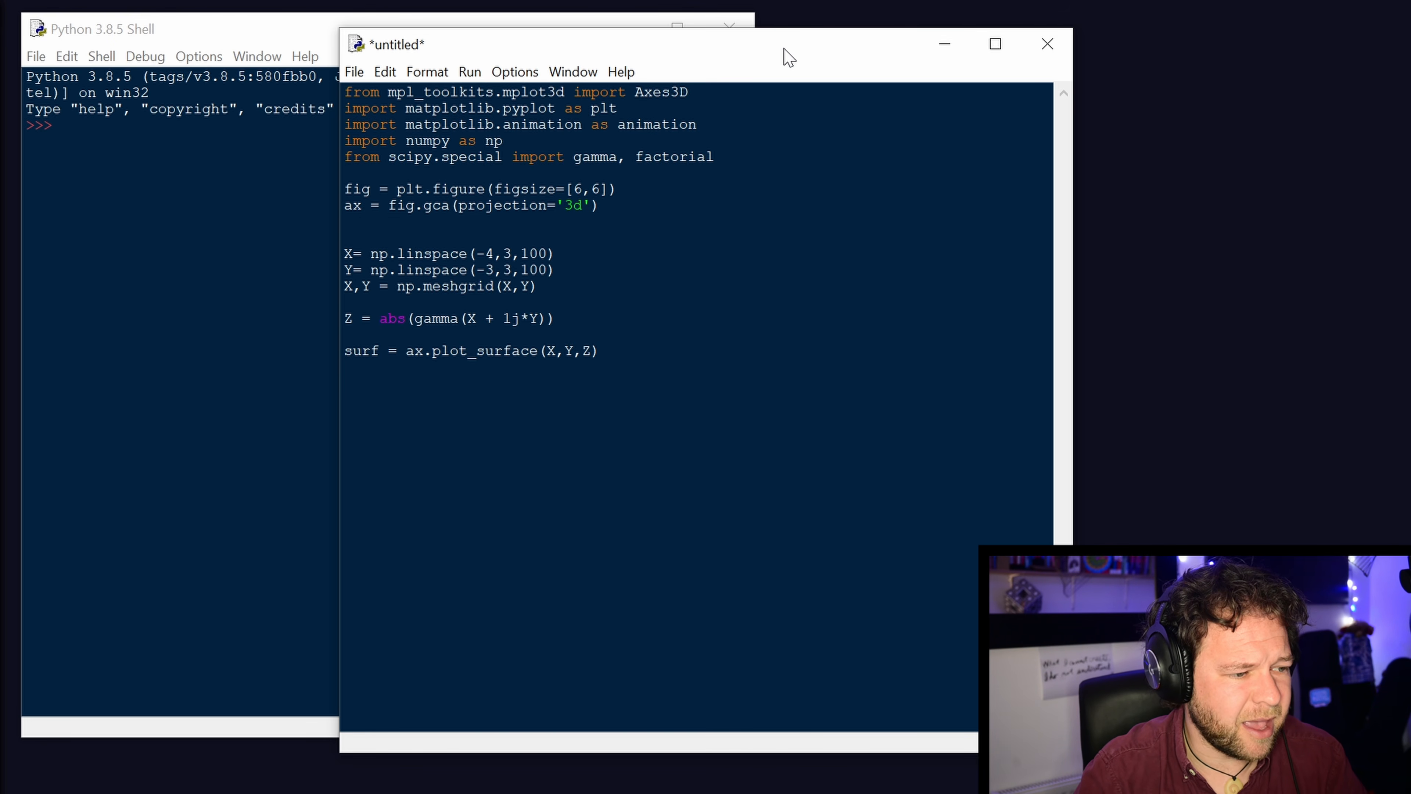
pyautogui.press('Return')
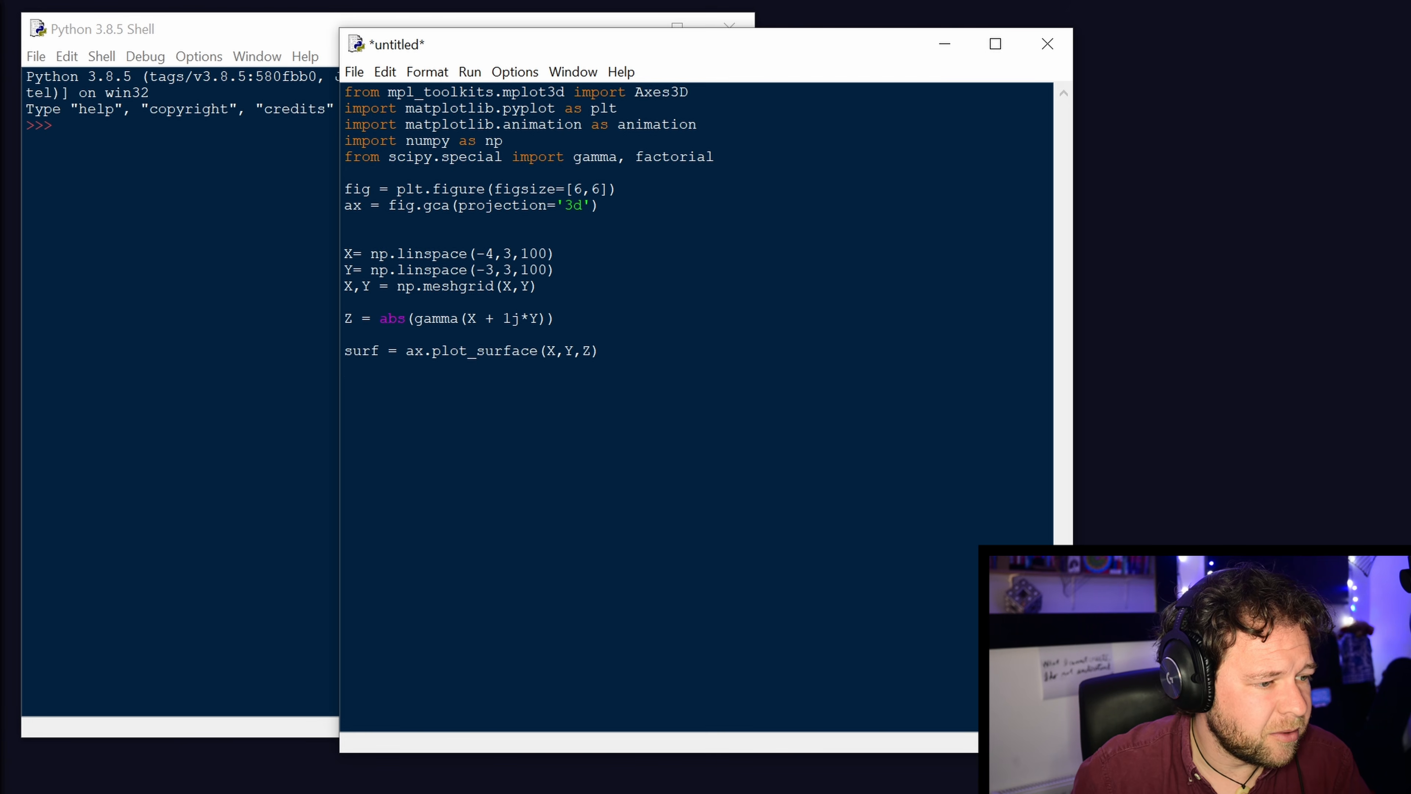
# Below the surface plot line, after a blank line, add "plt.show()" to display the figure.
pyautogui.write('plot')
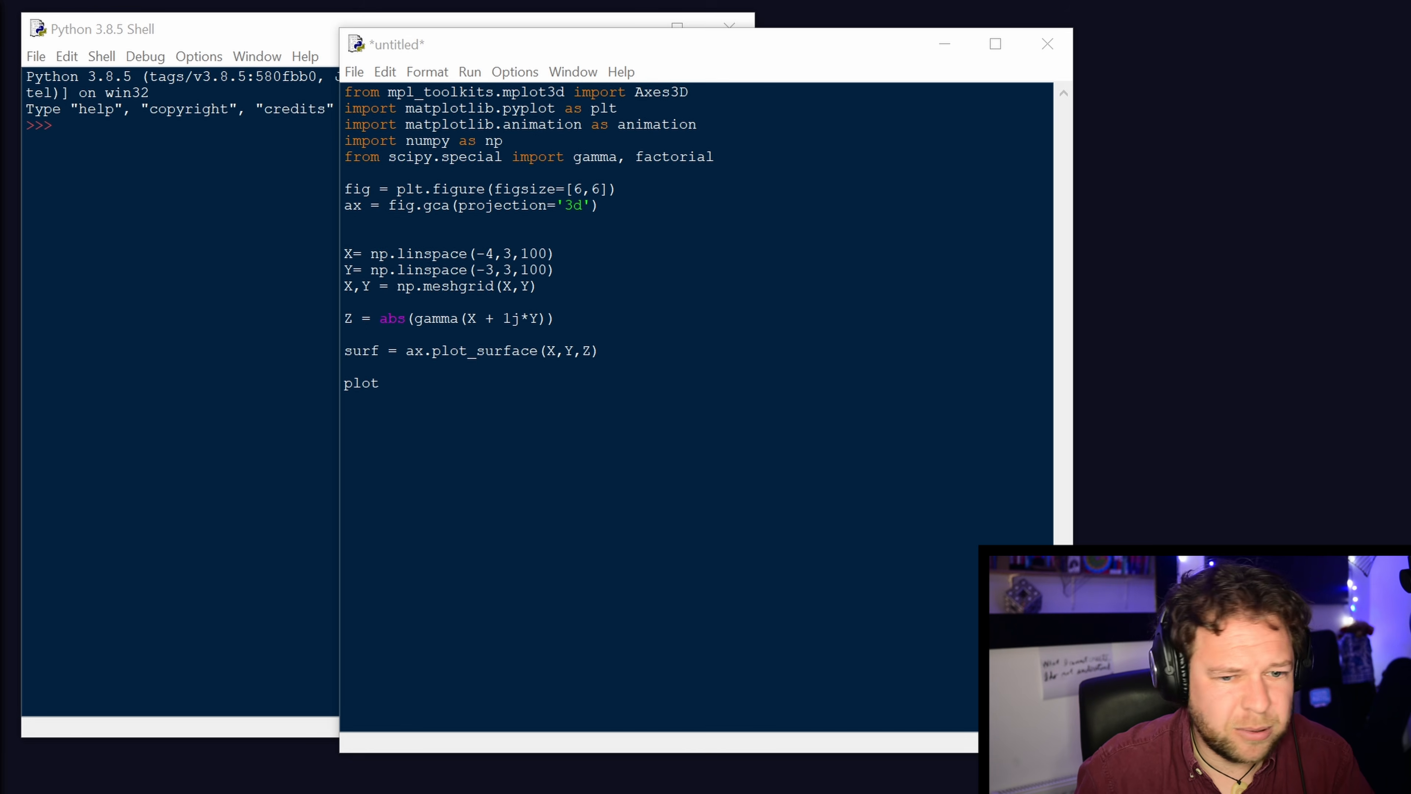
pyautogui.press('BackSpace')
pyautogui.press('BackSpace')
pyautogui.press('BackSpace')
pyautogui.write('lt')
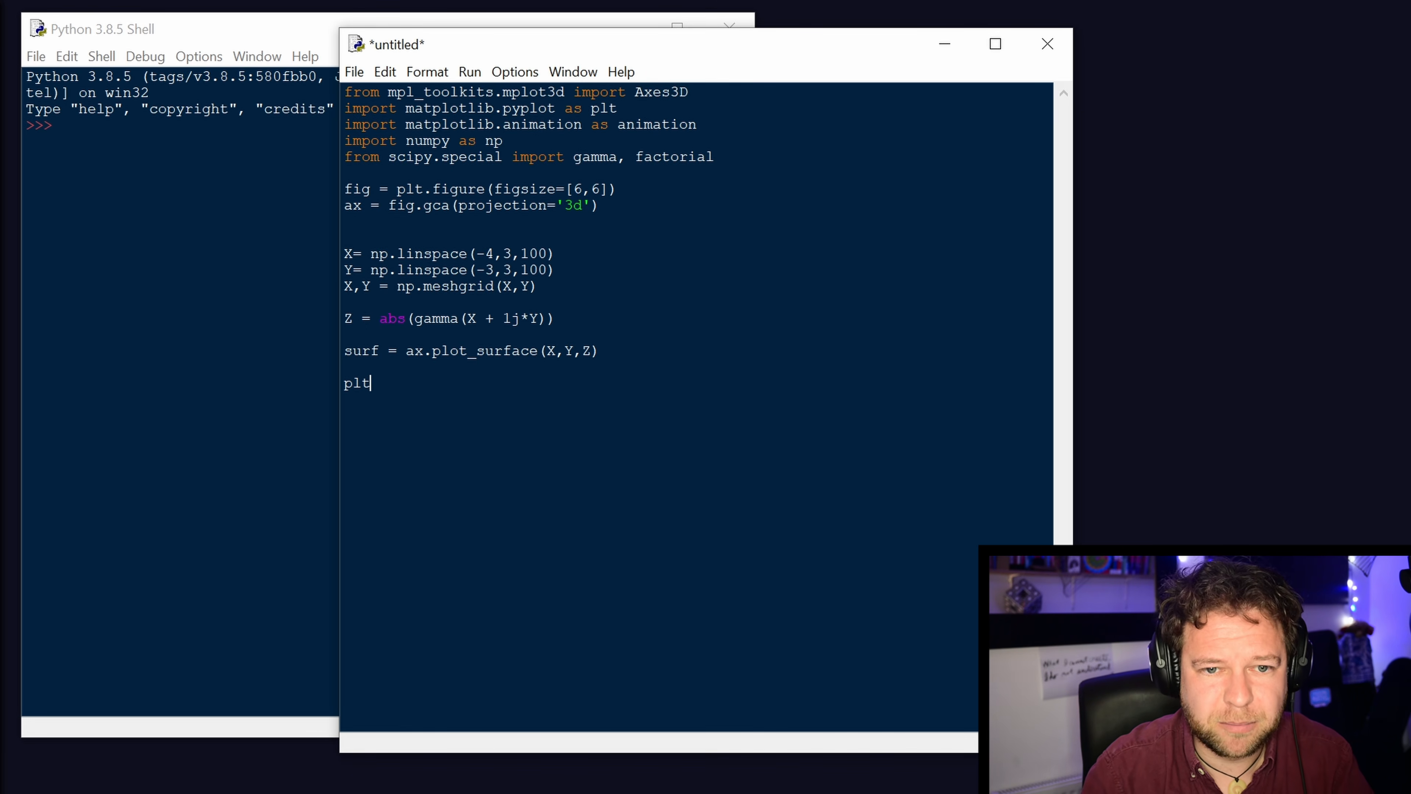
pyautogui.write('.sho')
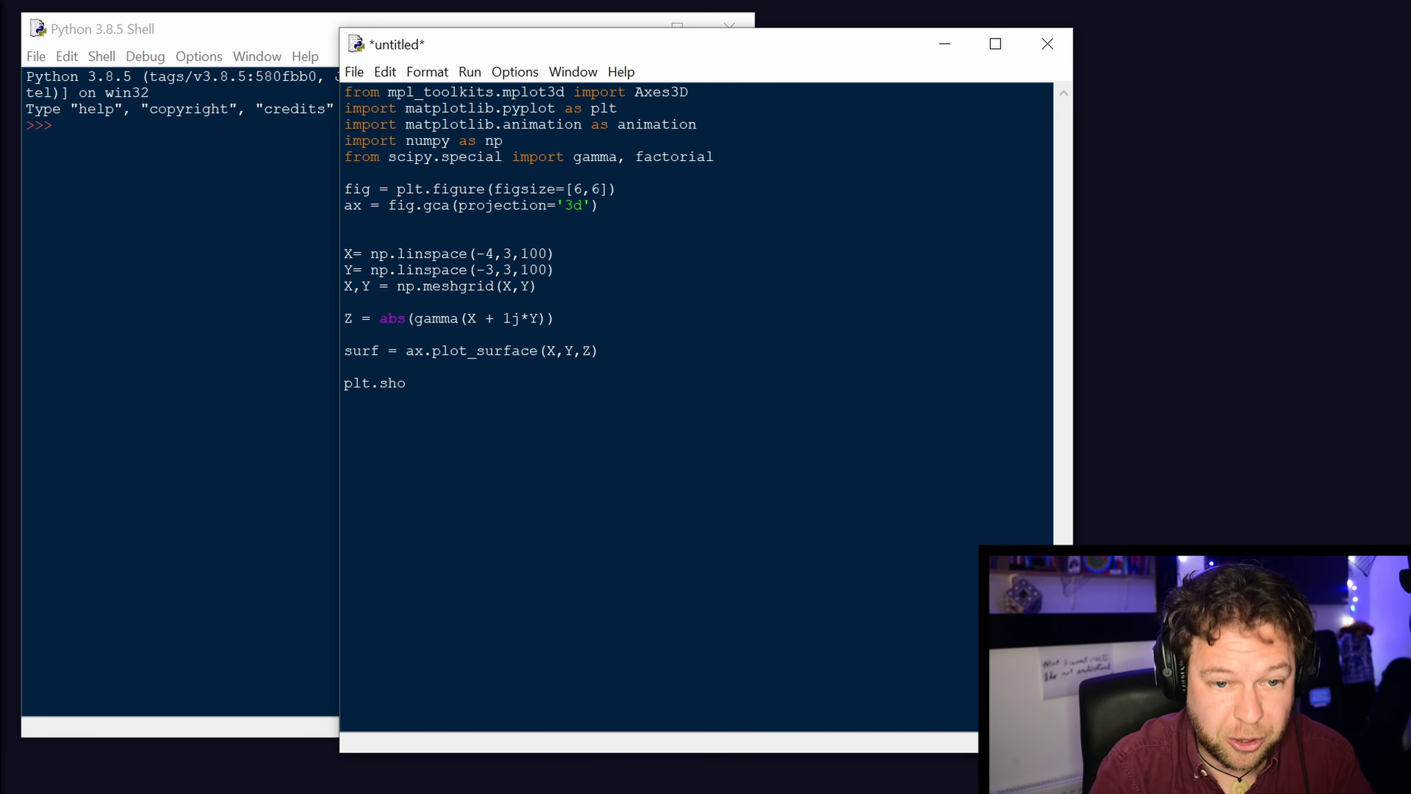
pyautogui.write('w()')
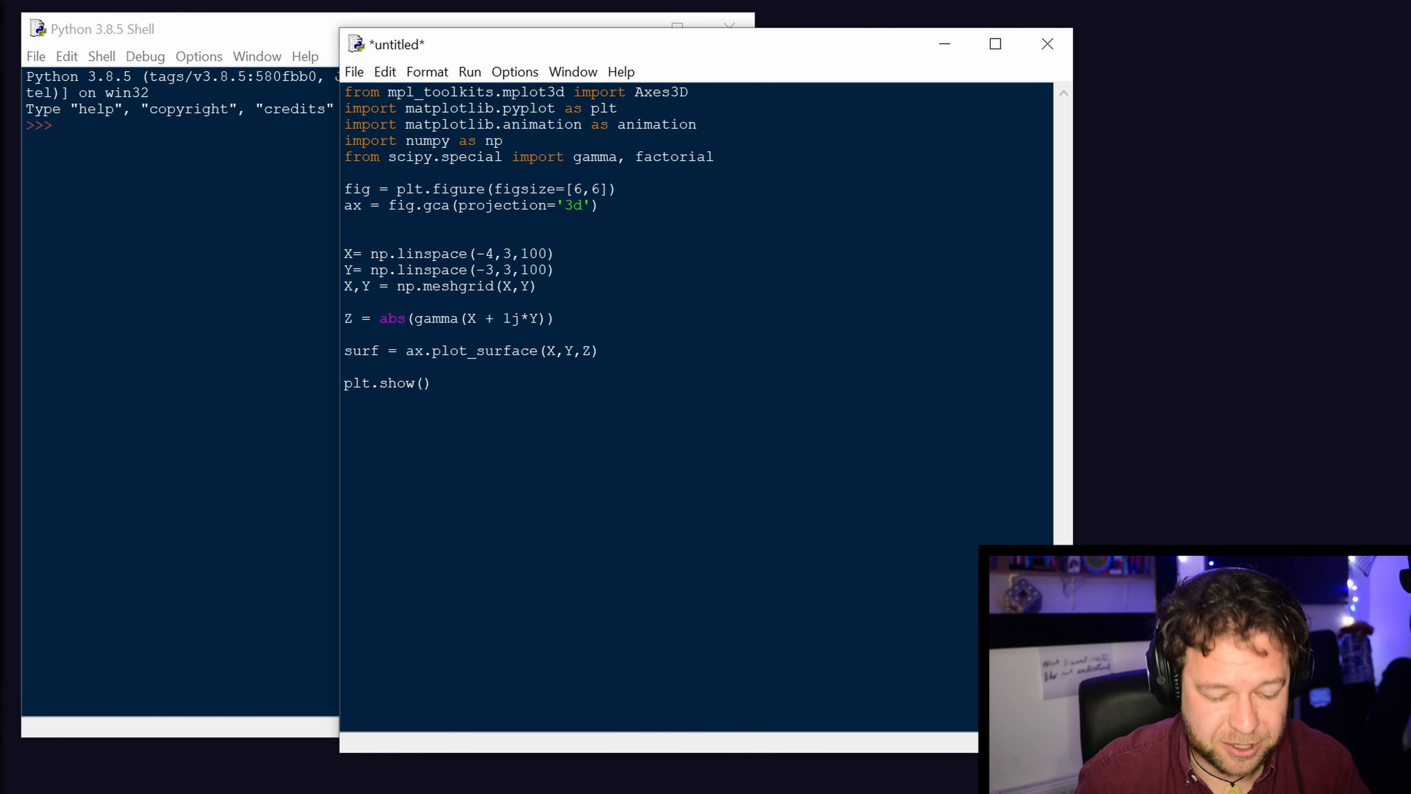
# Run the script, saving it as "Live build gamma plot" in the Python Scripts folder.
pyautogui.press('F5')
pyautogui.moveTo(8, 728); pyautogui.dragTo(494, 469)
pyautogui.click(467, 602)
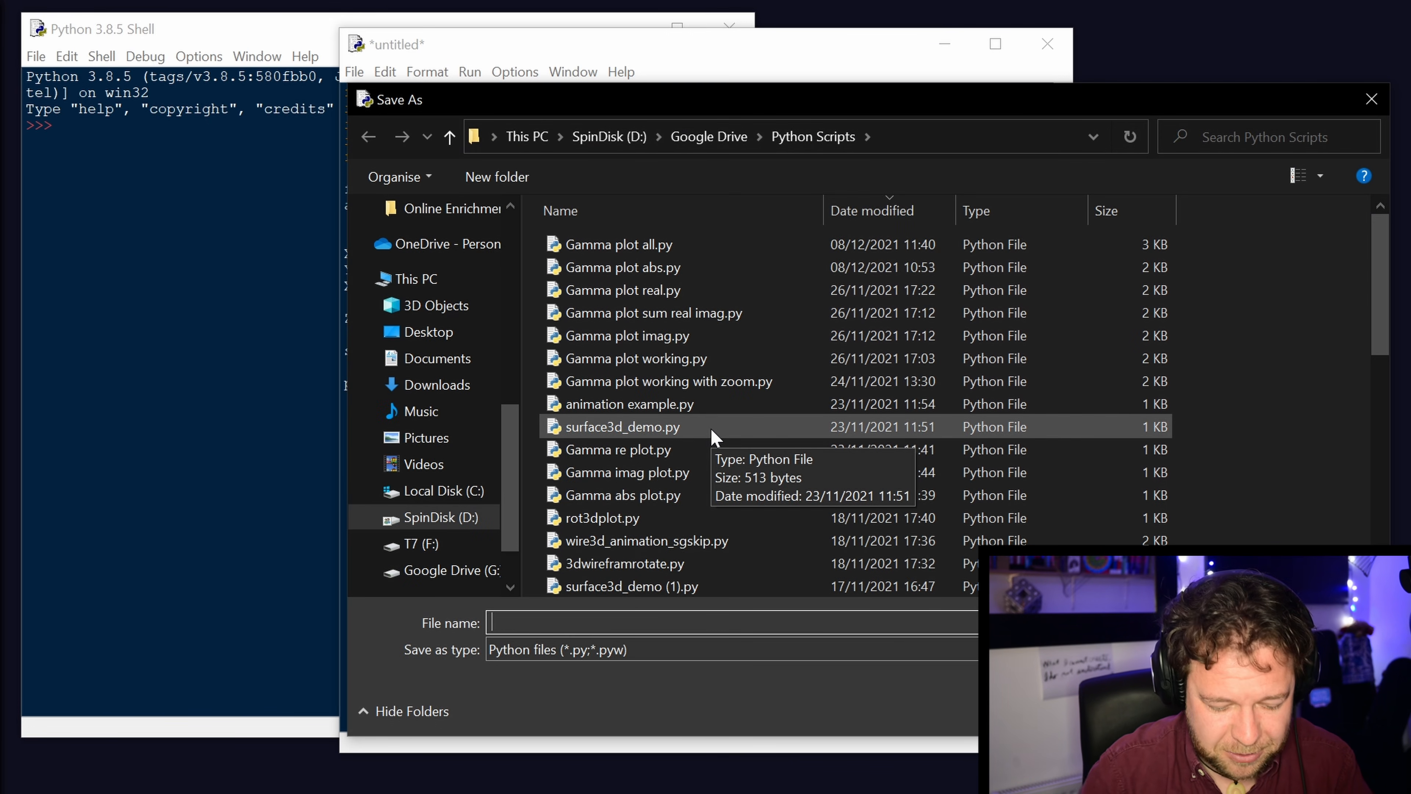
pyautogui.write('Live bui')
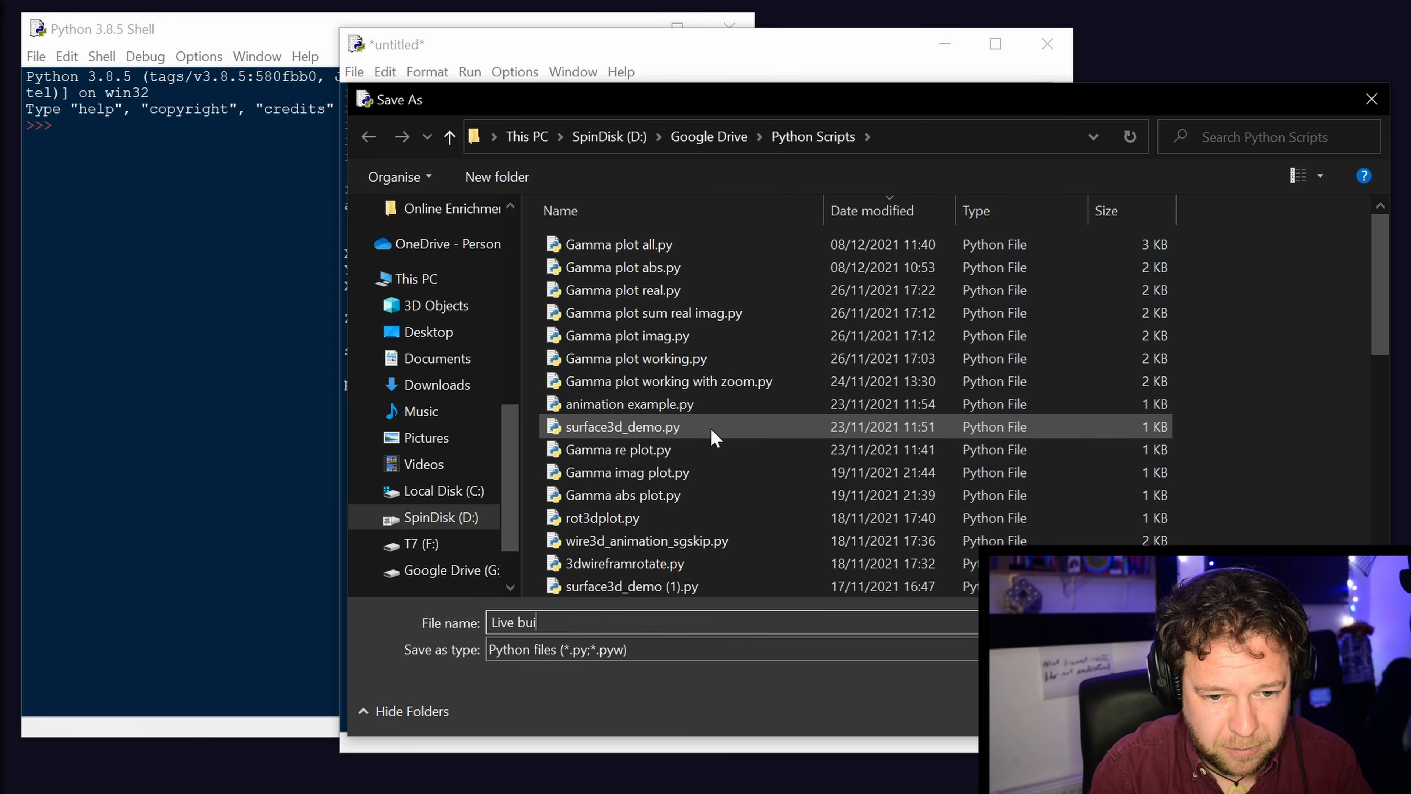
pyautogui.write('ld gamma plot.p')
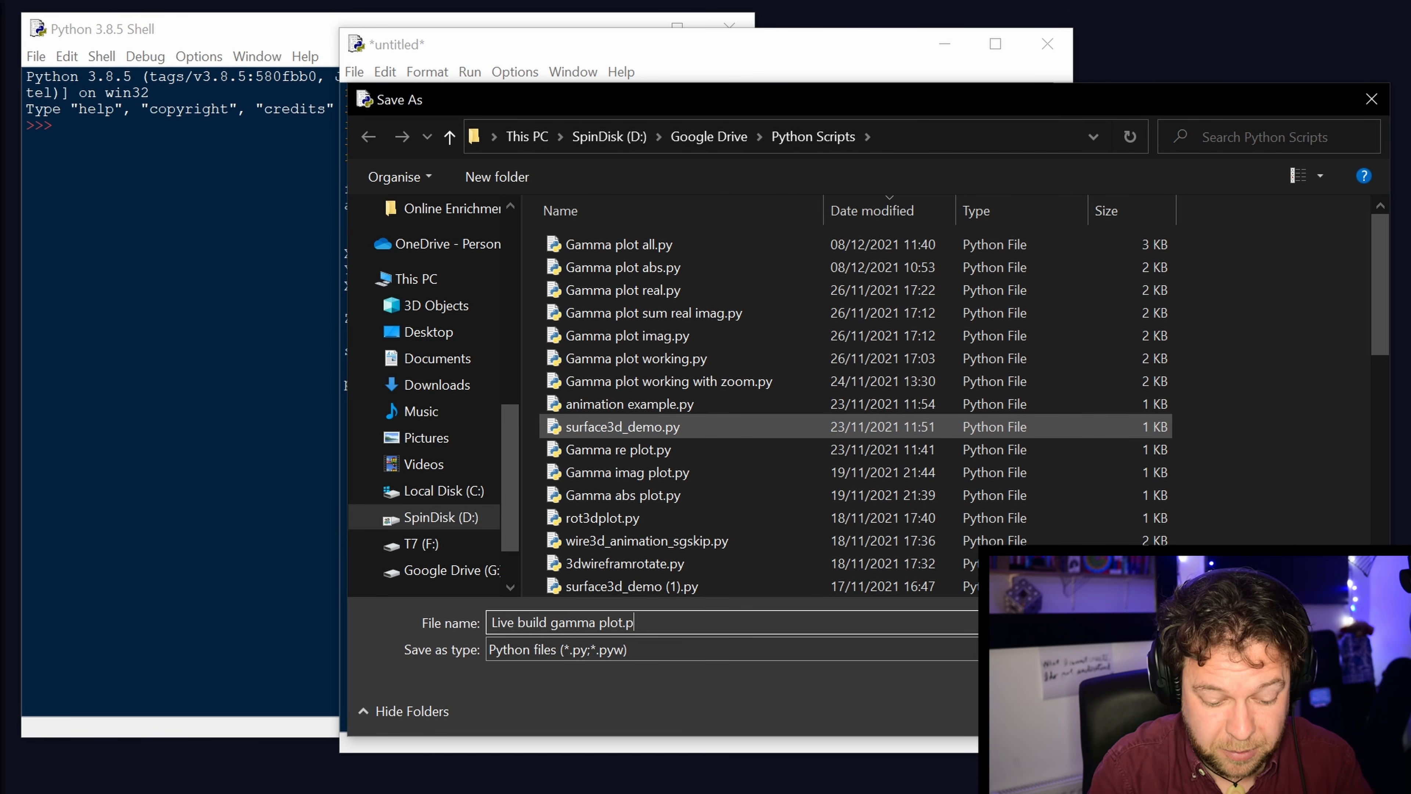
pyautogui.press('Return')
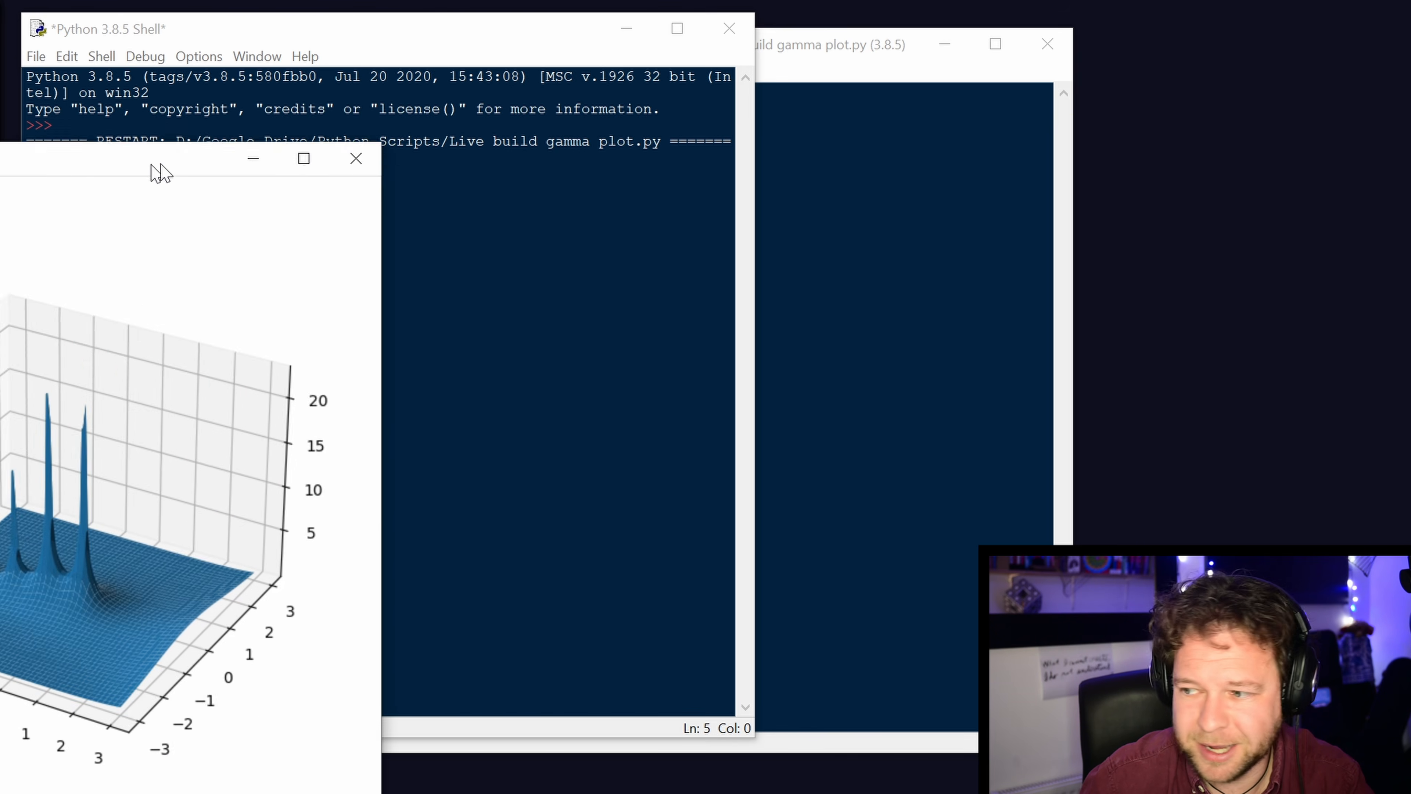
# Bring the figure window fully into view, examine the gamma surface and its peaks from several angles, and close the figure.
pyautogui.moveTo(161, 170); pyautogui.dragTo(681, 71)
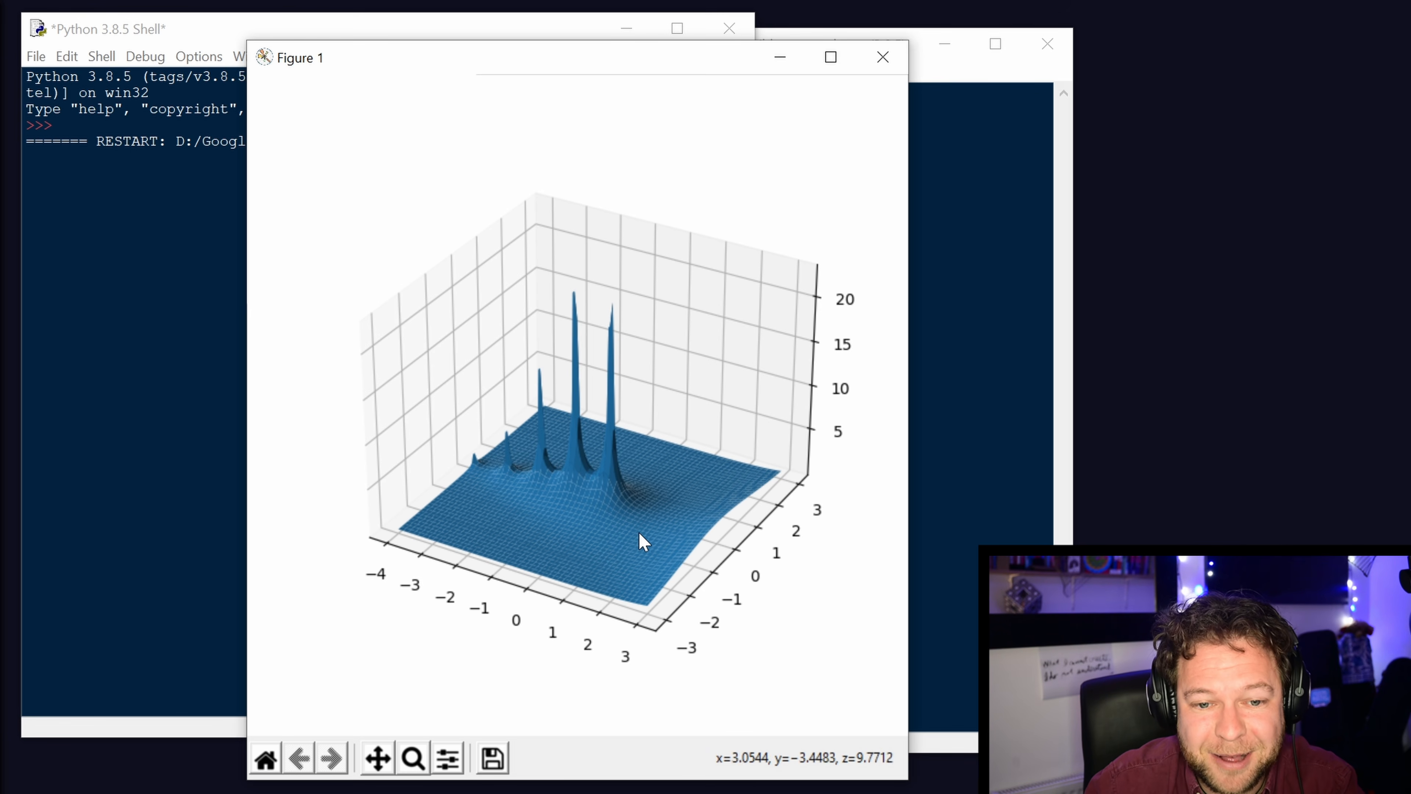
pyautogui.moveTo(643, 542); pyautogui.dragTo(573, 489)
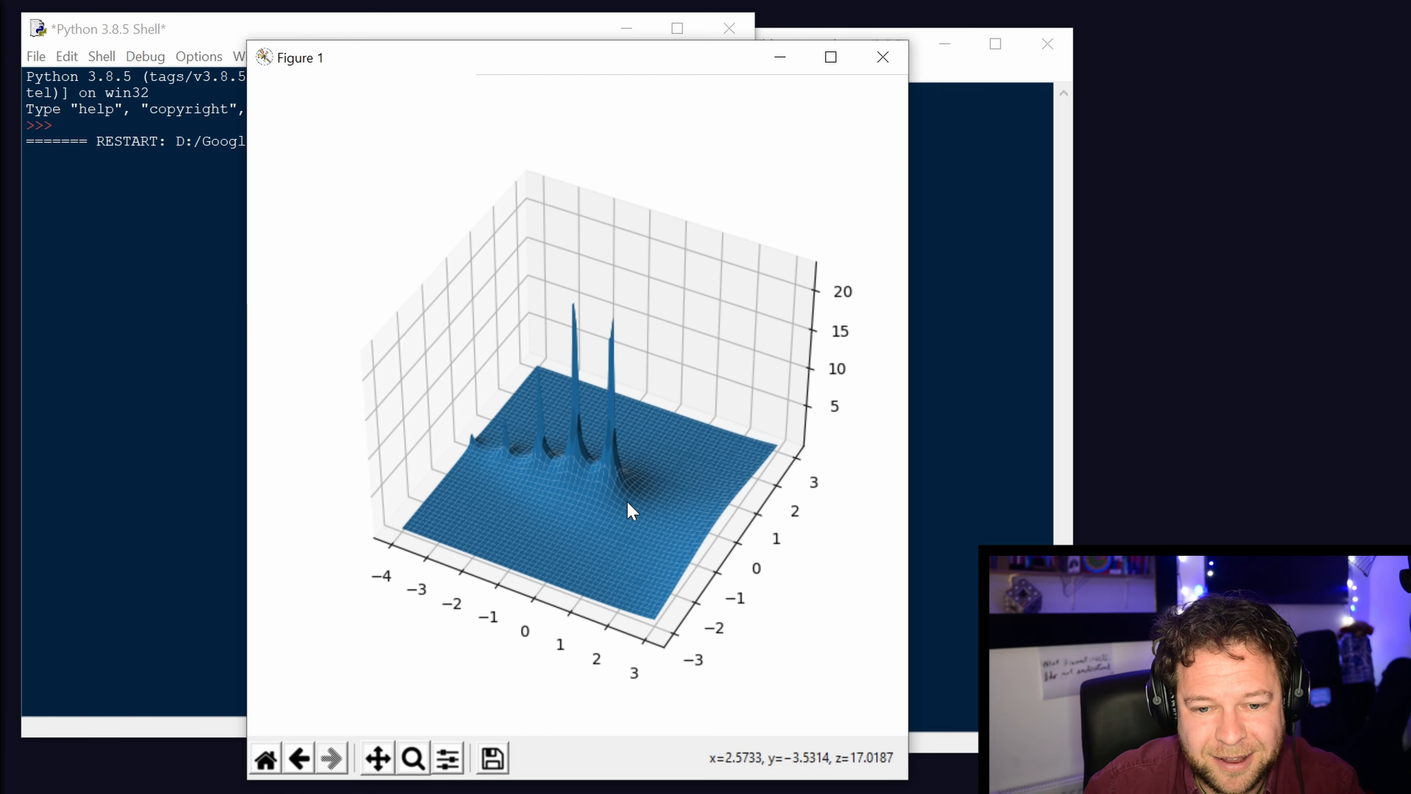
pyautogui.moveTo(627, 523)
pyautogui.mouseDown()
pyautogui.moveTo(647, 639)
pyautogui.moveTo(731, 621)
pyautogui.moveTo(679, 547)
pyautogui.moveTo(551, 531)
pyautogui.moveTo(524, 561)
pyautogui.moveTo(595, 589)
pyautogui.moveTo(659, 575)
pyautogui.moveTo(678, 600)
pyautogui.moveTo(677, 662)
pyautogui.moveTo(668, 466)
pyautogui.moveTo(550, 516)
pyautogui.moveTo(658, 530)
pyautogui.moveTo(688, 489)
pyautogui.moveTo(636, 441)
pyautogui.moveTo(604, 492)
pyautogui.moveTo(635, 508)
pyautogui.mouseUp()
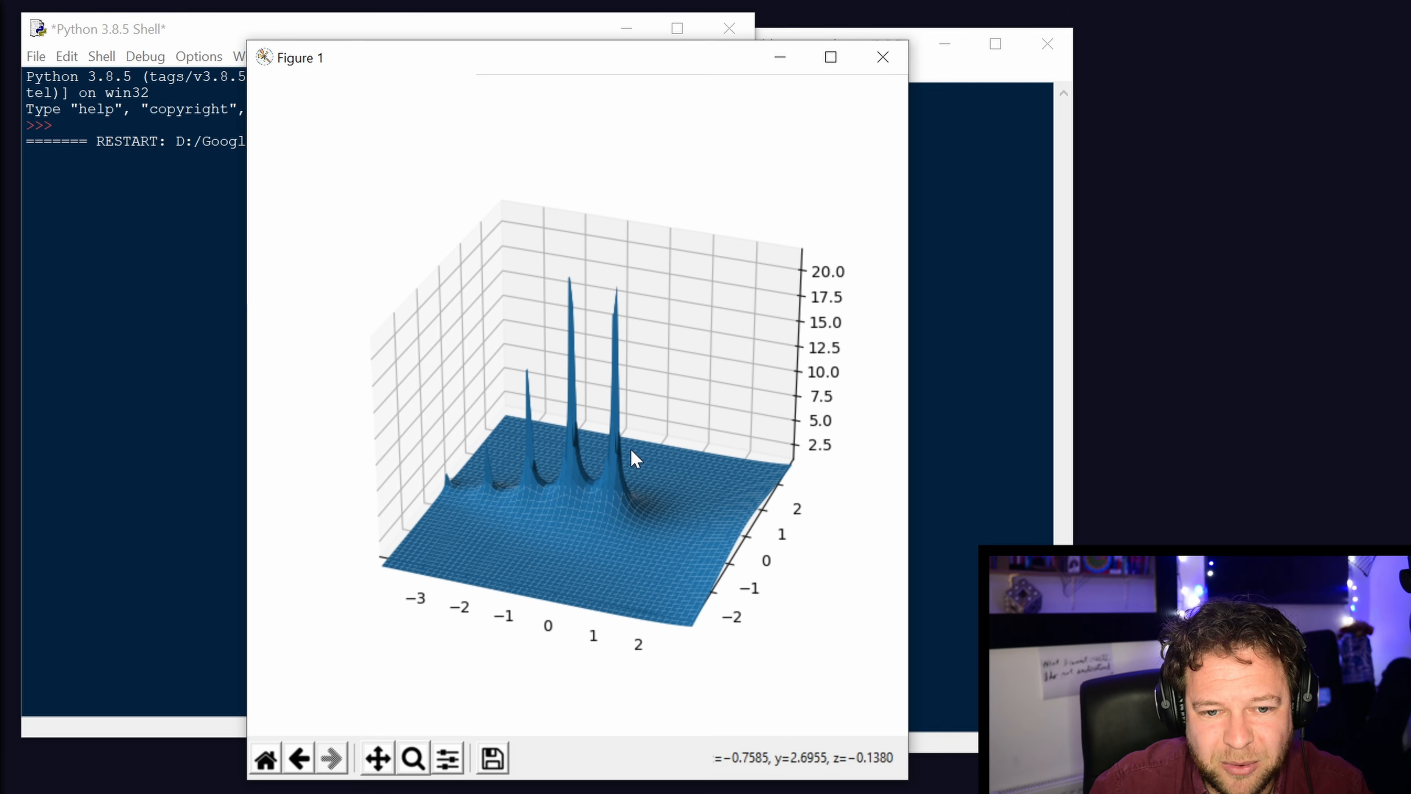
pyautogui.moveTo(706, 542); pyautogui.dragTo(677, 547)
pyautogui.click(725, 479)
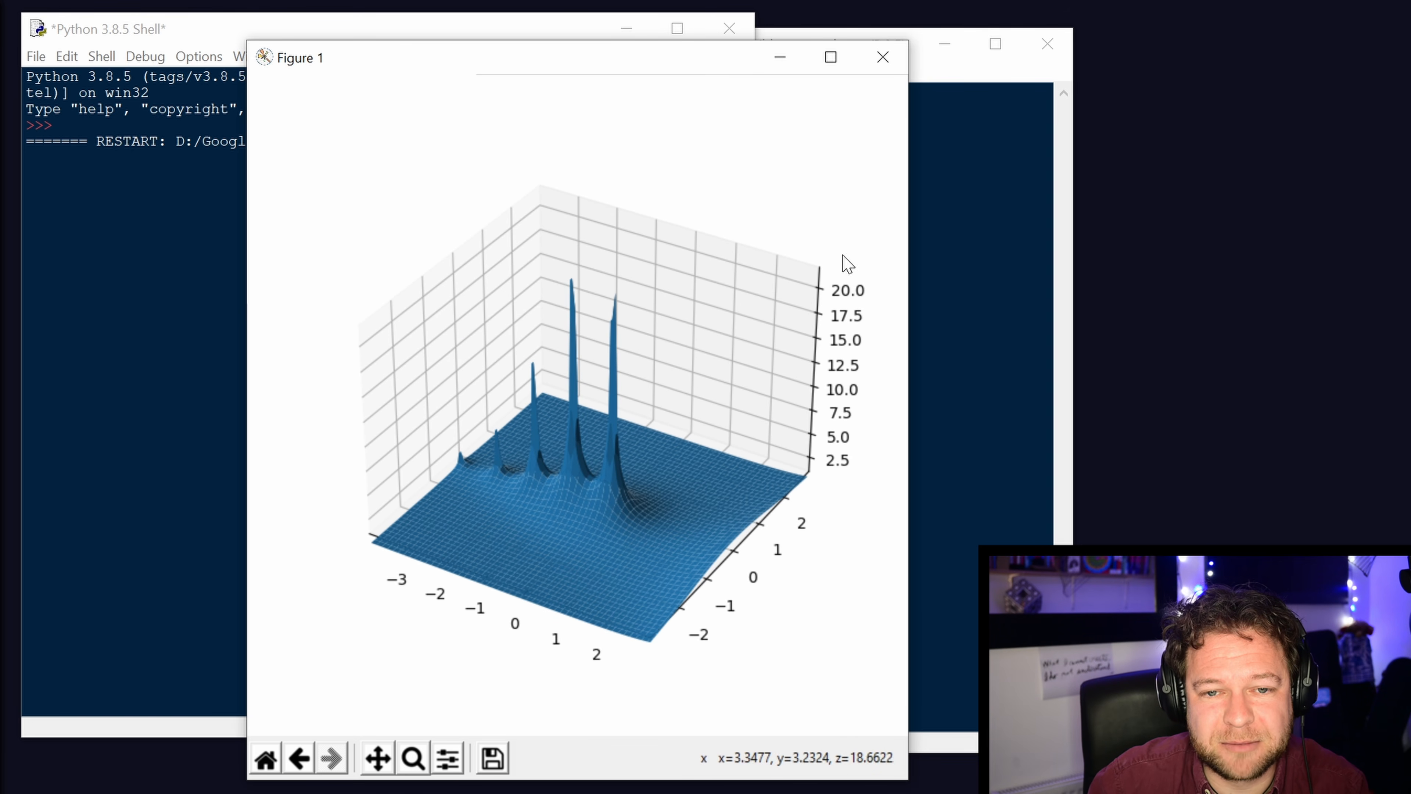
pyautogui.click(882, 57)
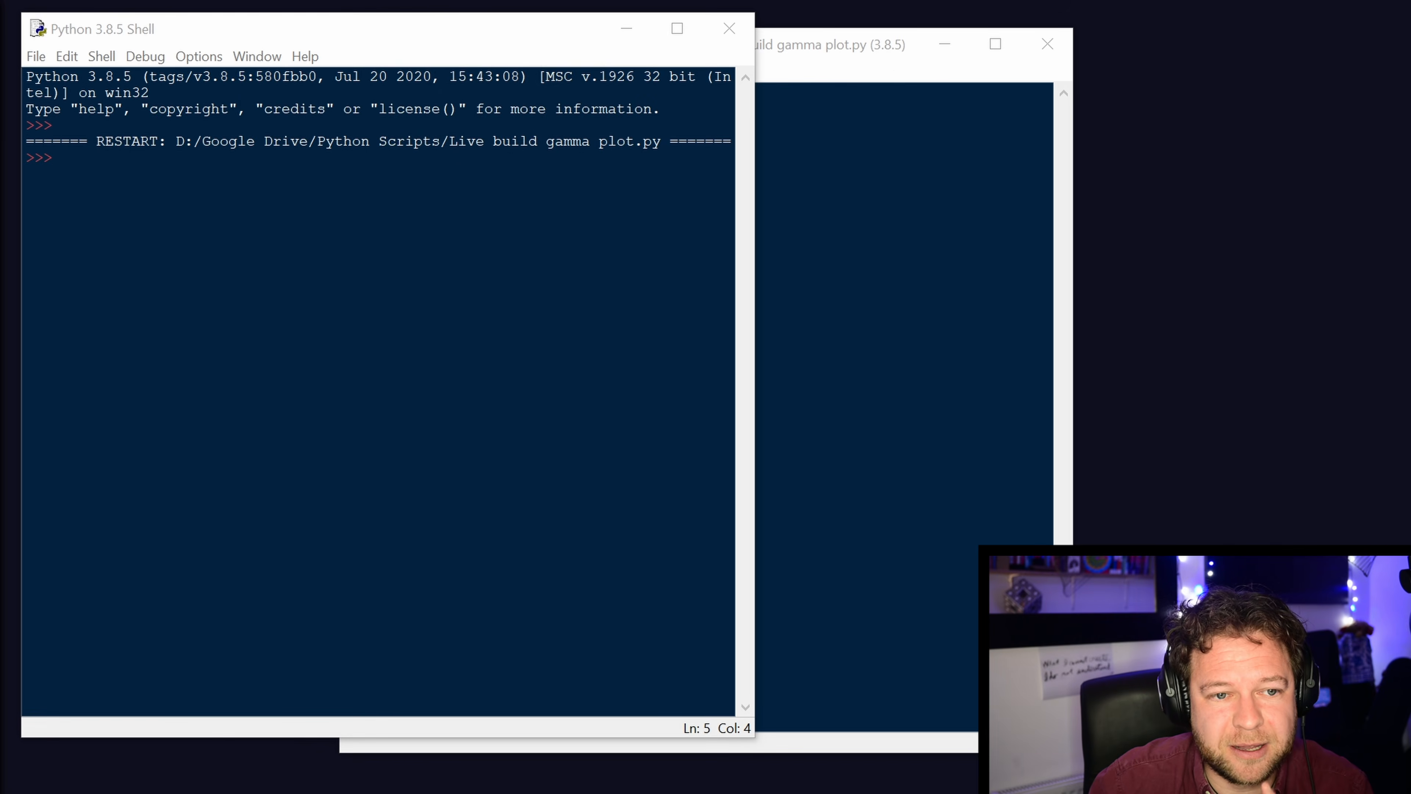
# In the script's Z definition, wrap the abs(gamma(X + 1j*Y)) expression in np.clip with limits 0 and 10.
pyautogui.click(875, 237)
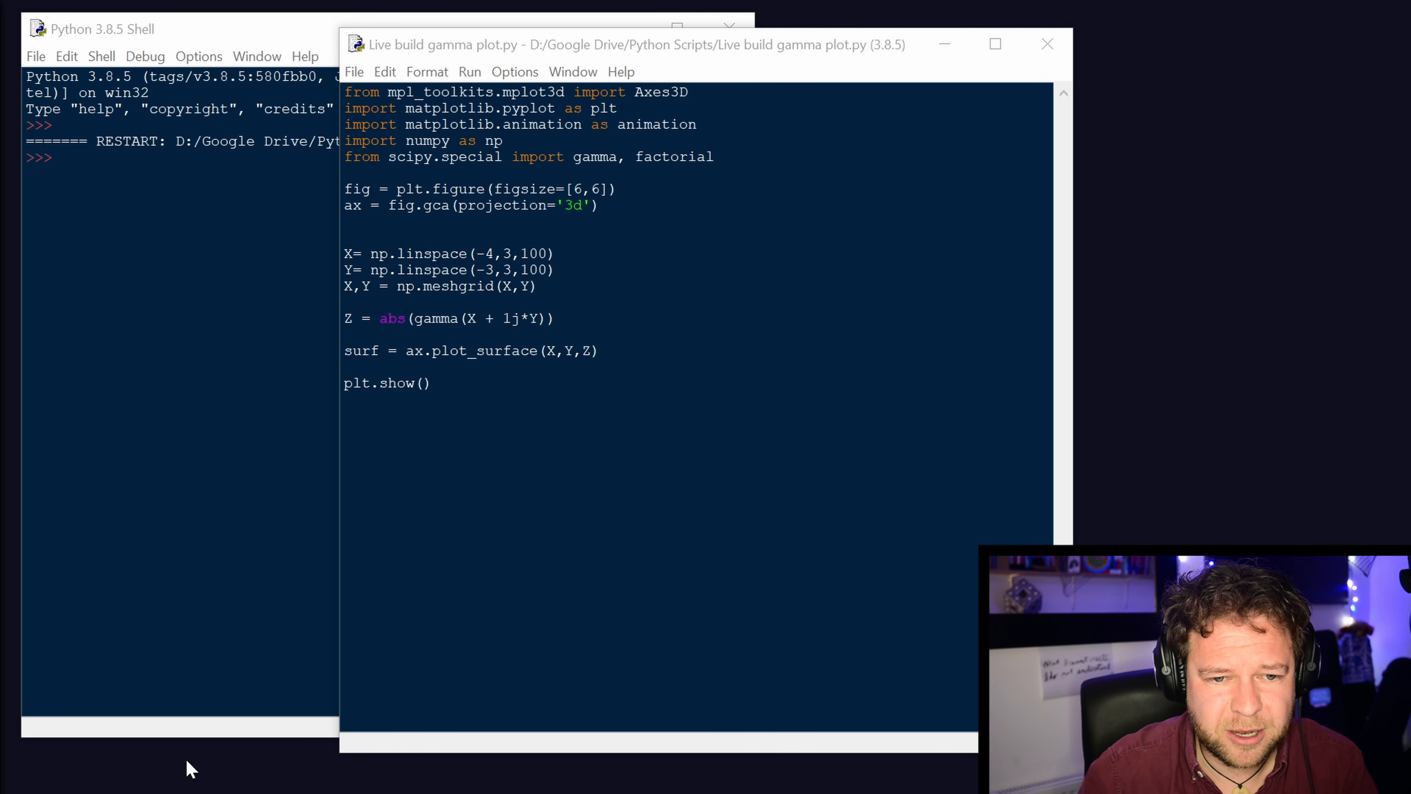
pyautogui.click(379, 319)
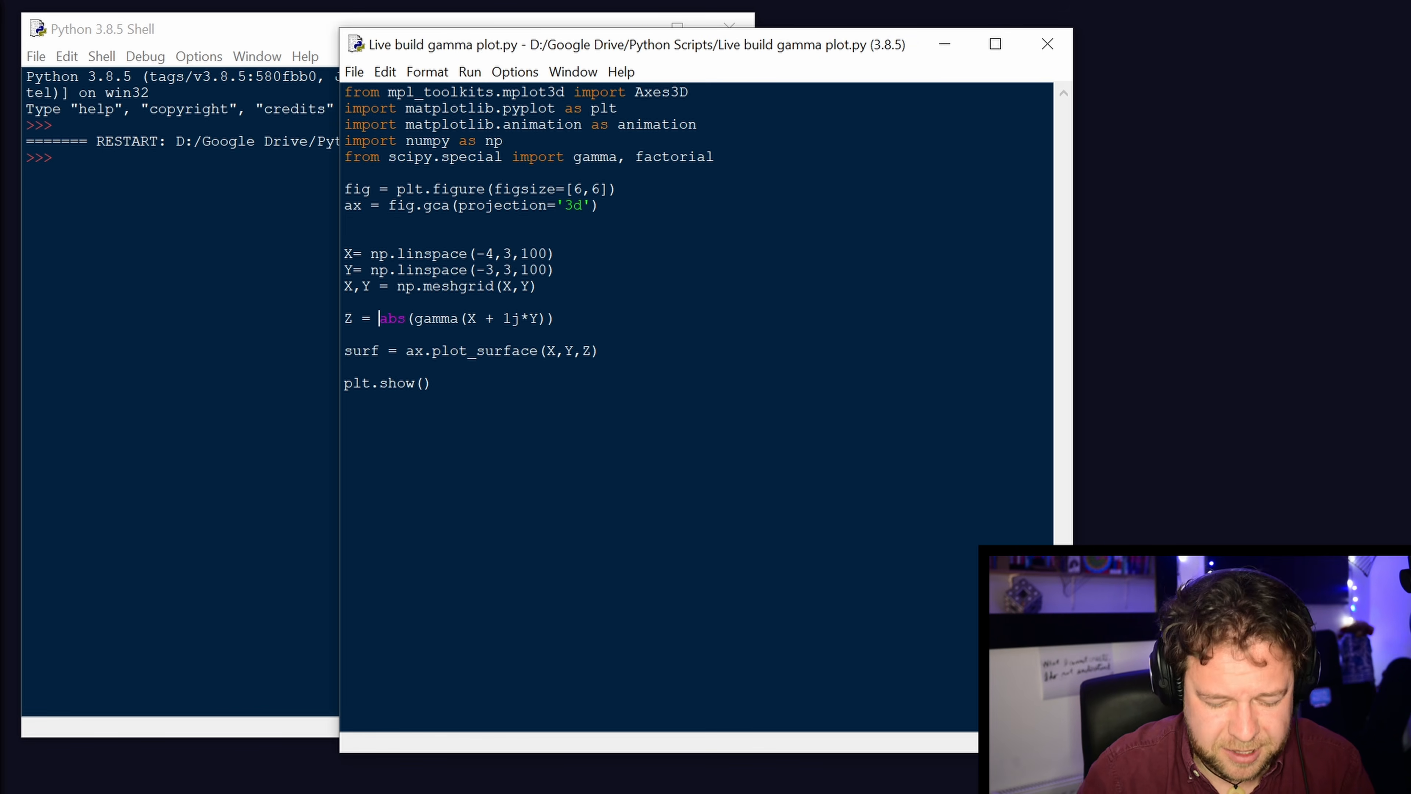
pyautogui.write('(')
pyautogui.press('End')
pyautogui.write(')')
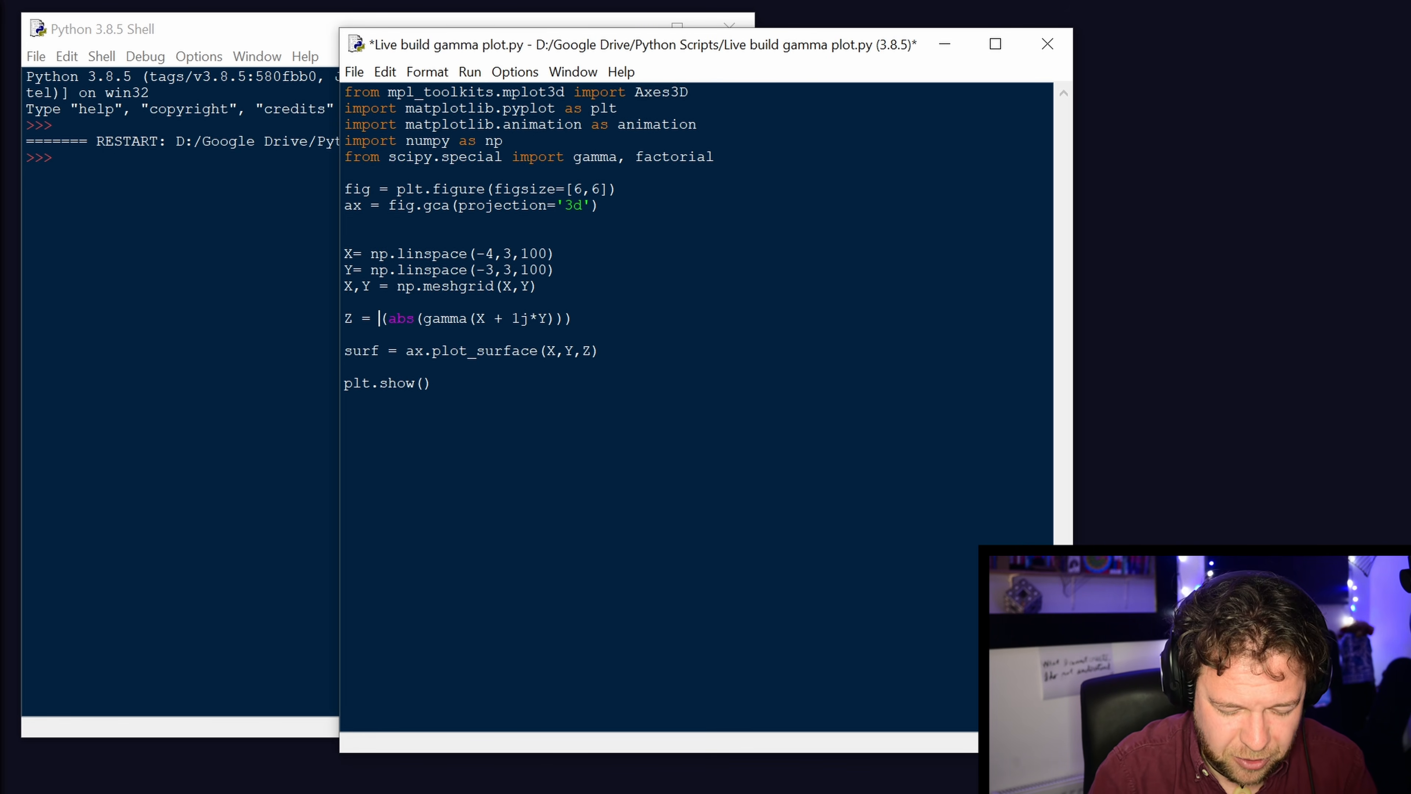
pyautogui.write('np.clip')
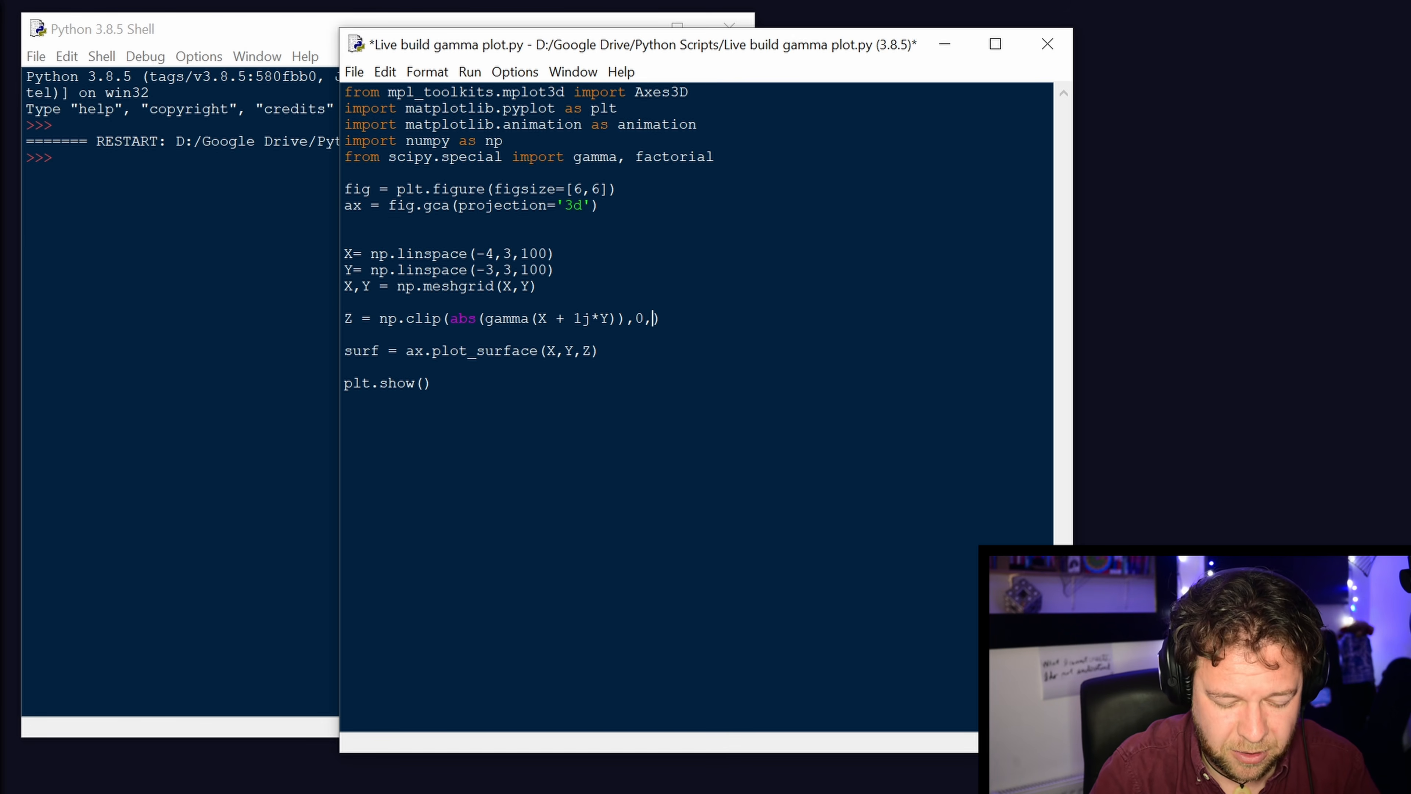
pyautogui.write(')')
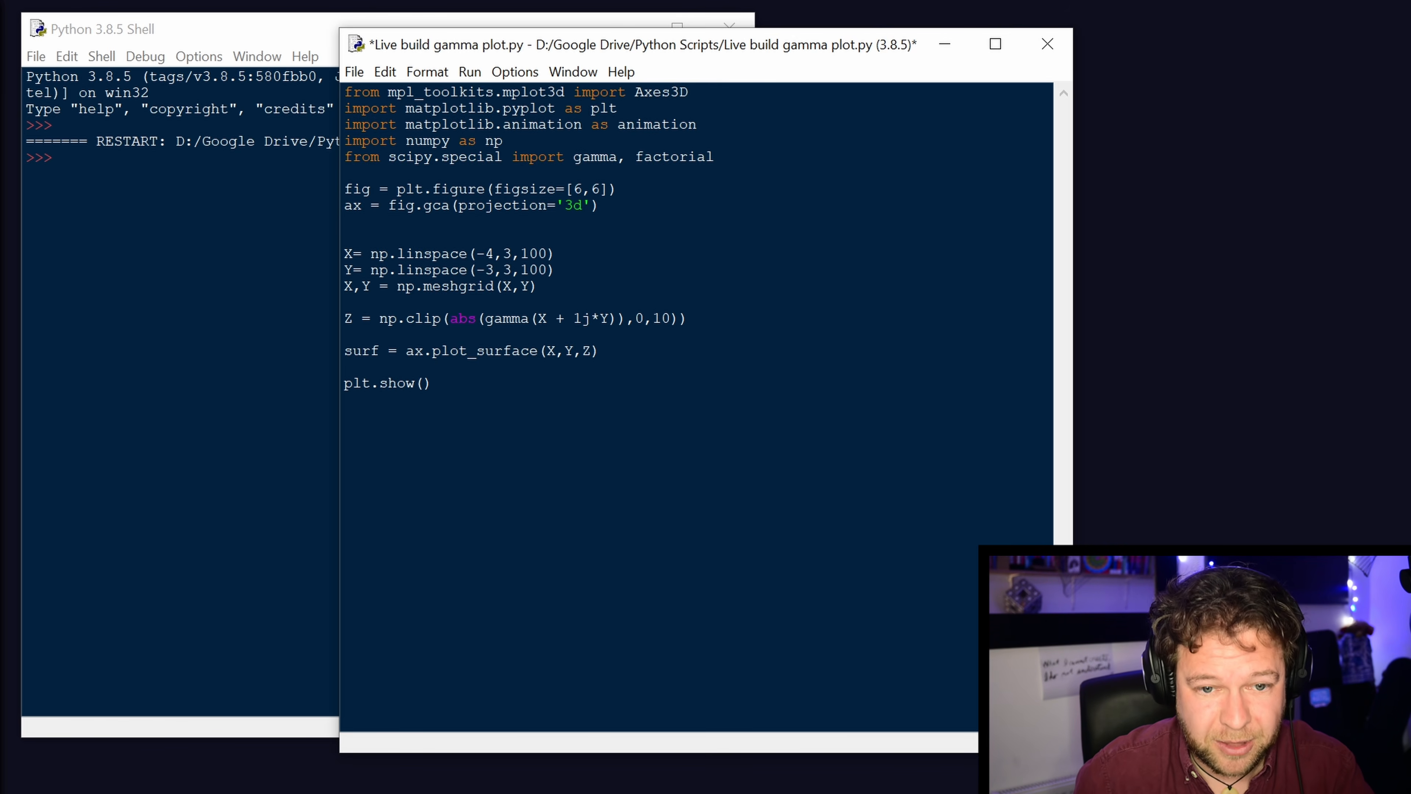
# Try to run the clipped version, add another closing parenthesis to the end of the Z line, and try running it again.
pyautogui.press('F5')
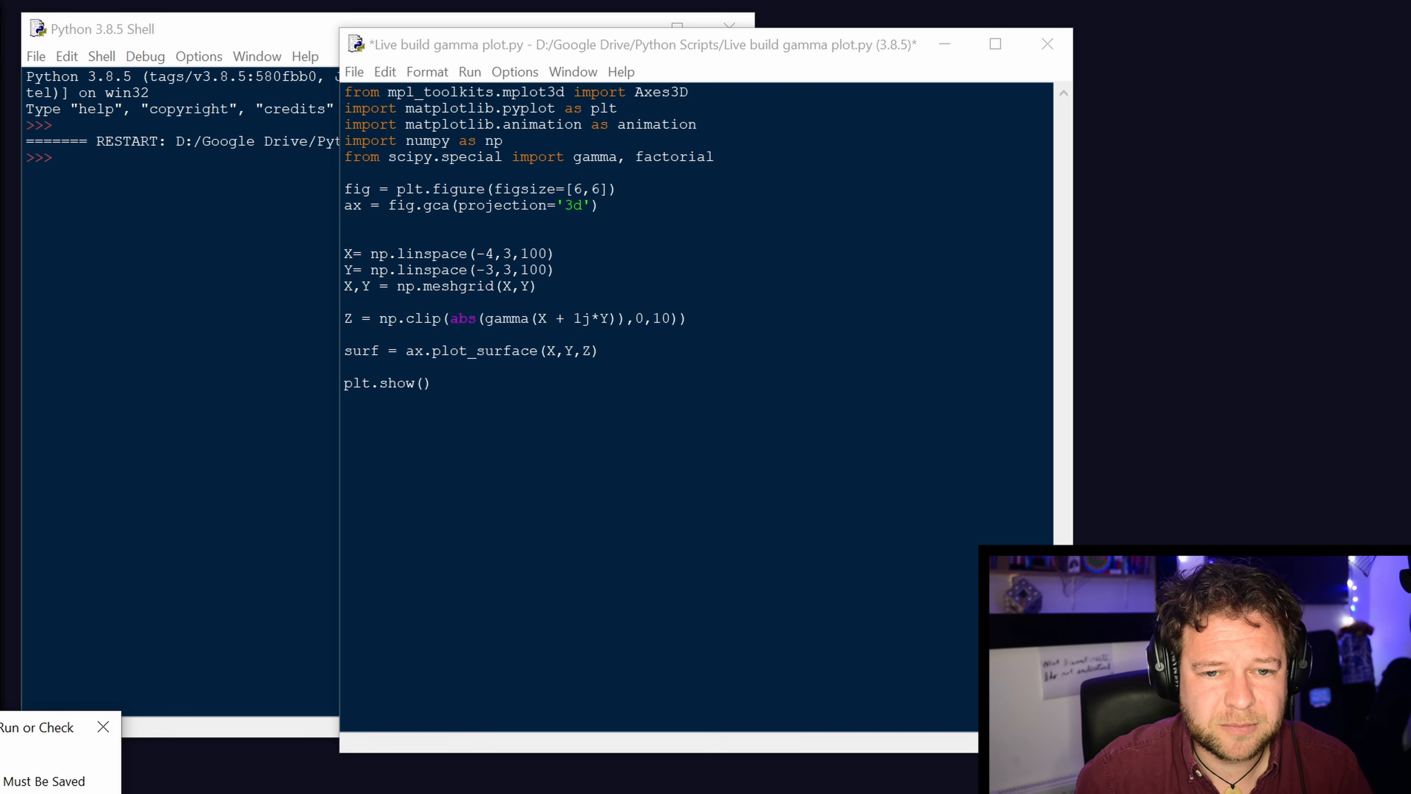
pyautogui.press('Return')
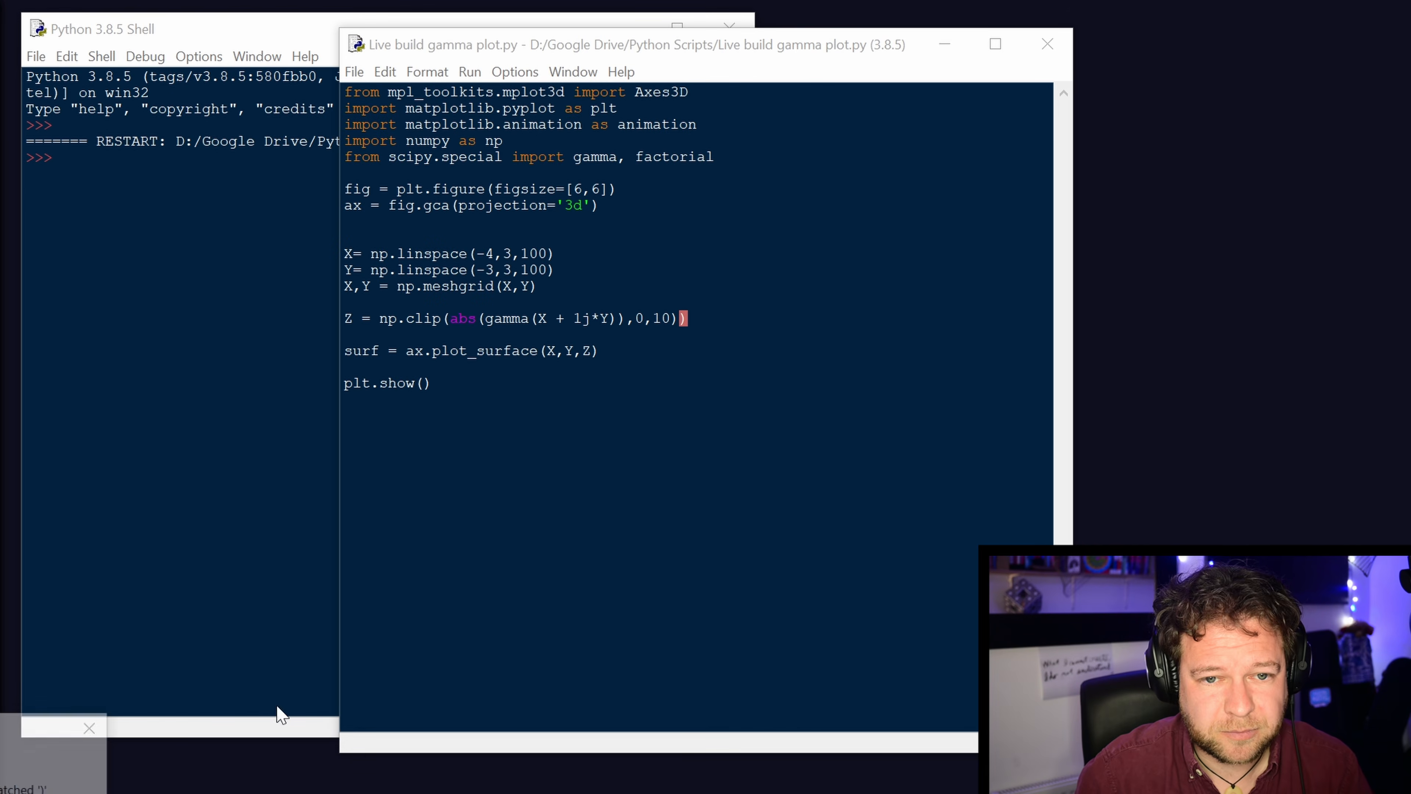
pyautogui.press('Return')
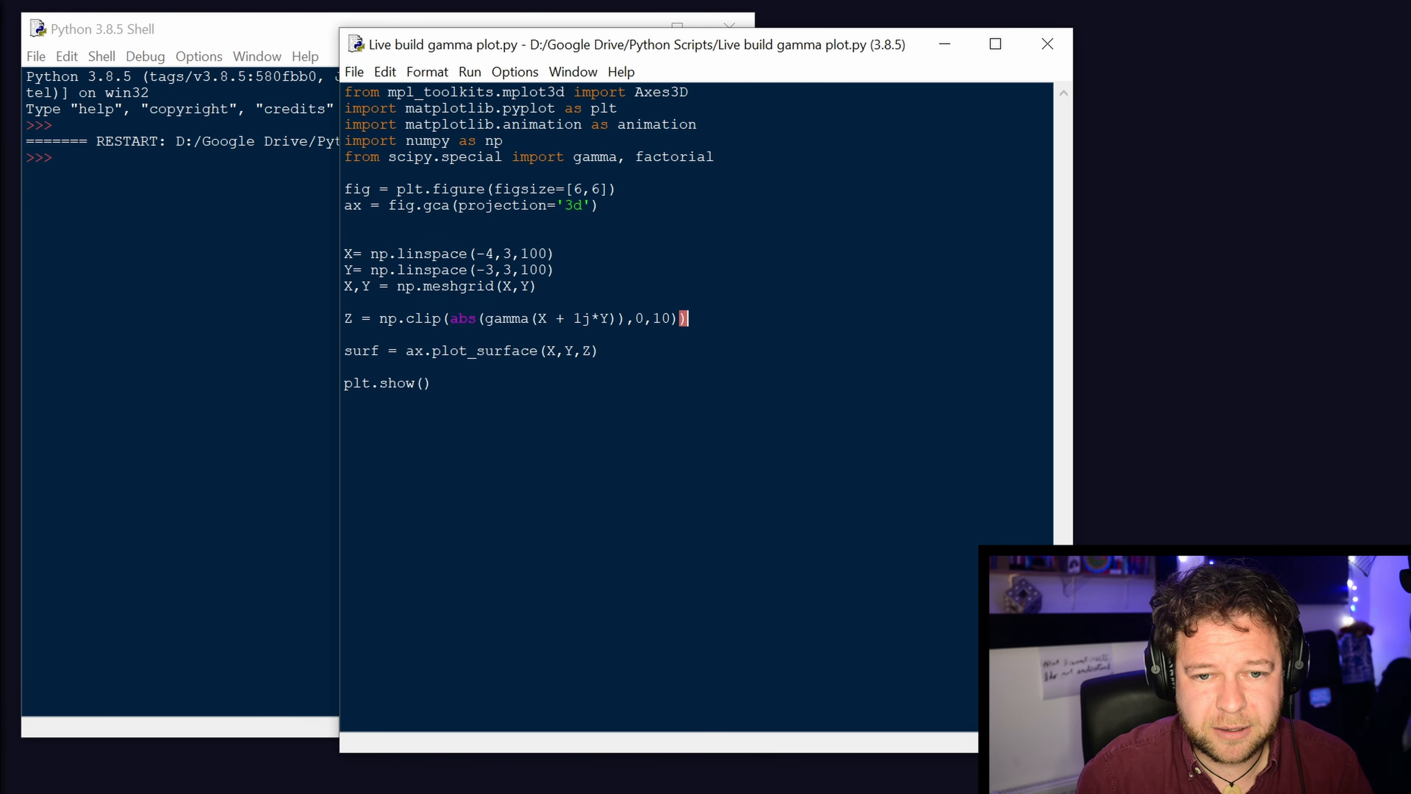
pyautogui.write(')')
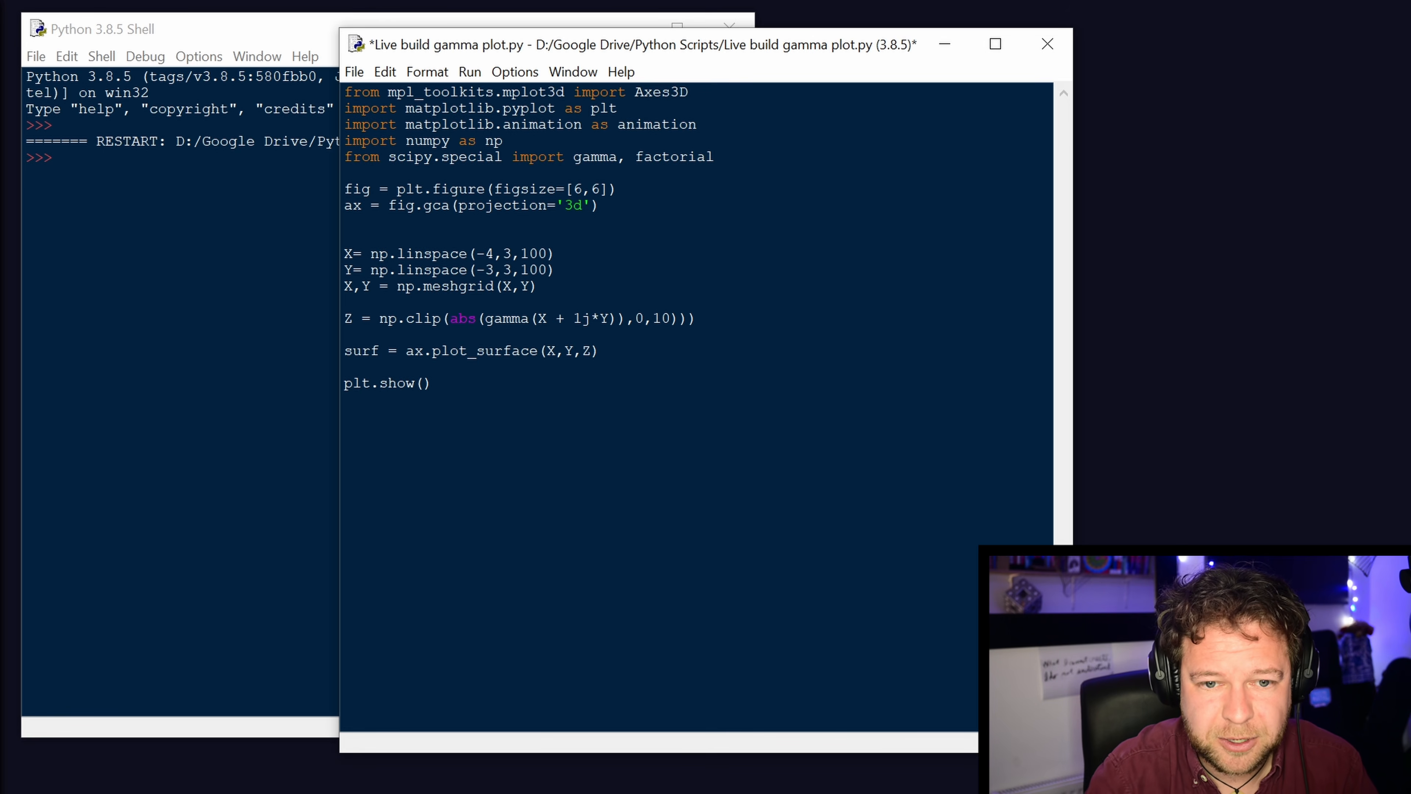
pyautogui.press('F5')
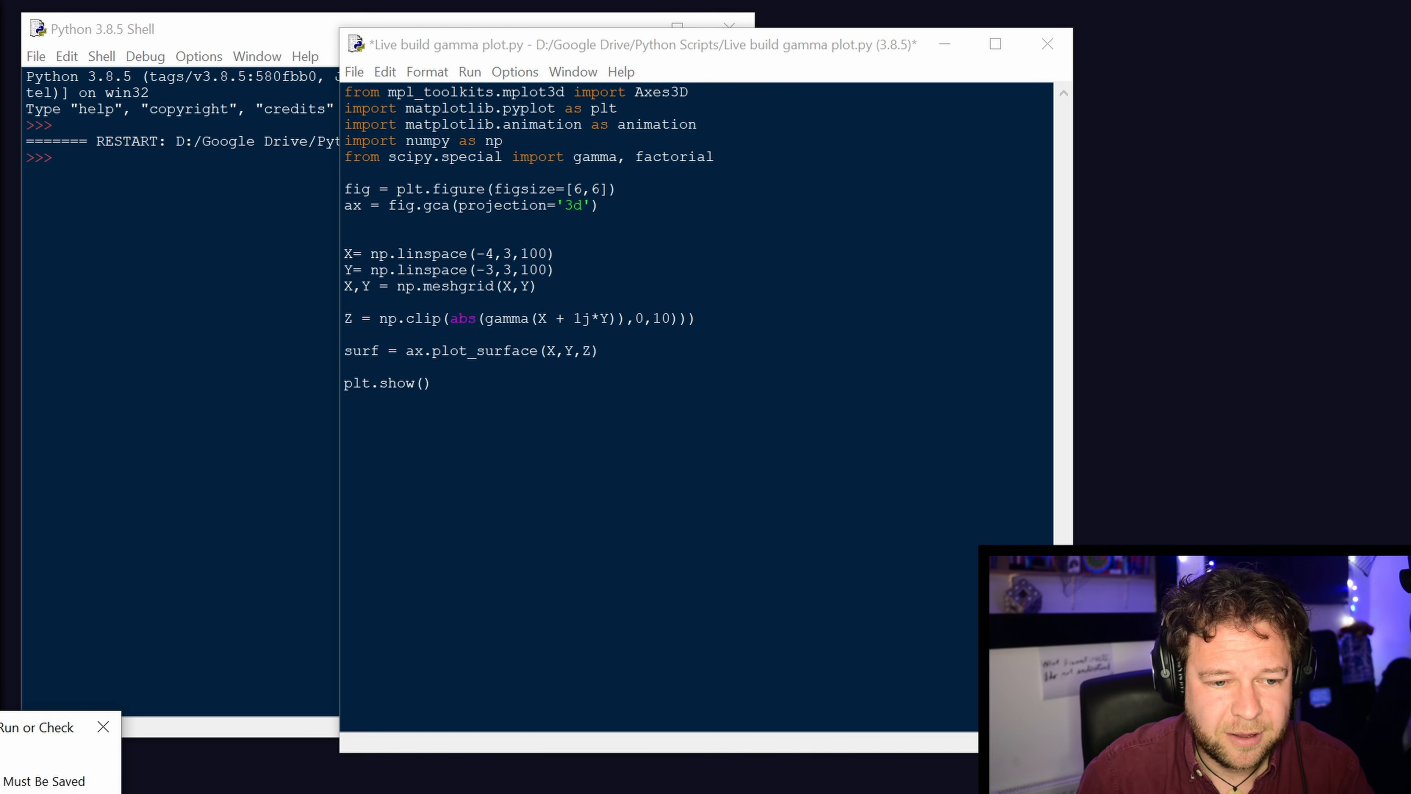
pyautogui.click(260, 616)
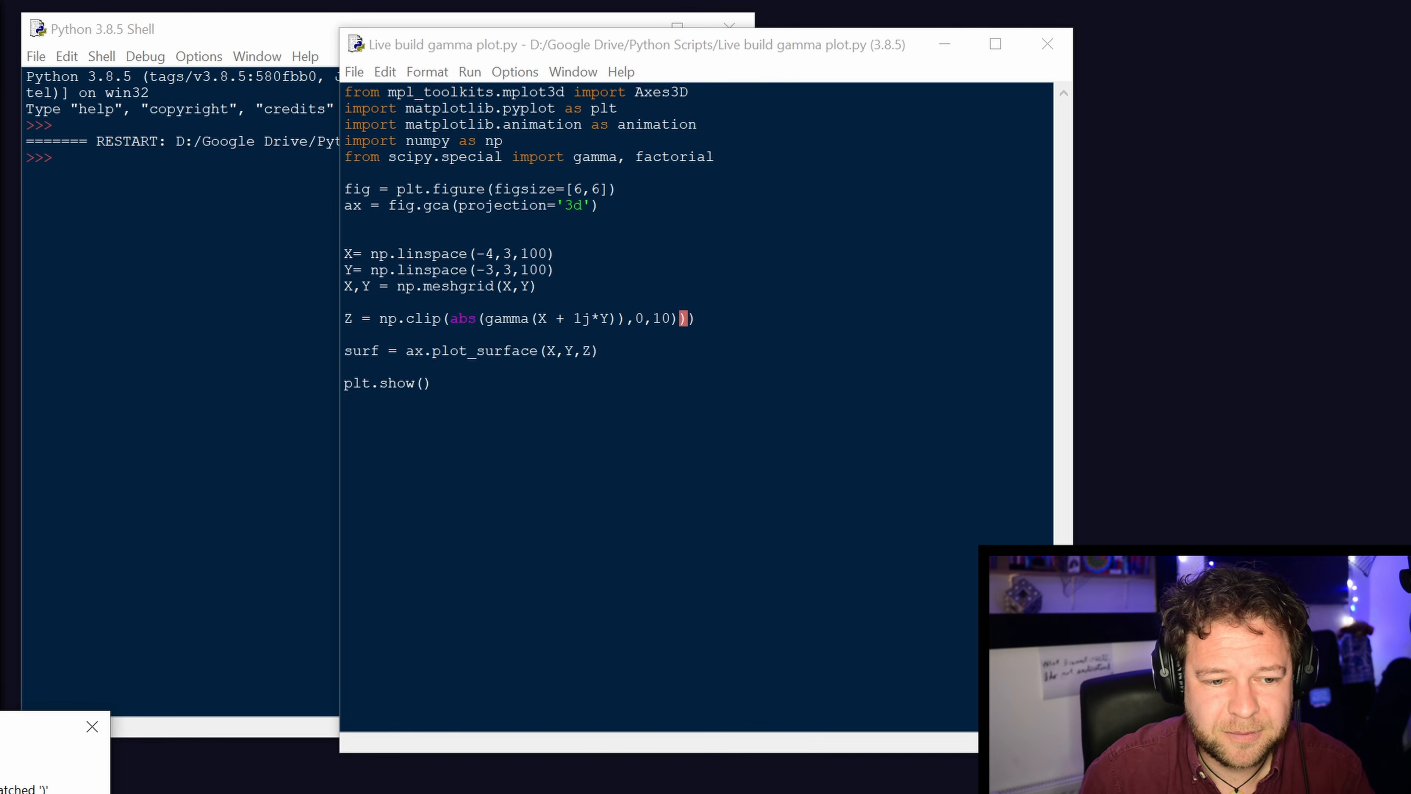
pyautogui.press('Return')
# Rearrange the closing parentheses to read "Z = np.clip(abs(gamma(X + 1j*Y),0,10))" and try to run the script.
pyautogui.press('Delete')
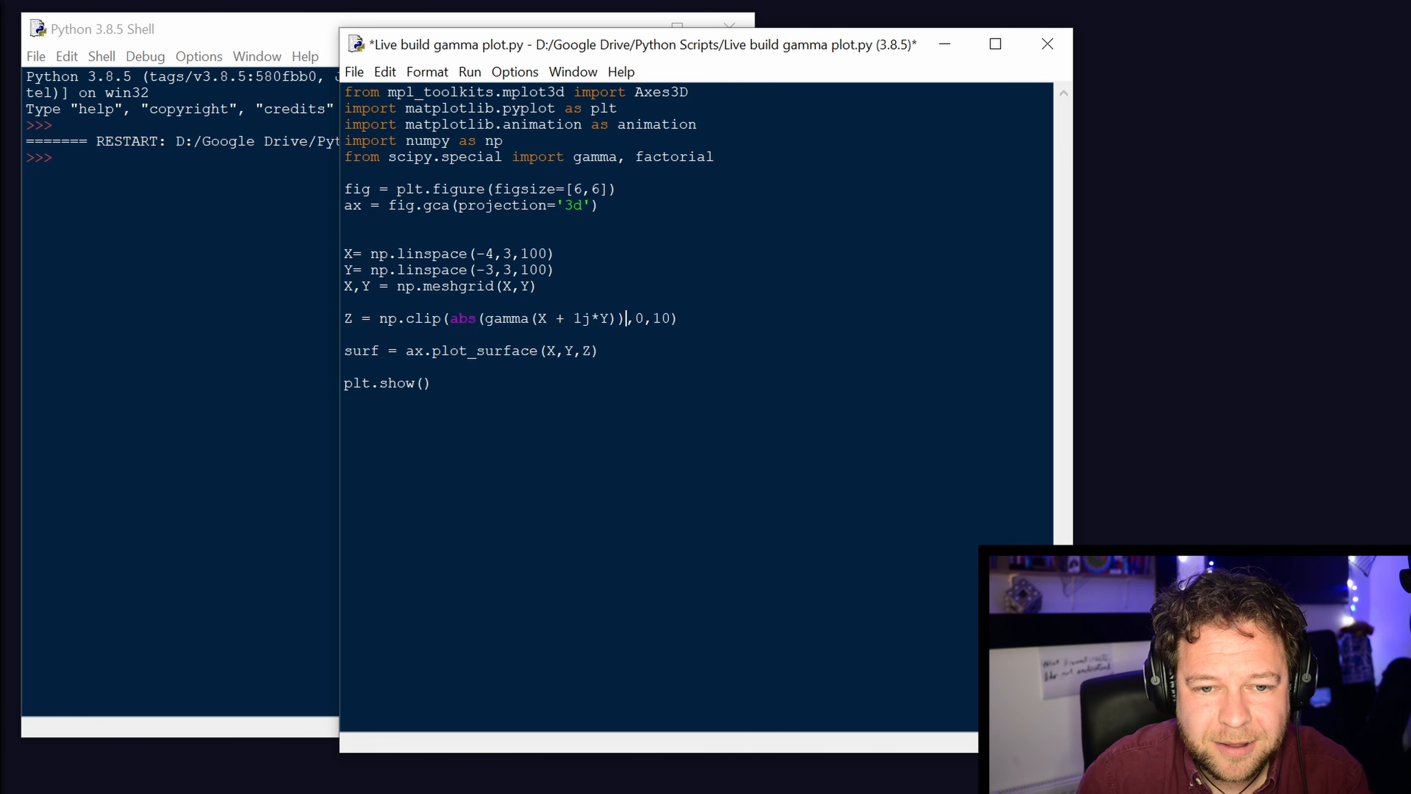
pyautogui.press('Delete')
pyautogui.press('F5')
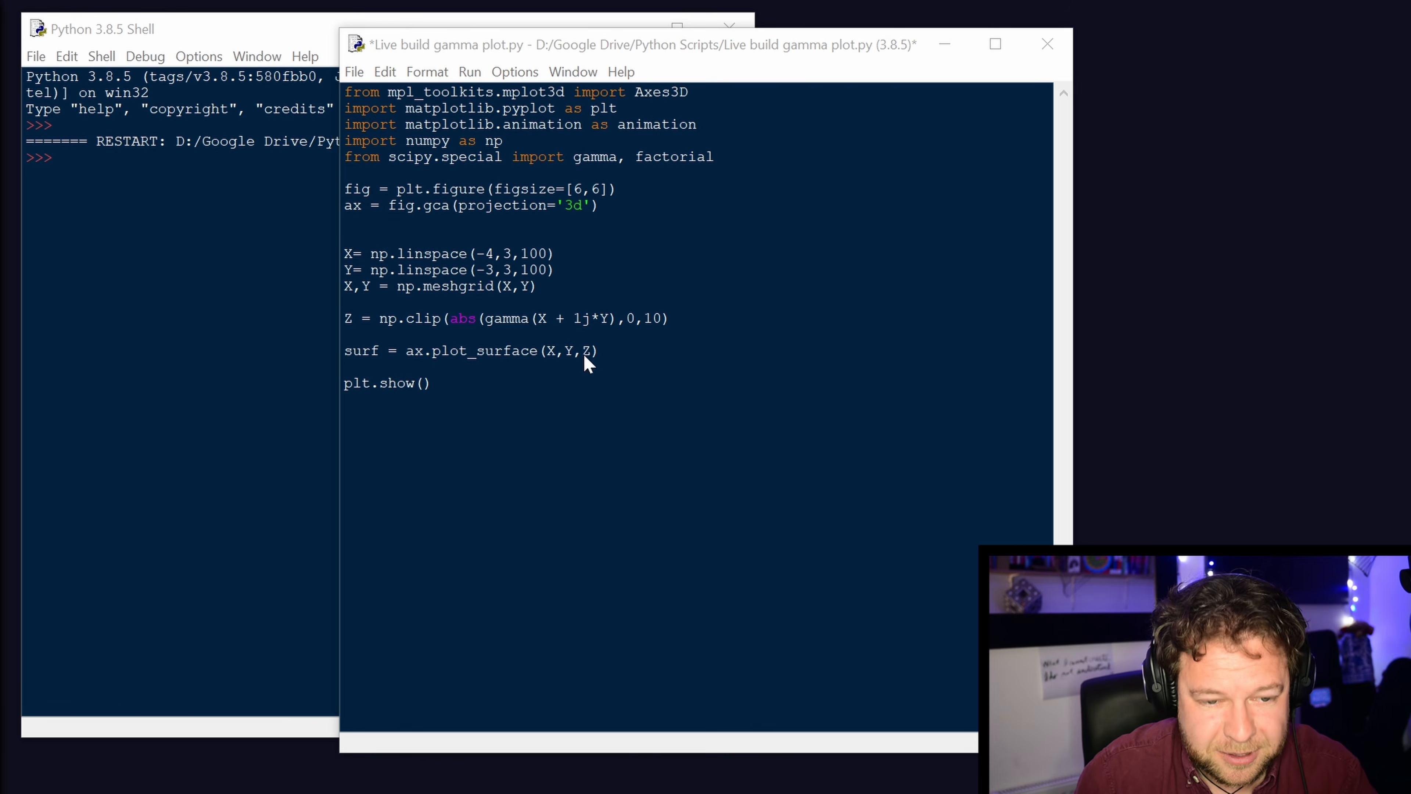
pyautogui.press('Return')
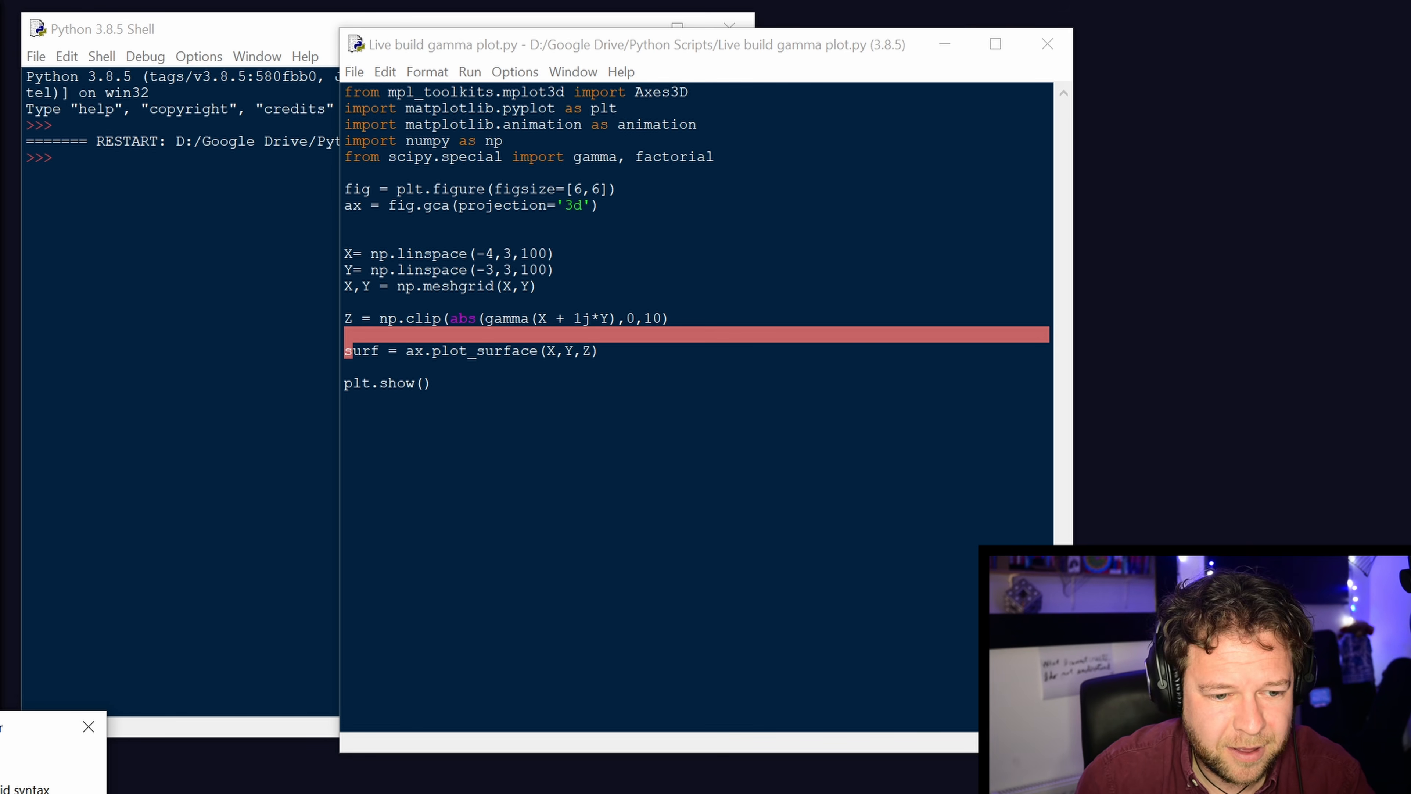
pyautogui.press('Return')
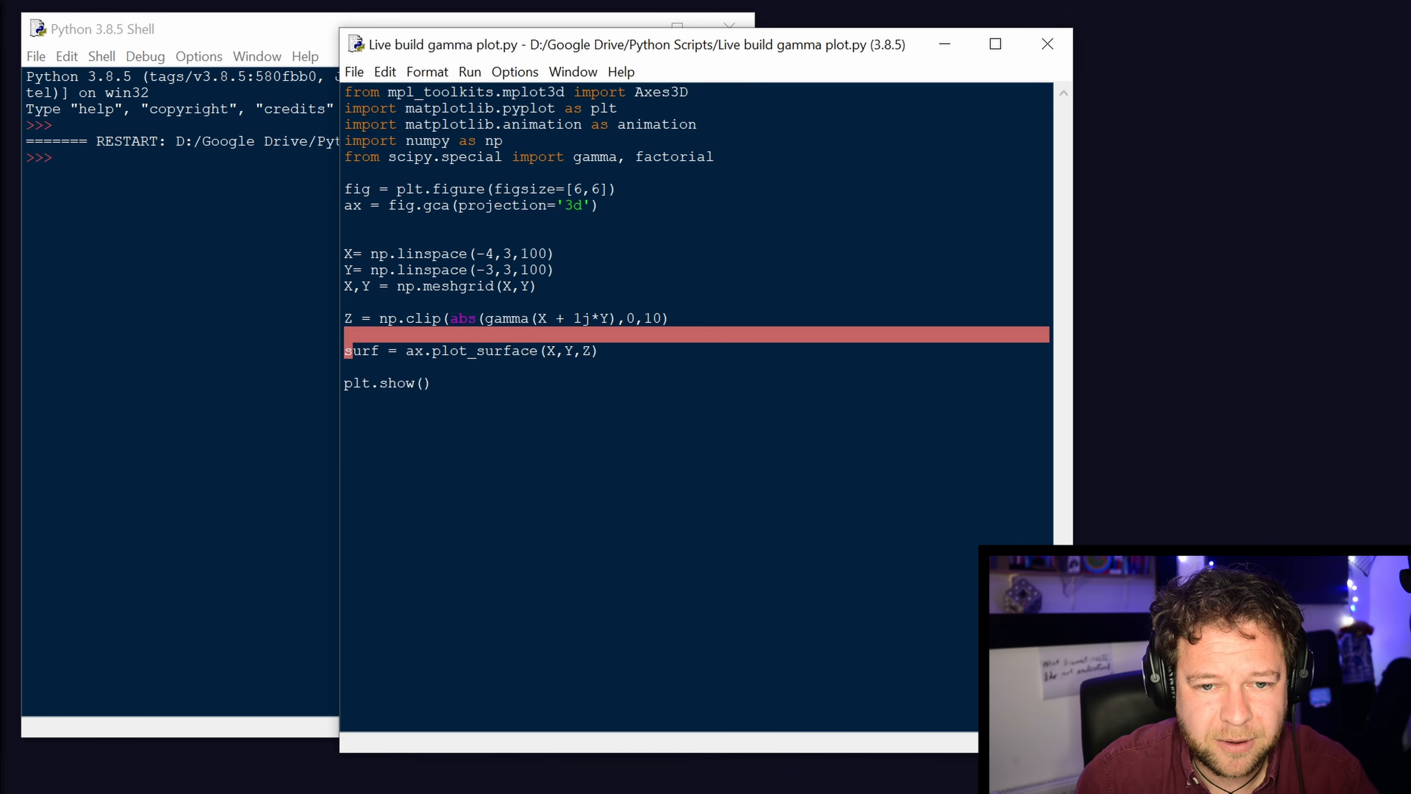
pyautogui.write(')')
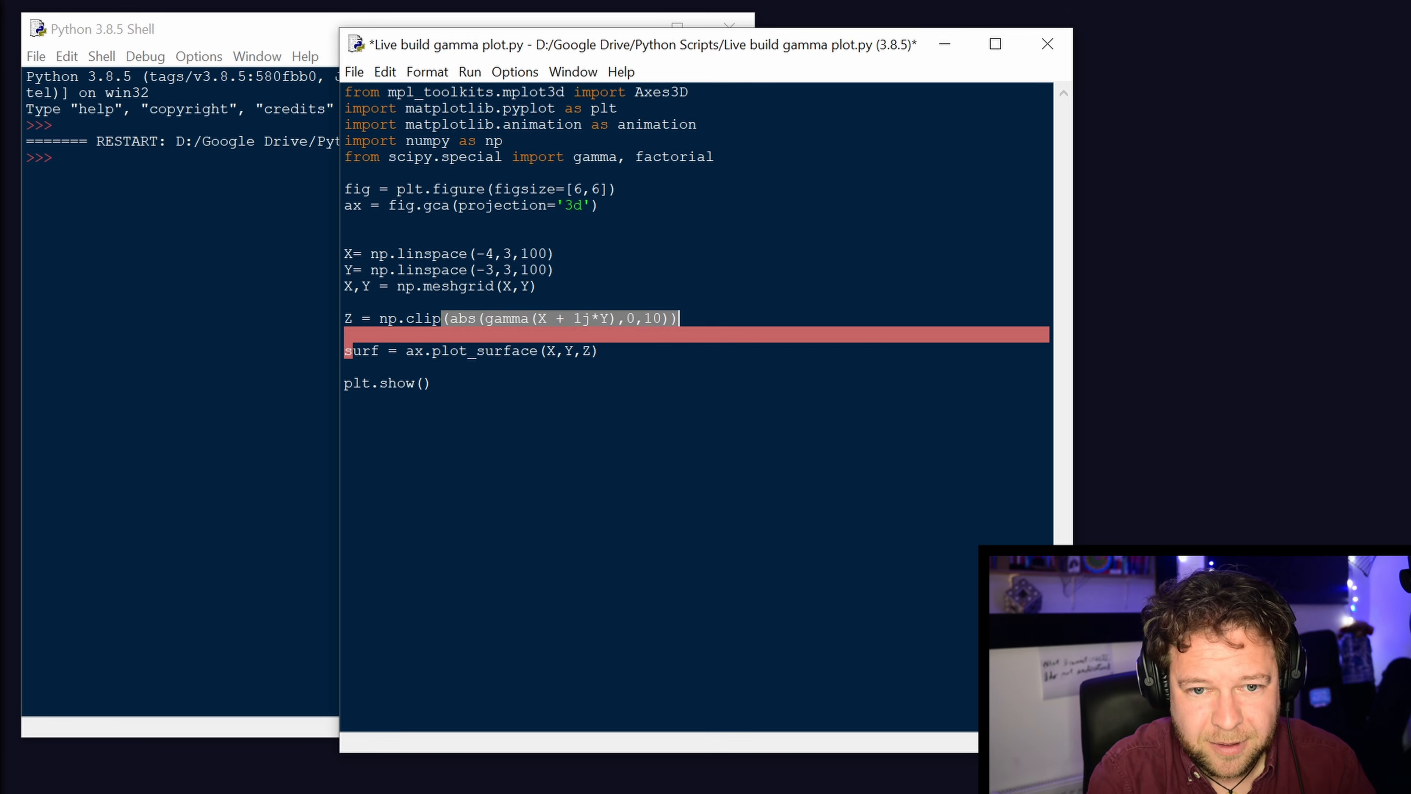
pyautogui.press('F5')
pyautogui.press('Return')
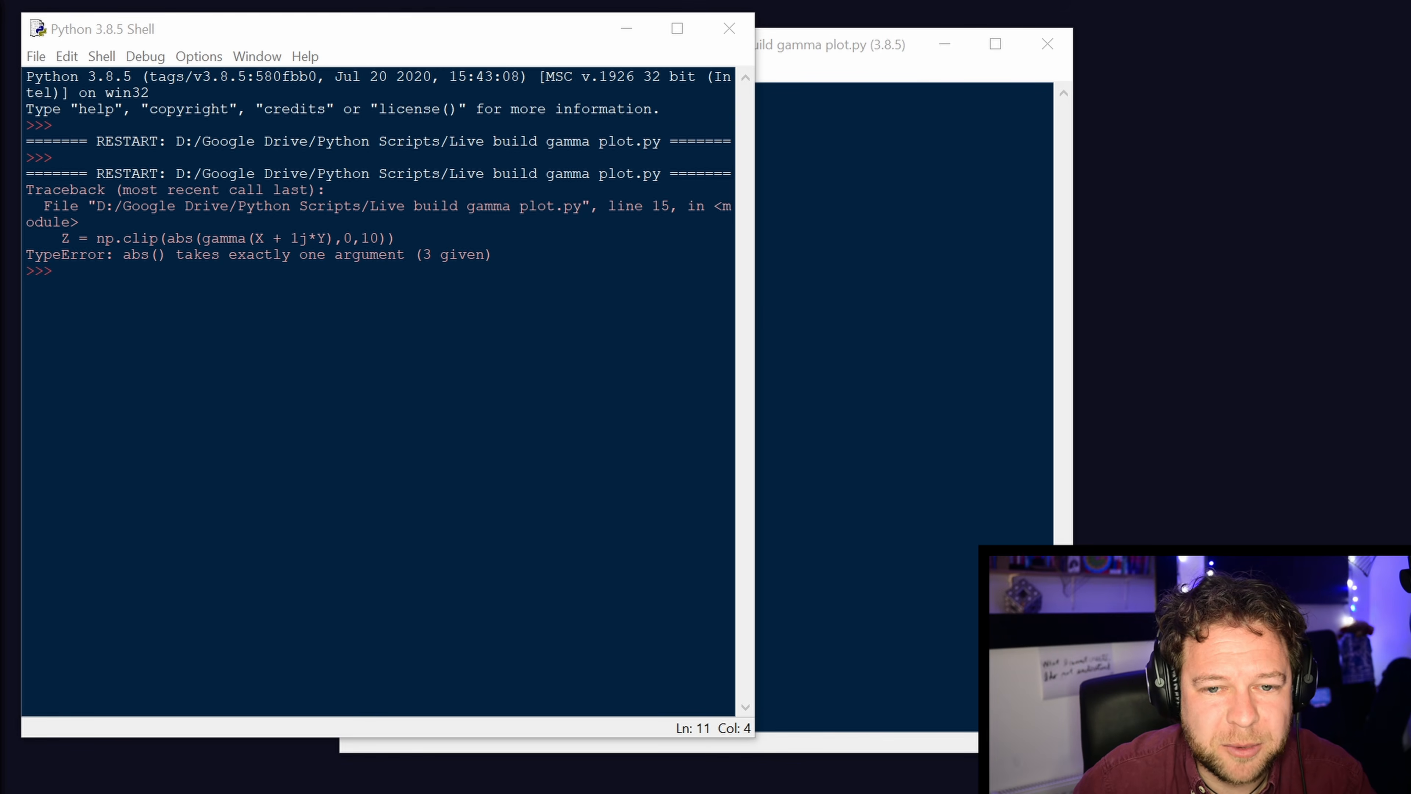
# Correct the parentheses in the Z definition so it reads "Z = np.clip(abs(gamma(X + 1j*Y)),0,10)".
pyautogui.hotkey('alt', 'Tab')
pyautogui.click(617, 318)
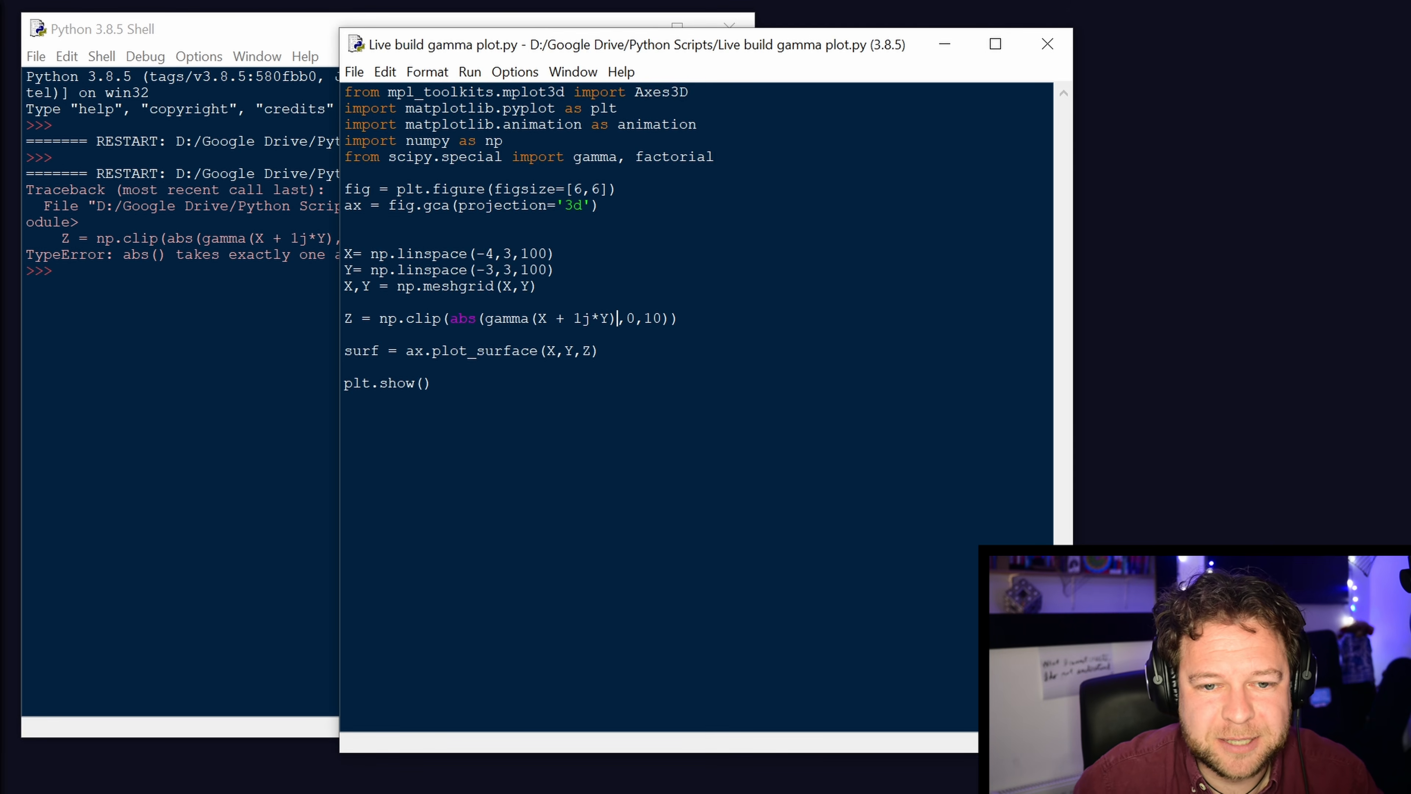
pyautogui.write(')')
pyautogui.press('Right')
pyautogui.press('Right')
pyautogui.press('Right')
pyautogui.press('Right')
pyautogui.press('Right')
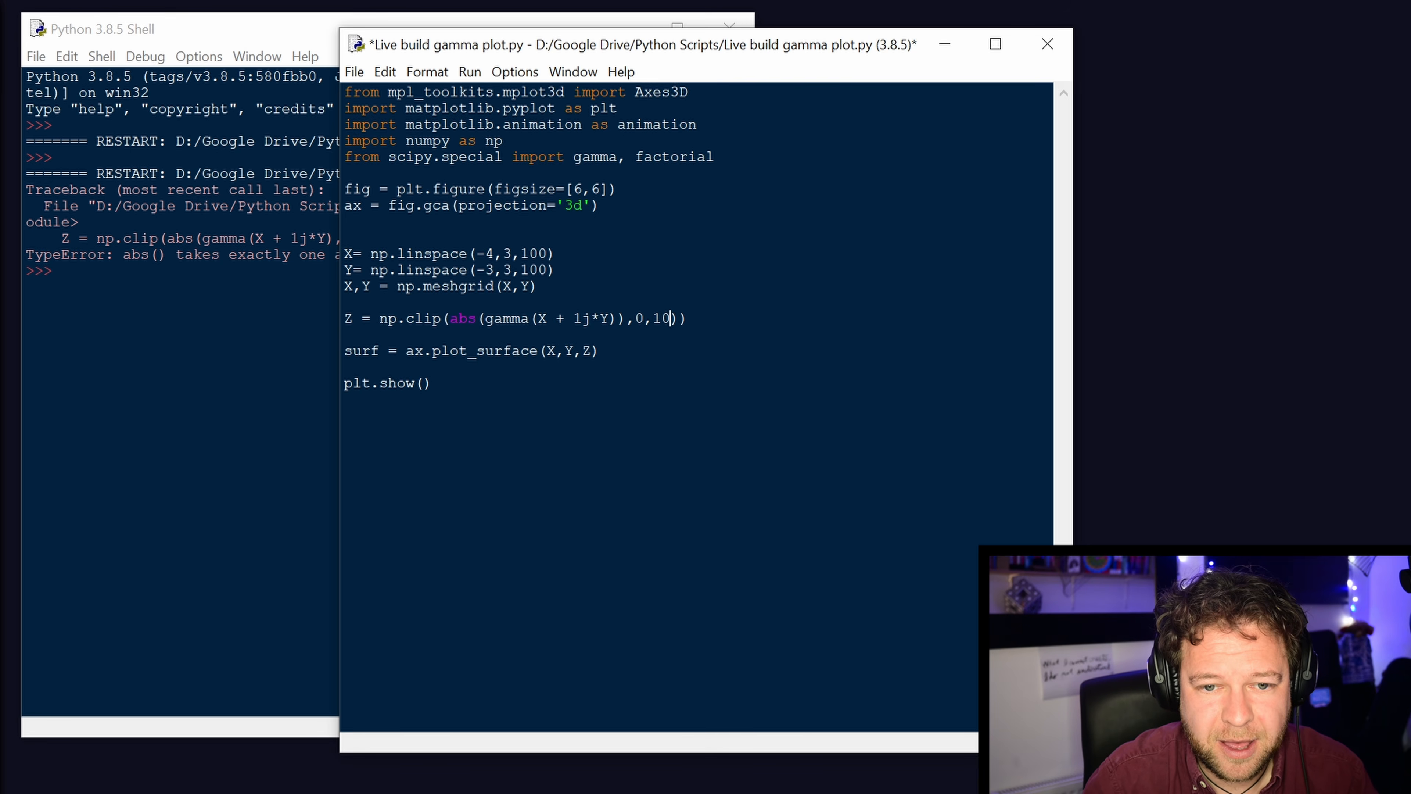
pyautogui.press('Right')
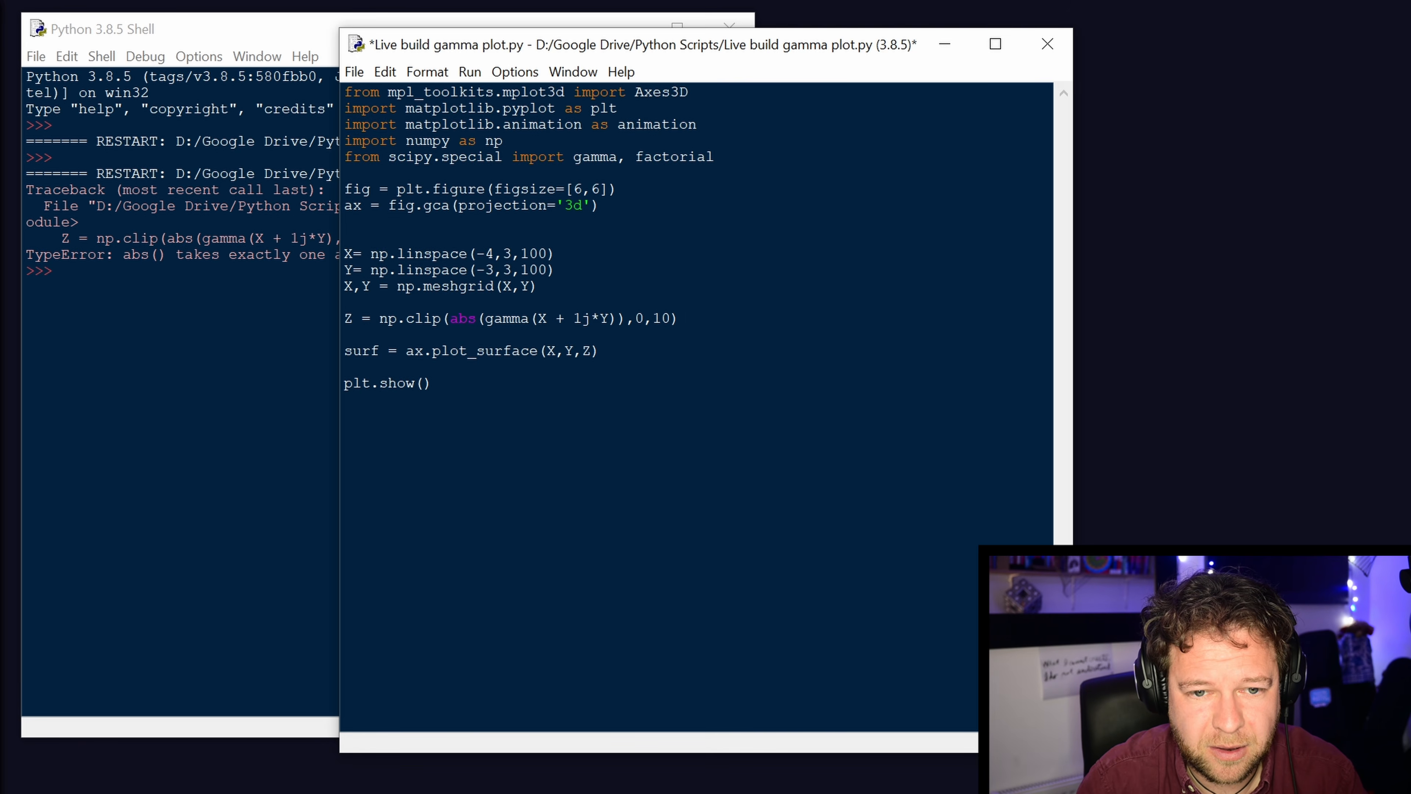
# Save and run the corrected script, and move the resulting figure window fully into view.
pyautogui.press('F5')
pyautogui.press('Return')
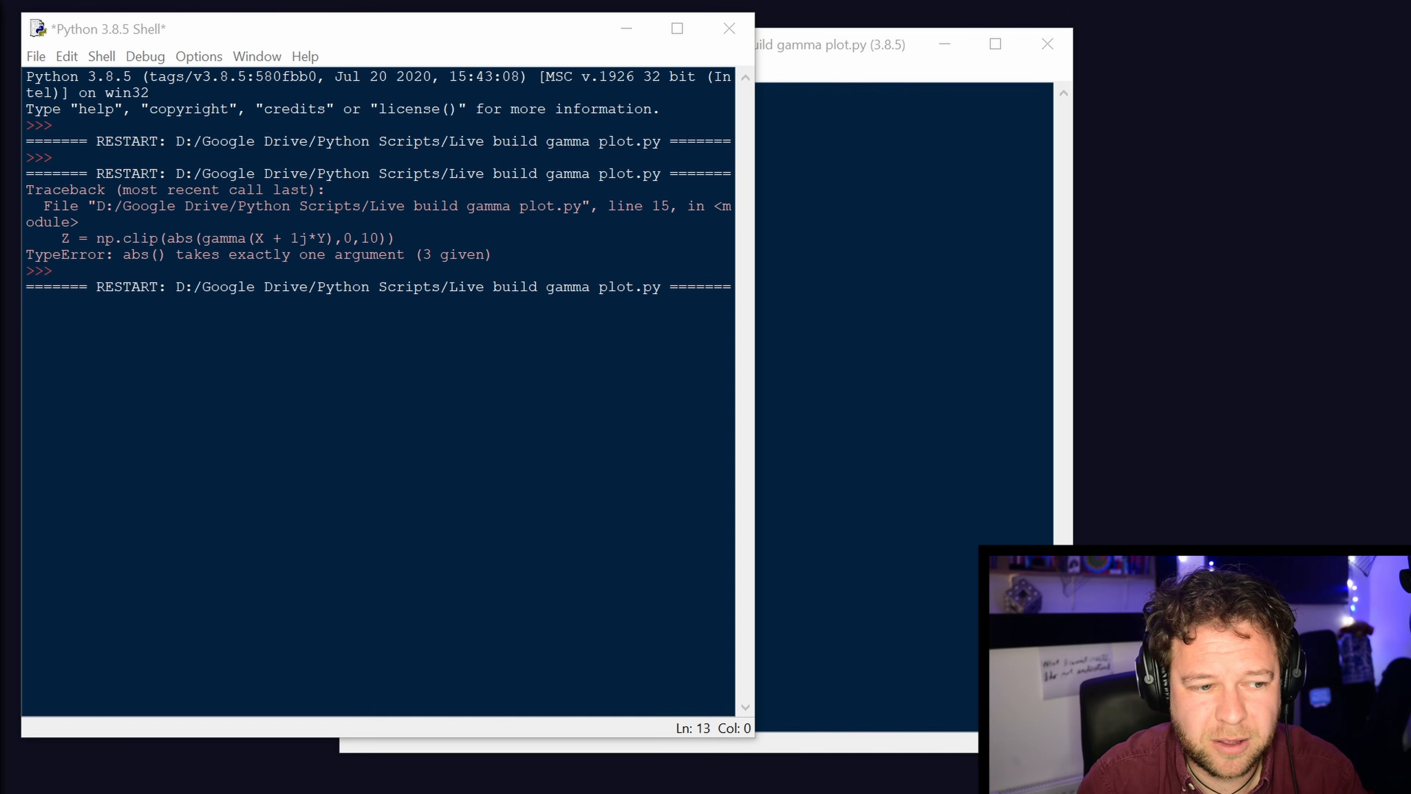
pyautogui.moveTo(195, 278); pyautogui.dragTo(662, 69)
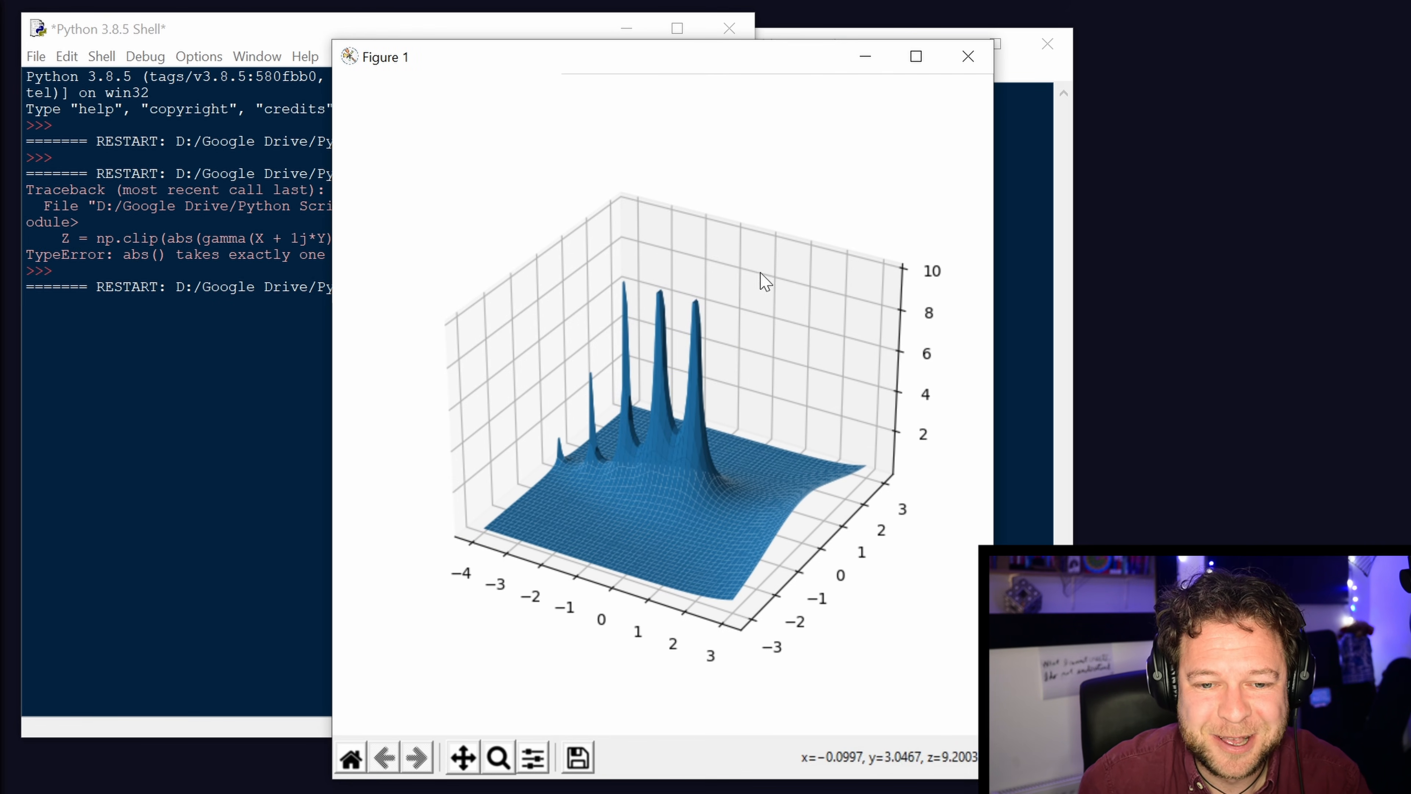
# Rotate the 3D gamma surface clipped at 10 to view its peaks from another angle, and close the figure.
pyautogui.click(726, 538)
pyautogui.moveTo(726, 537); pyautogui.dragTo(655, 561)
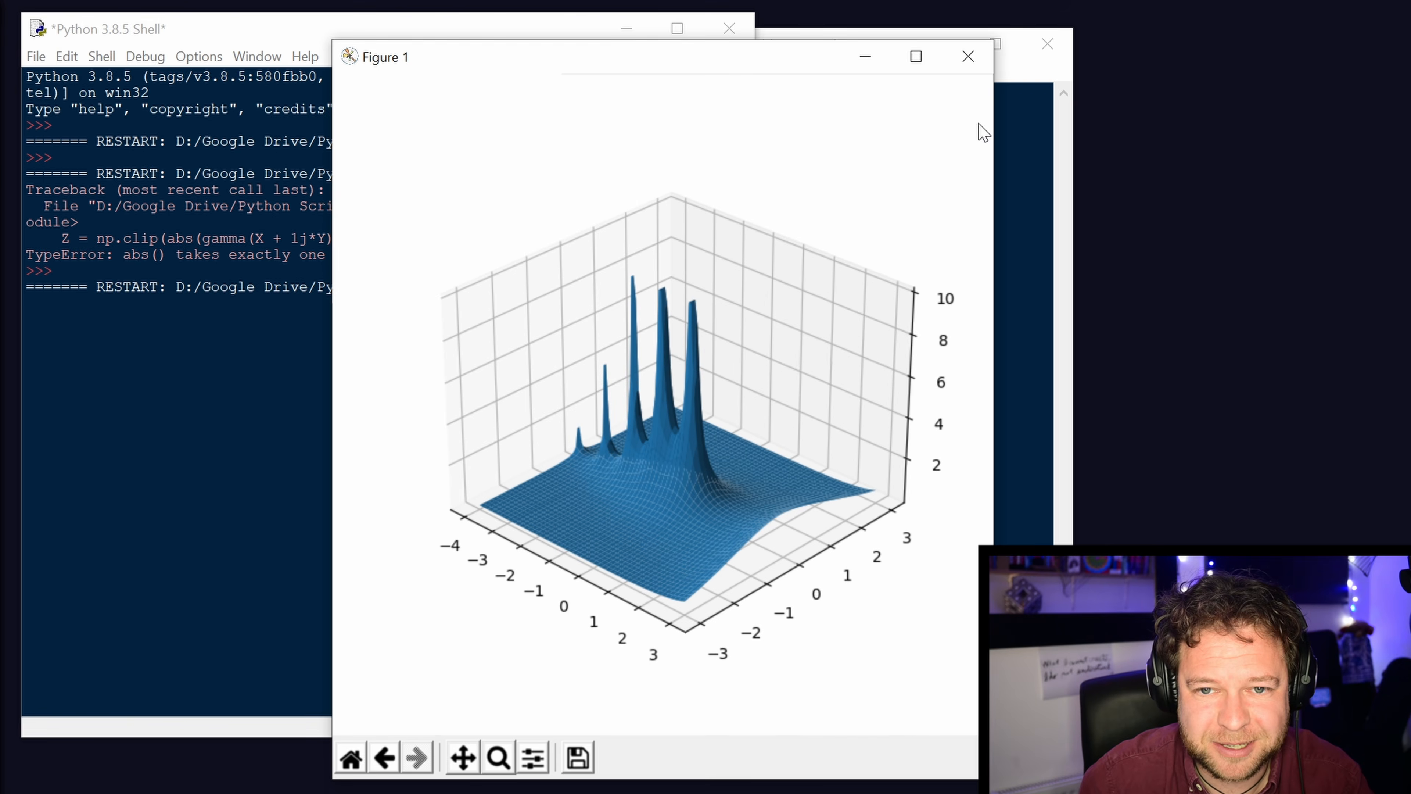
pyautogui.click(968, 56)
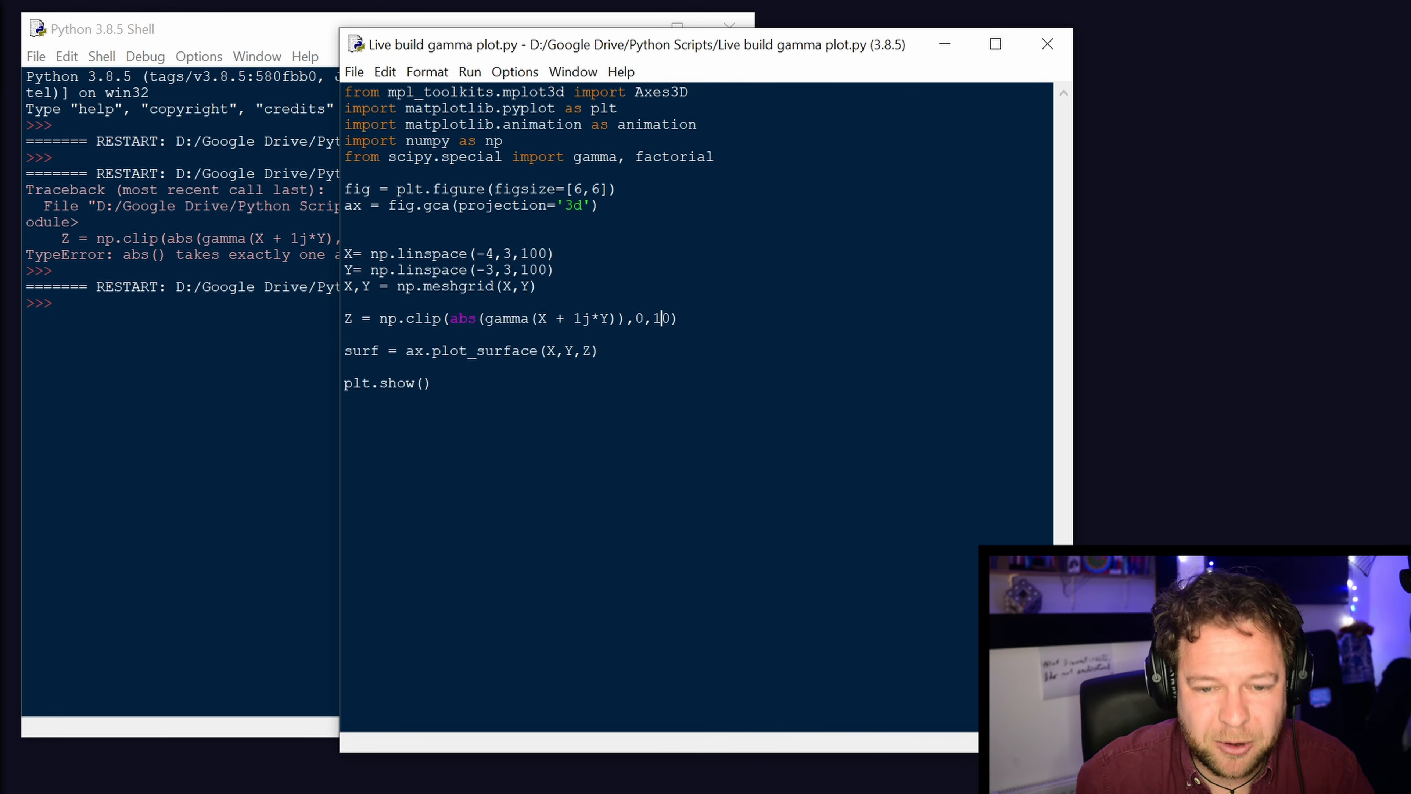
# Set the upper clip limit in the Z definition to 5, save and run the script, and reposition the resulting figure window.
pyautogui.press('Delete')
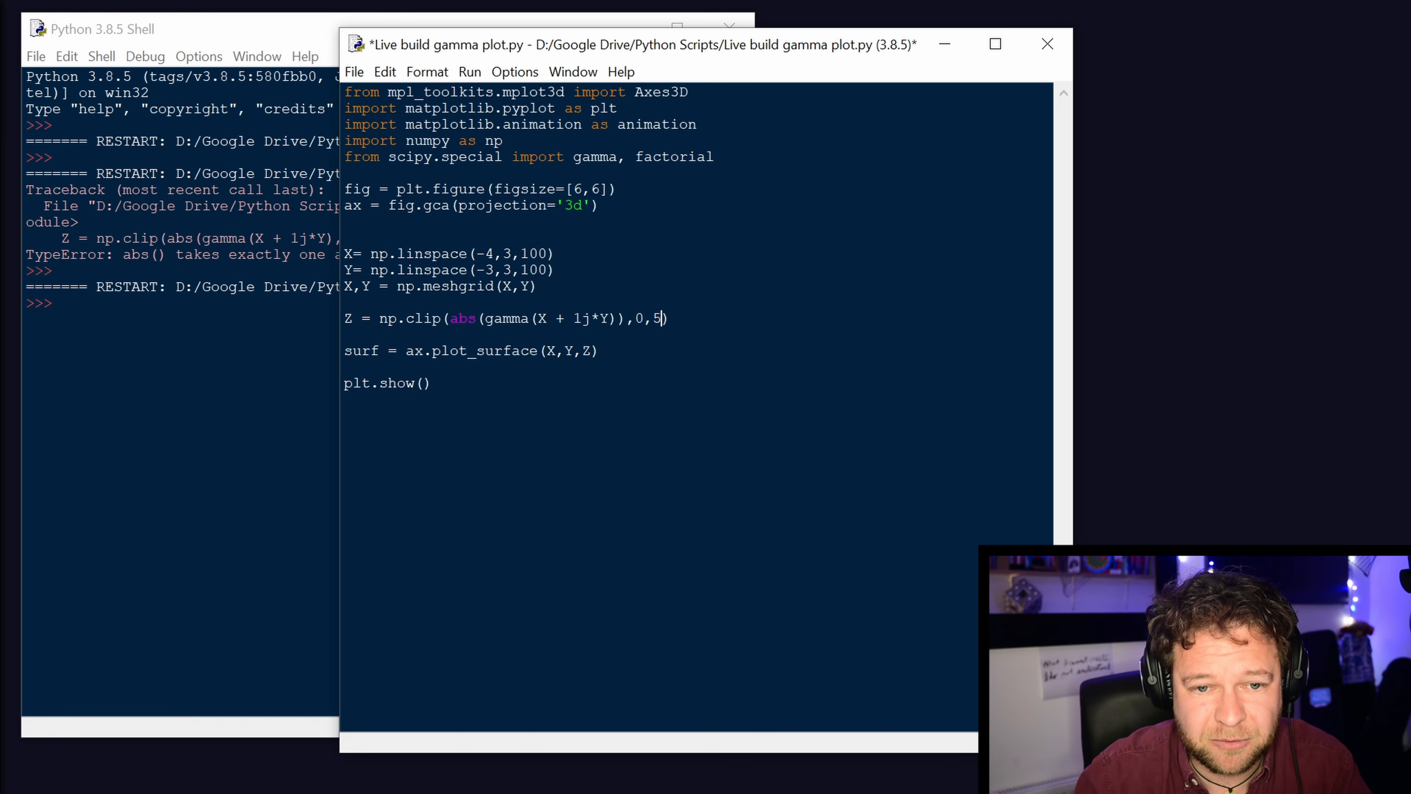
pyautogui.press('F5')
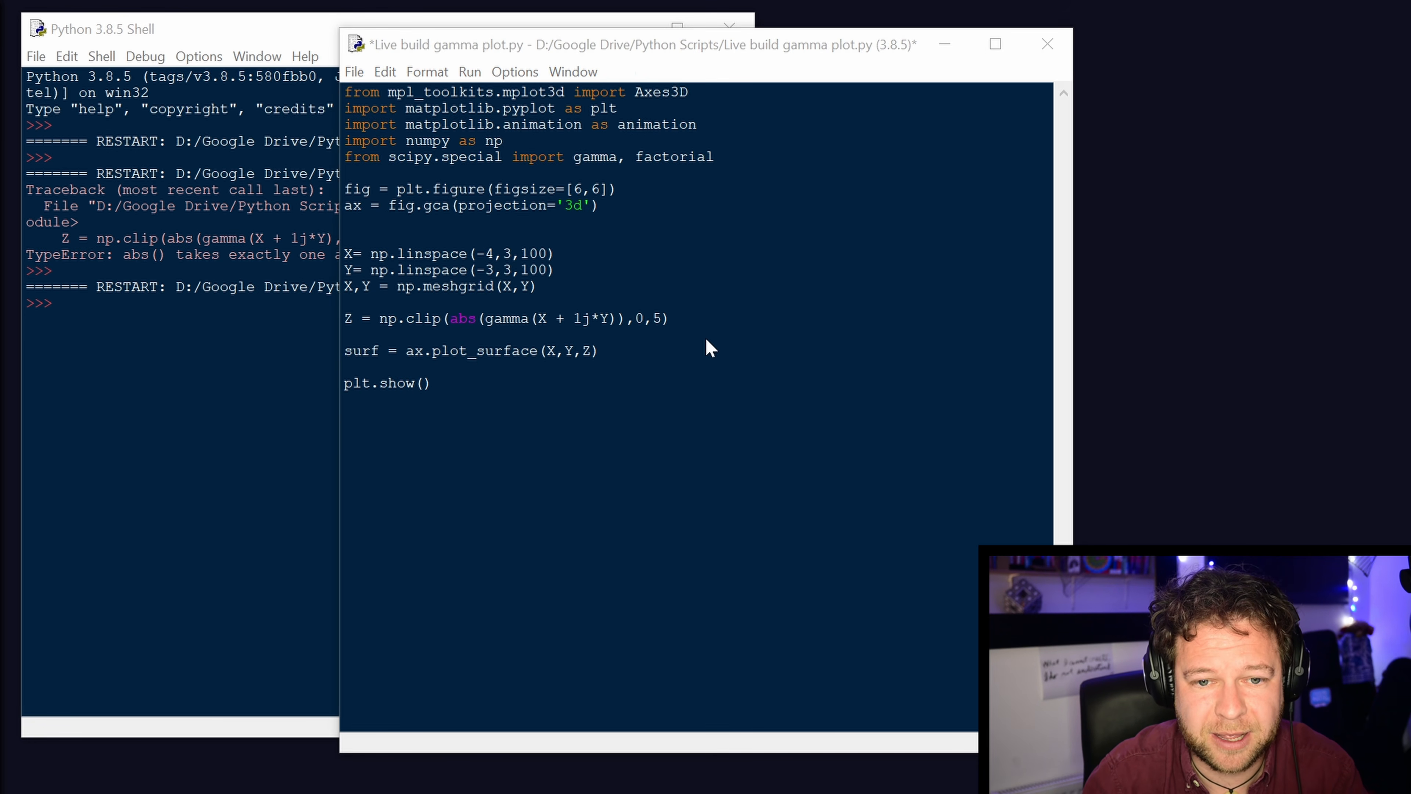
pyautogui.press('Return')
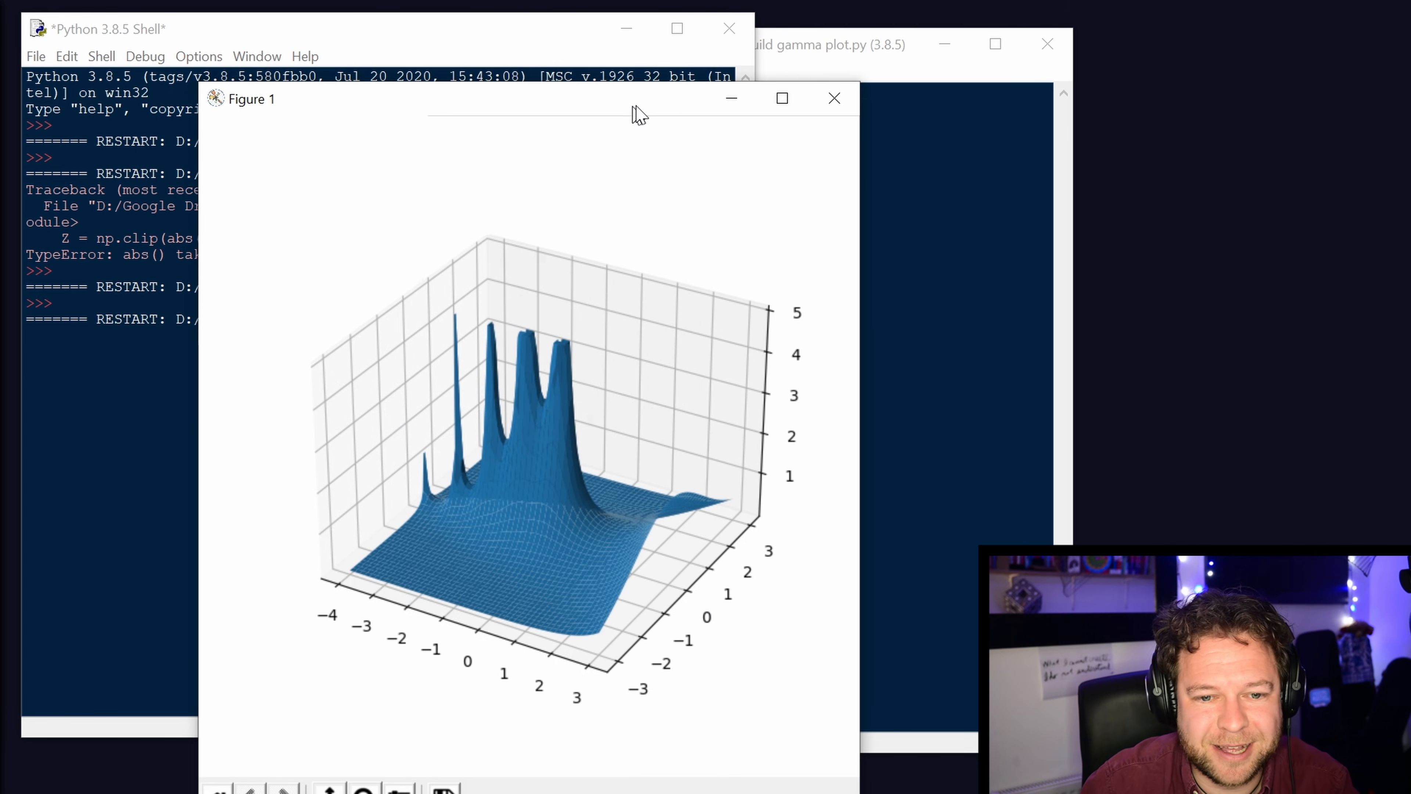
pyautogui.moveTo(633, 107); pyautogui.dragTo(709, 91)
# Rotate the surface clipped at 5 to inspect its peaks from opposite sides and from a higher angle, and close the figure.
pyautogui.moveTo(737, 445); pyautogui.dragTo(381, 441)
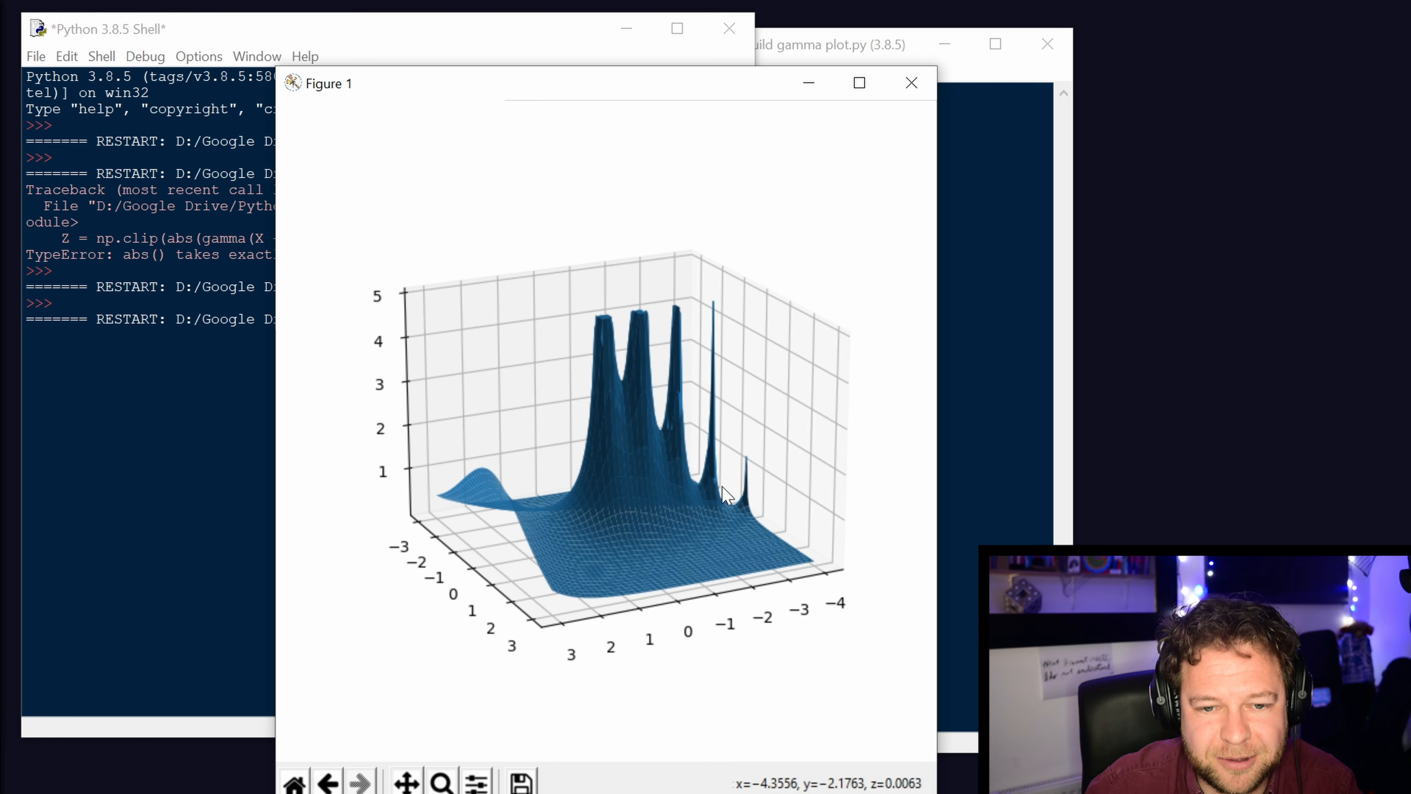
pyautogui.moveTo(742, 492); pyautogui.dragTo(687, 569)
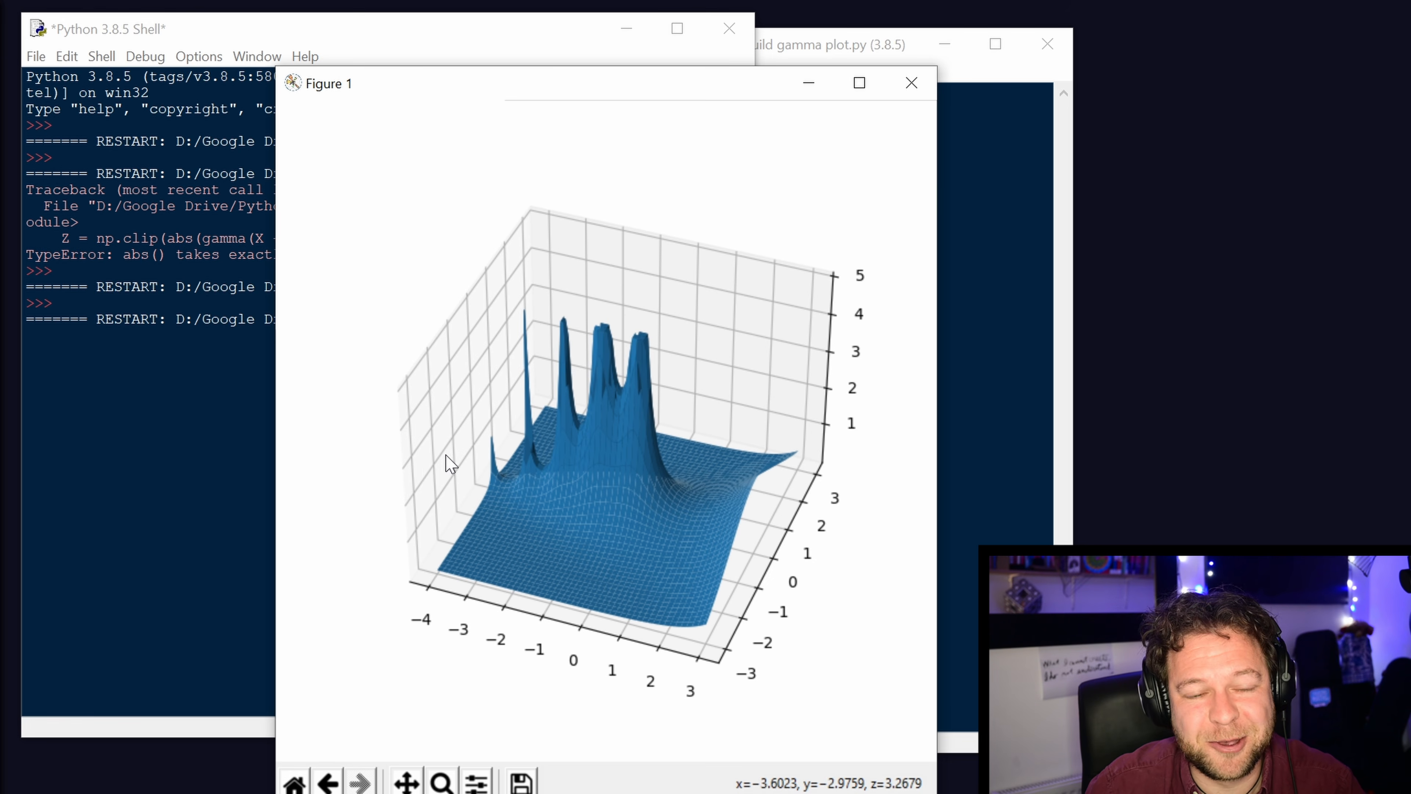
pyautogui.click(911, 84)
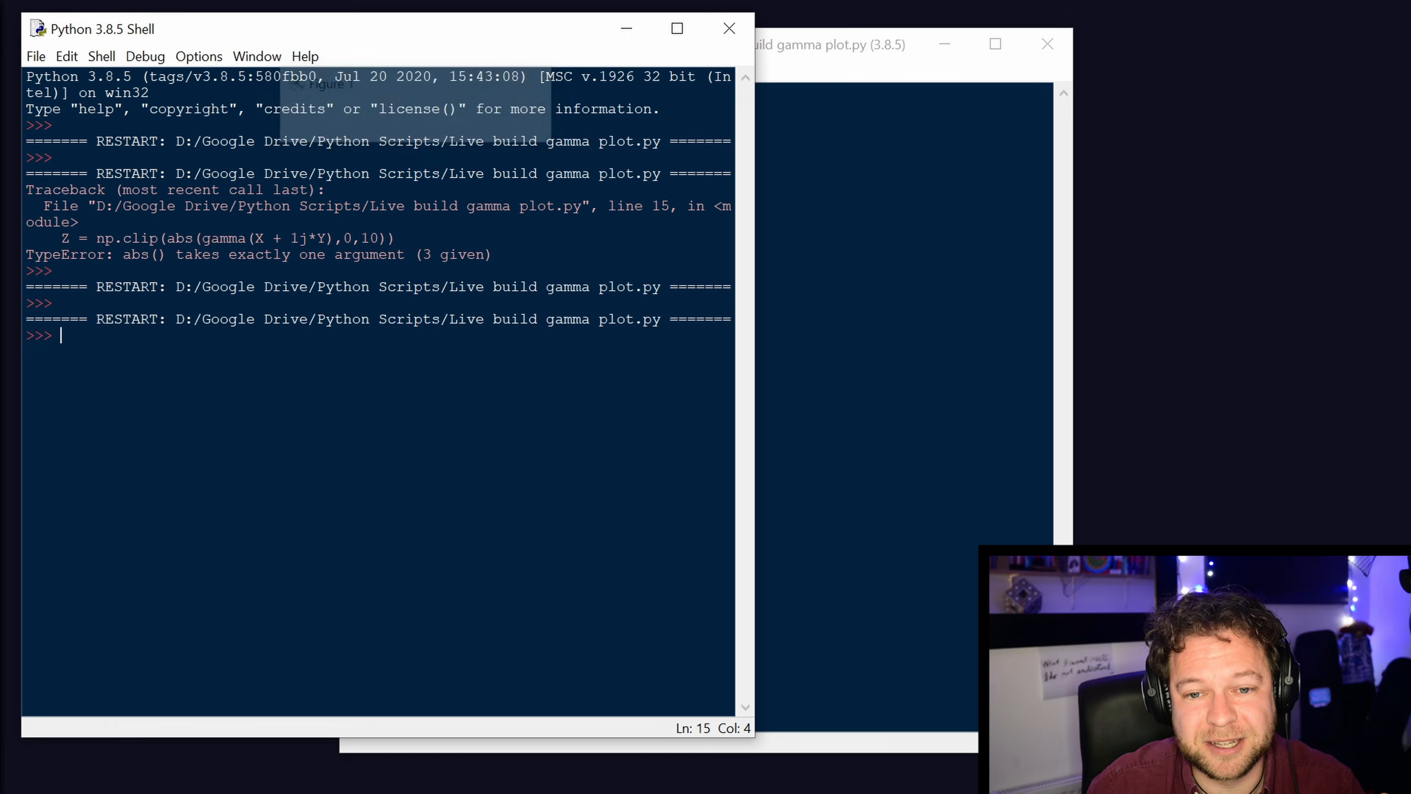
# Change the Z definition in the script to plot the real part, reading "Z = np.clip((gamma(X + 1j*Y)).real,-5,5)".
pyautogui.hotkey('alt', 'Tab')
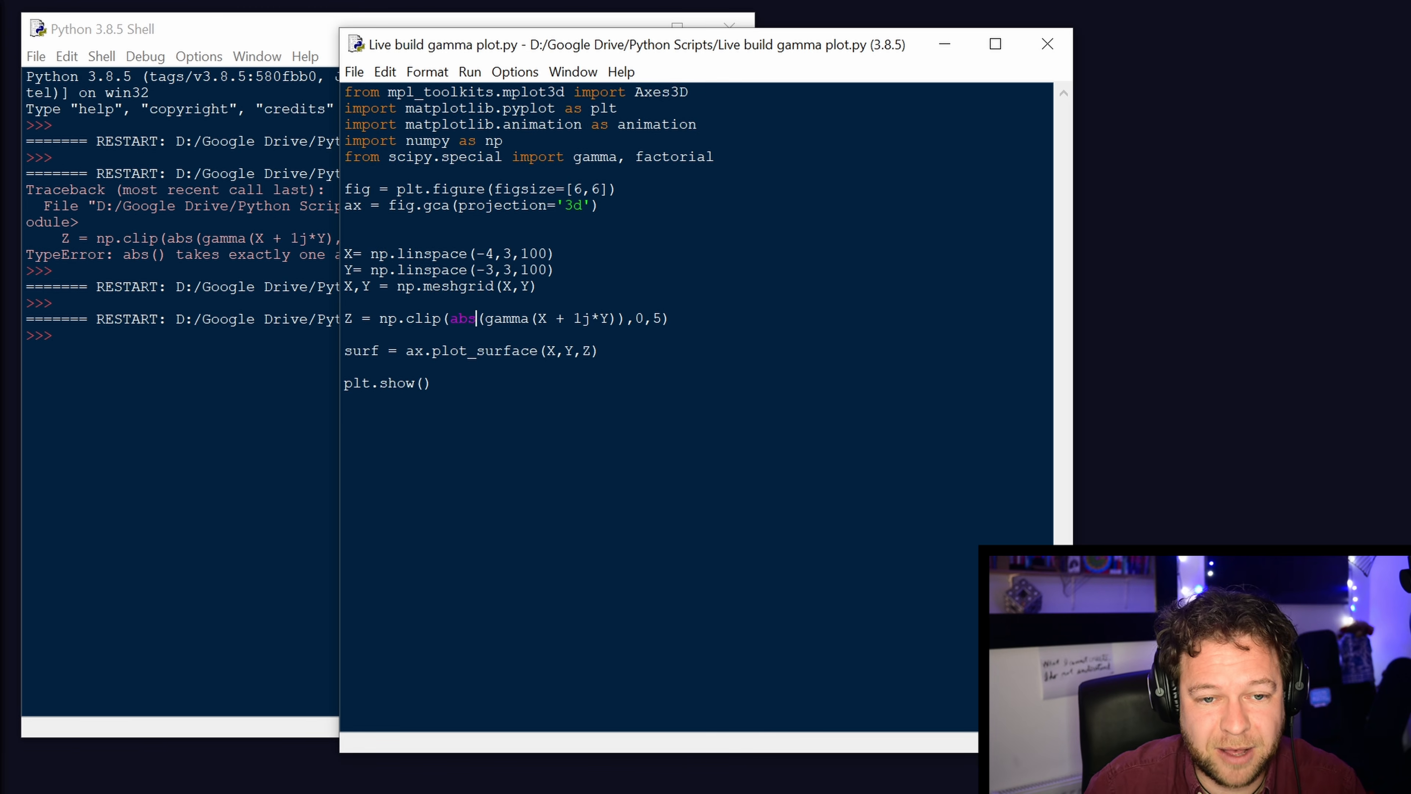
pyautogui.press('BackSpace')
pyautogui.press('BackSpace')
pyautogui.press('BackSpace')
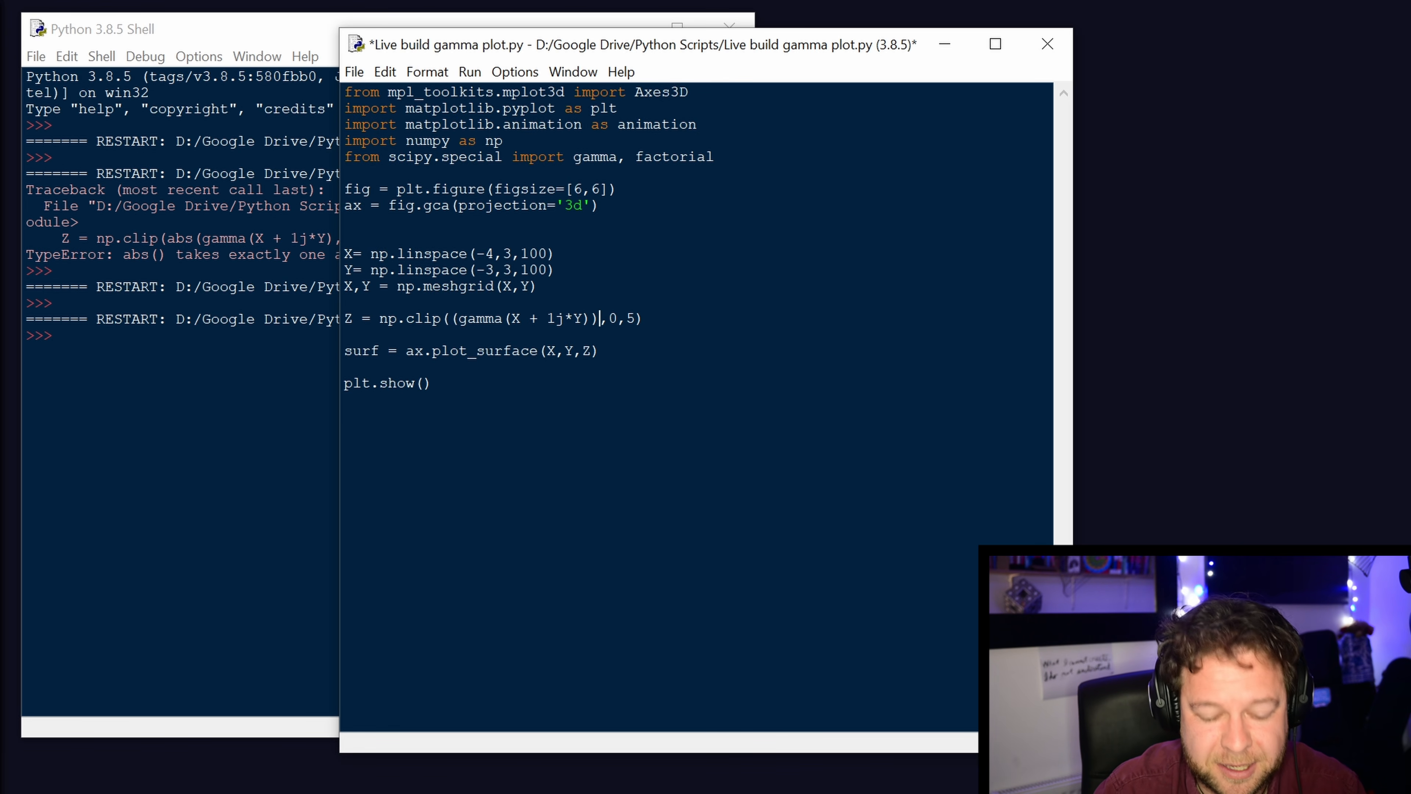
pyautogui.write('.real')
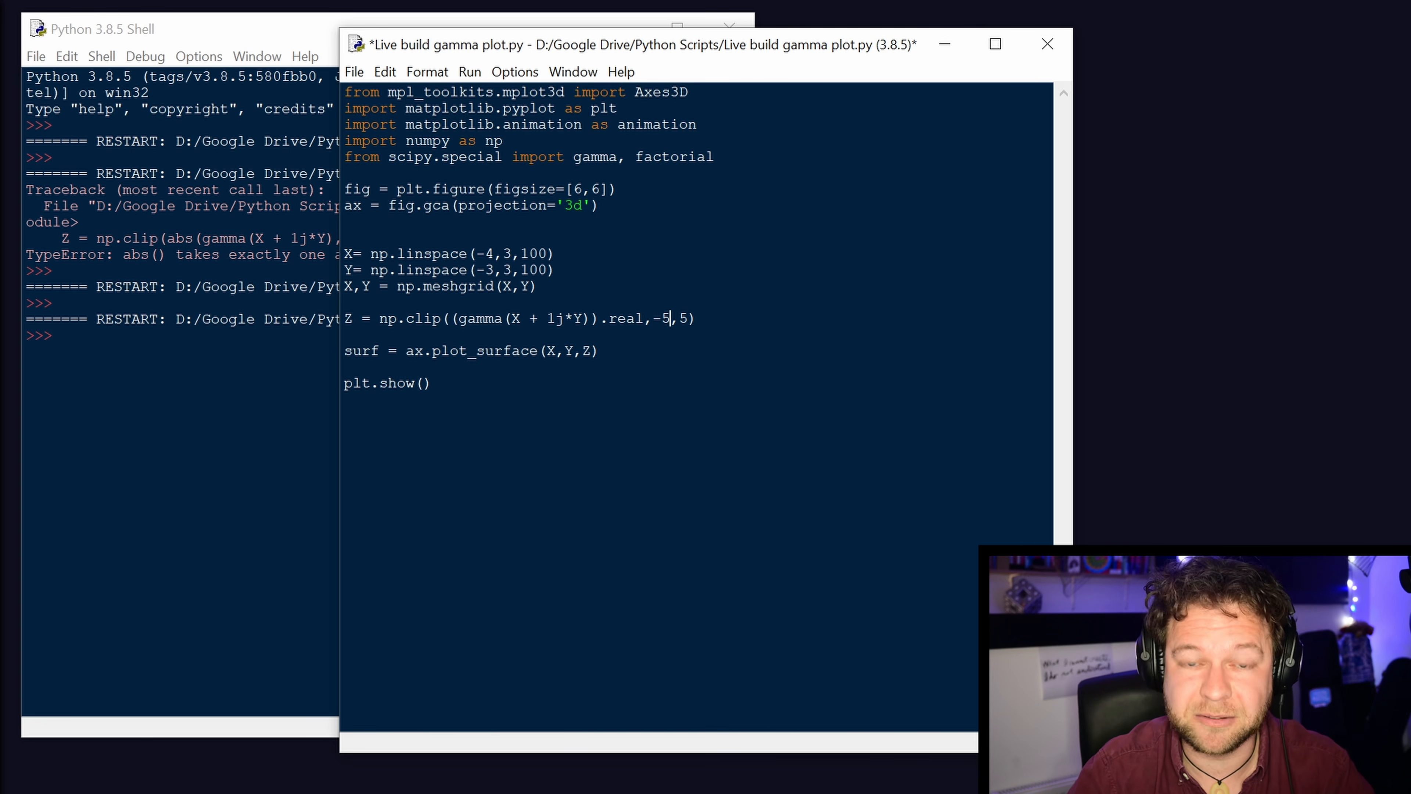
# Save and run the real-part version of the script, and move its figure window clear of the shell's edge.
pyautogui.press('F5')
pyautogui.press('Return')
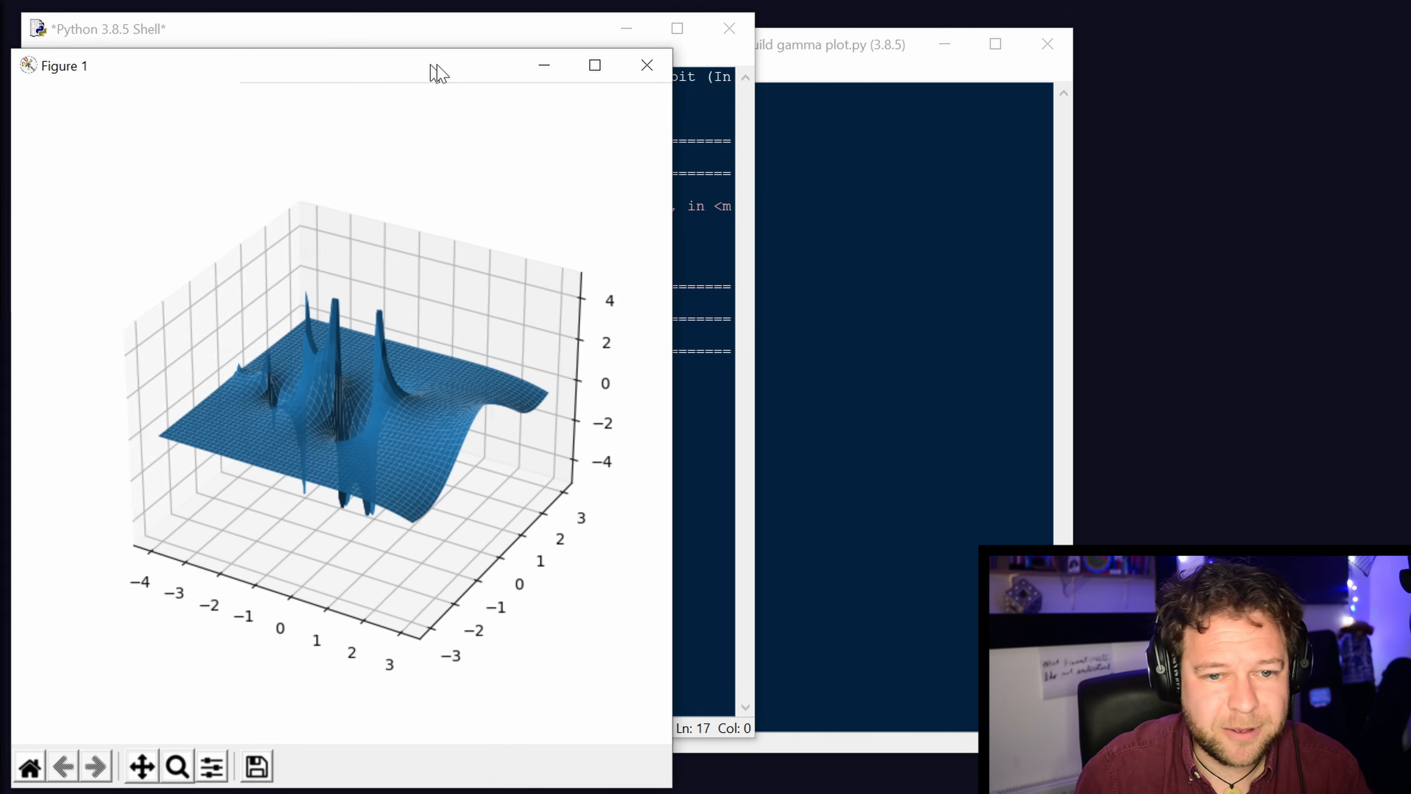
pyautogui.moveTo(432, 63); pyautogui.dragTo(649, 63)
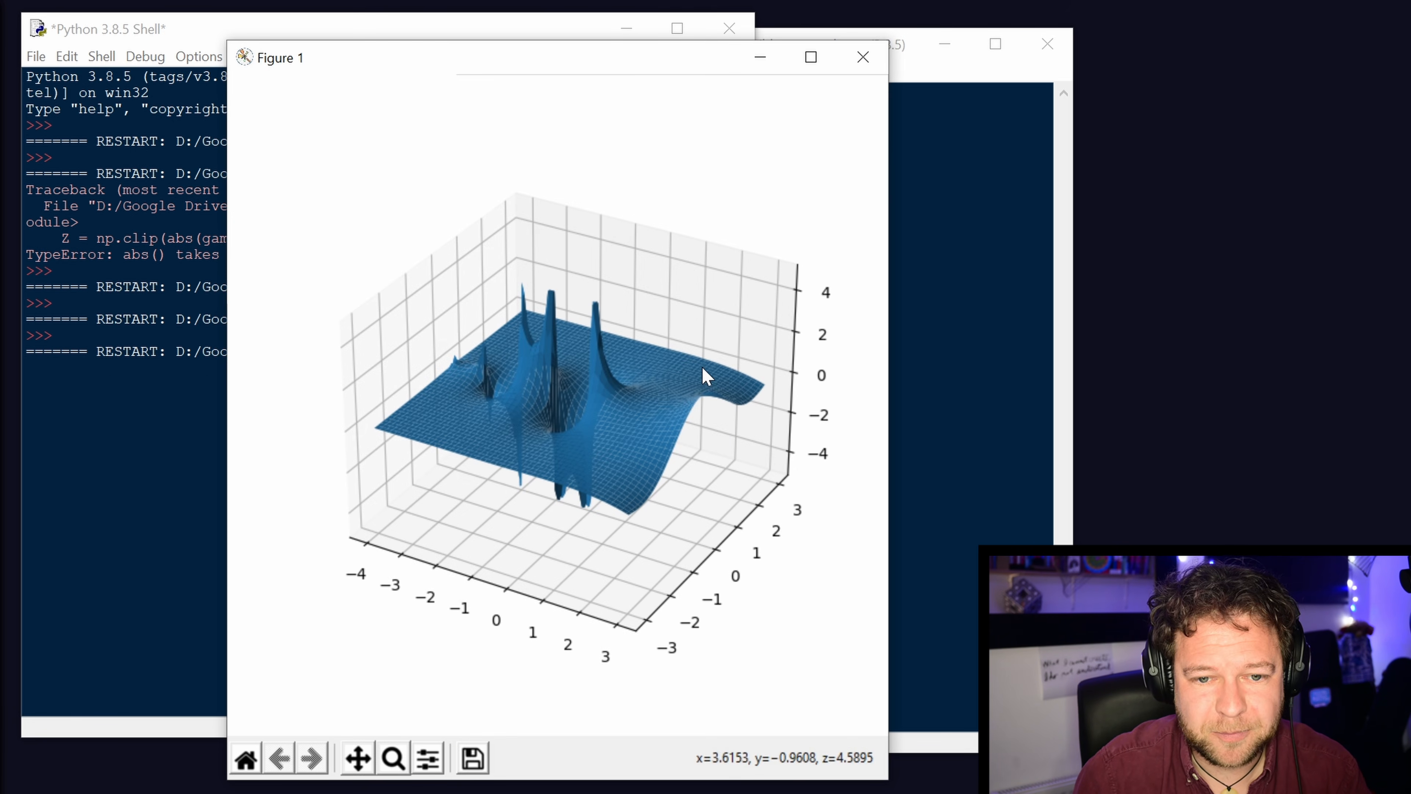
# Rotate and zoom the real-part surface to examine its positive and negative spikes from several angles, and close the figure.
pyautogui.moveTo(704, 375); pyautogui.dragTo(622, 429)
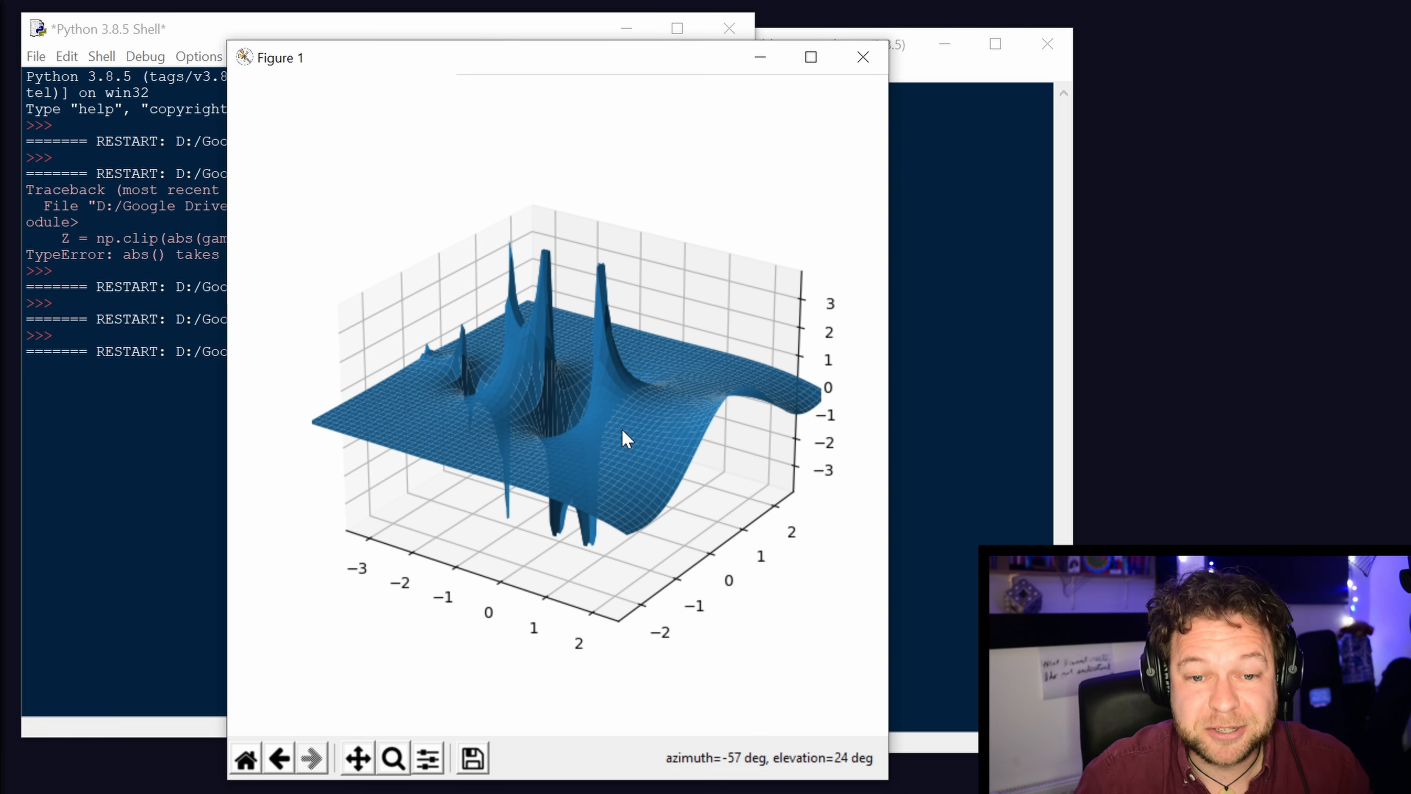
pyautogui.moveTo(632, 429); pyautogui.dragTo(660, 447)
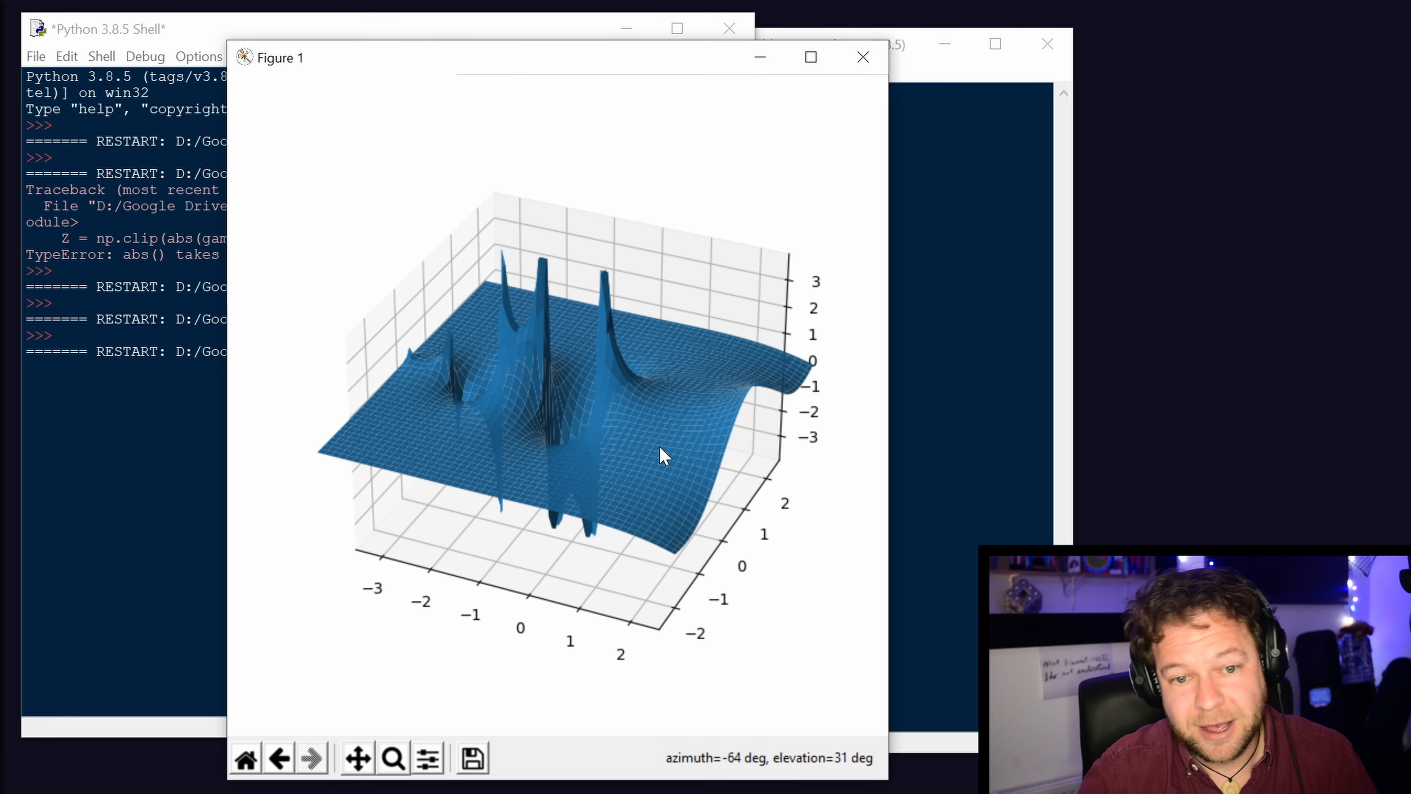
pyautogui.moveTo(638, 457); pyautogui.dragTo(689, 449)
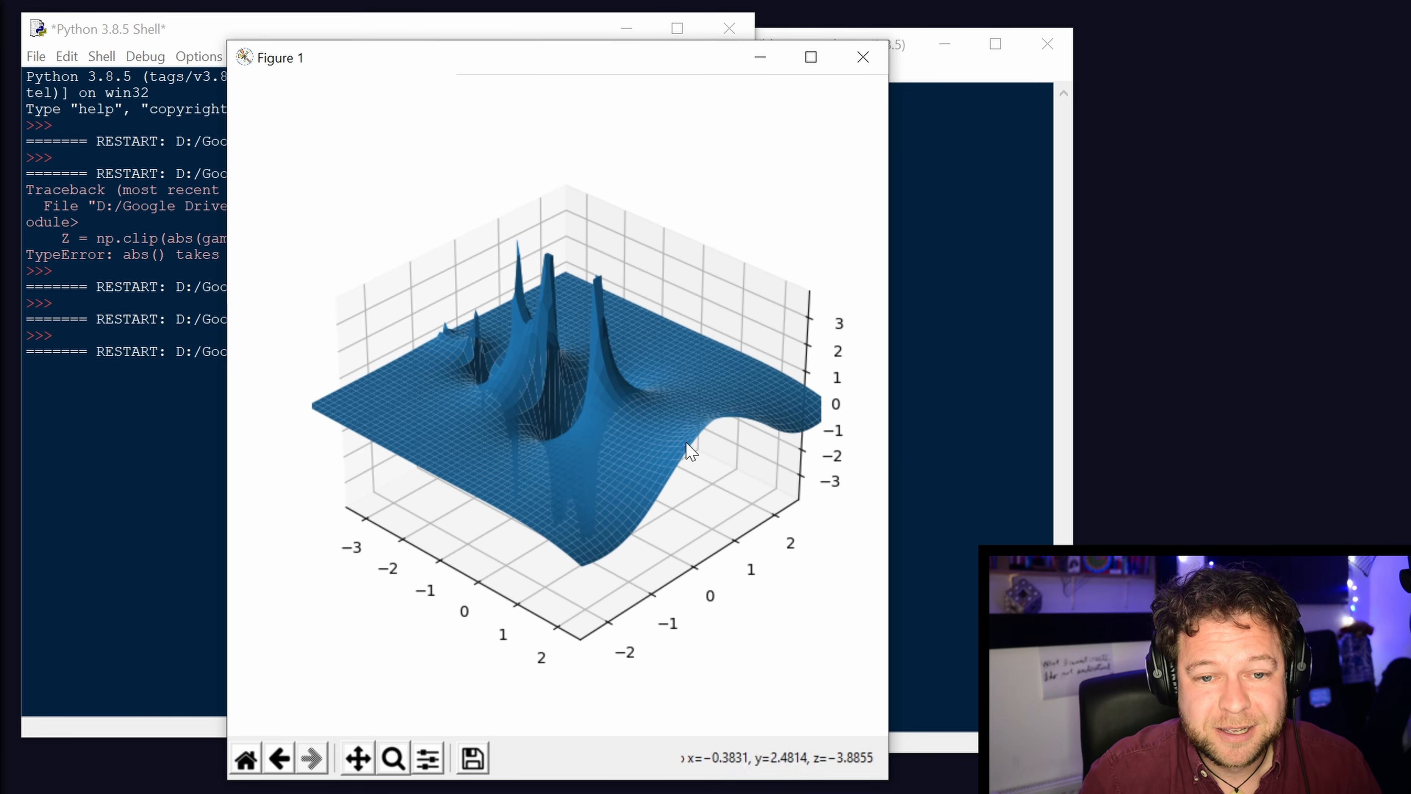
pyautogui.click(856, 71)
pyautogui.click(858, 73)
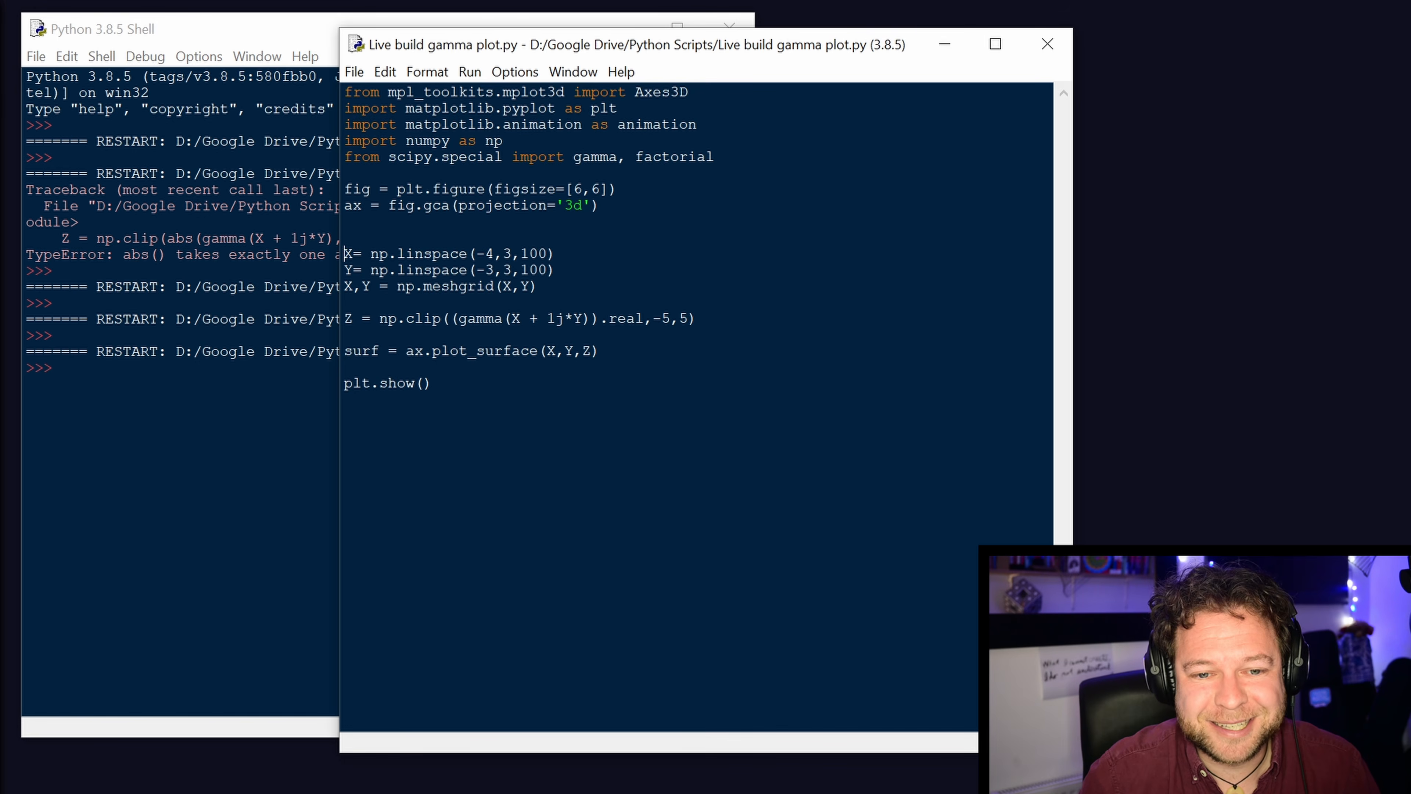